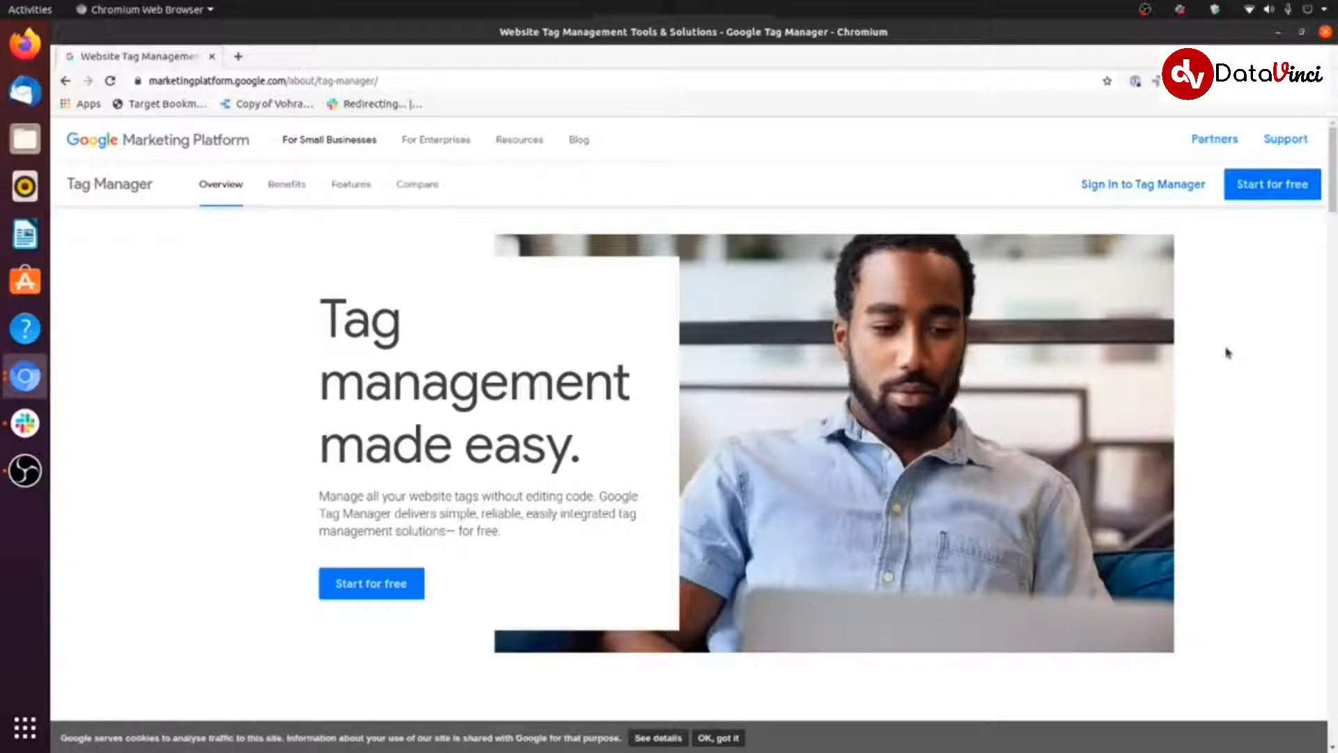
Sign in to Tag Manager and look through the list of existing accounts and their containers
left_click(1145, 185)
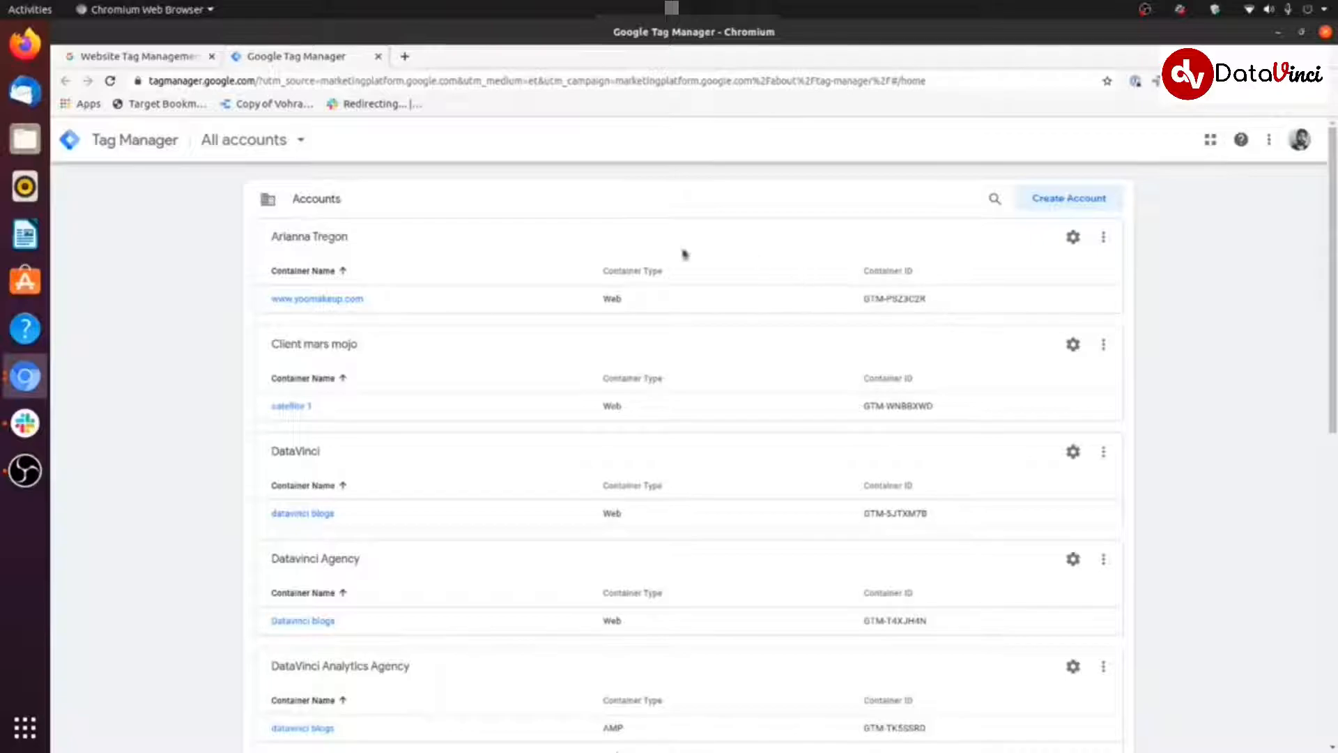
scroll(583, 397, "down", 10)
scroll(596, 497, "up", 10)
scroll(817, 466, "down", 5)
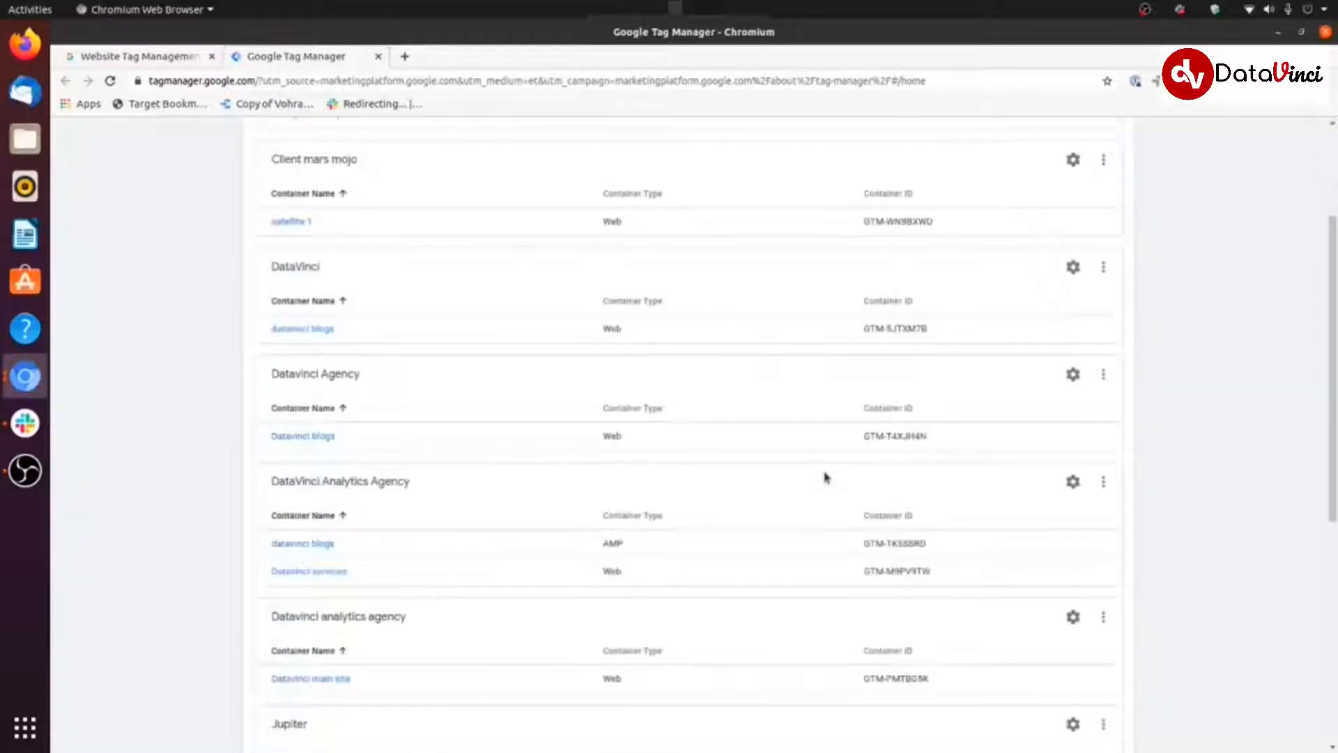
scroll(826, 474, "down", 9)
scroll(871, 544, "up", 14)
scroll(662, 334, "down", 12)
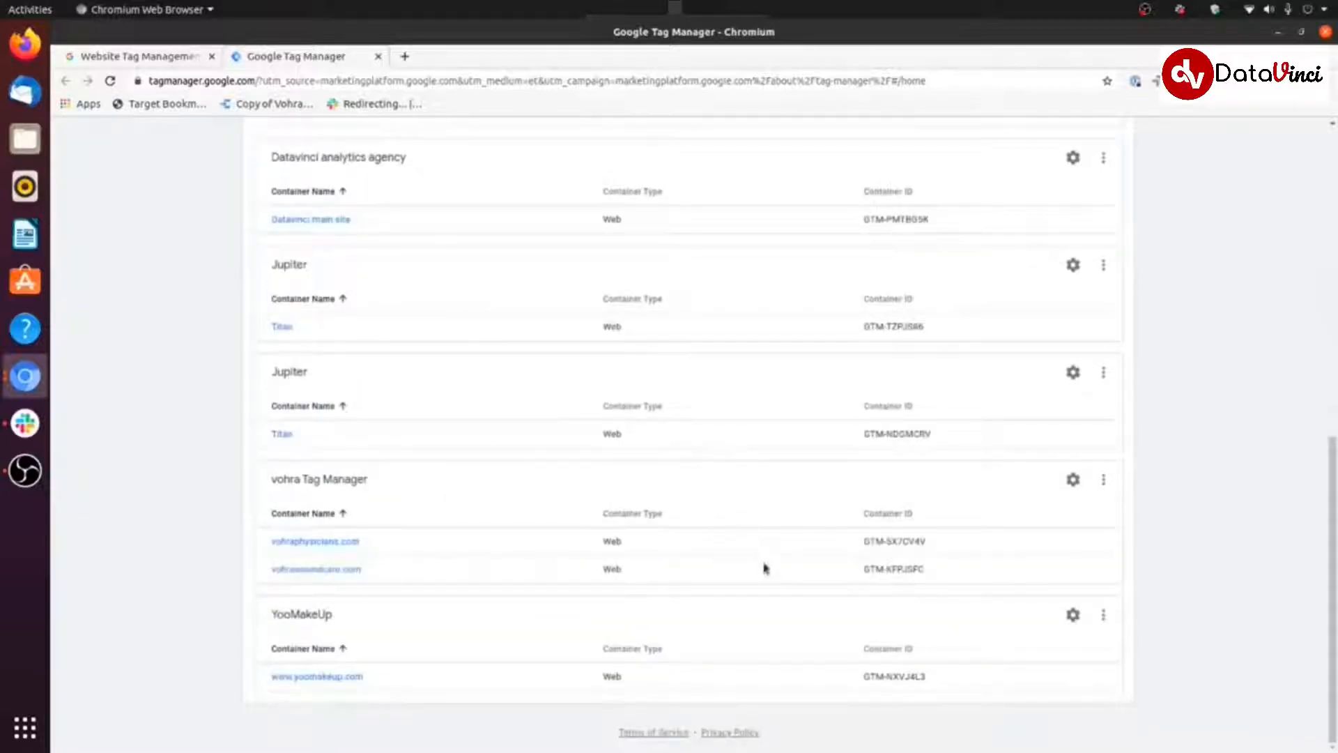
scroll(766, 572, "up", 12)
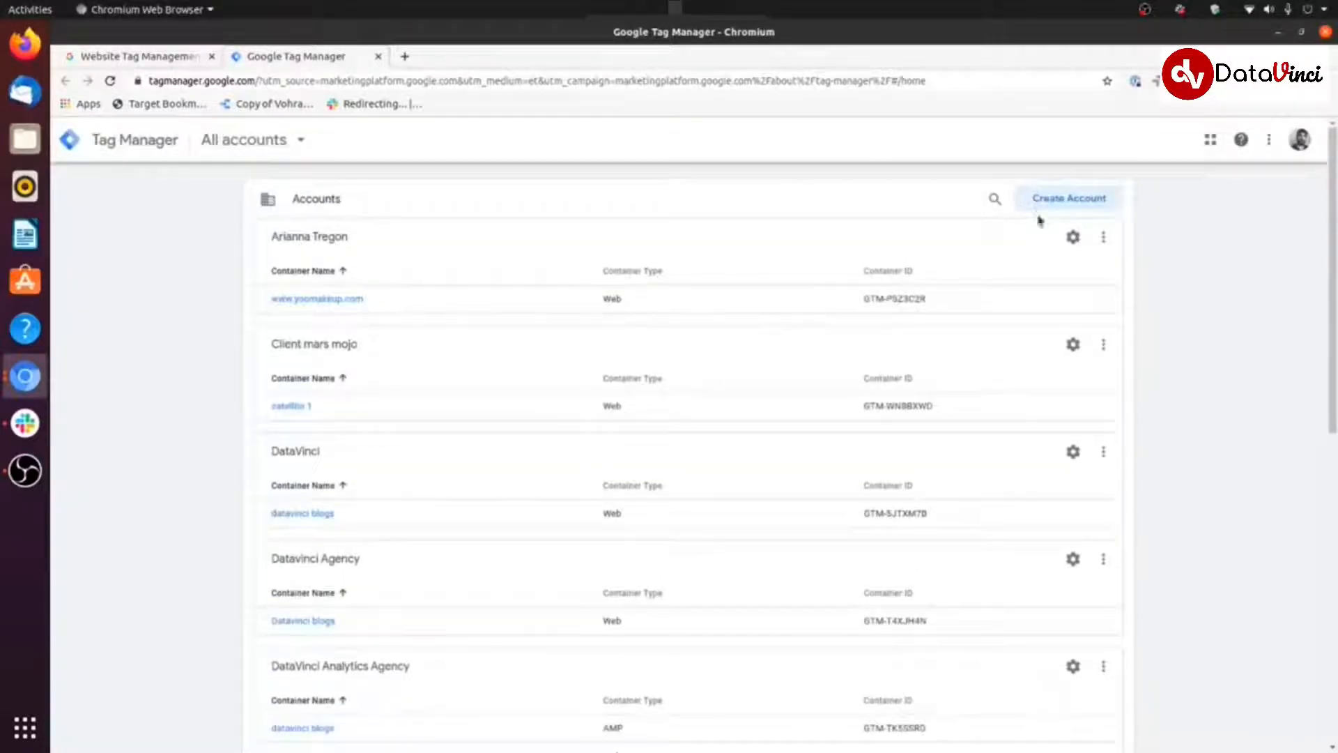
Open the new account form from the accounts list, and again through Start for free on the Tag Manager overview page
left_click(1070, 201)
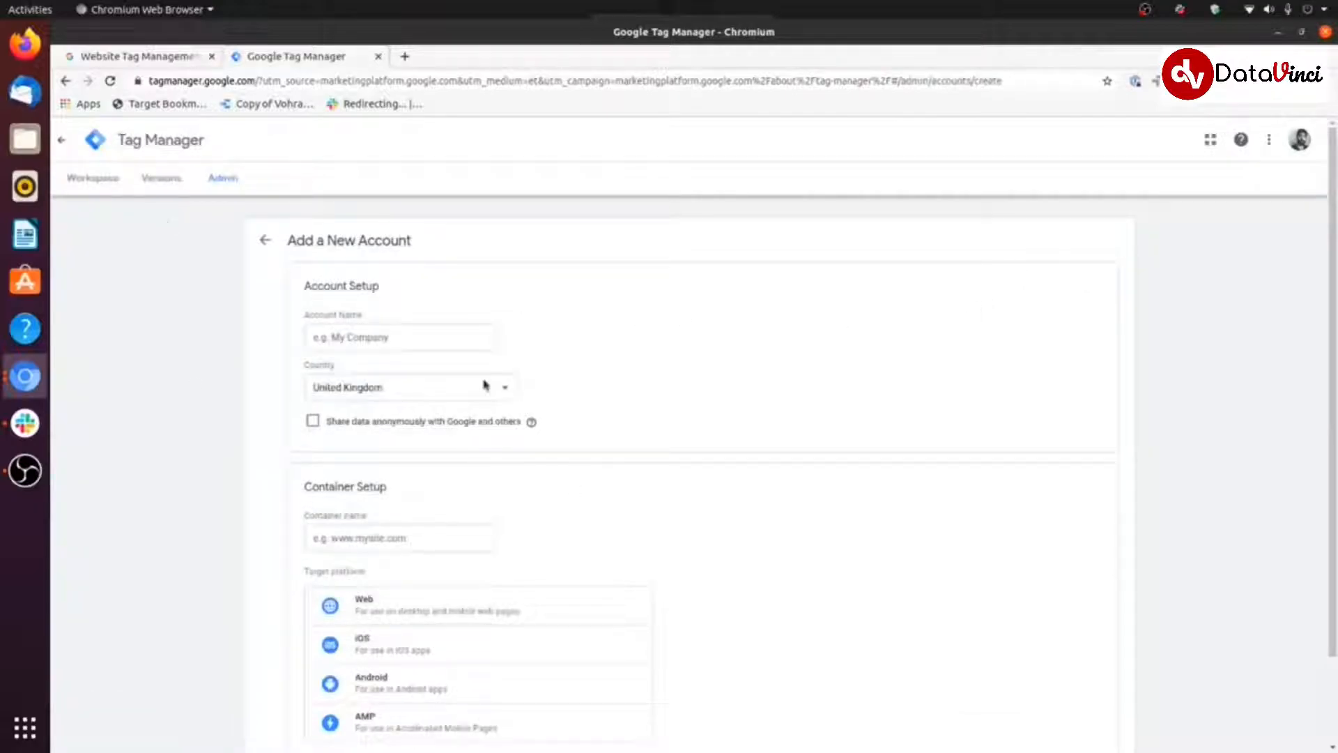
left_click(136, 56)
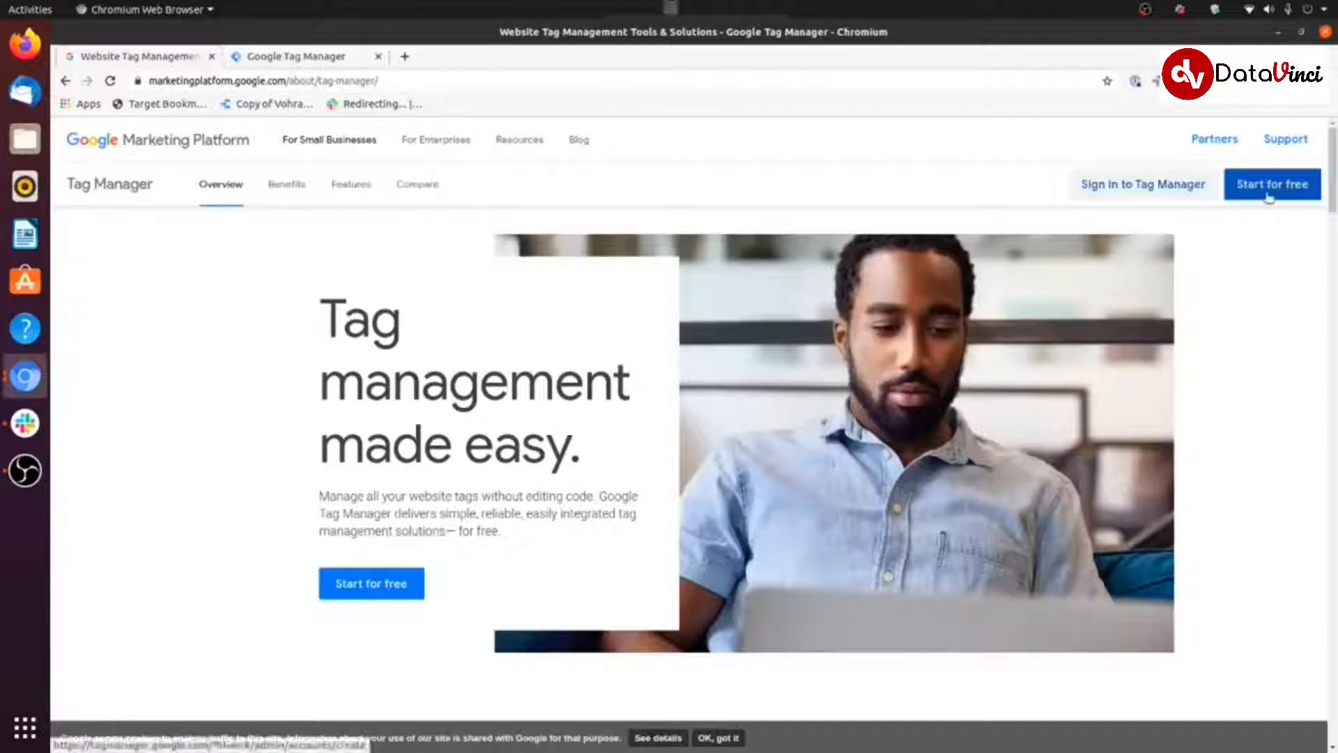
left_click(1269, 198)
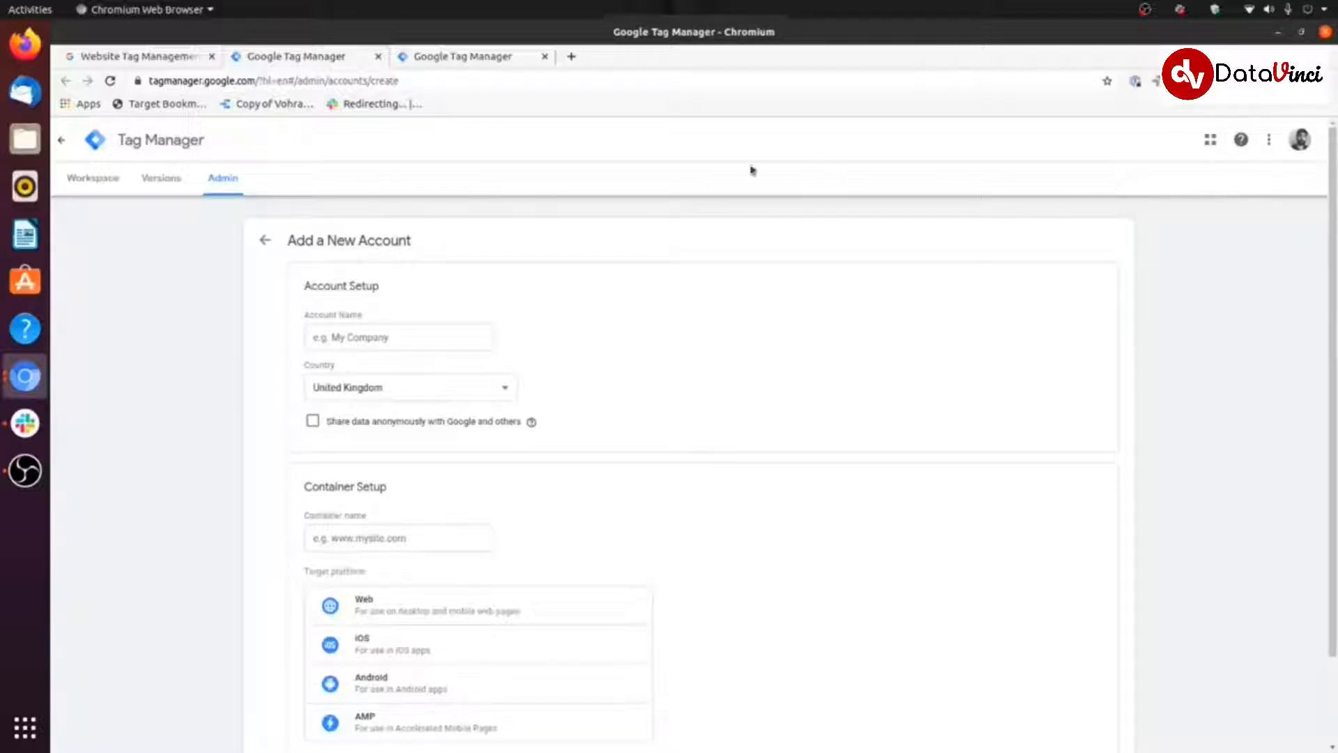
Examine the Account Setup and Container Setup sections of the new account form in both open copies
scroll(519, 333, "down", 1)
scroll(519, 332, "down", 2)
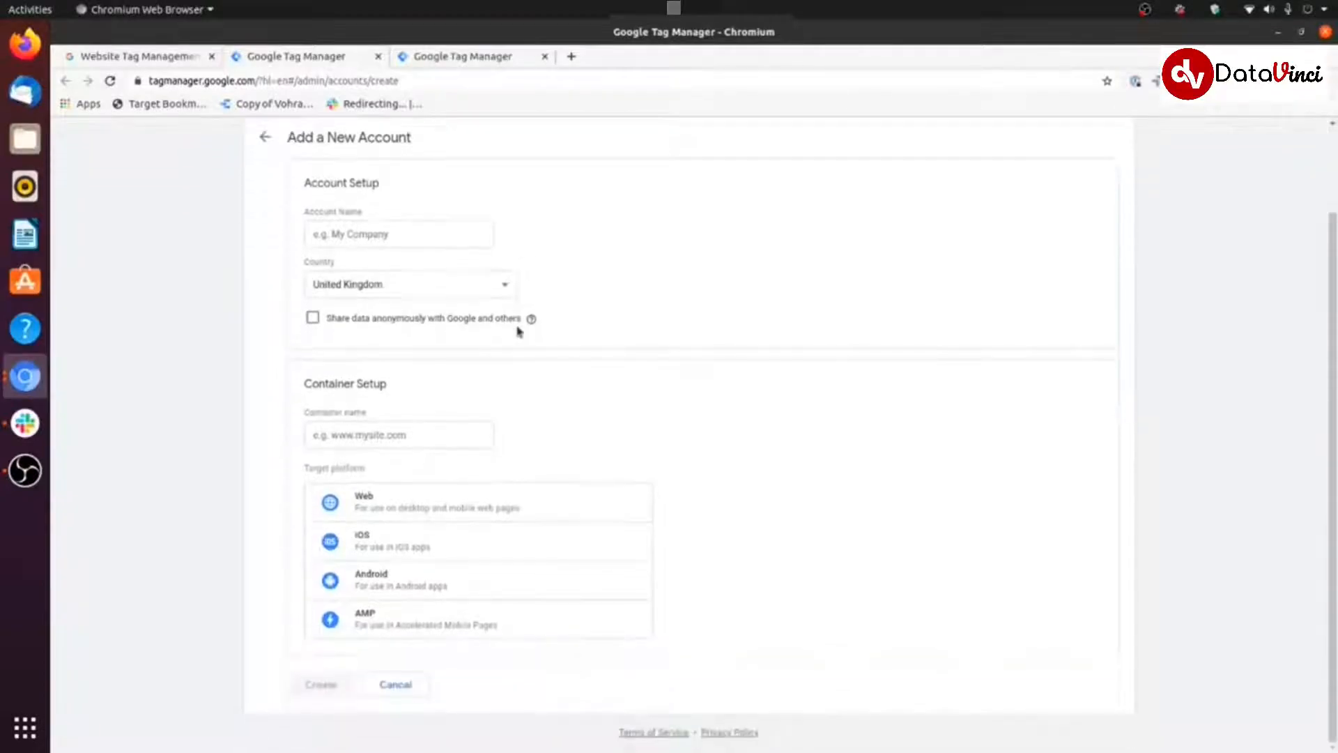
scroll(565, 383, "up", 3)
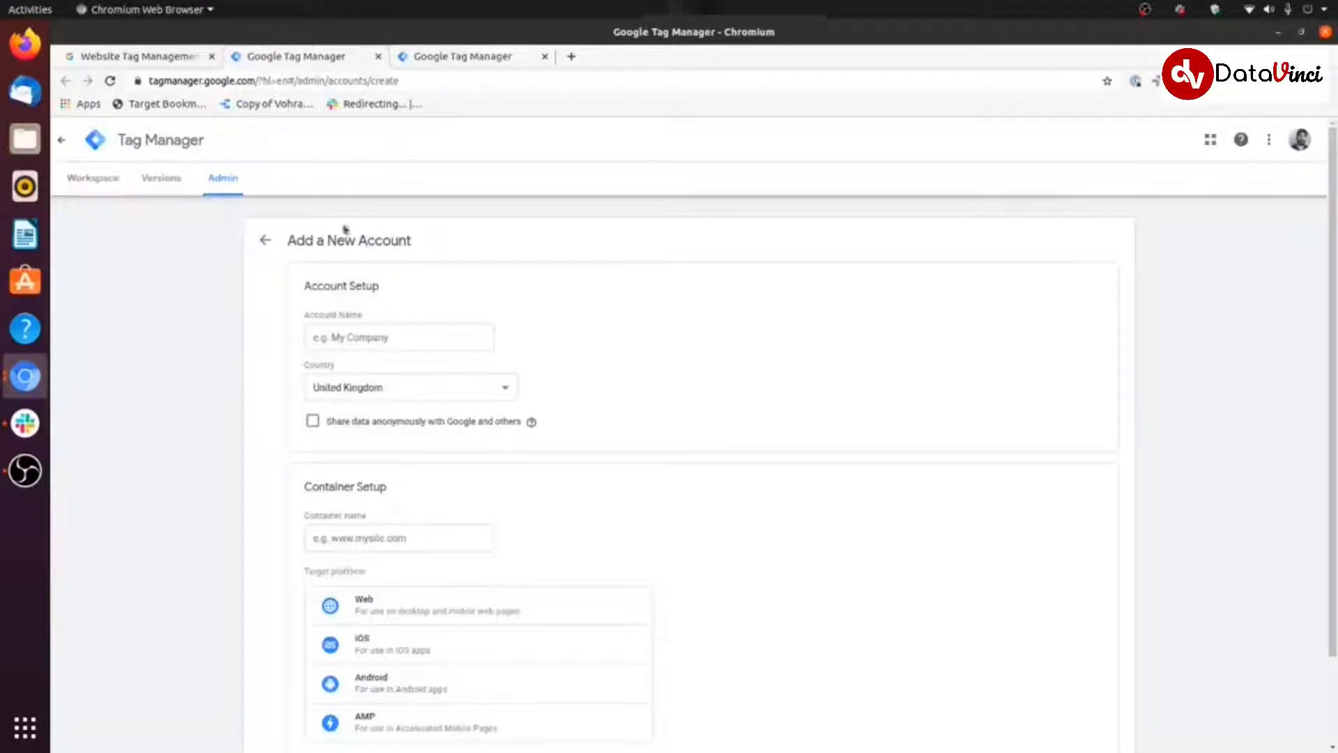
scroll(344, 280, "down", 3)
scroll(401, 428, "up", 3)
left_click(410, 61)
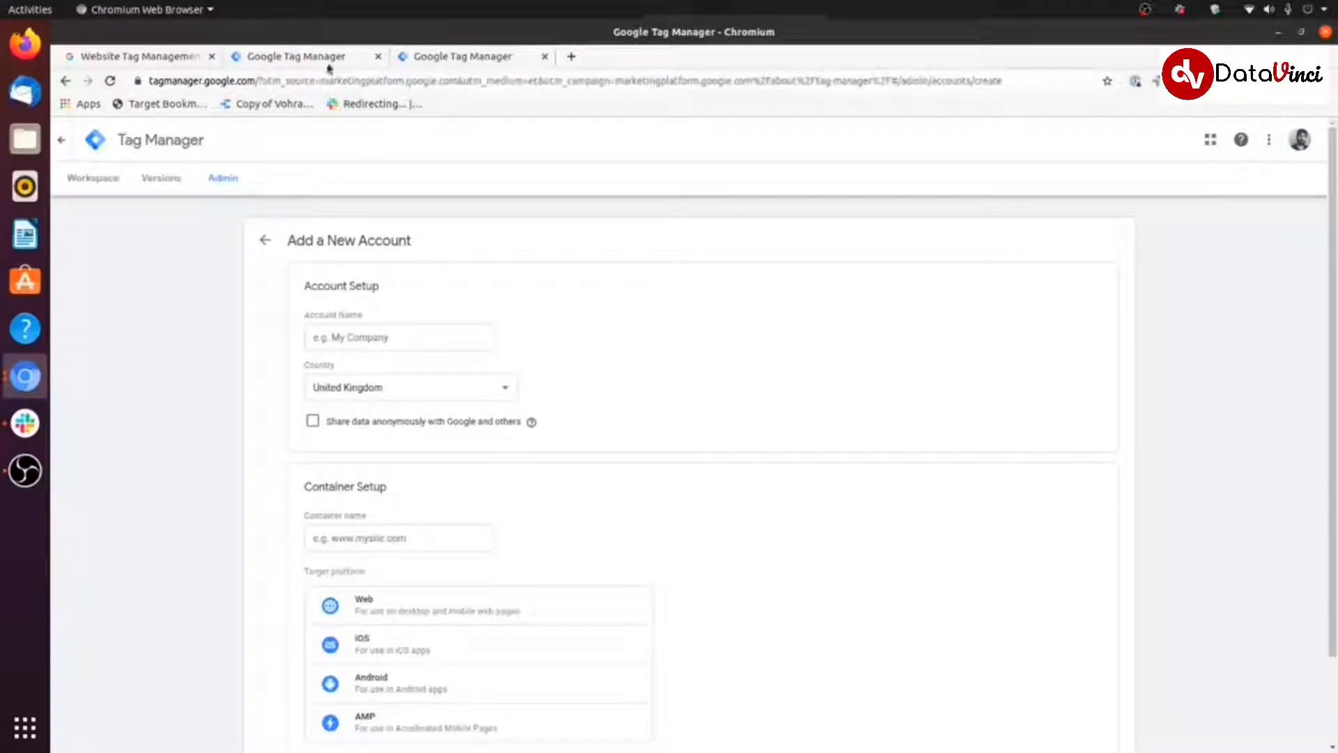
Name the new account DataVinci Analytics Agency
scroll(540, 512, "down", 2)
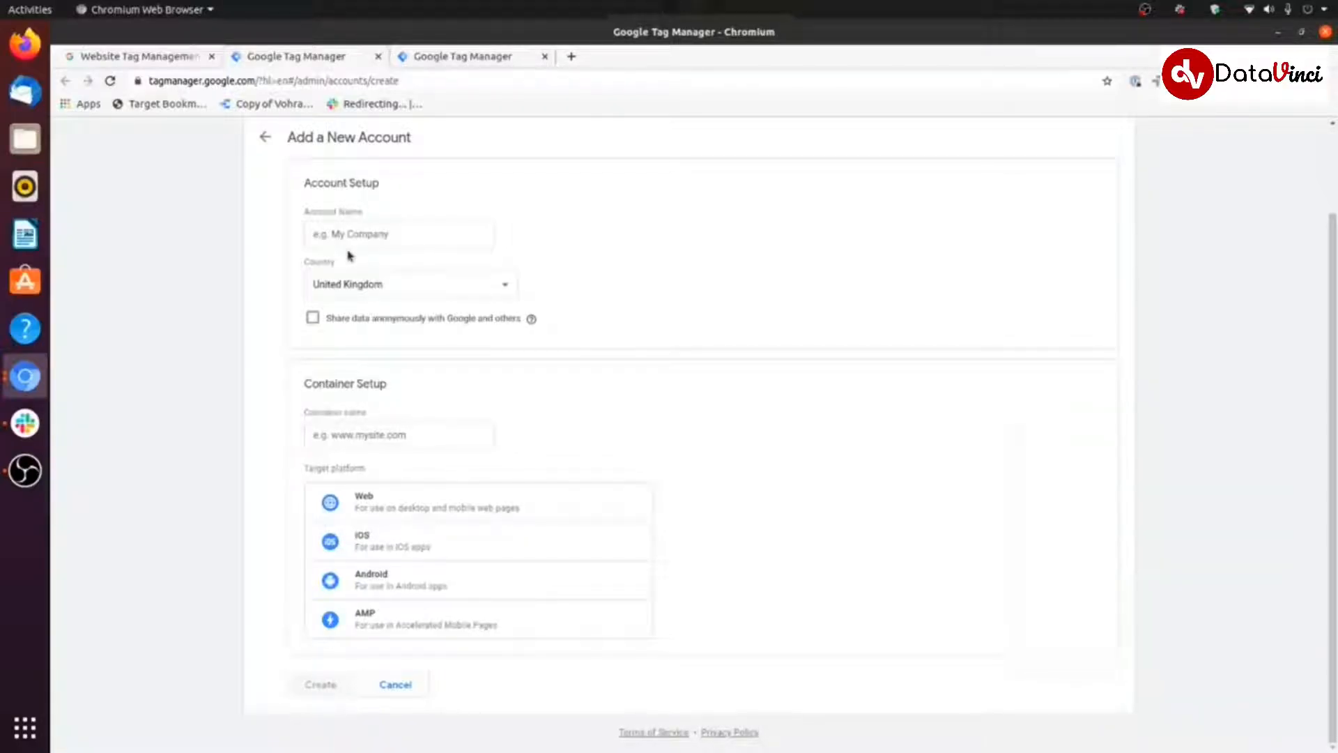
left_click(482, 223)
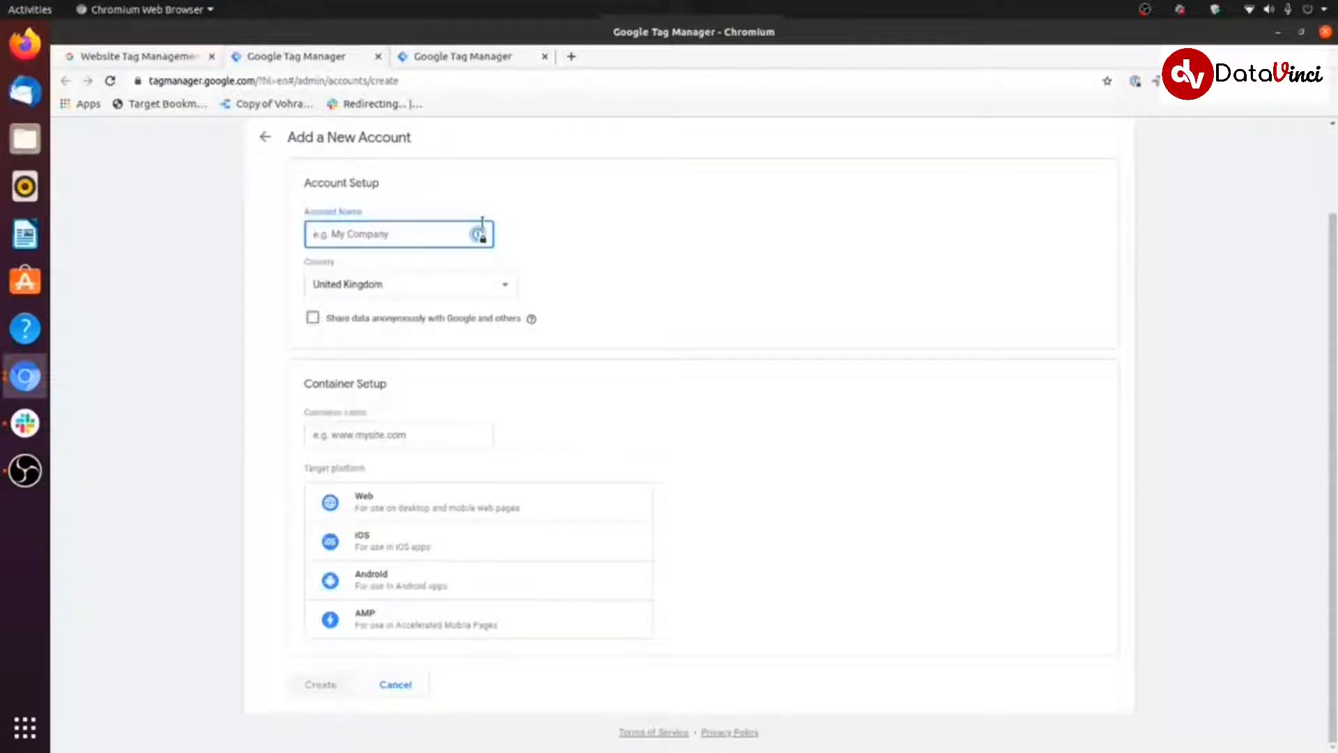
type("DataVinci Analytics Agency")
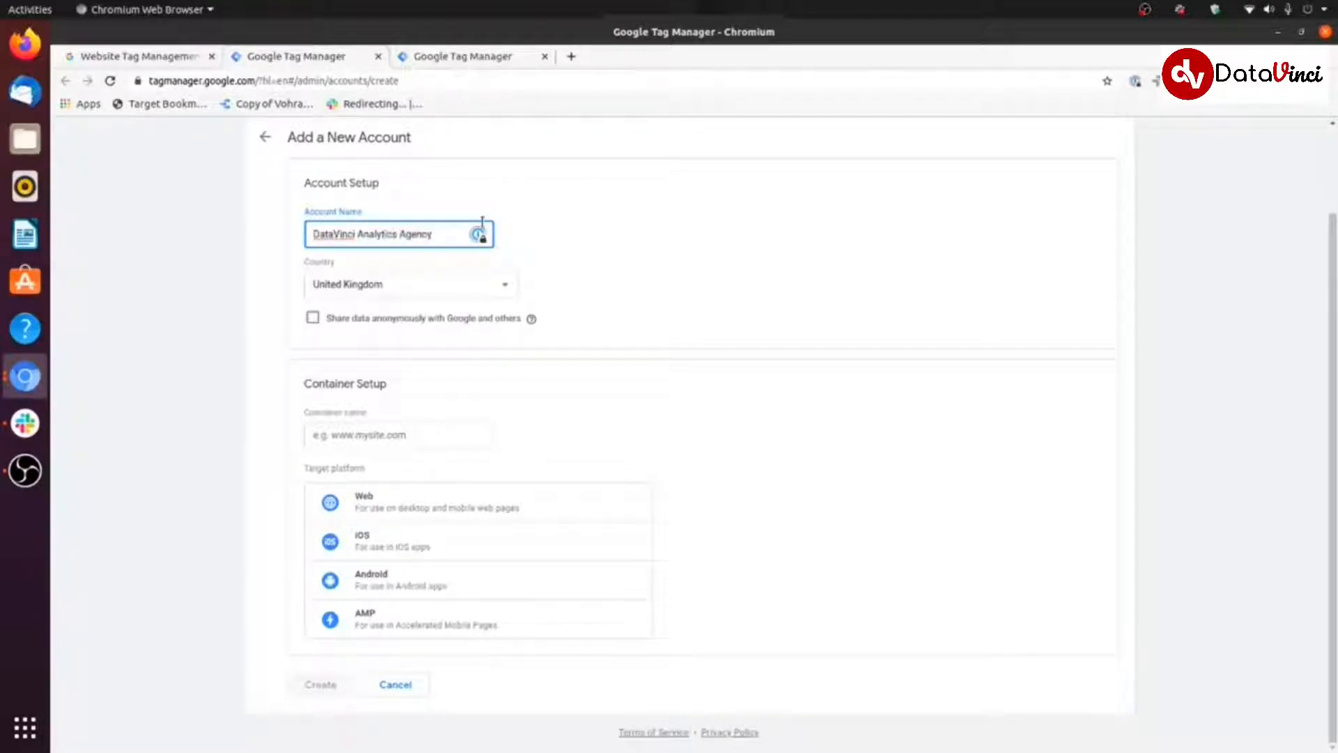
Set the account's country to India and enable sharing data anonymously with Google and others
left_click(503, 284)
scroll(406, 384, "down", 3)
scroll(406, 383, "down", 2)
scroll(430, 460, "up", 3)
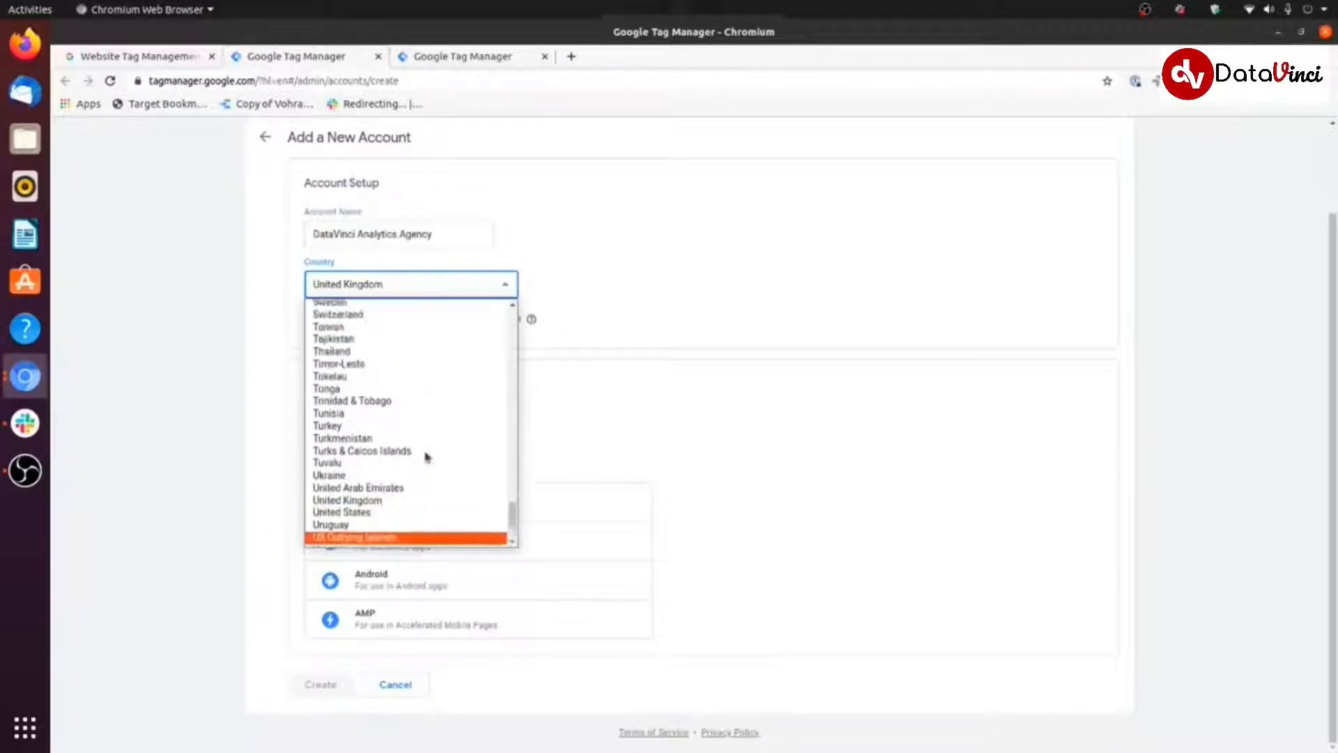
scroll(419, 447, "up", 3)
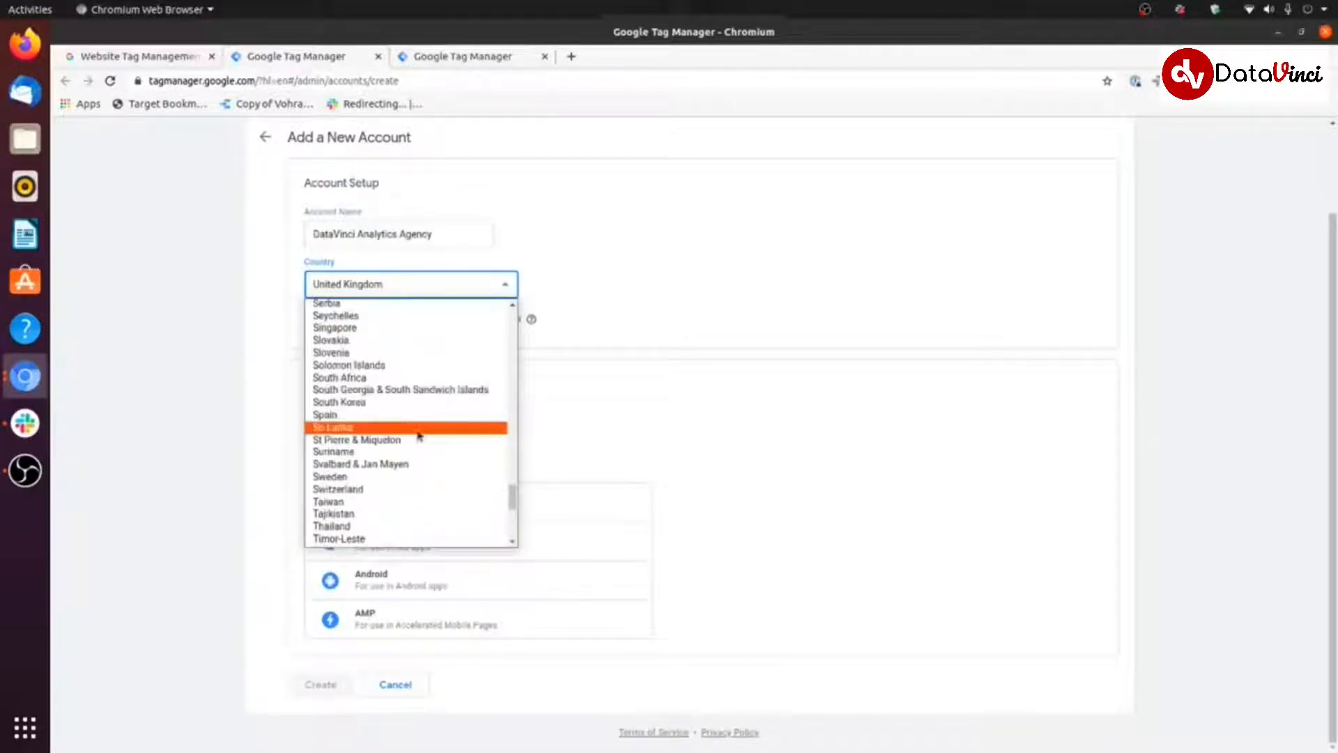
key("i")
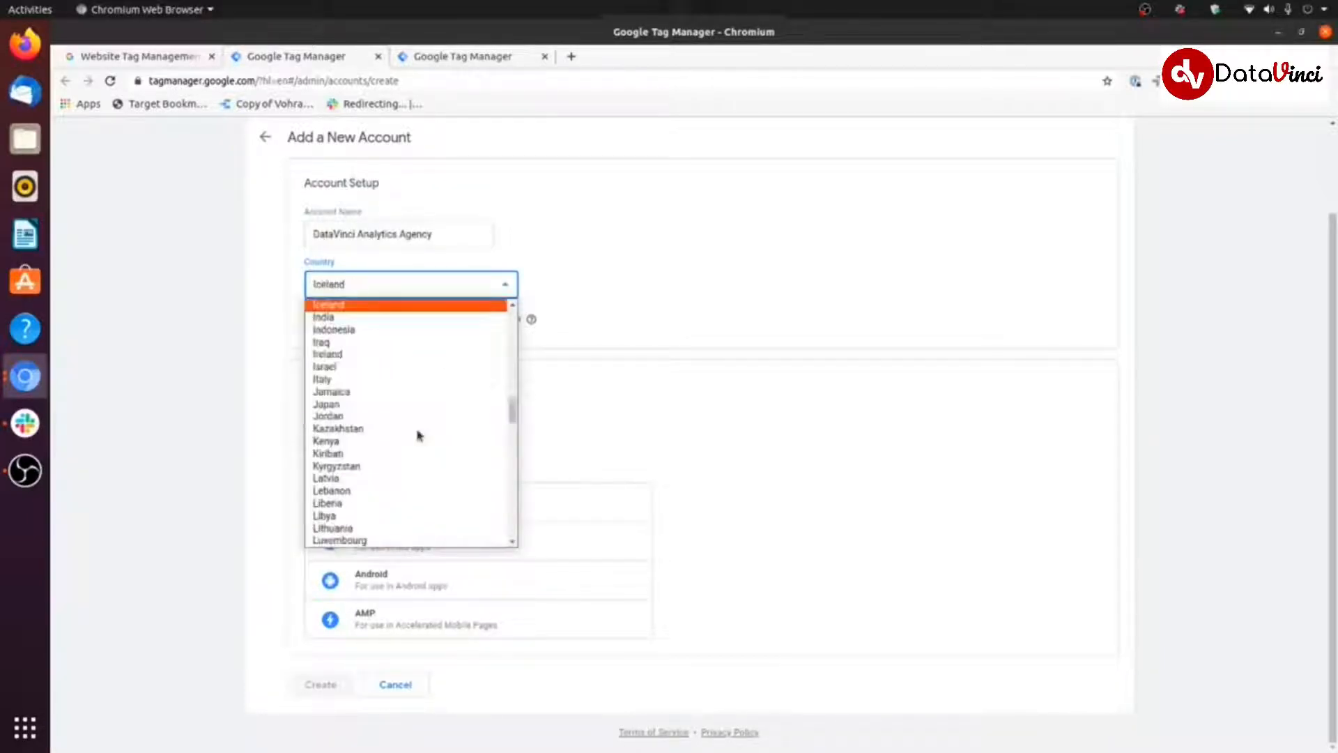
left_click(401, 318)
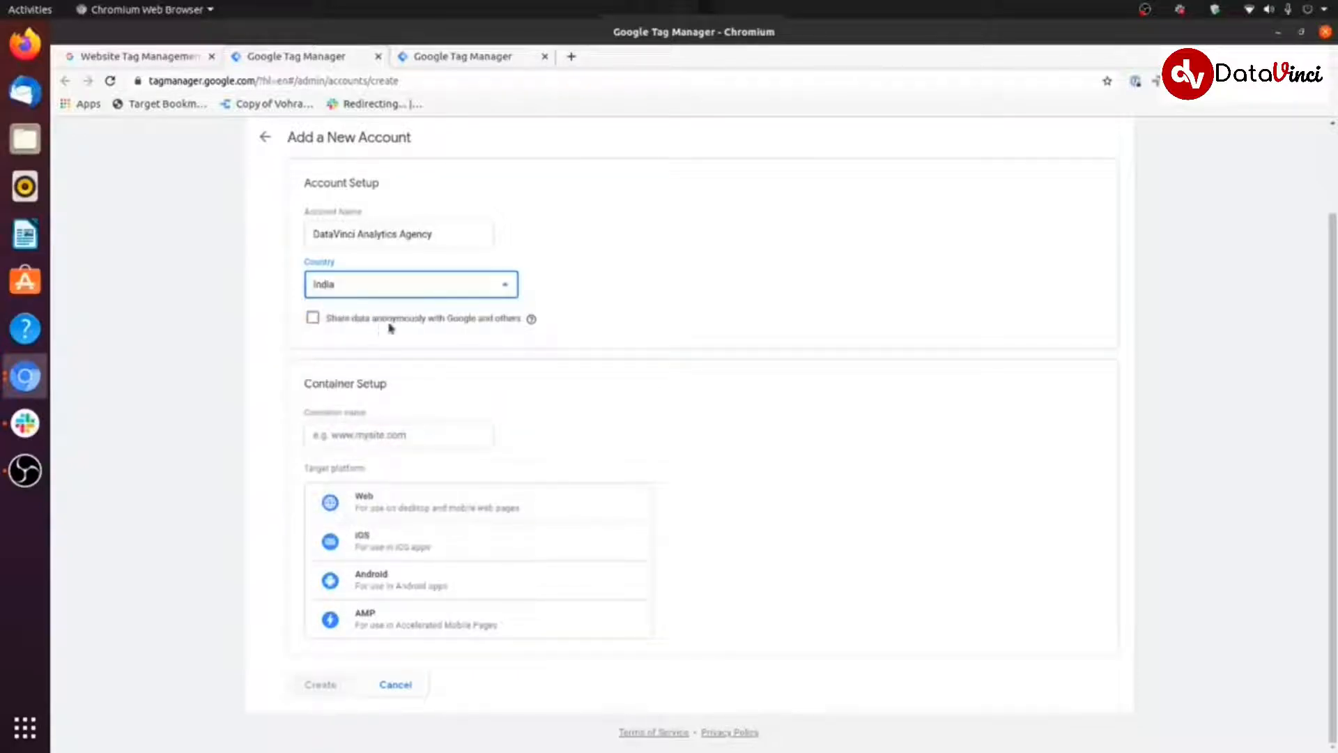
left_click(532, 321)
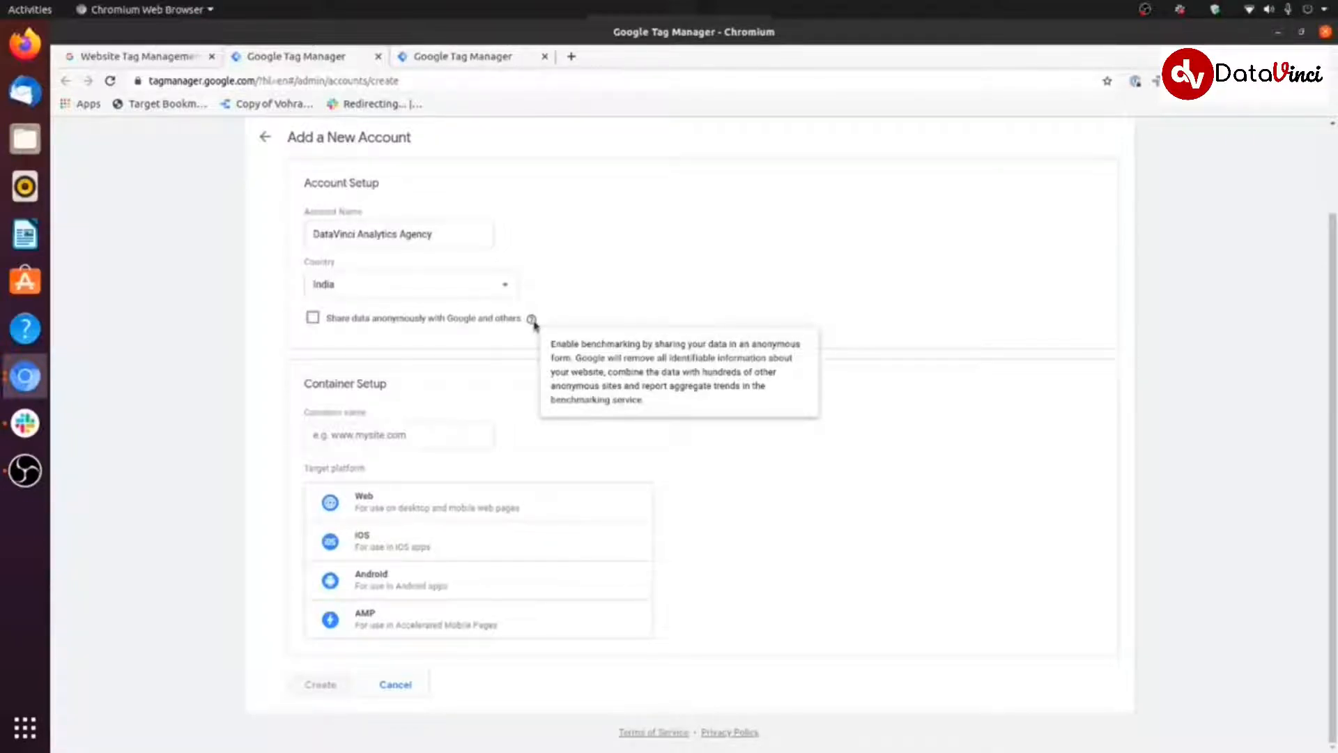
left_click(312, 318)
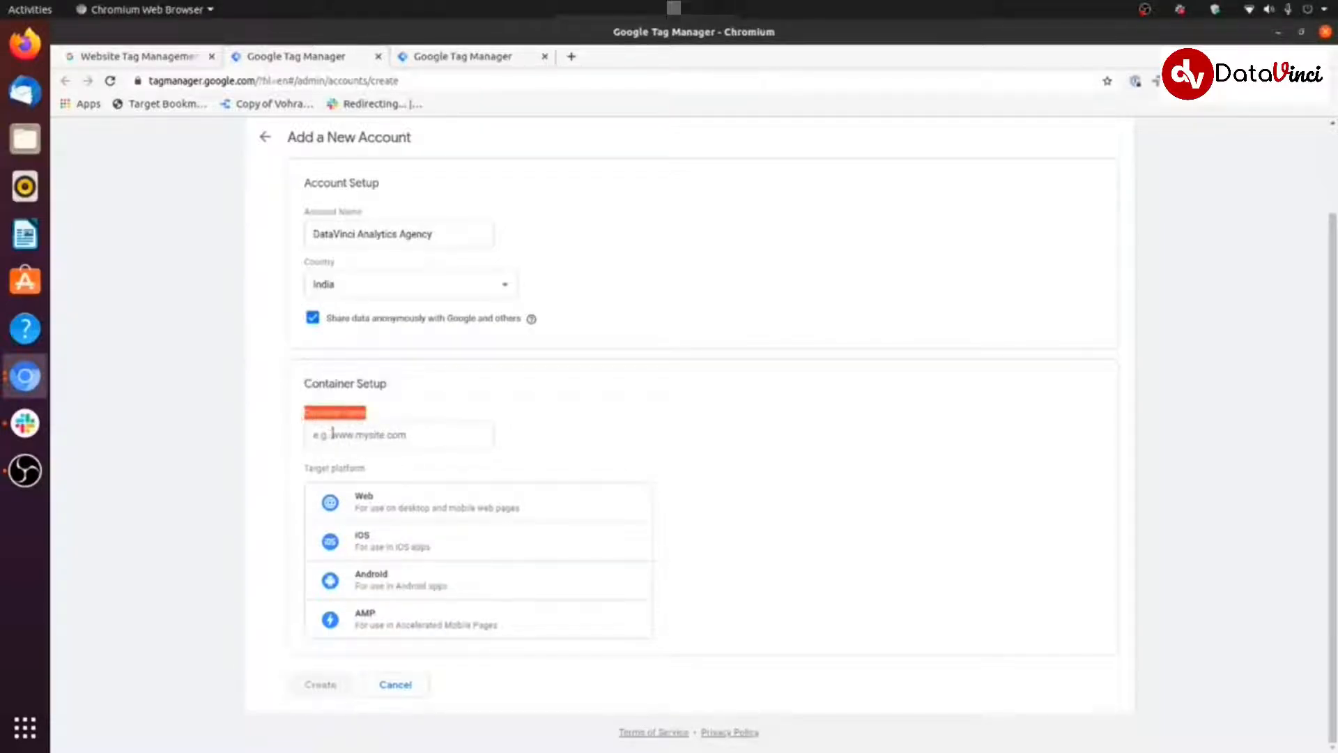
Name the account's container DataVinci Site
left_click(345, 436)
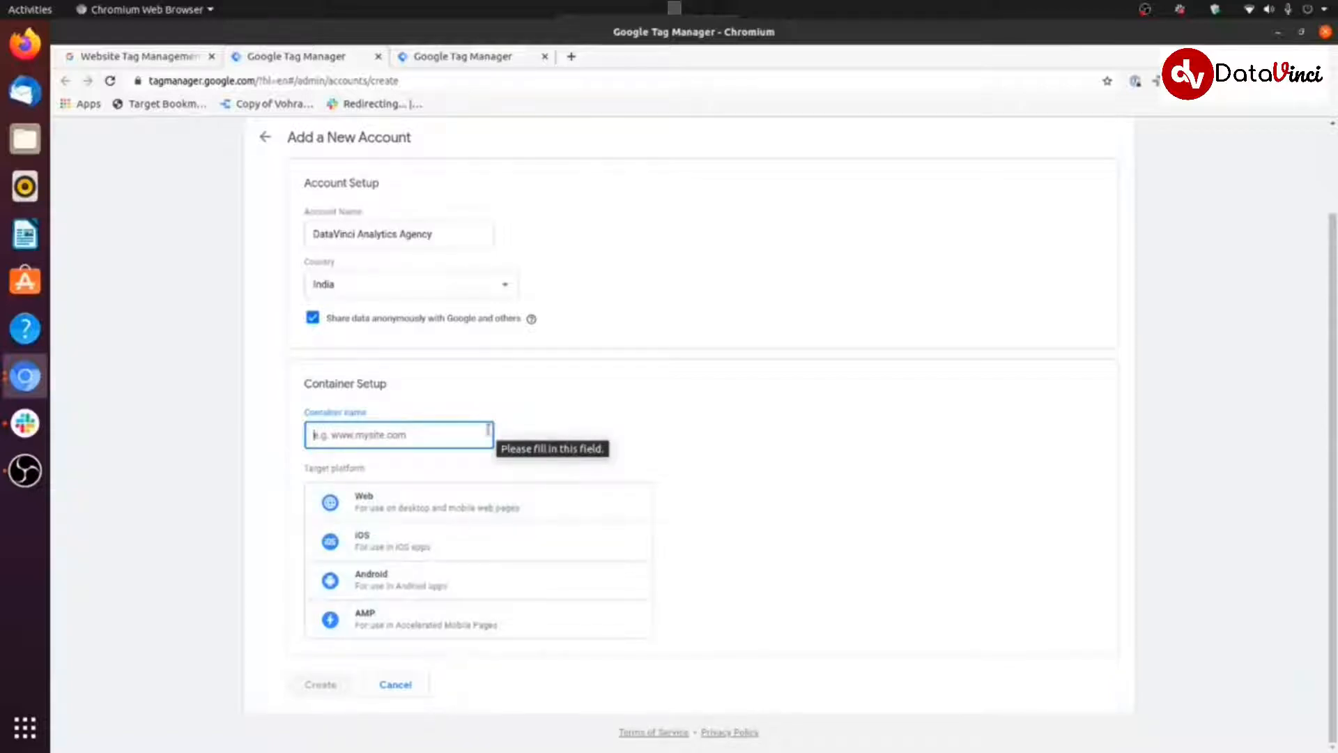
type("Data")
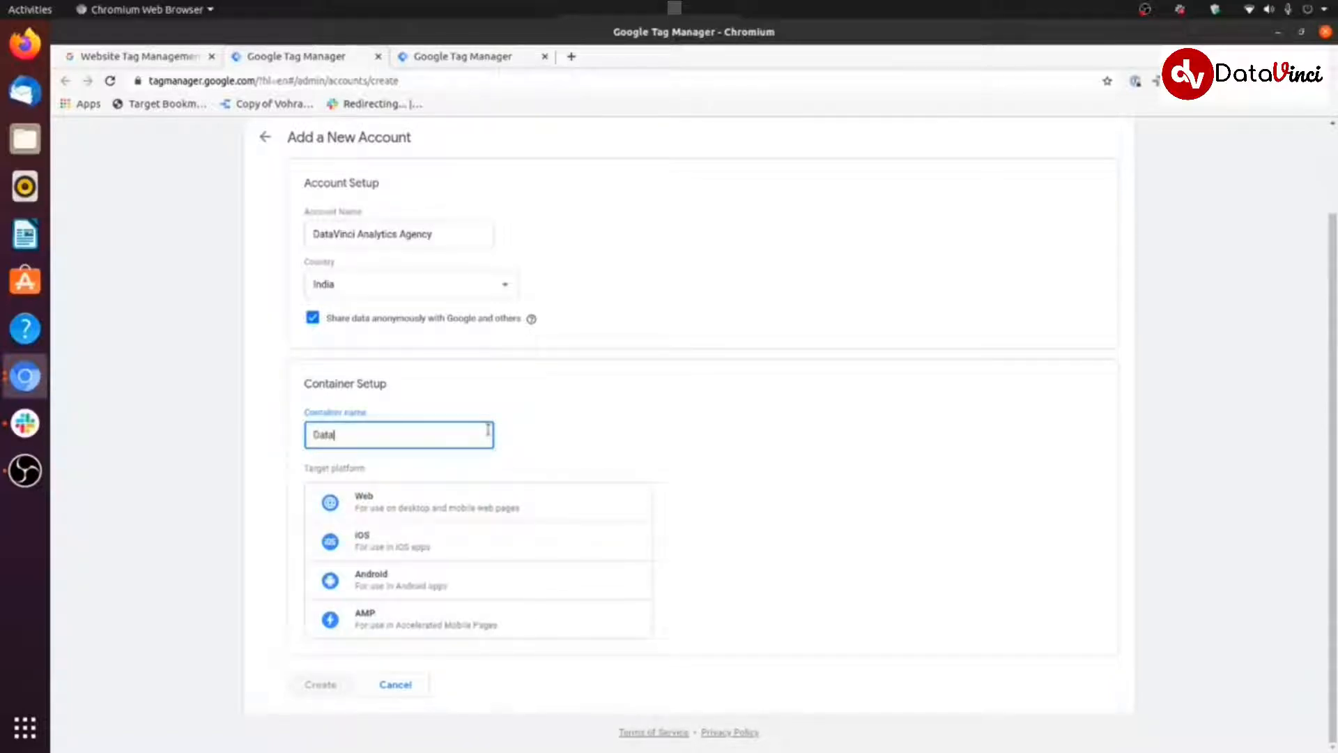
type("Vinci Site")
left_click(547, 390)
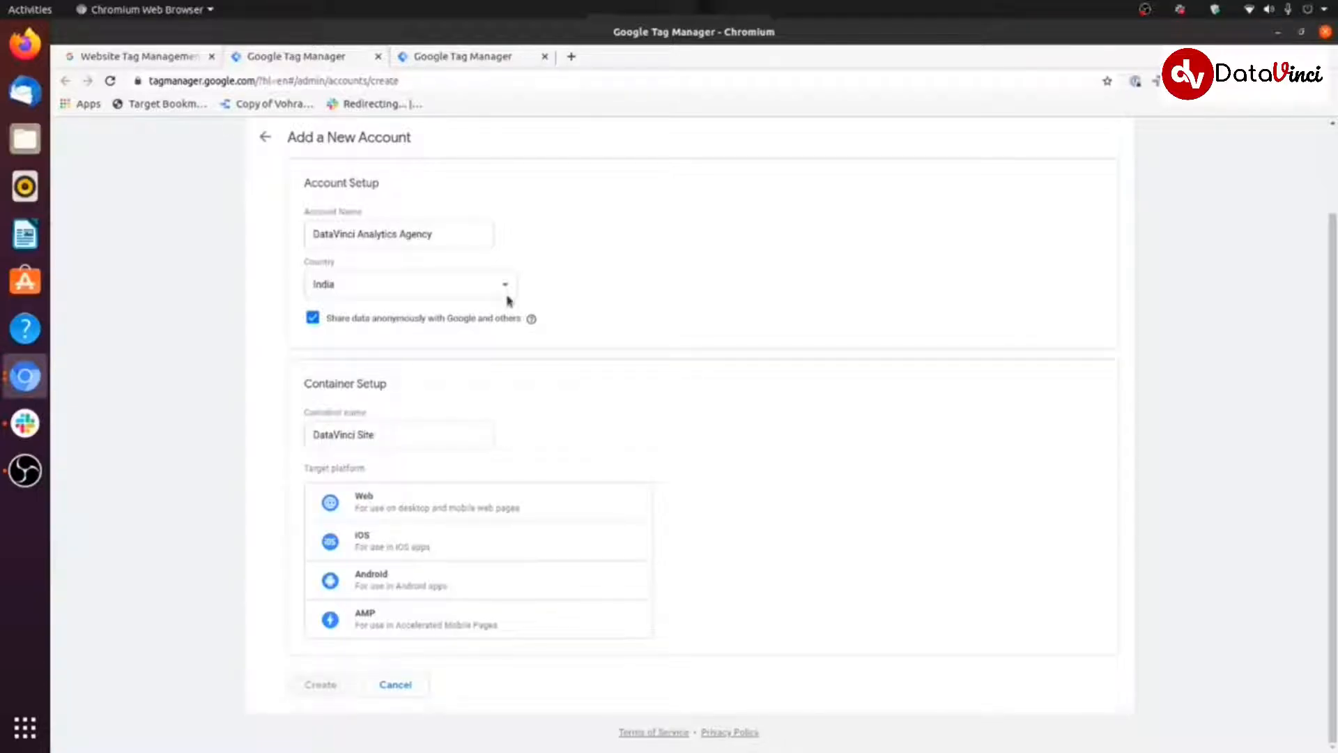
Choose Web as the container's target platform and submit the new account for creation
mouse_move(531, 319)
left_click(427, 511)
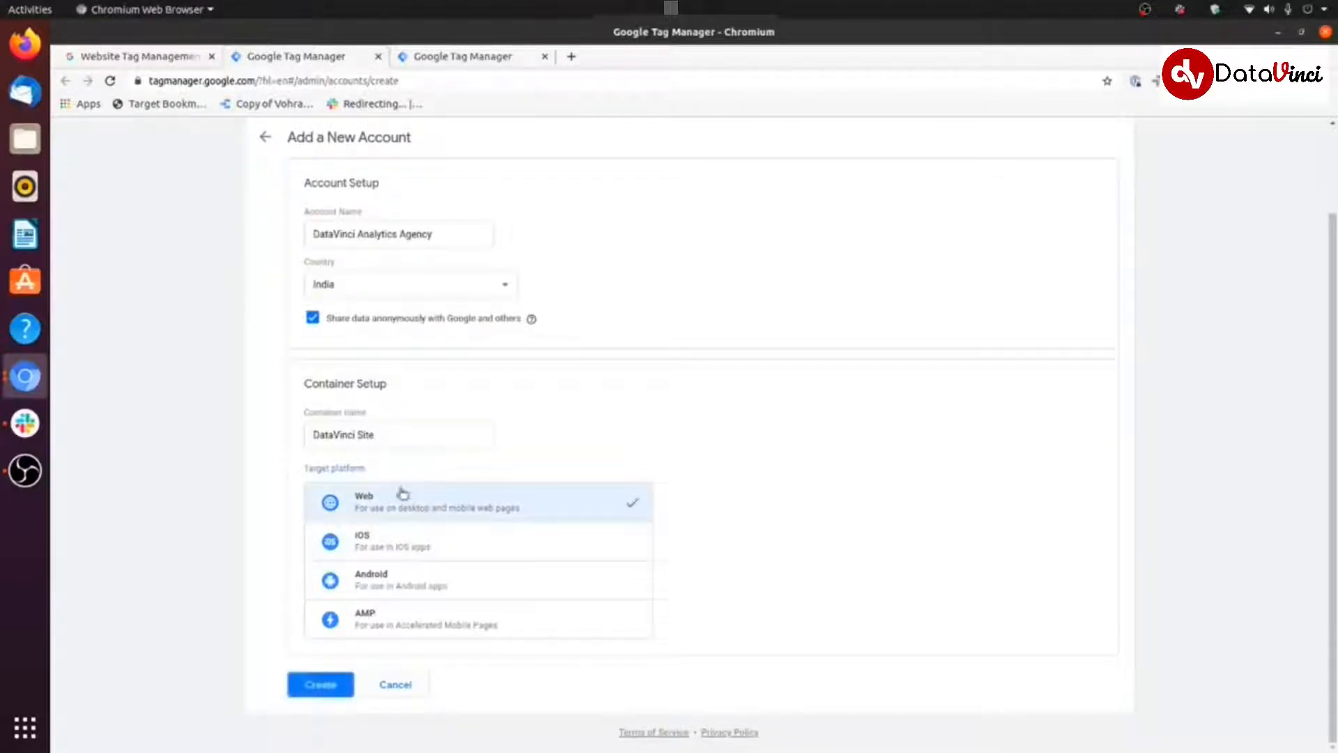
left_click(345, 686)
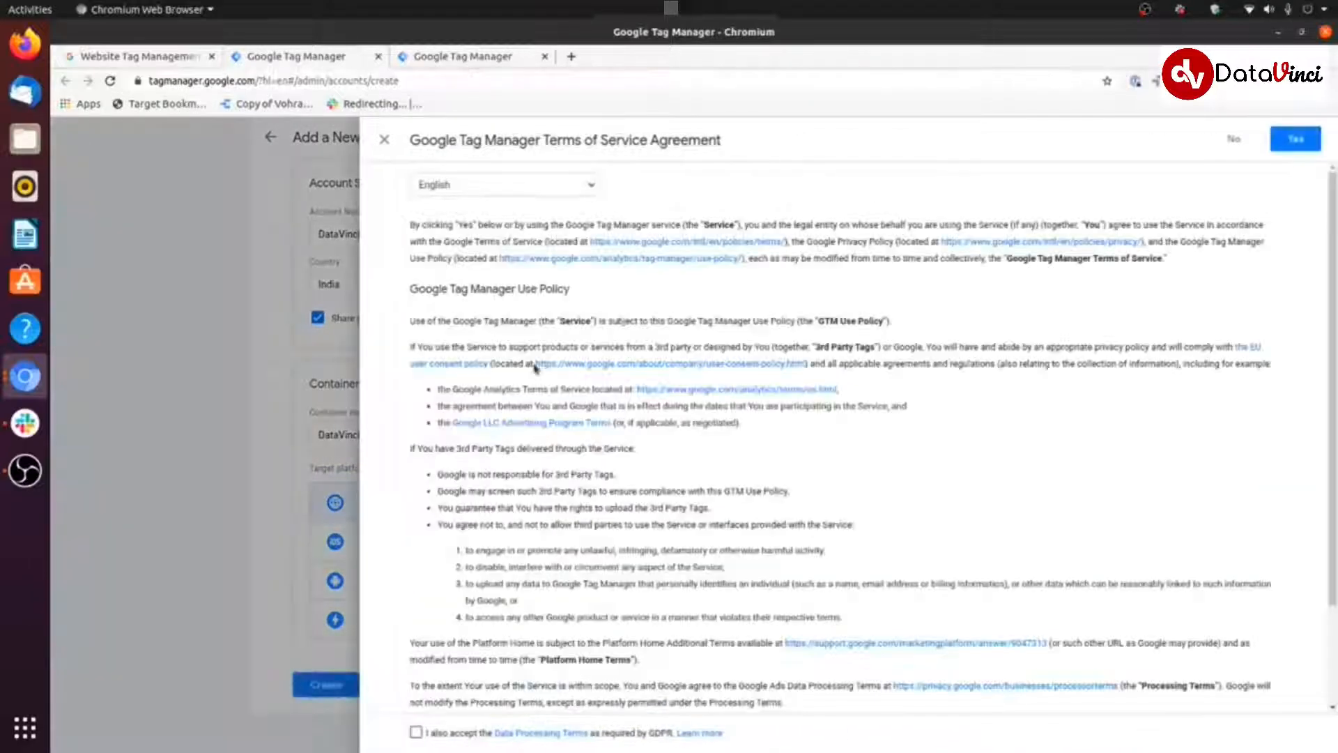
Review the Terms of Service Agreement, then agree to it together with the Data Processing Terms required by GDPR
scroll(661, 375, "down", 3)
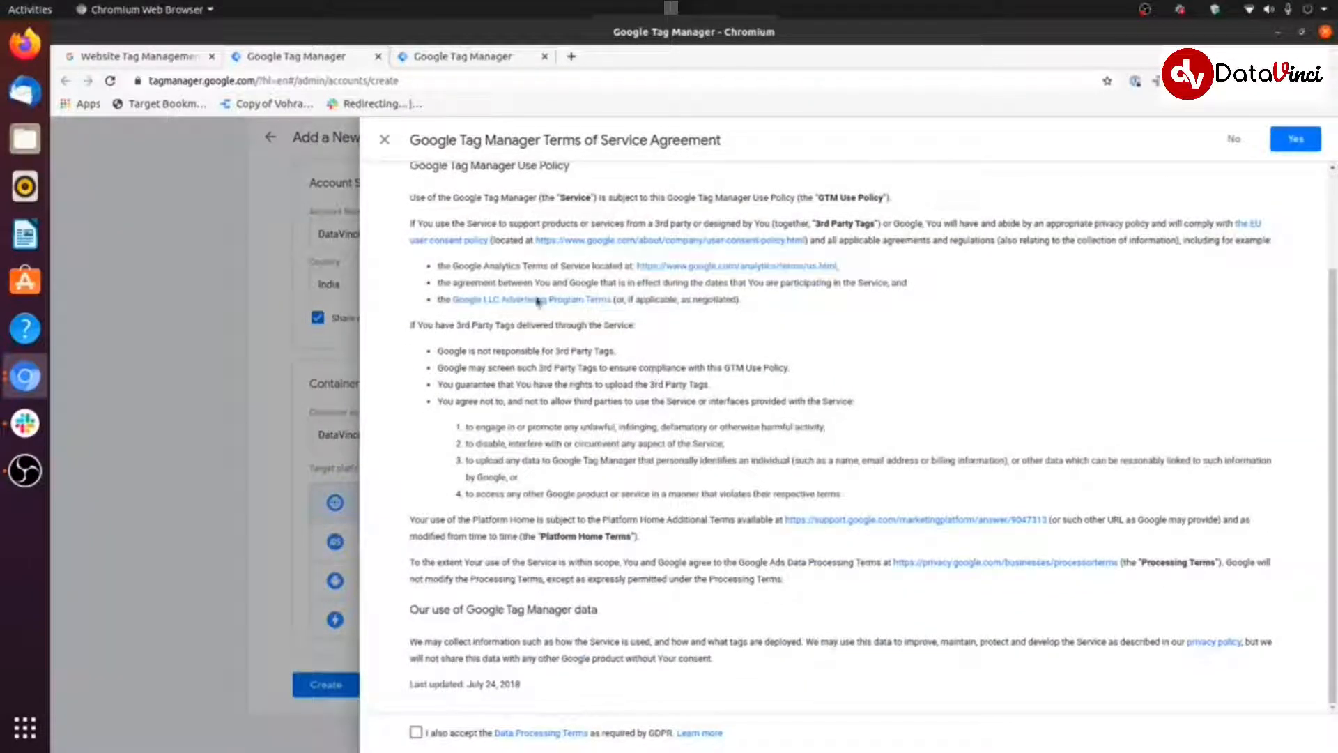
scroll(606, 323, "up", 3)
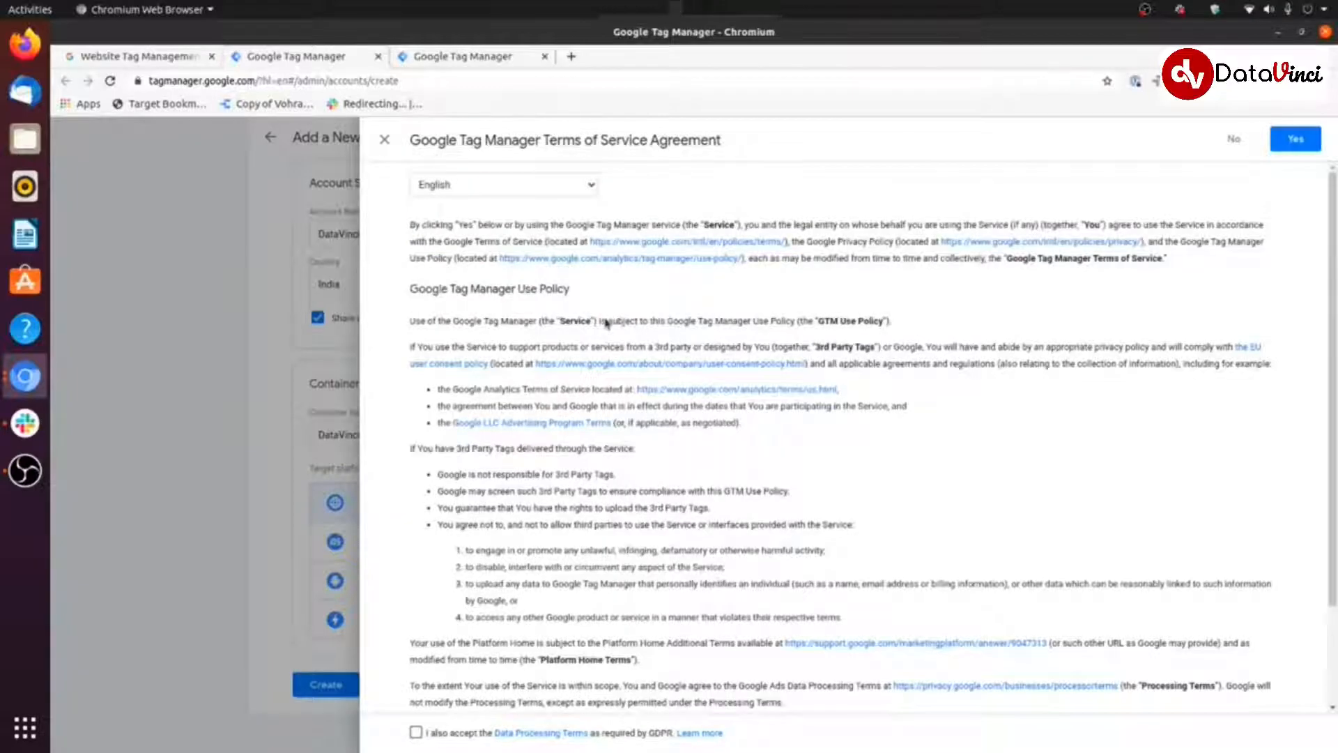
scroll(604, 328, "down", 3)
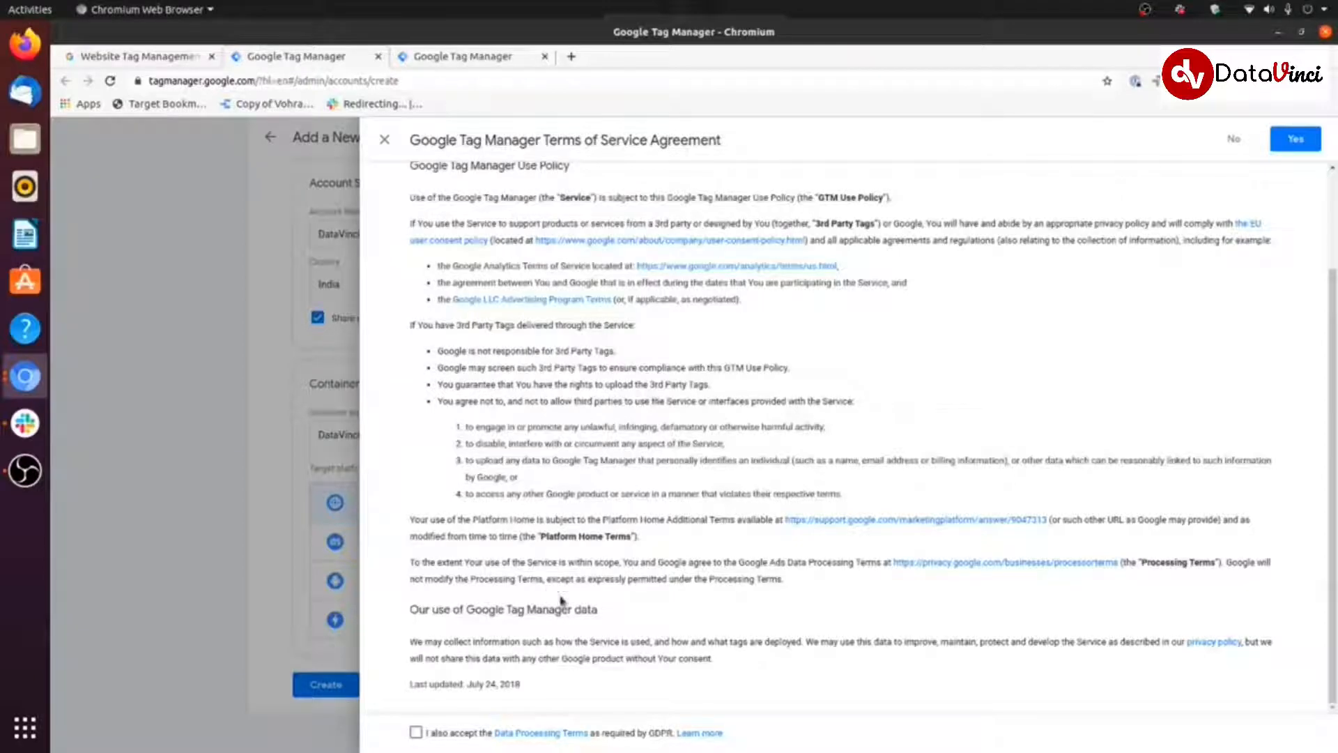
left_click(418, 733)
left_click(1288, 141)
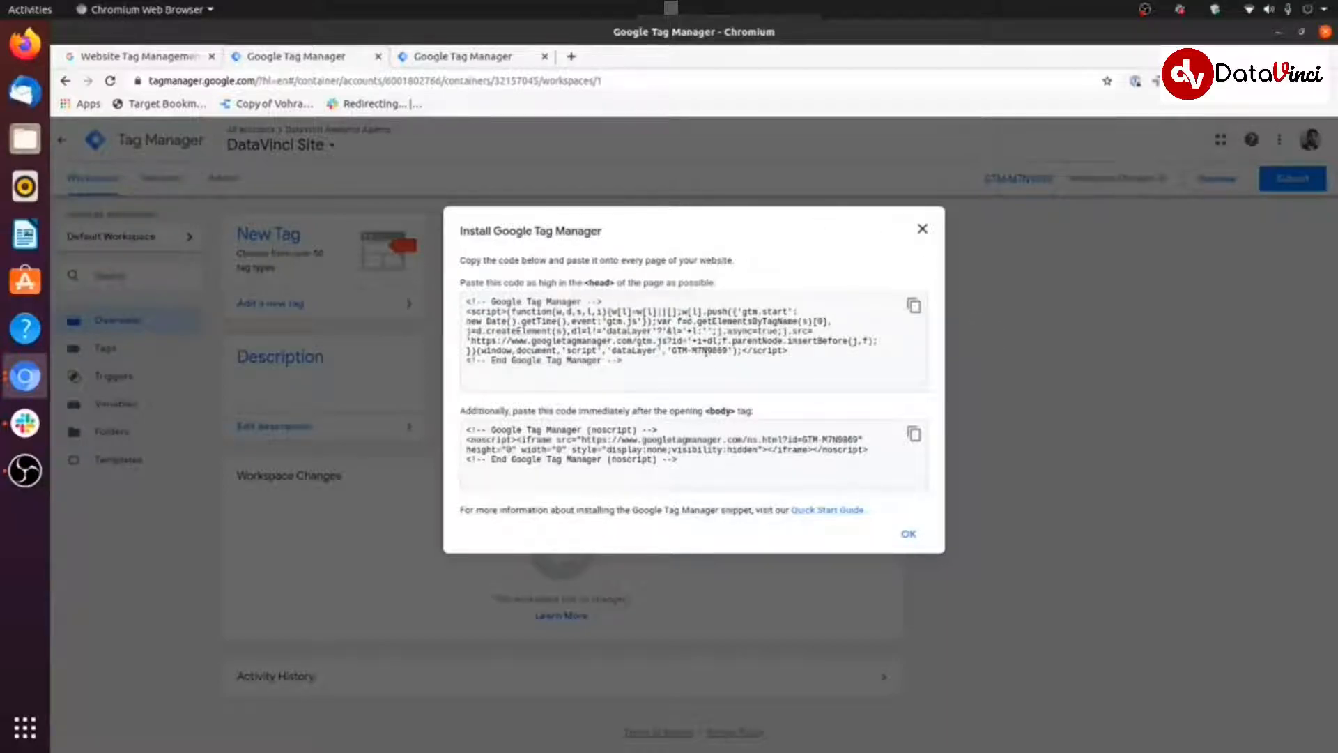
Highlight the head and body installation snippets to examine them, then dismiss the Install Google Tag Manager dialog
left_click_drag(643, 373, 463, 296)
left_click_drag(681, 463, 463, 430)
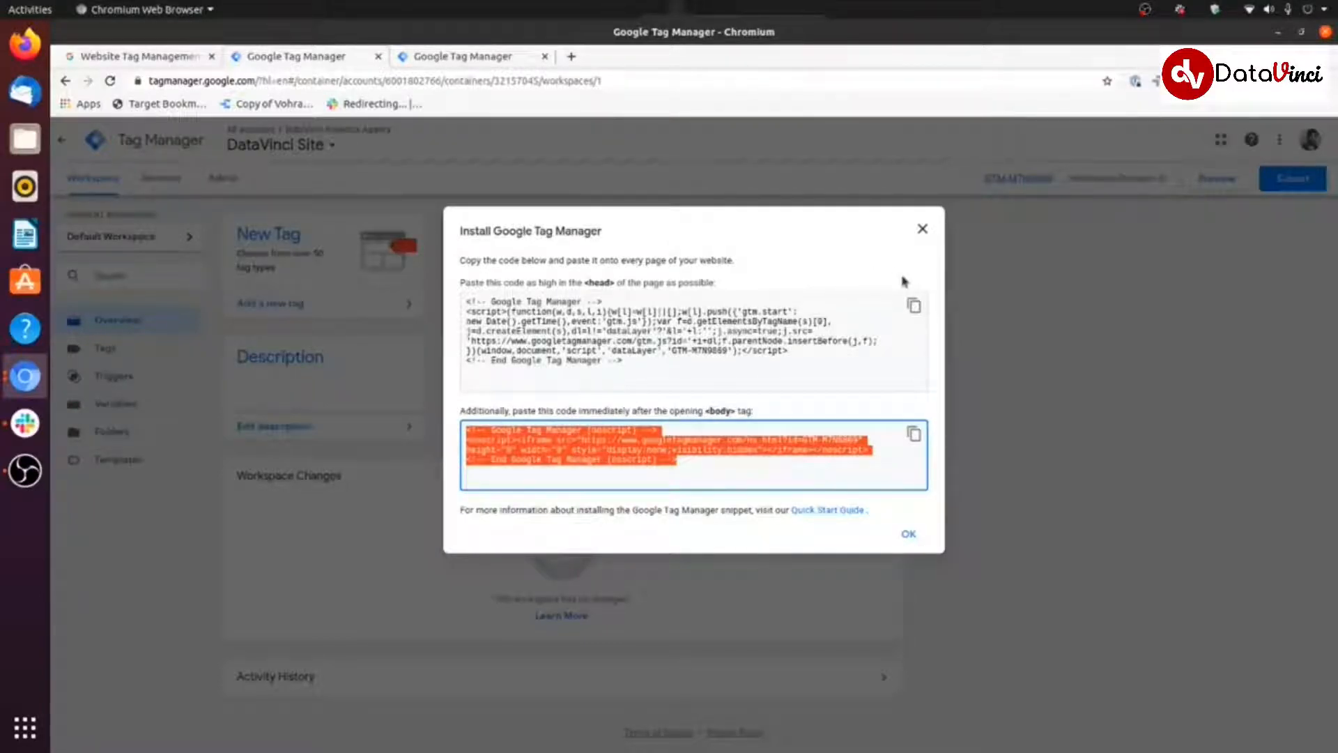
left_click(922, 228)
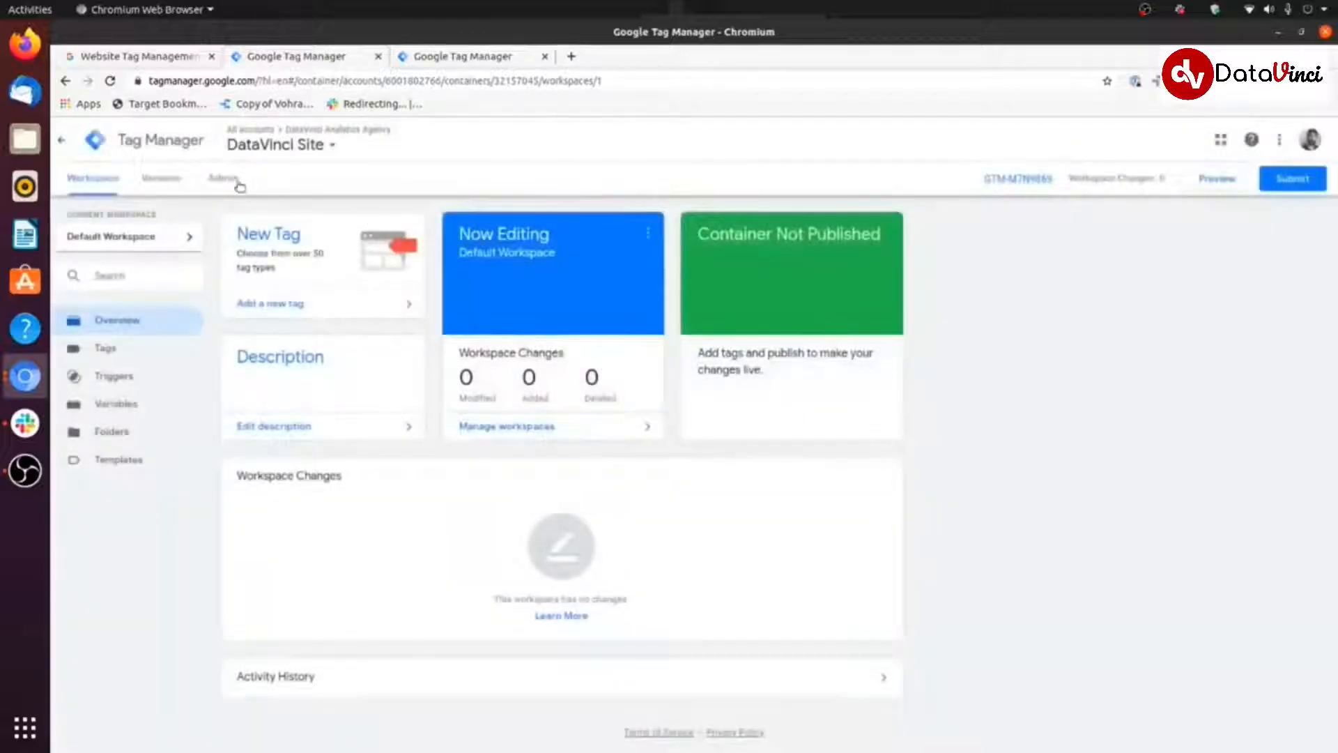
Reopen the DataVinci Site container's installation code from its admin settings and examine where the head and body snippets go
left_click(237, 183)
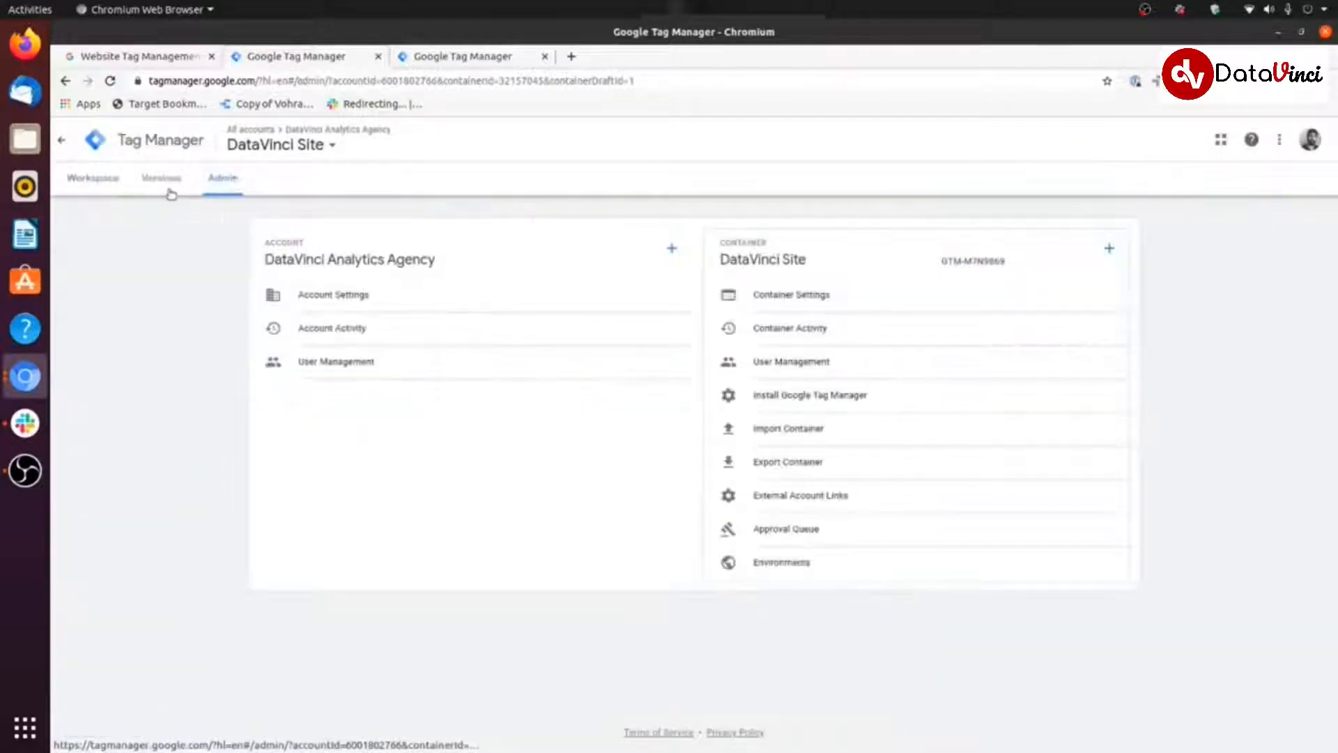
left_click(861, 394)
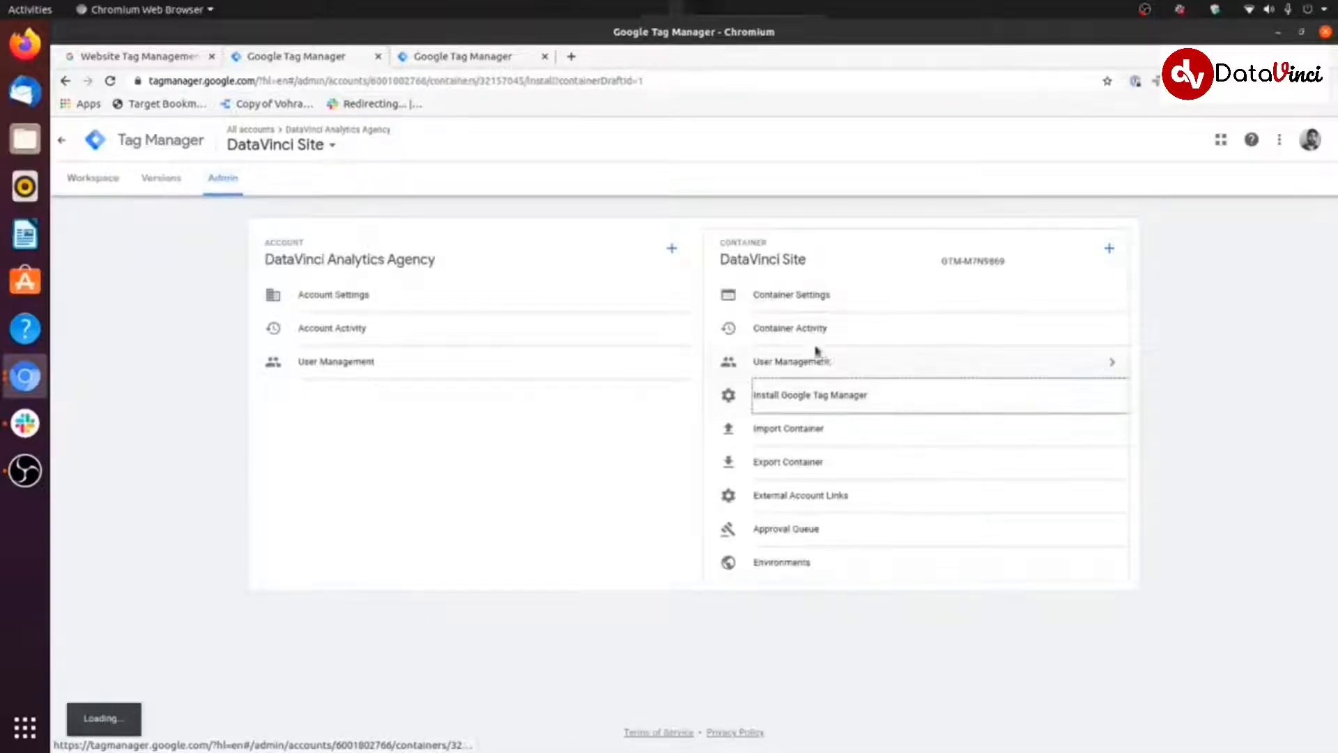
left_click_drag(298, 312, 418, 381)
left_click(507, 472)
left_click_drag(507, 473, 286, 439)
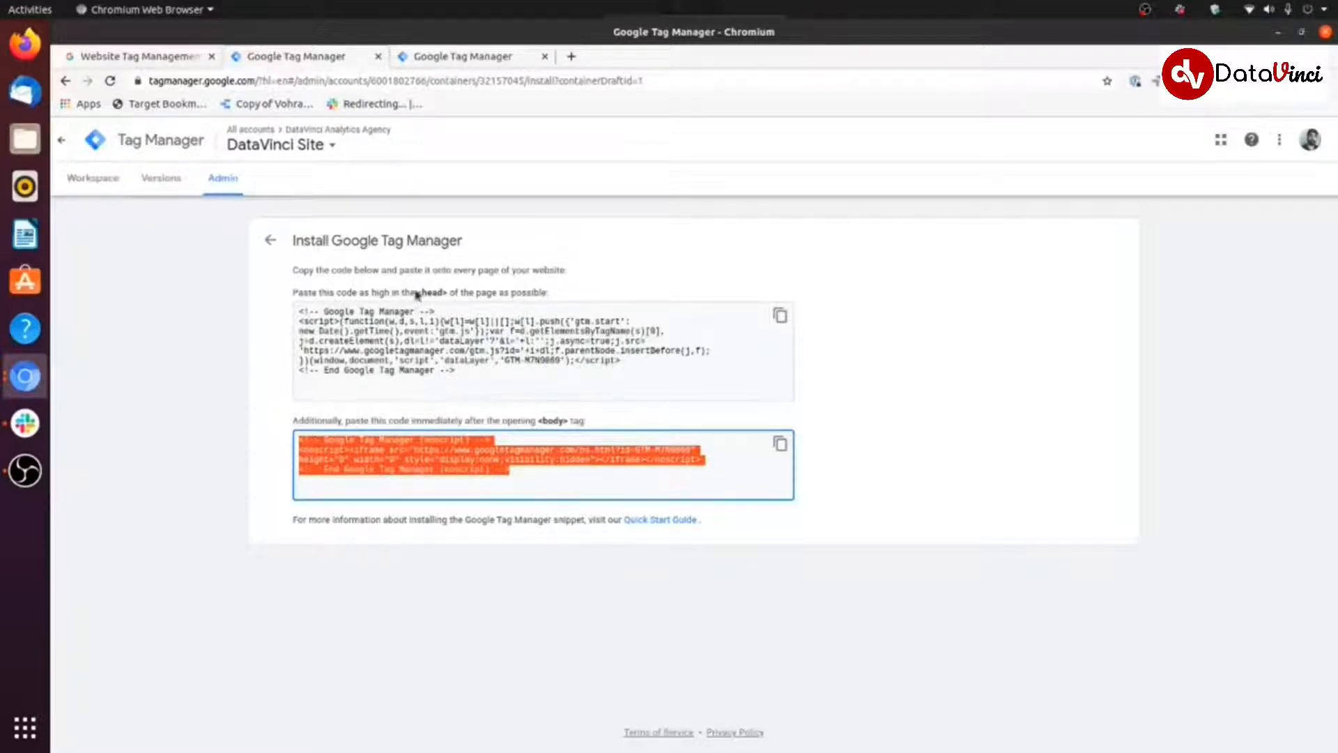
left_click_drag(416, 294, 457, 301)
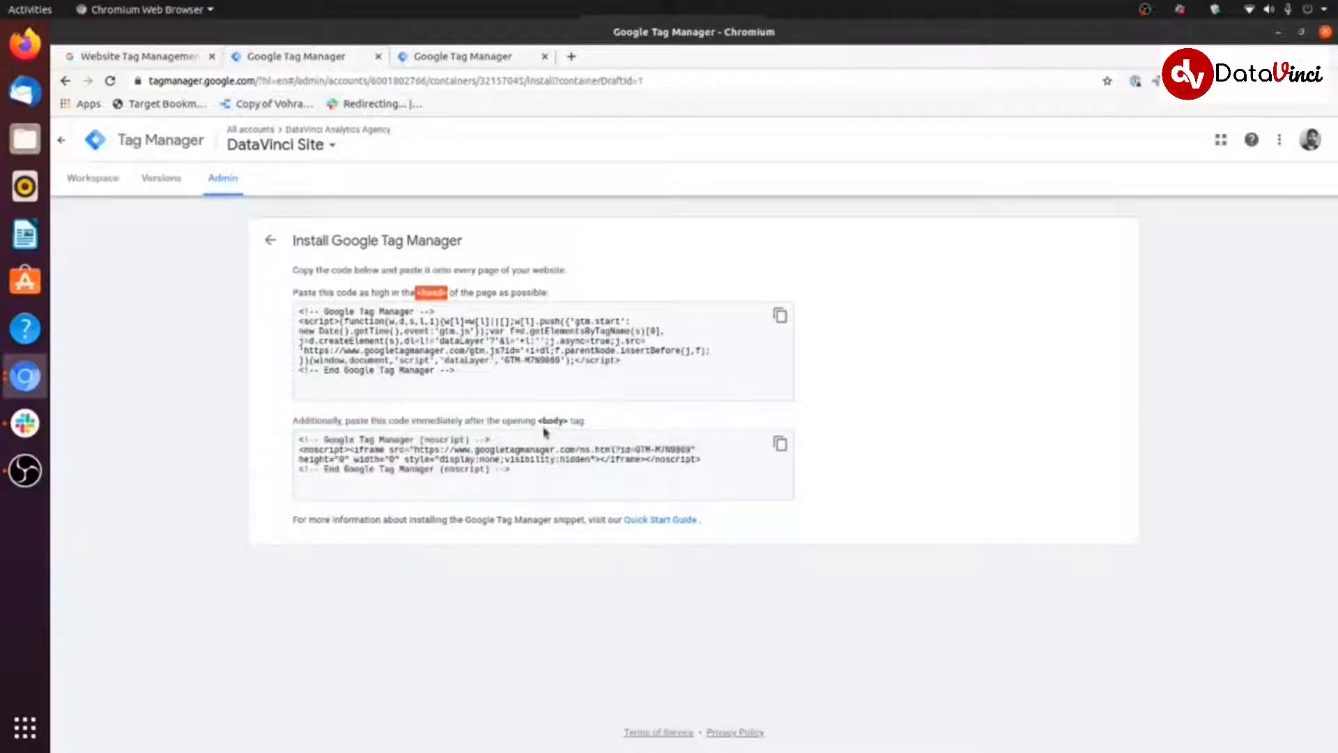
left_click_drag(538, 425, 565, 426)
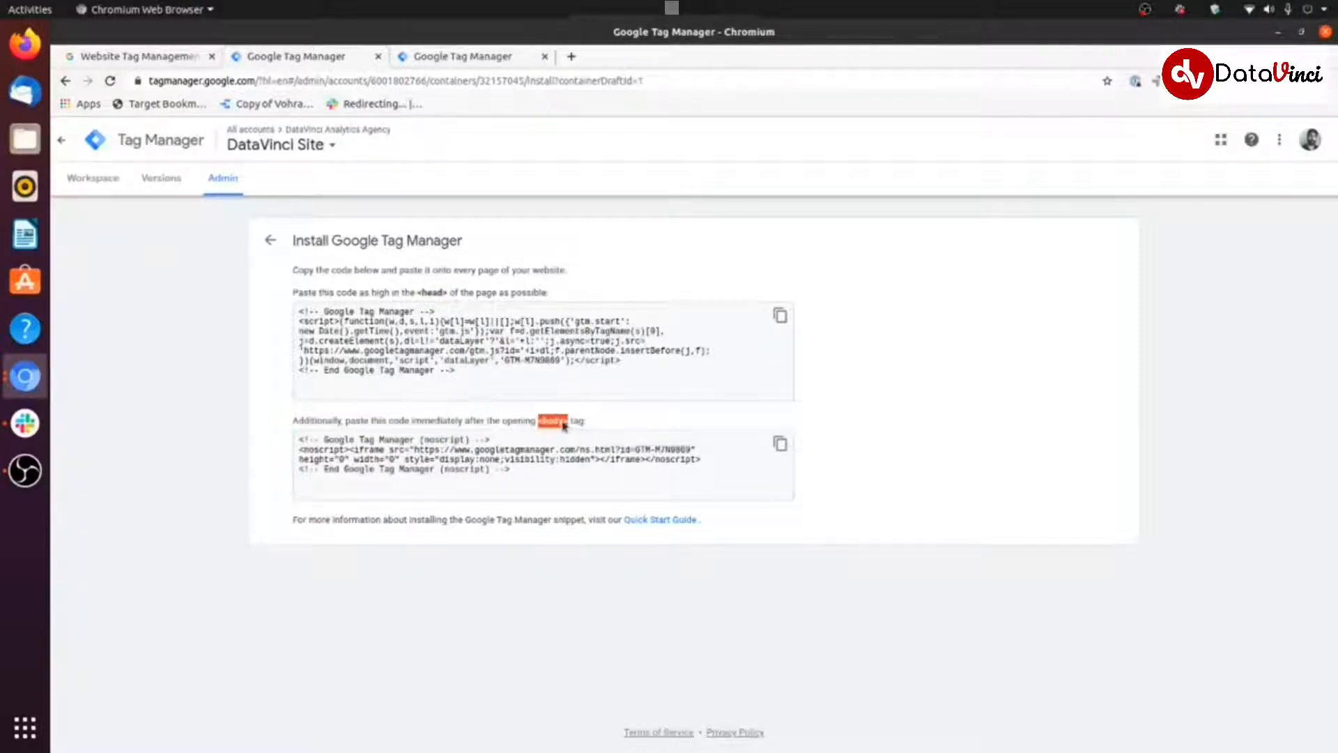
Examine the opening and closing script tags of the head snippet and the noscript tags of the body snippet
mouse_move(304, 321)
left_mouse_down()
mouse_move(326, 331)
mouse_move(301, 322)
left_mouse_up()
left_click(339, 326)
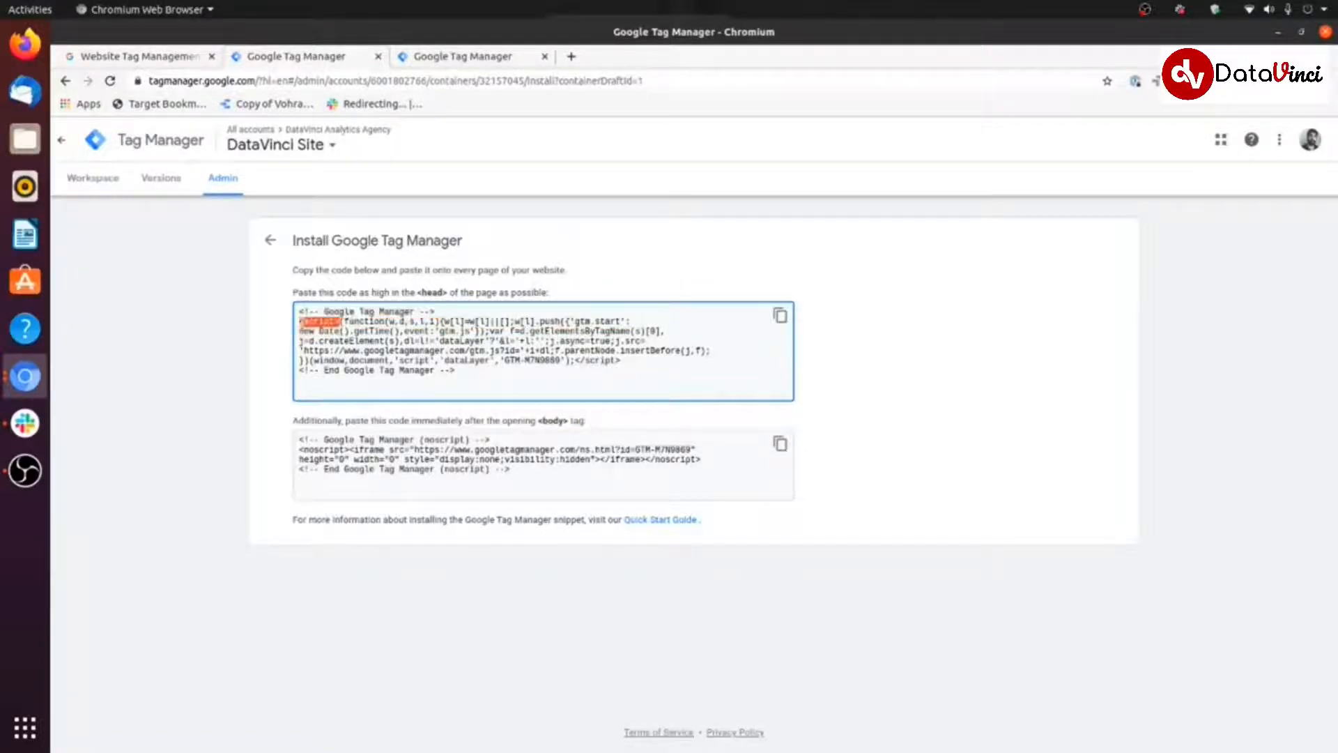
left_click_drag(577, 361, 610, 361)
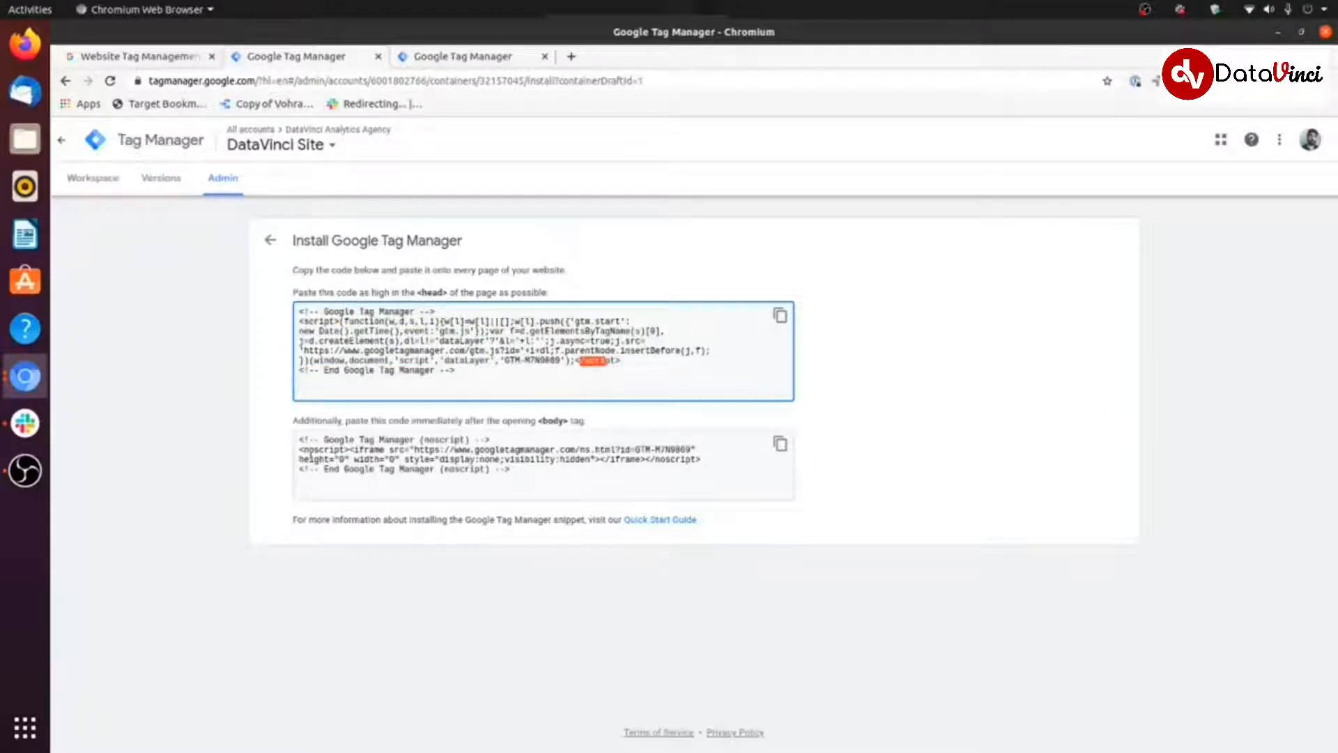
left_click_drag(314, 450, 350, 449)
left_click_drag(649, 459, 701, 460)
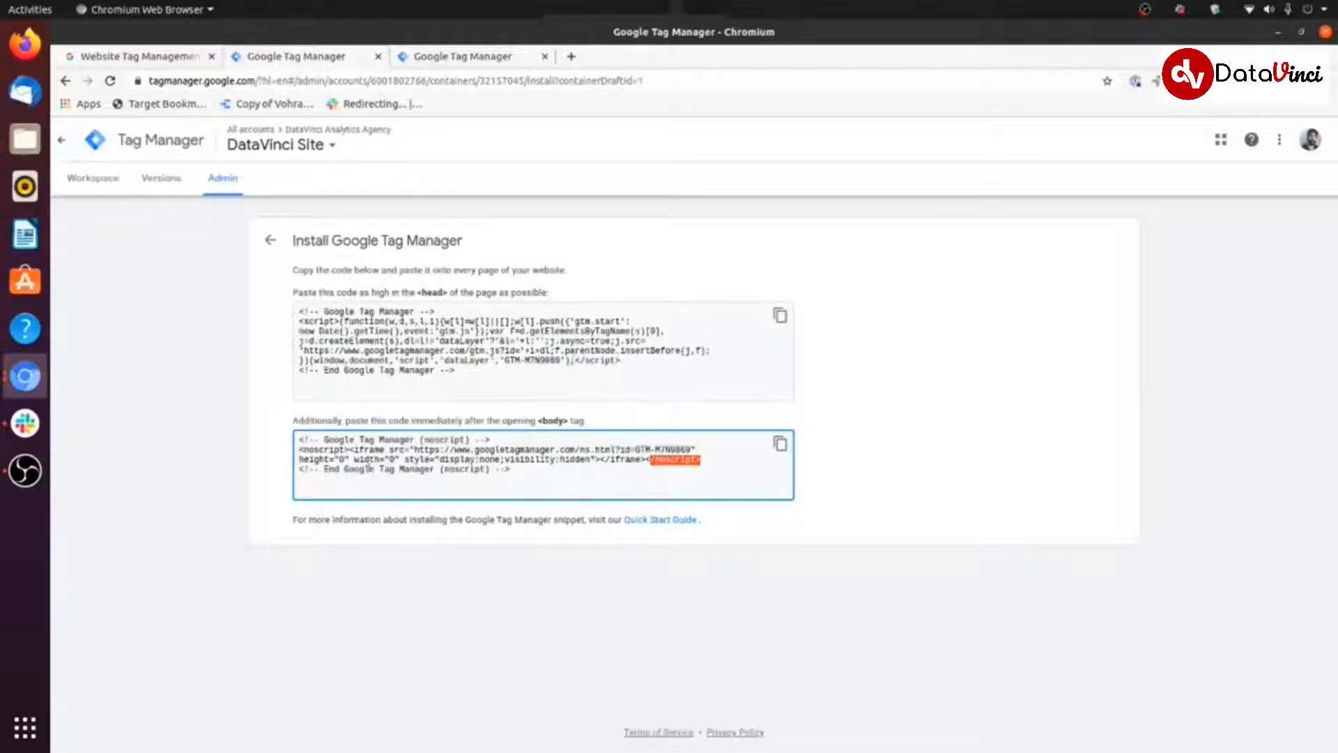
left_click_drag(299, 449, 346, 451)
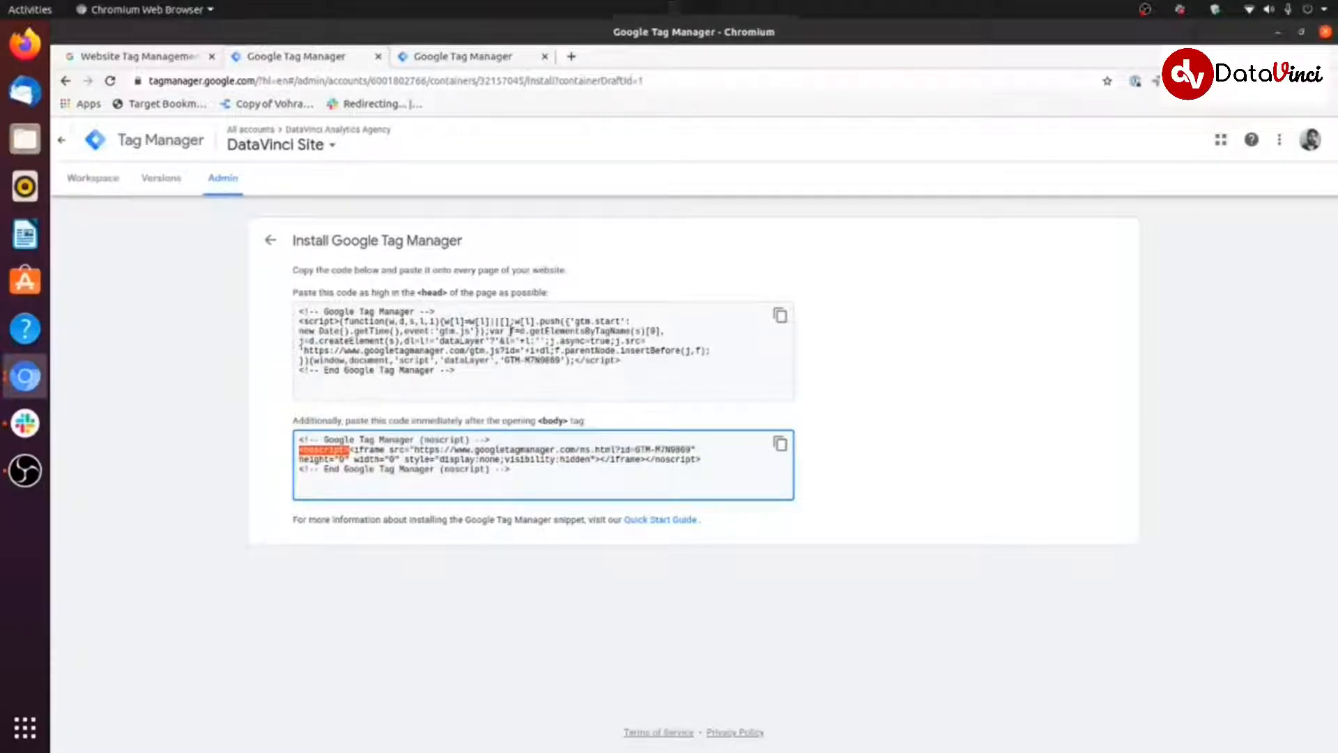
left_click_drag(576, 361, 620, 361)
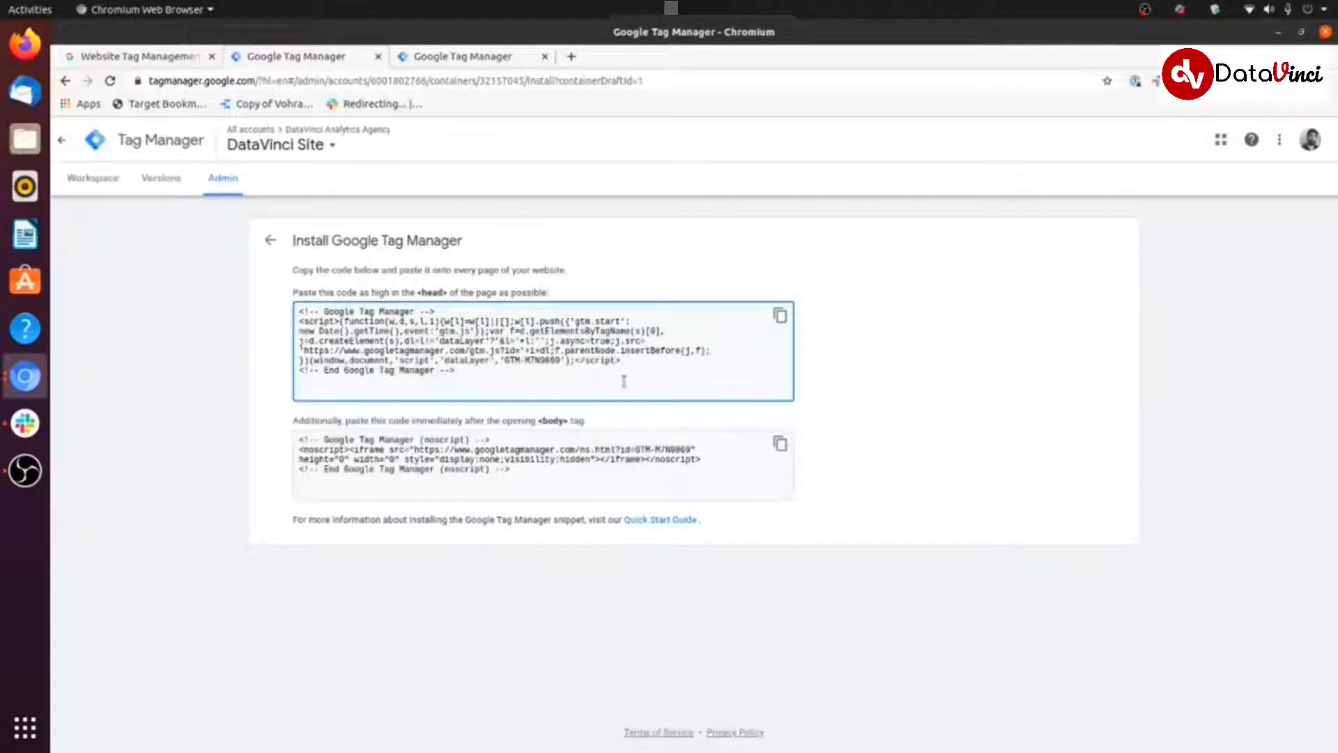
left_click(667, 470)
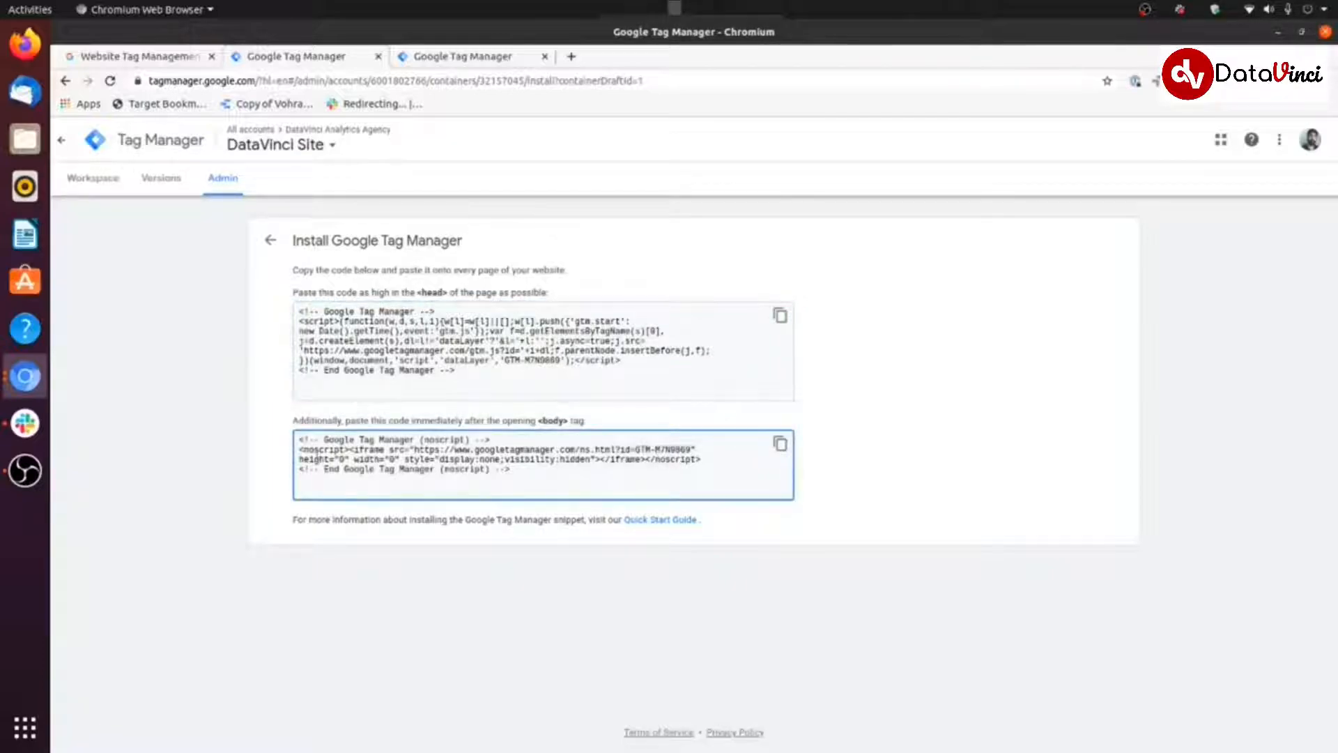
Highlight the complete body and head snippets in turn to compare the two pieces of installation code
left_click_drag(299, 439, 315, 452)
left_click_drag(430, 460, 518, 473)
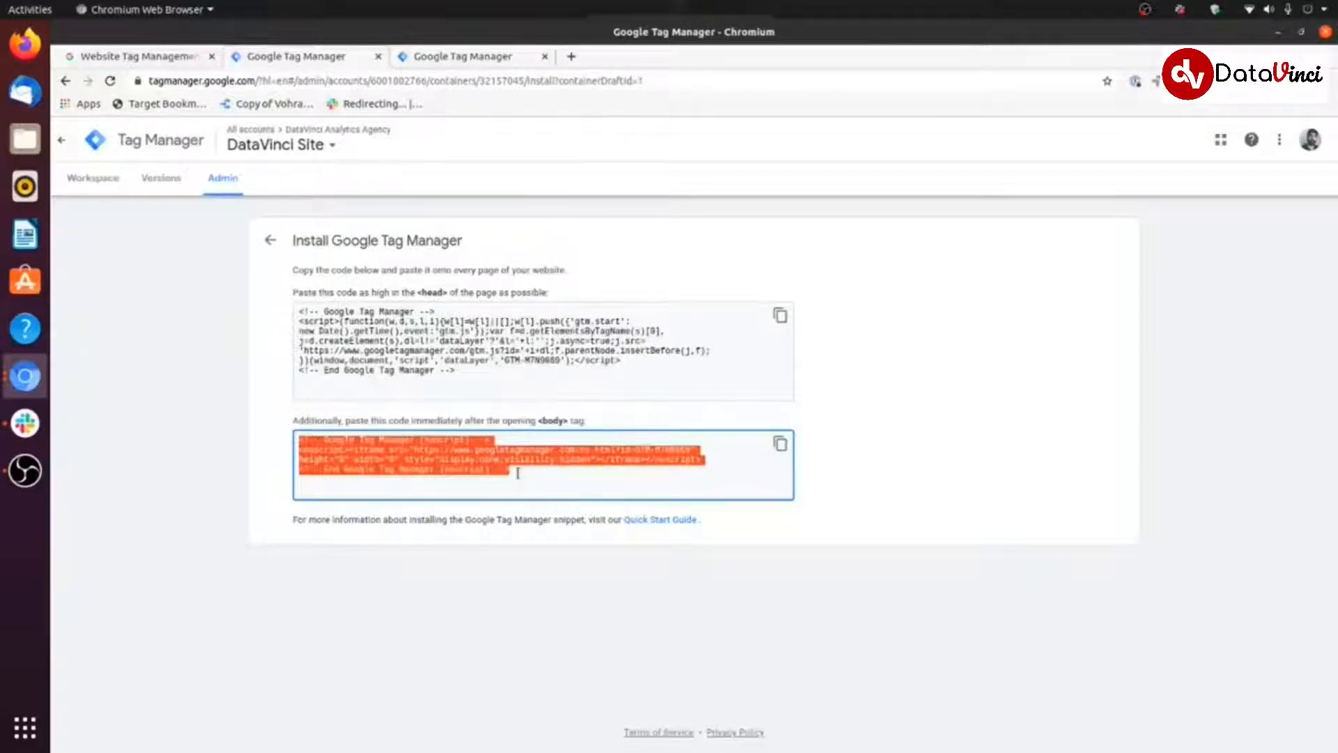
left_click_drag(454, 371, 298, 304)
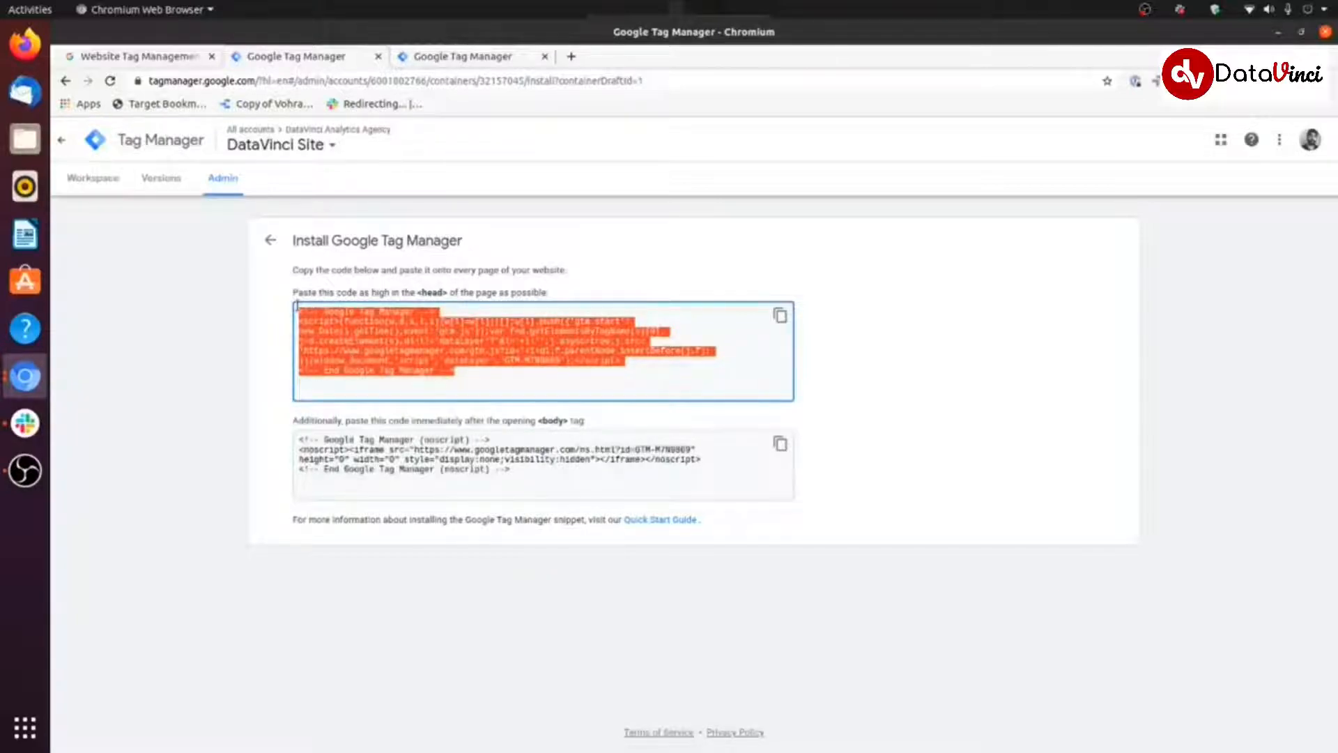
left_click_drag(320, 442, 329, 443)
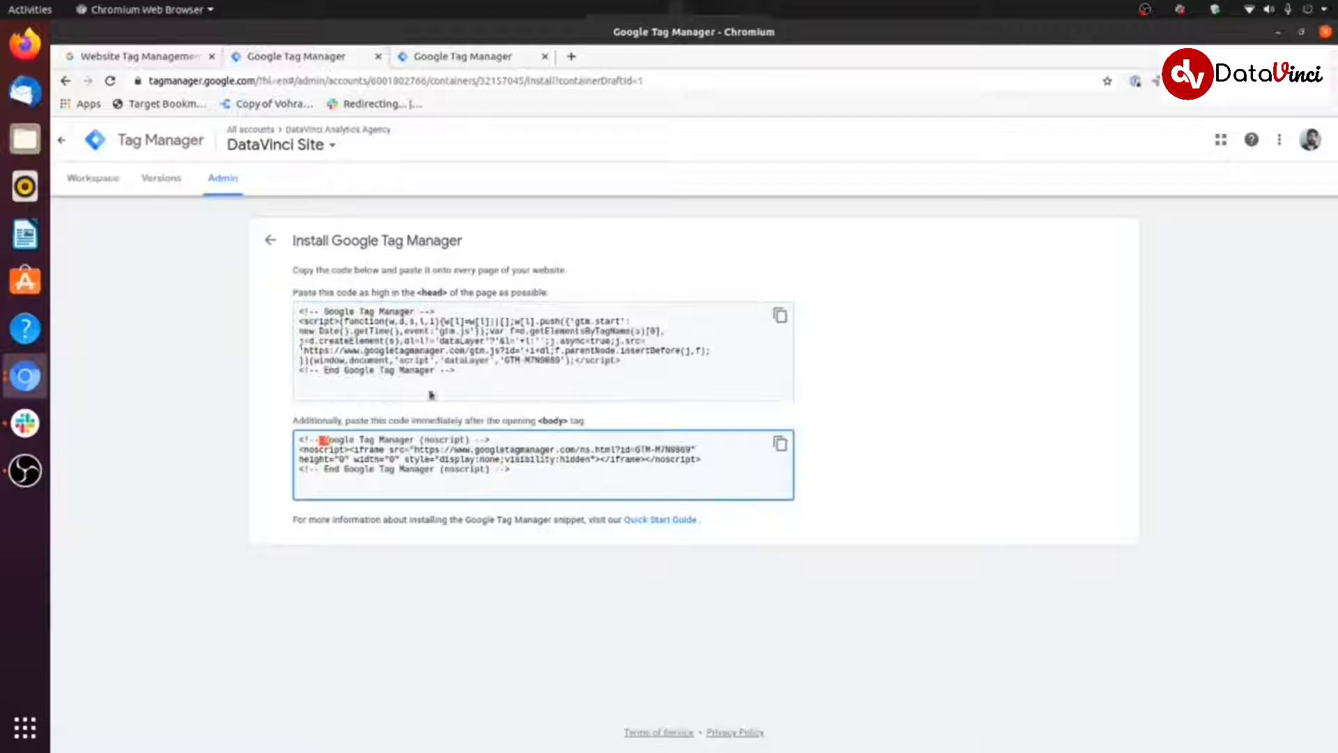
left_click_drag(426, 360, 443, 360)
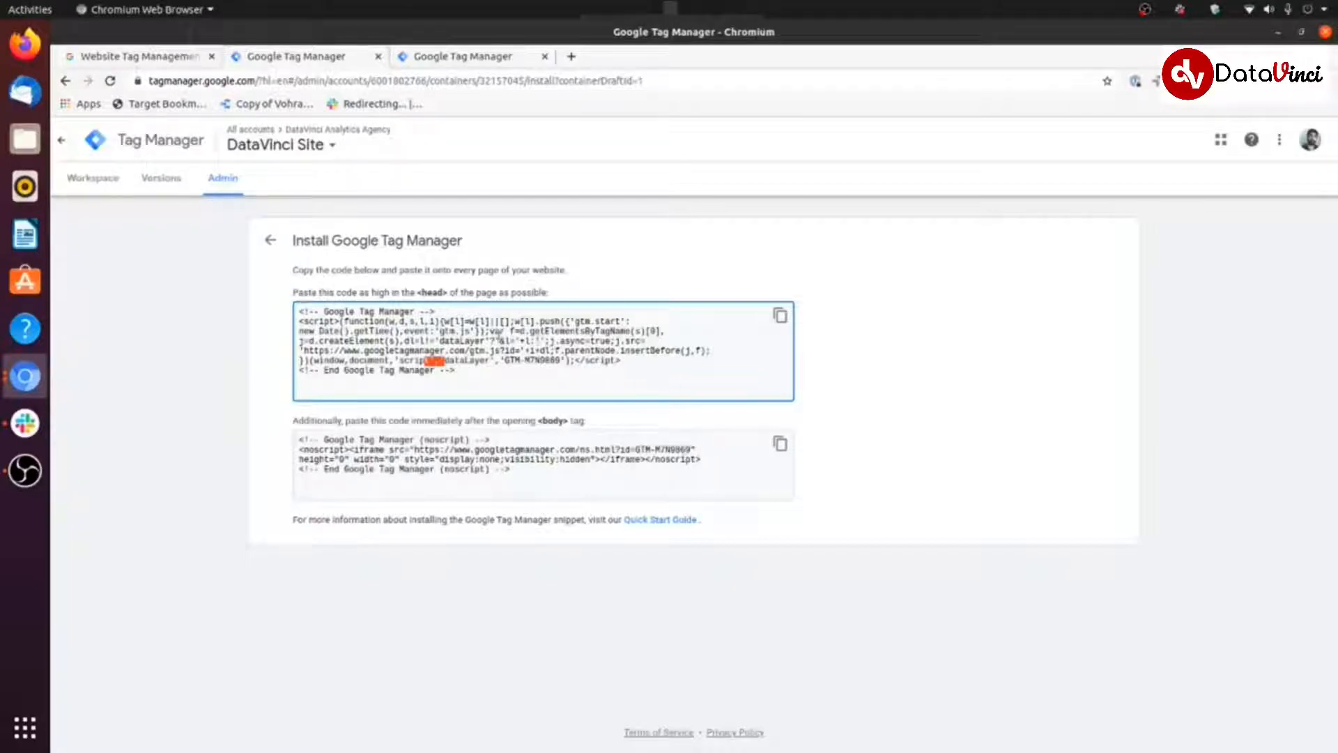
left_click(530, 379)
left_click(534, 474)
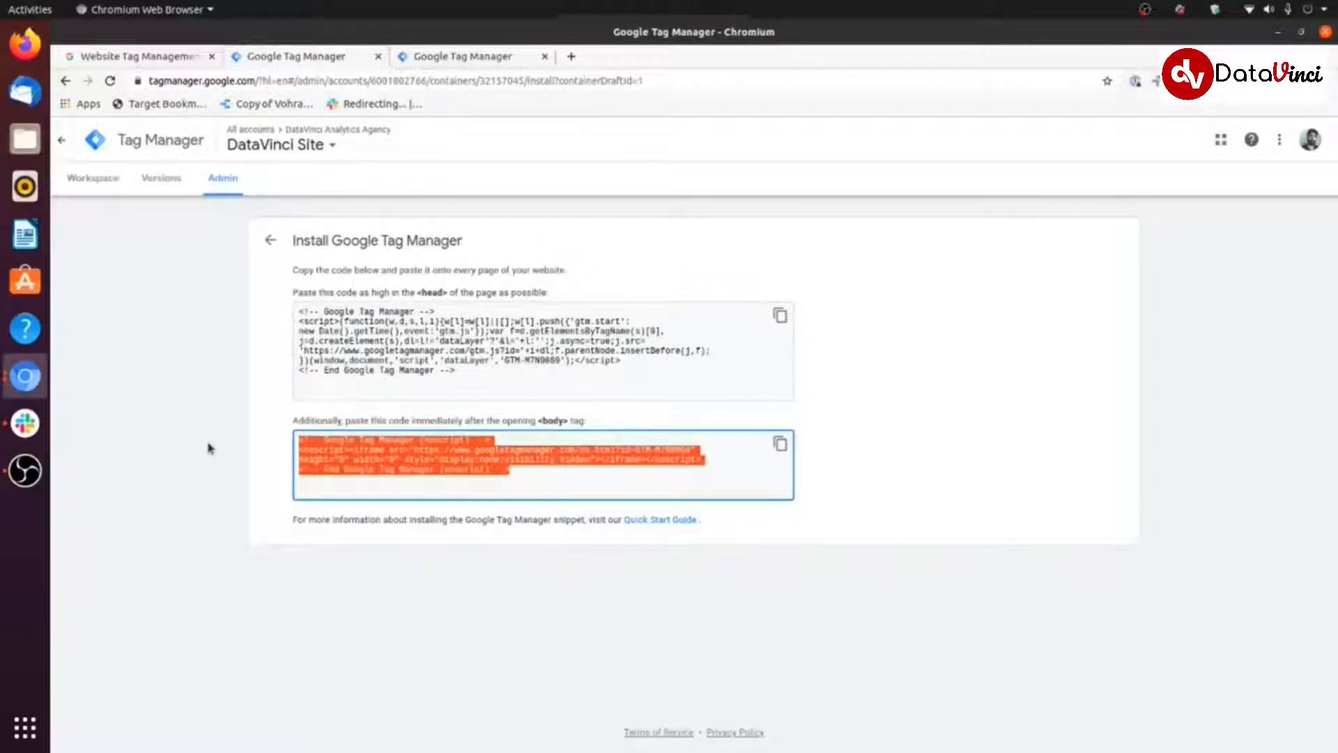
left_click(551, 380)
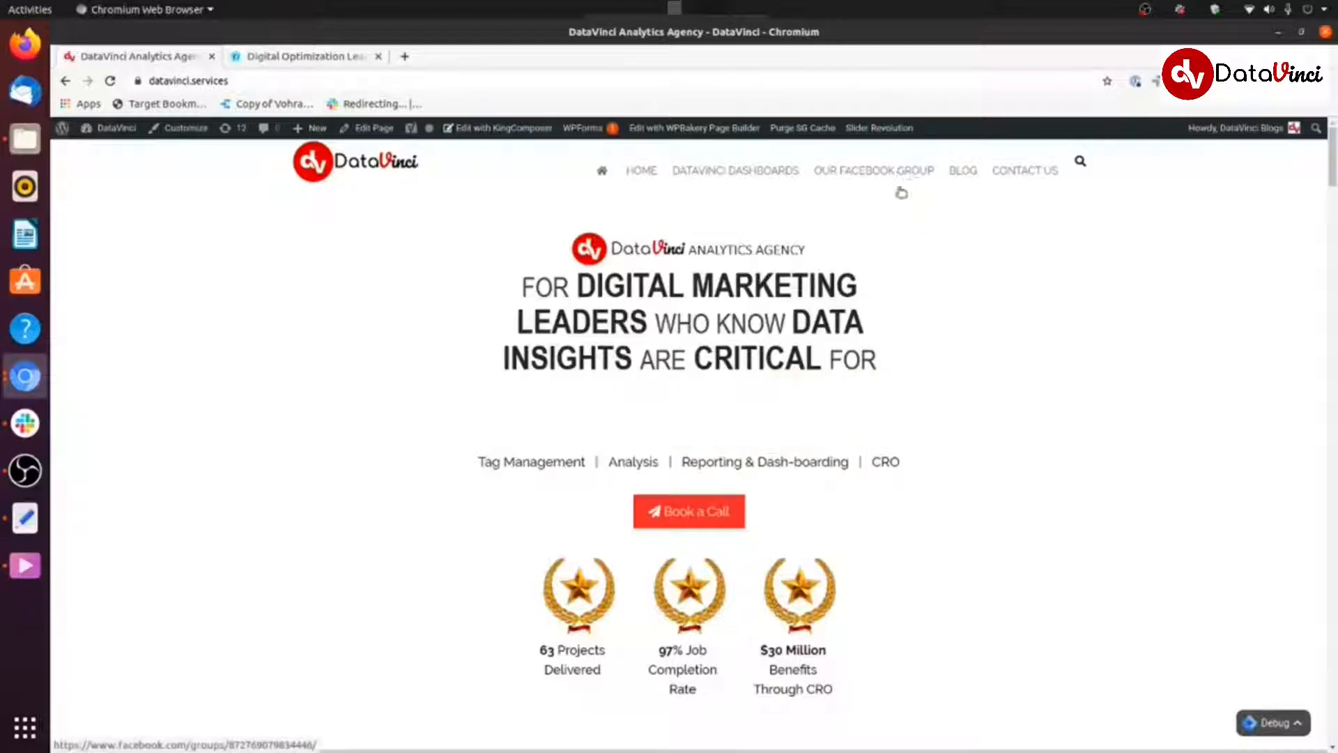
Switch to the Digital Optimization League Facebook group and look through its discussion posts
left_click(300, 56)
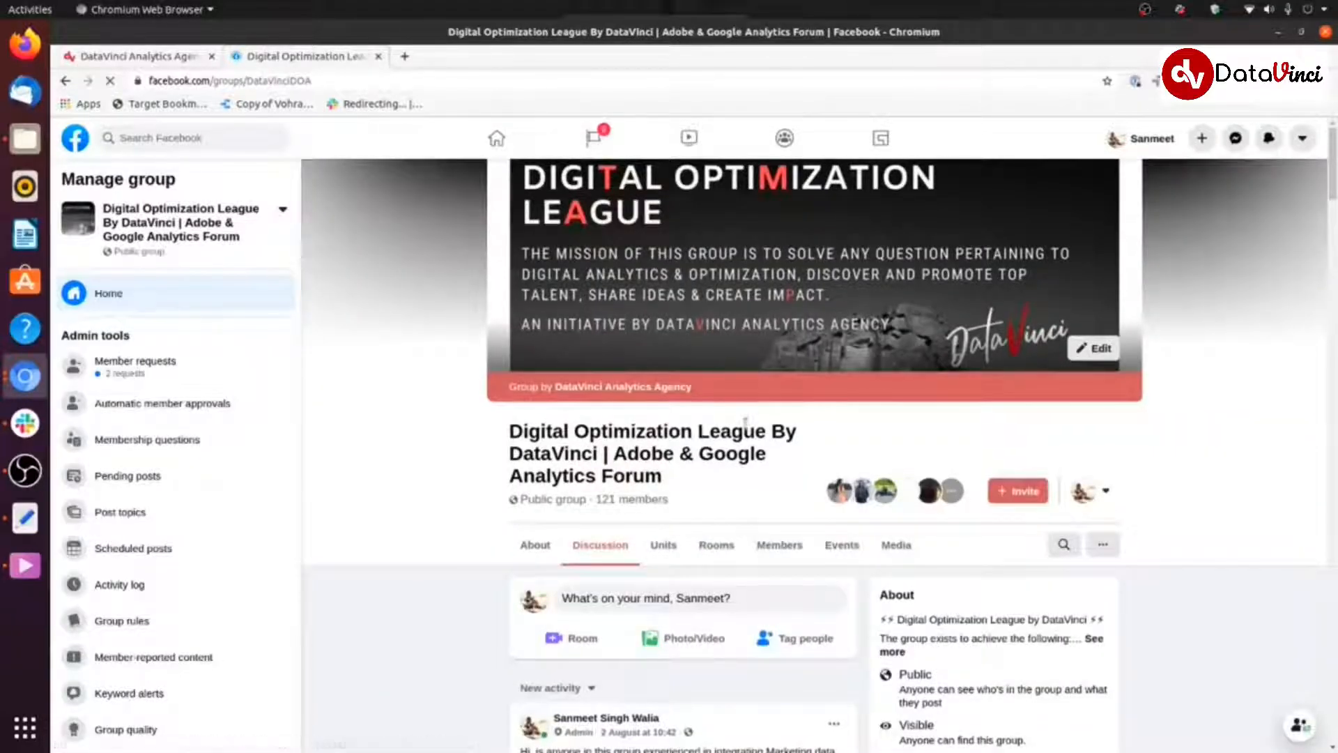
scroll(747, 428, "down", 4)
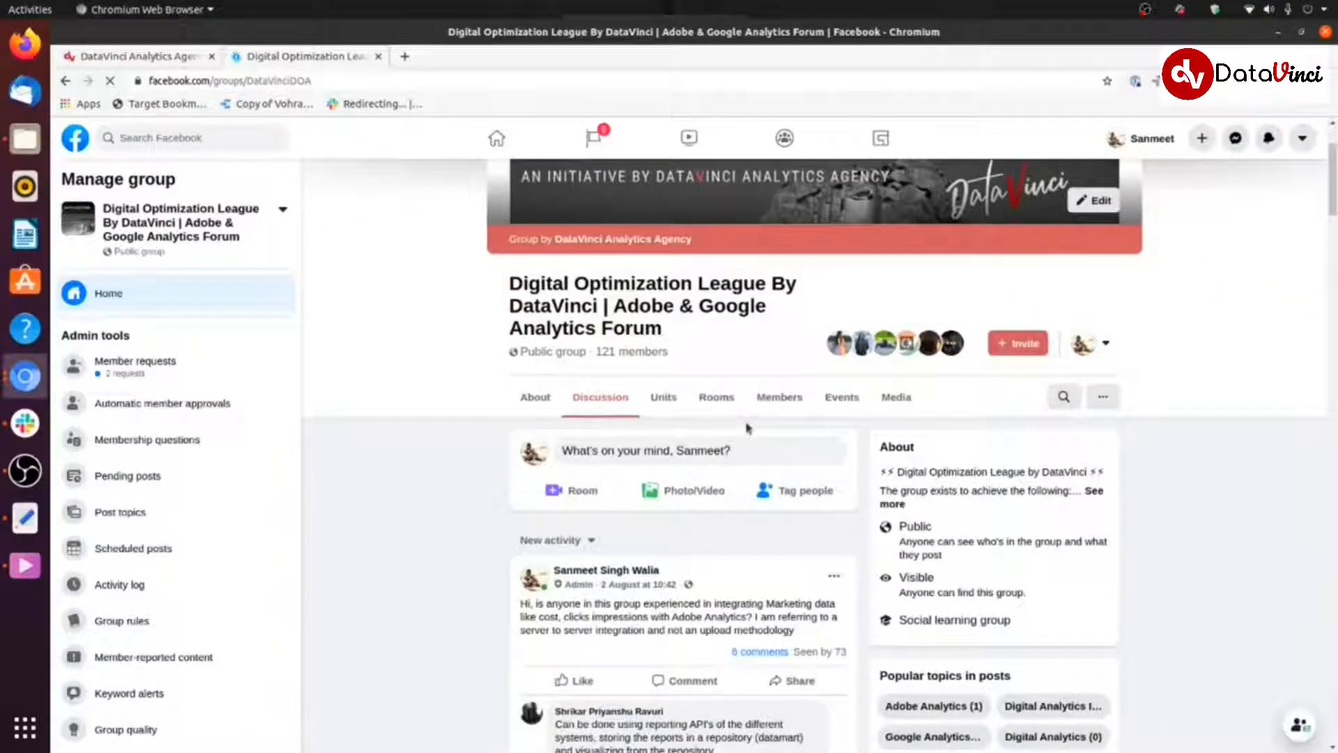
scroll(747, 428, "down", 10)
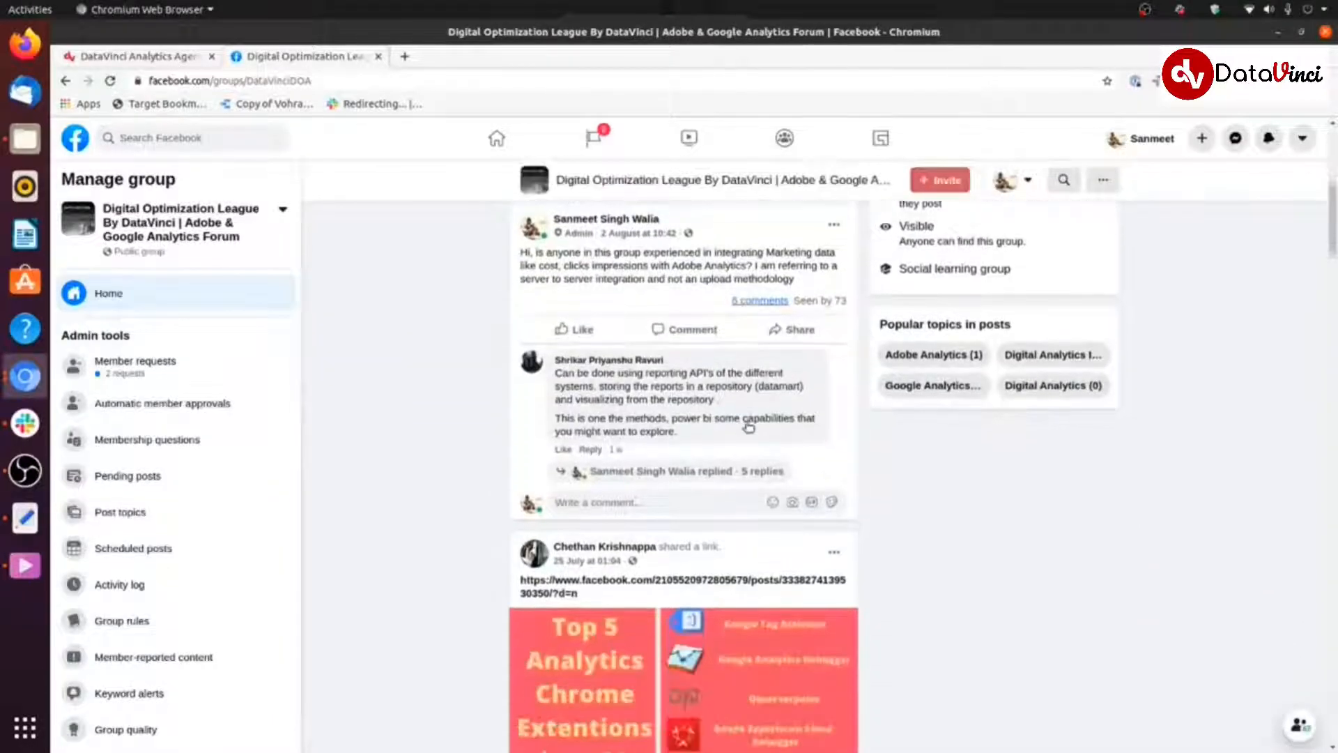
scroll(748, 427, "down", 12)
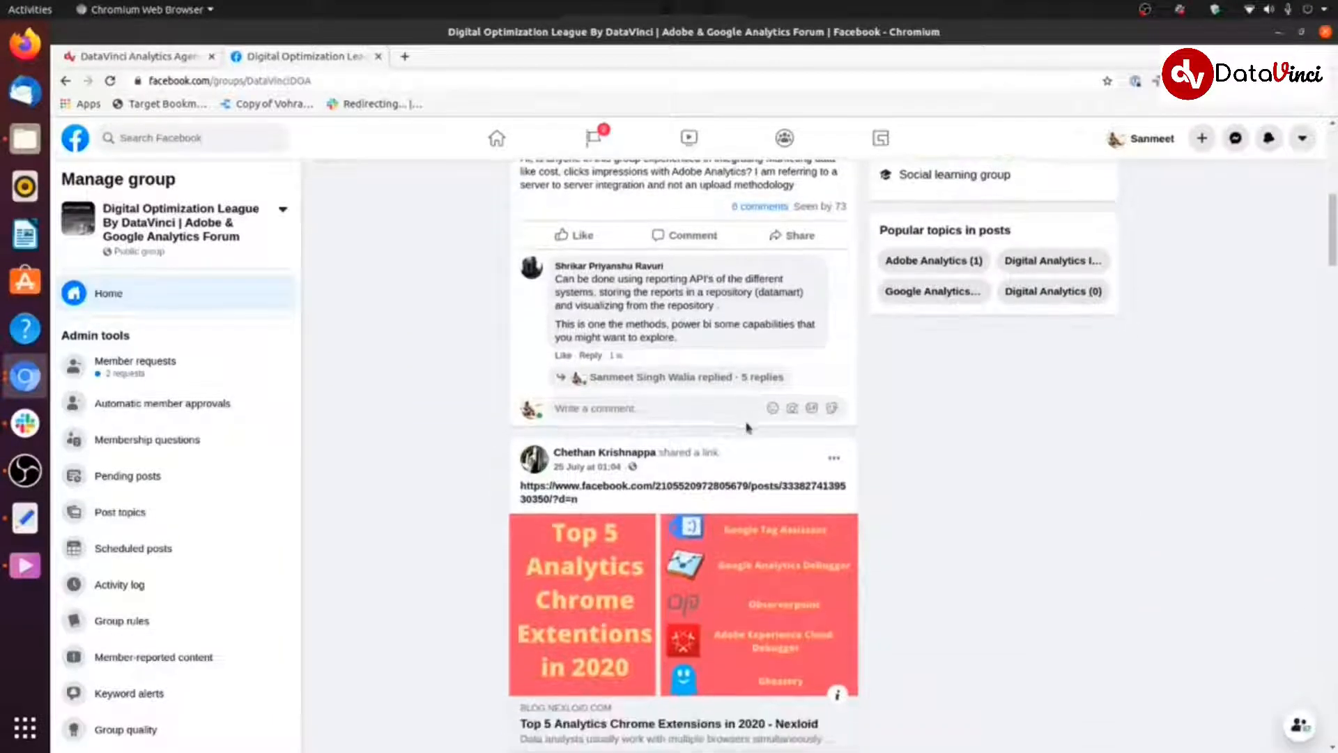
scroll(745, 425, "down", 12)
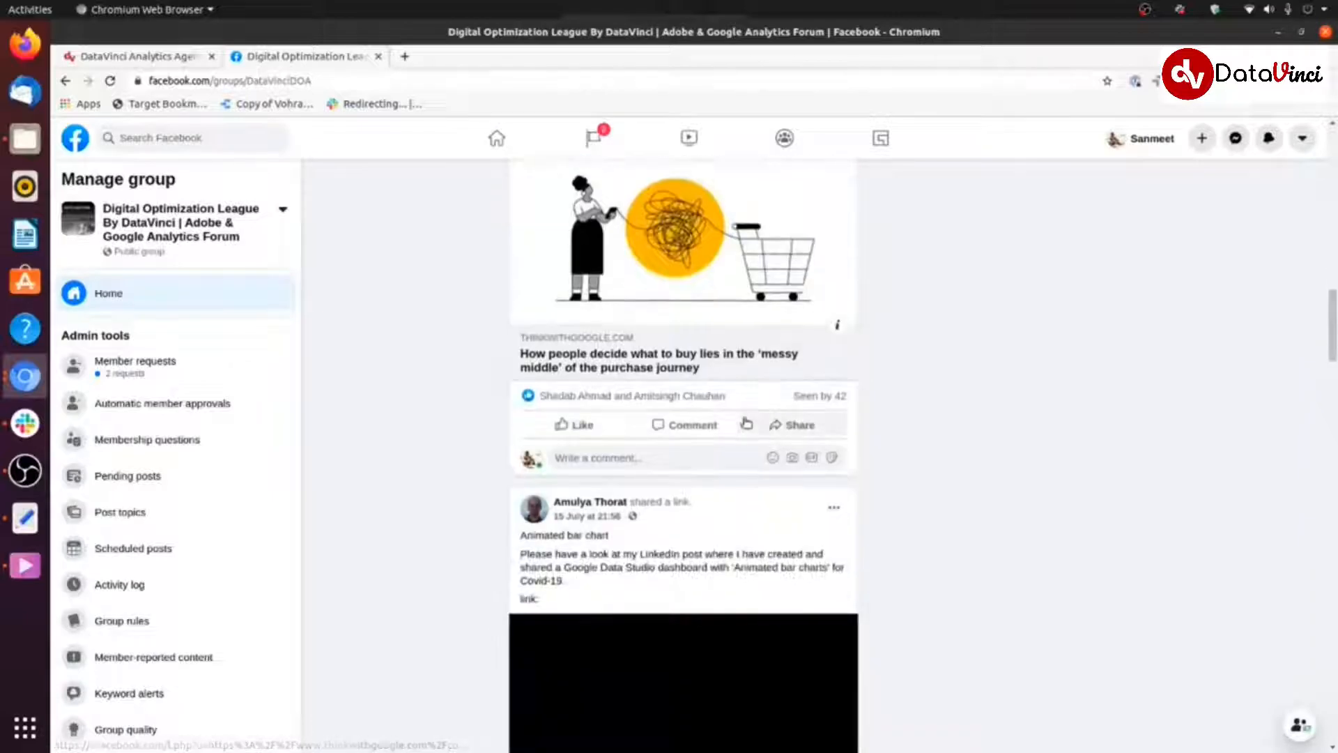
scroll(742, 415, "down", 20)
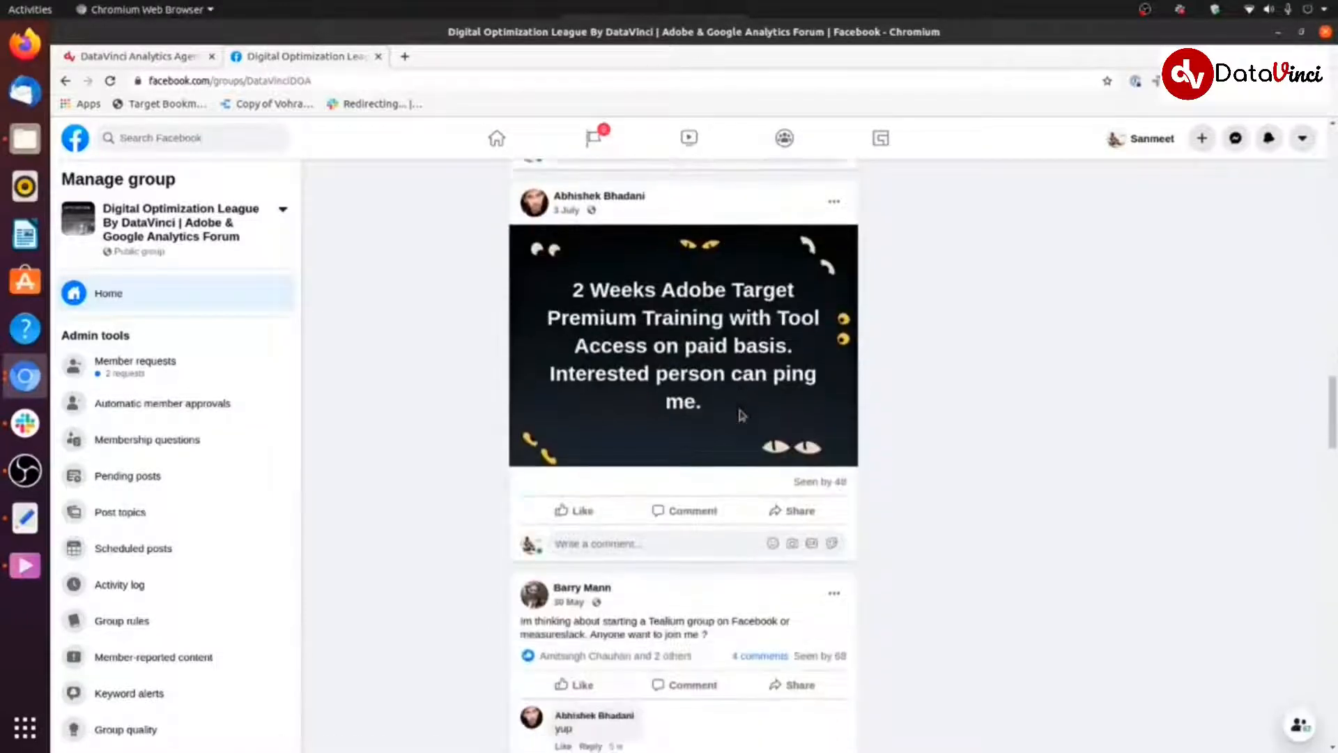
scroll(655, 390, "down", 16)
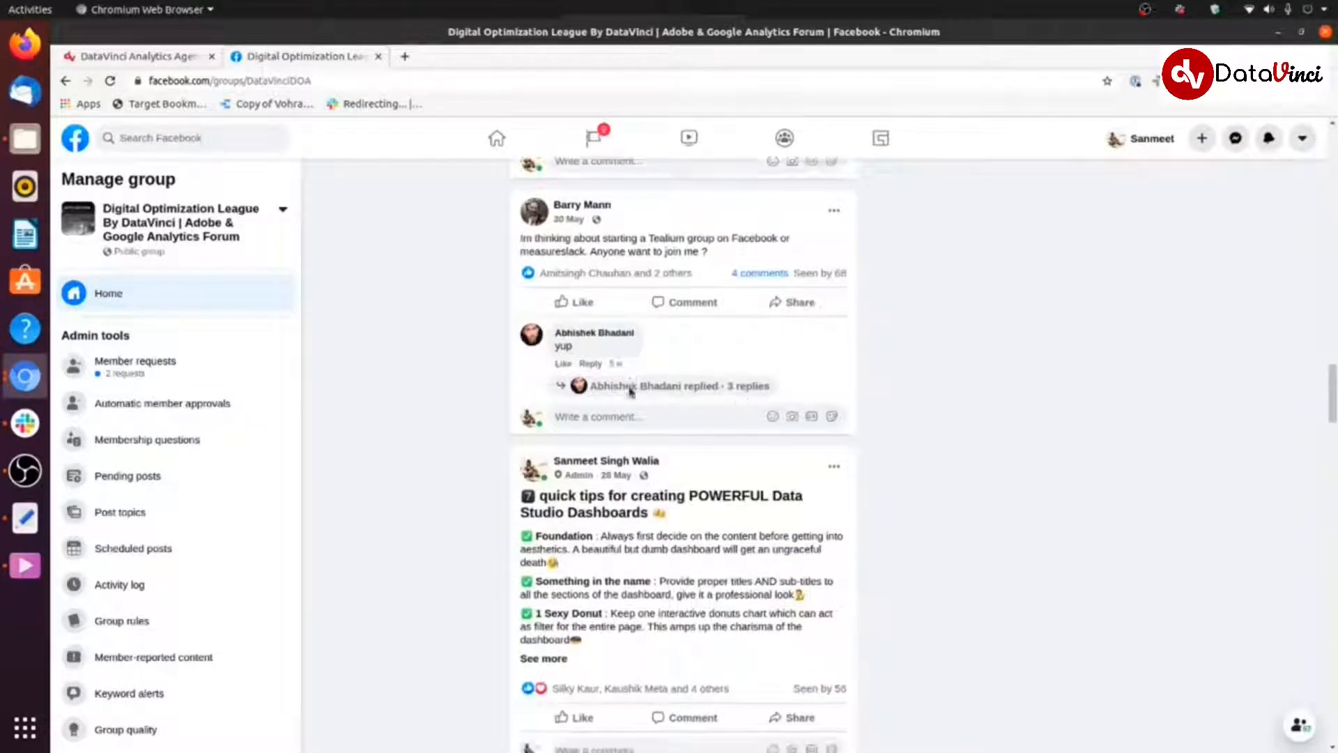
scroll(630, 384, "down", 20)
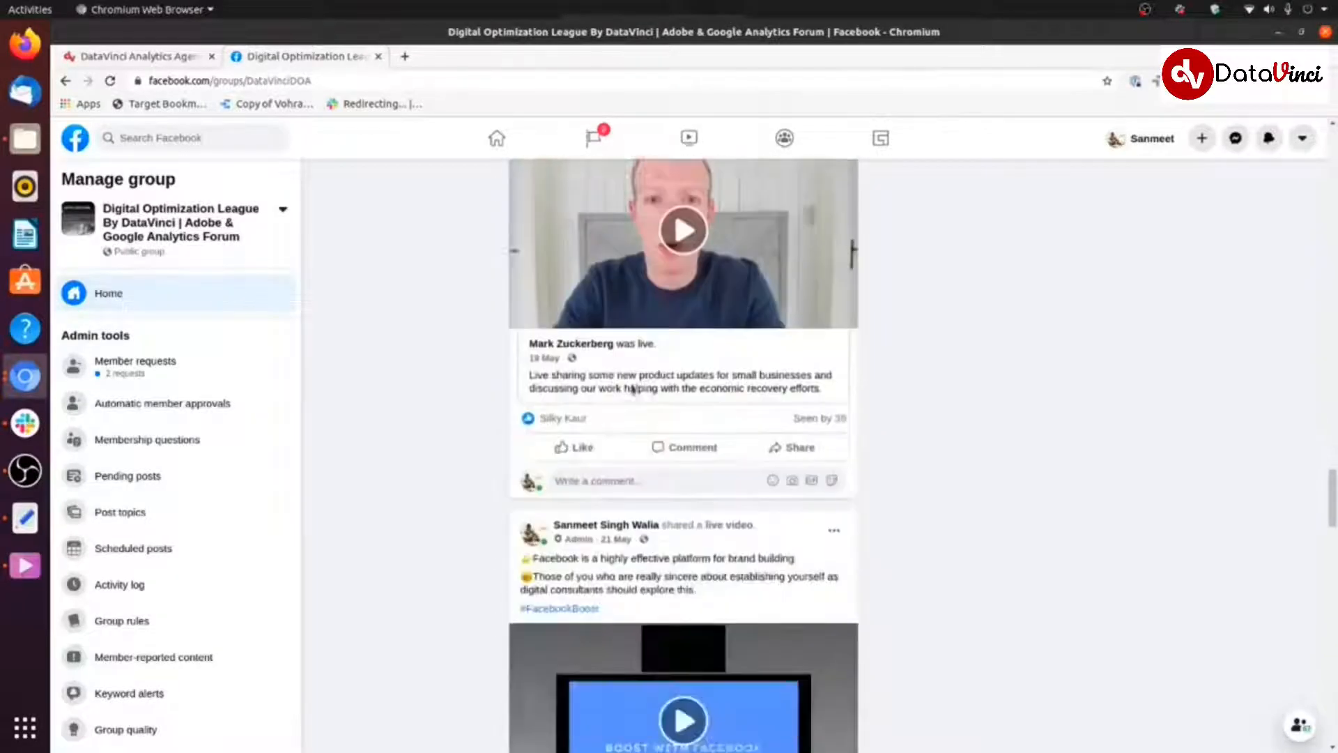
scroll(638, 394, "down", 16)
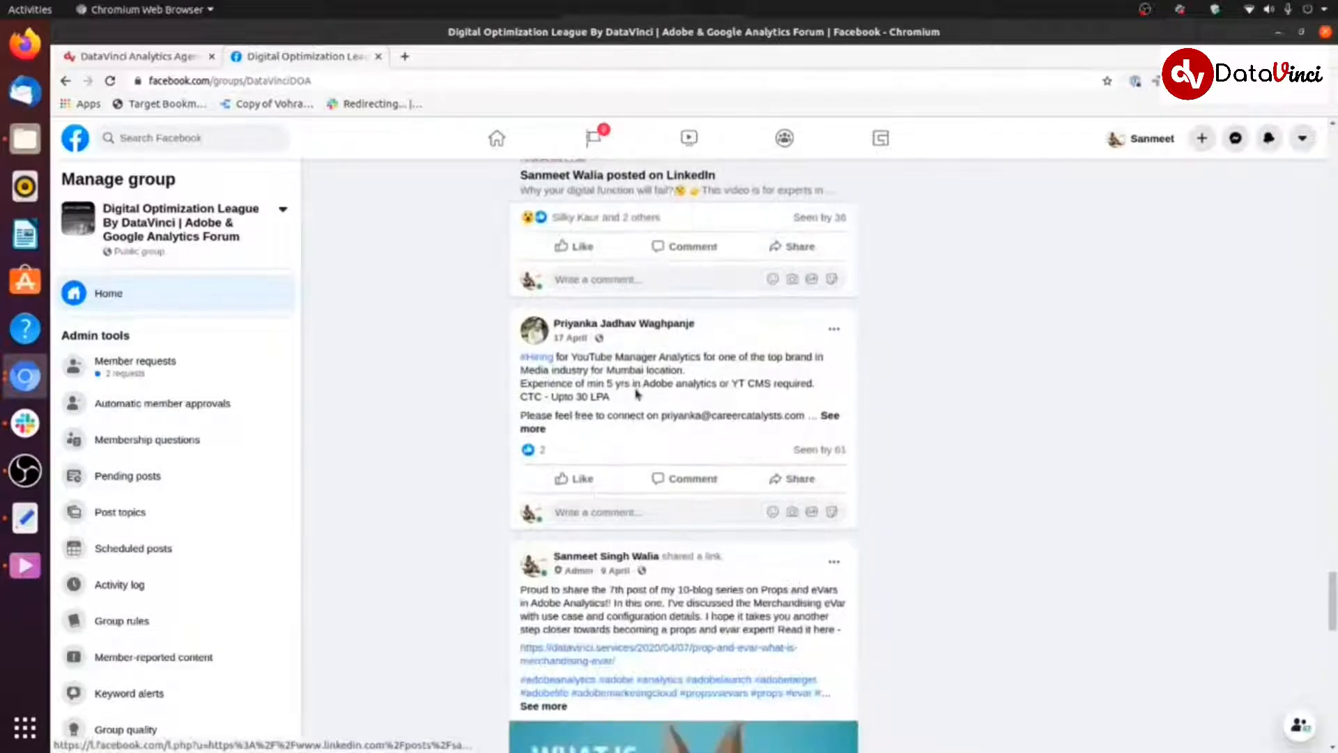
scroll(636, 393, "down", 20)
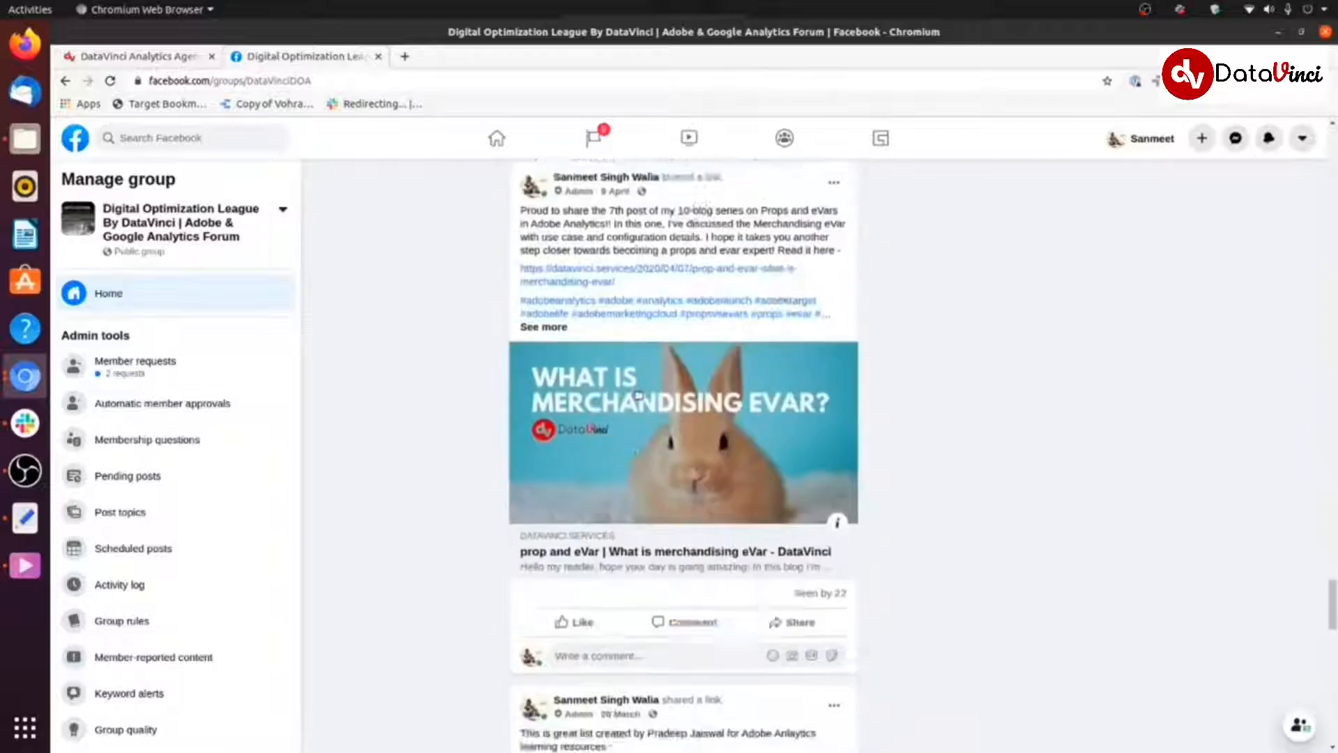
scroll(636, 393, "down", 12)
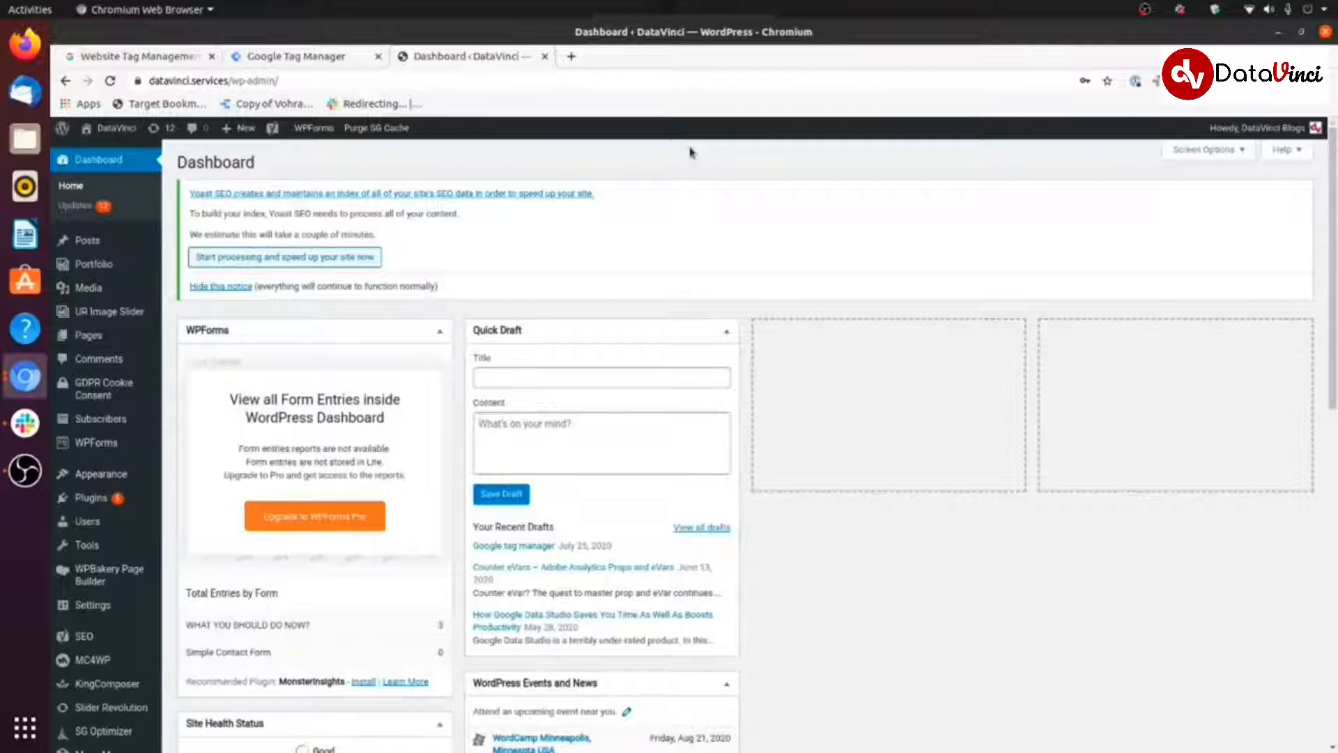
Return to the Tag Manager installation code and highlight the head tag instruction and the full head snippet
left_click(327, 55)
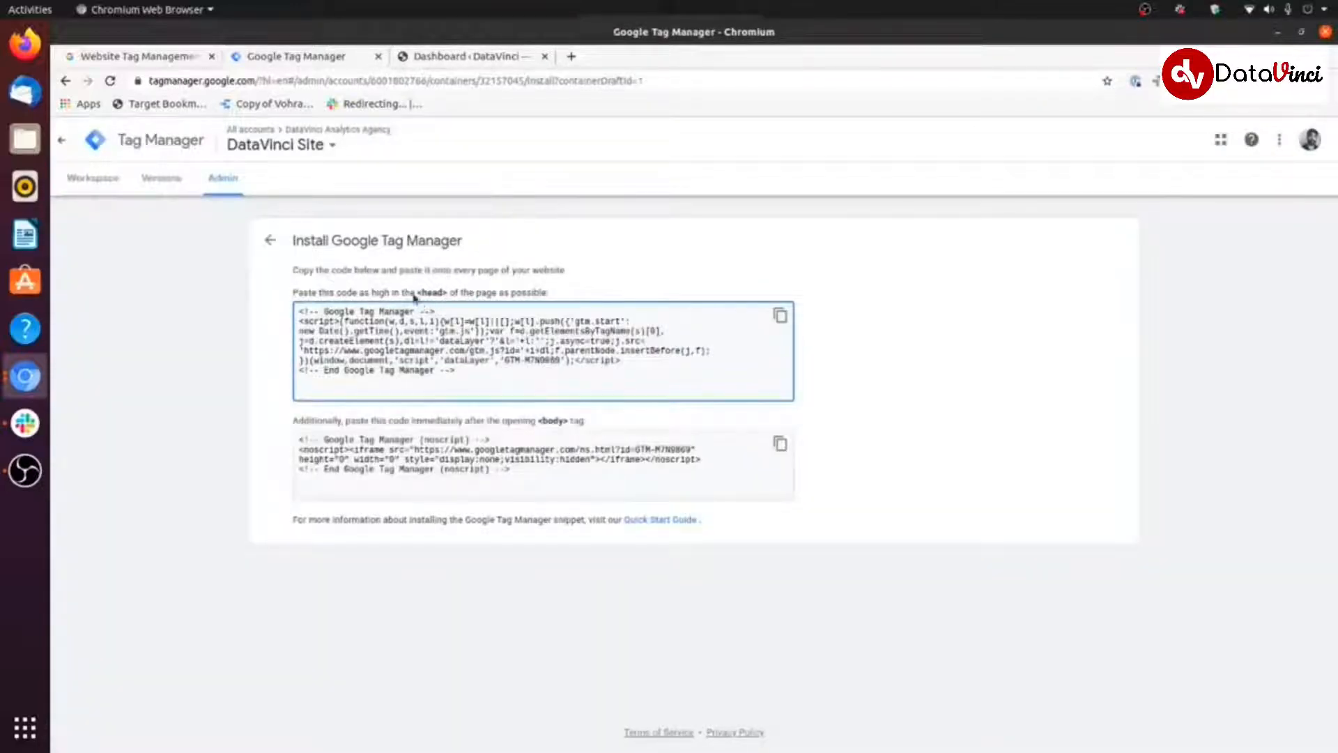
left_click_drag(417, 293, 446, 296)
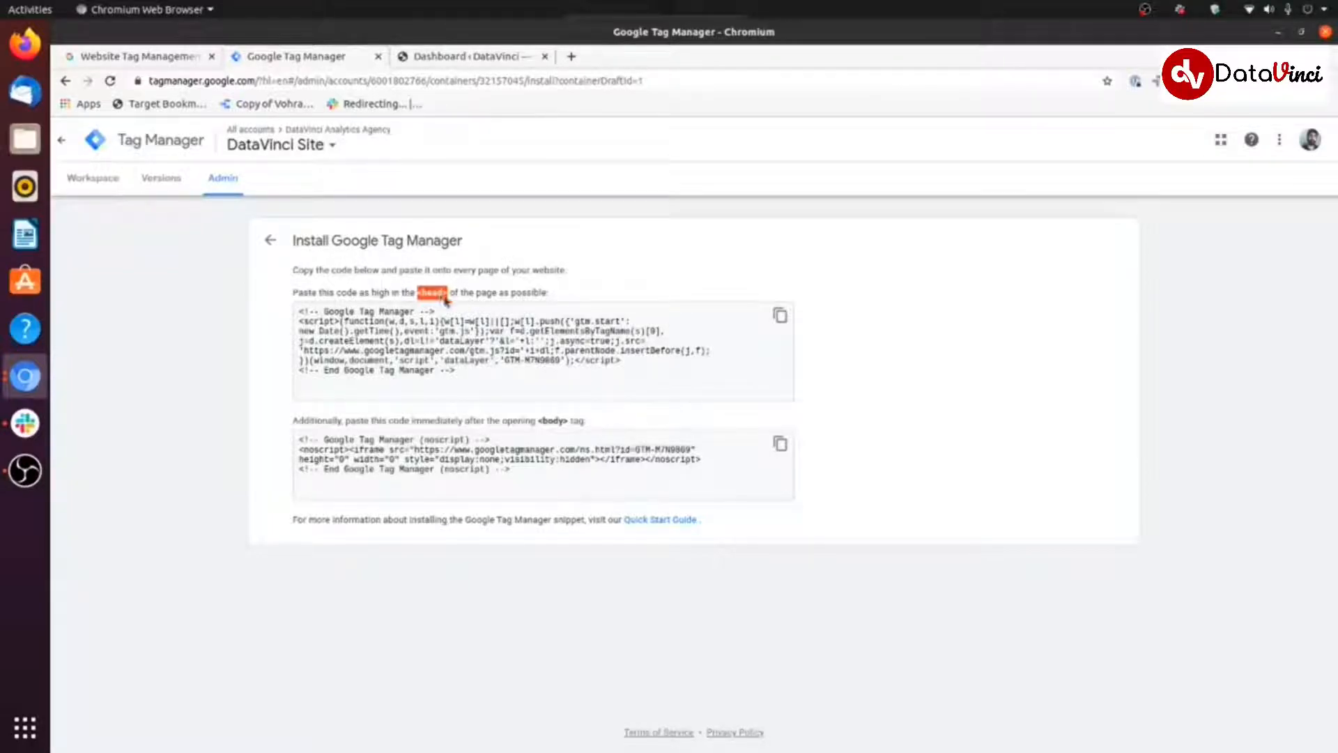
left_click_drag(492, 370, 290, 308)
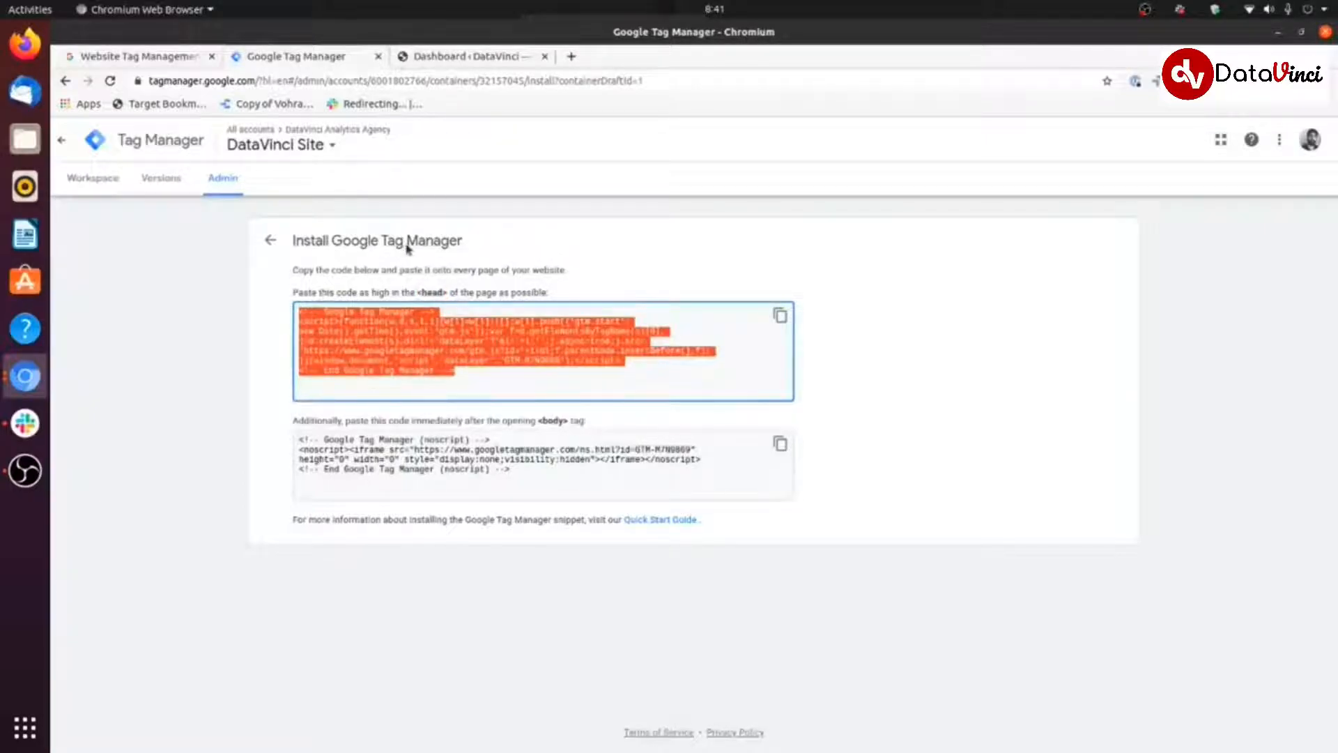
Search Google for "apple india" in a new browser tab and open the Apple (India) website
left_click(571, 55)
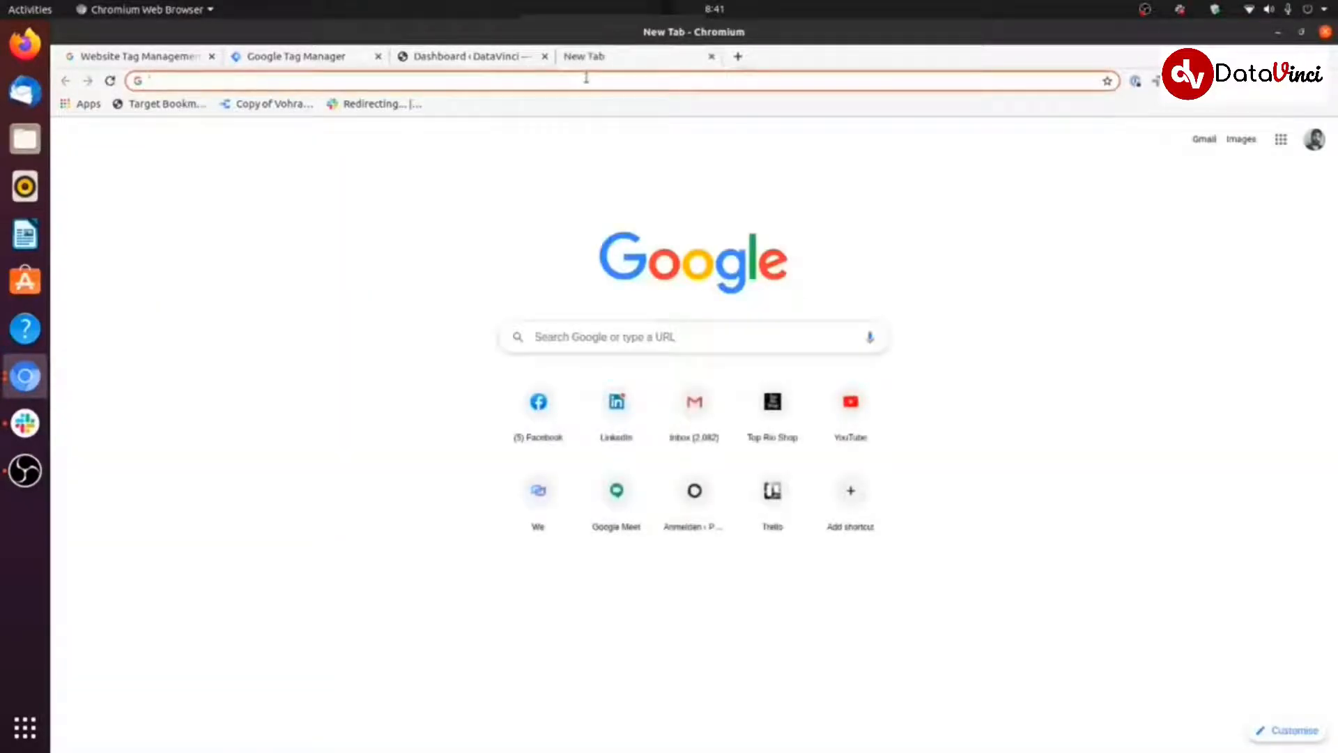
type("ap")
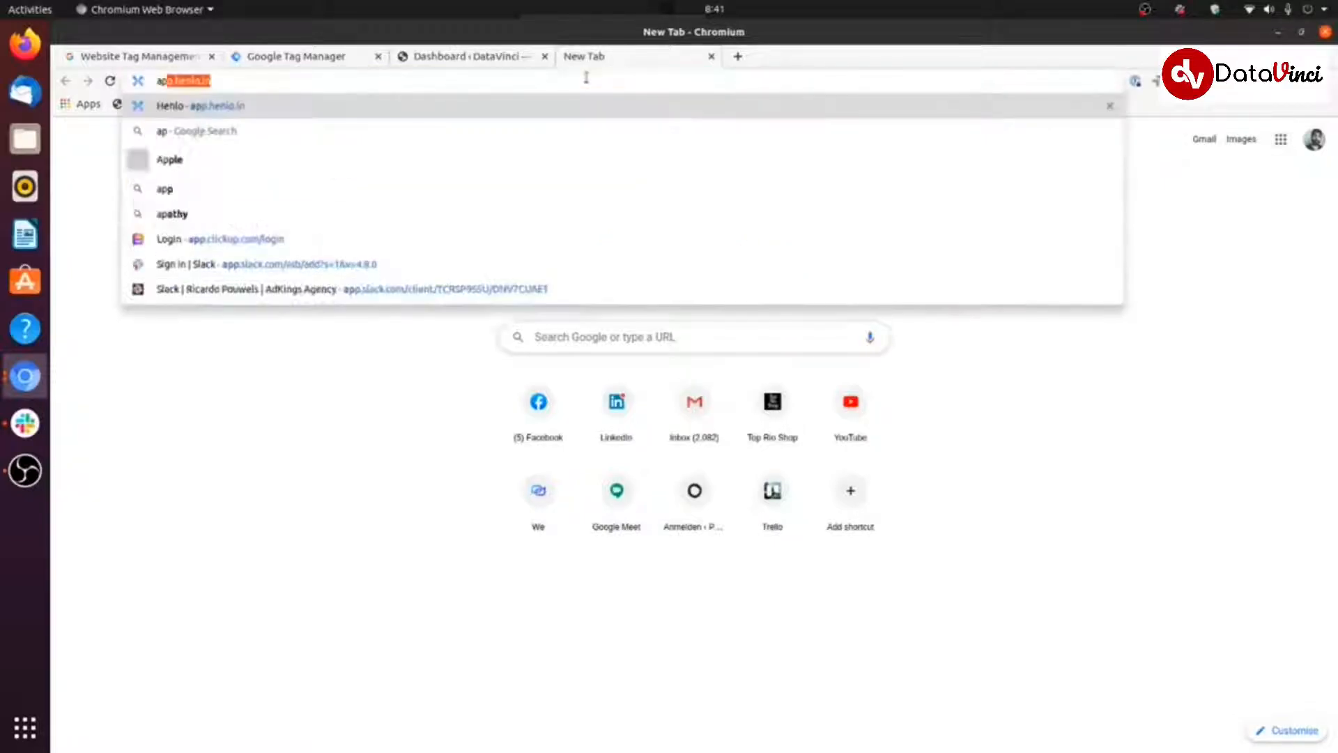
type("ple")
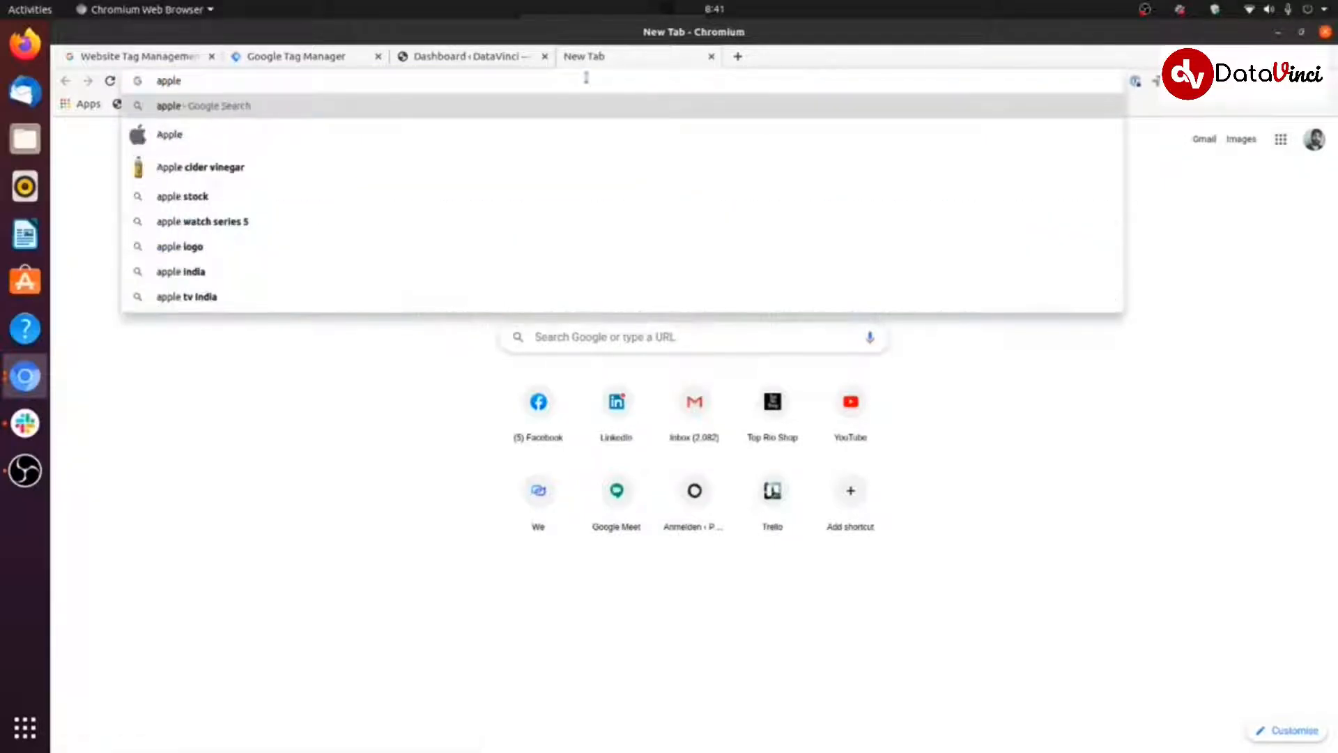
type(" in")
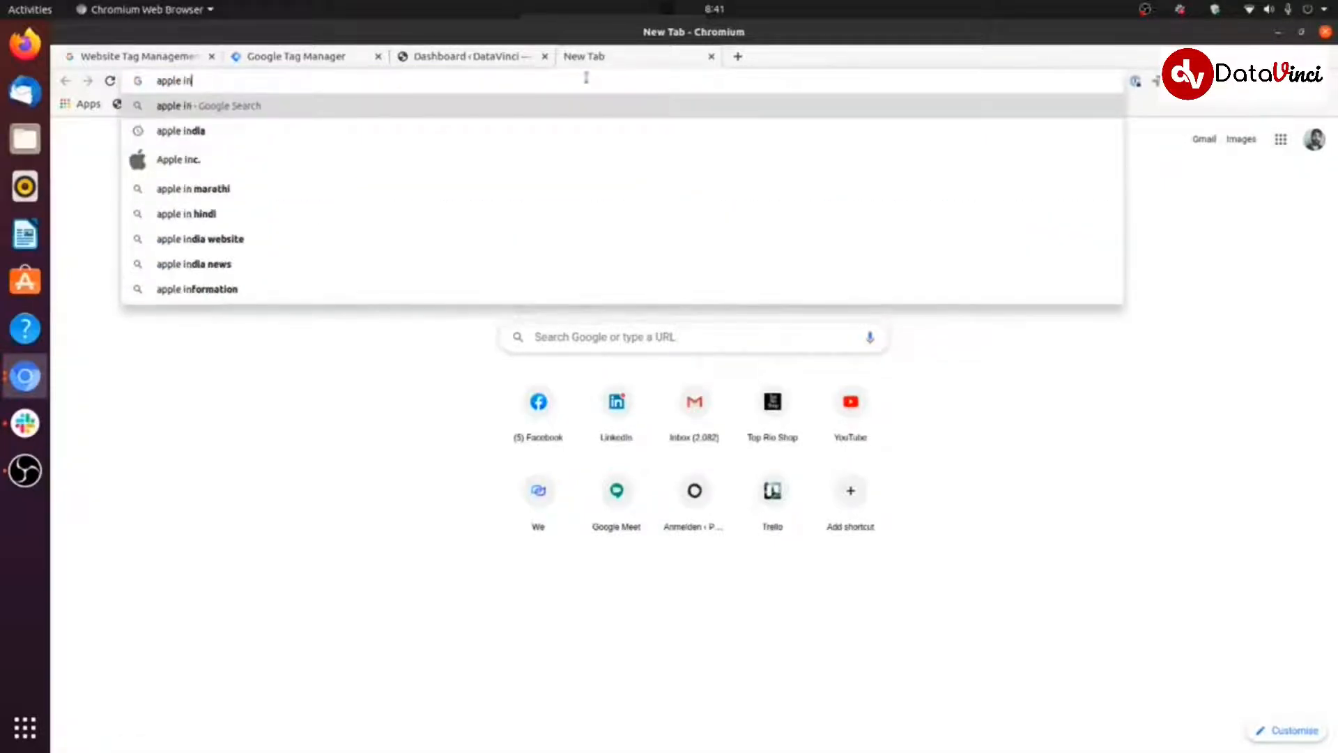
key("Down")
key("Return")
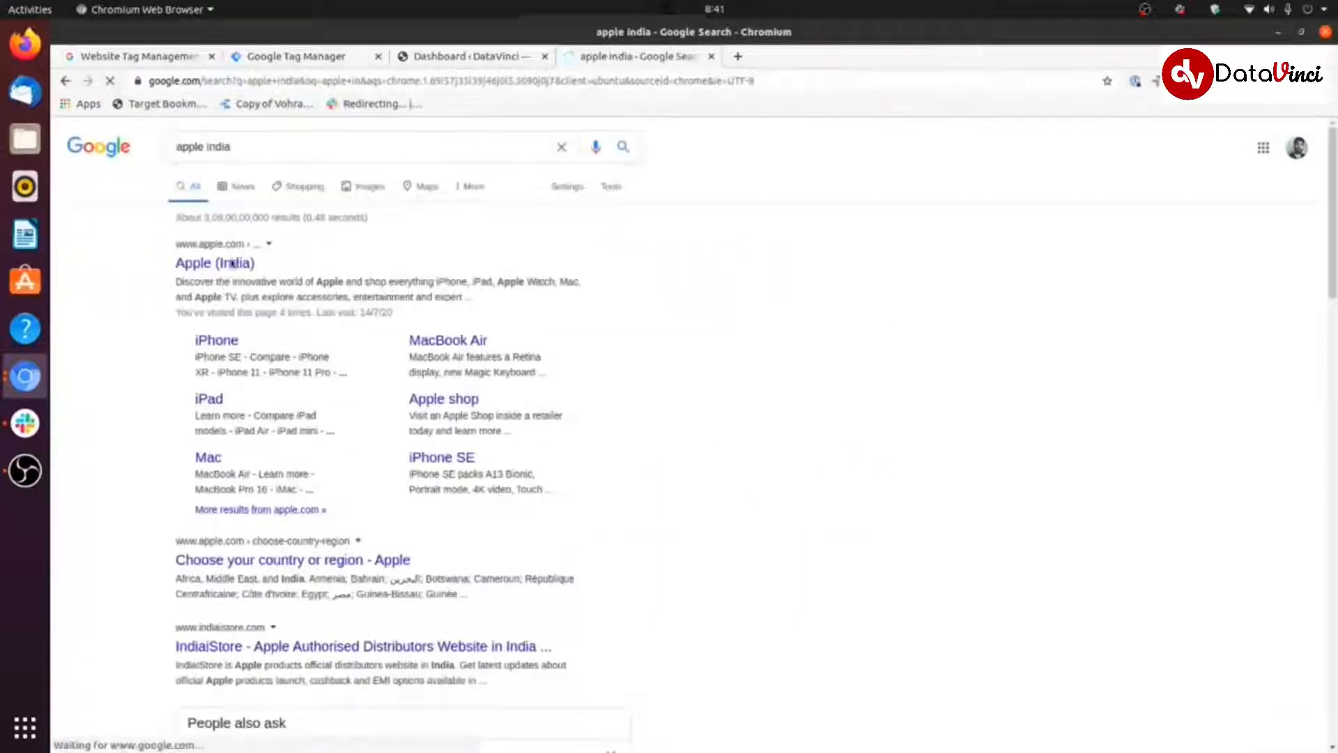
left_click(227, 264)
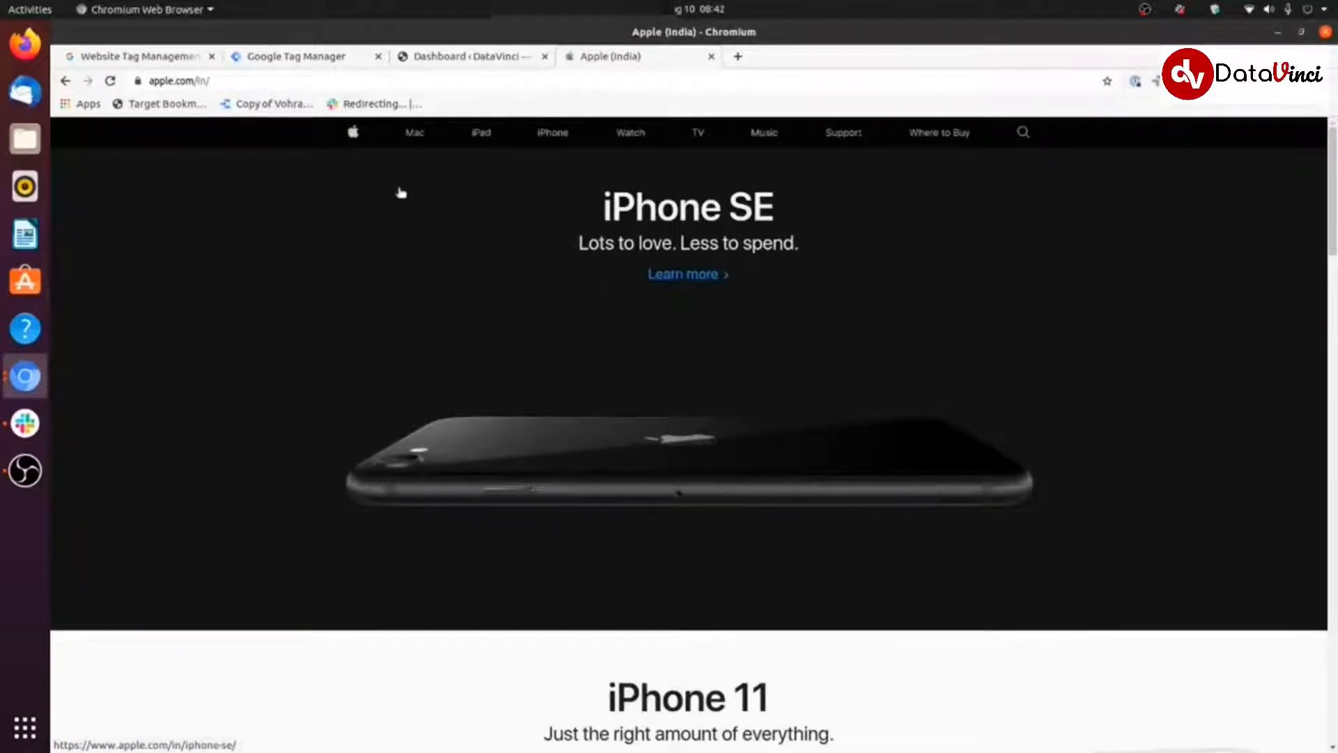
Open the page source of the Apple (India) homepage and look through the whole HTML, ending back at its beginning
key("ctrl+u")
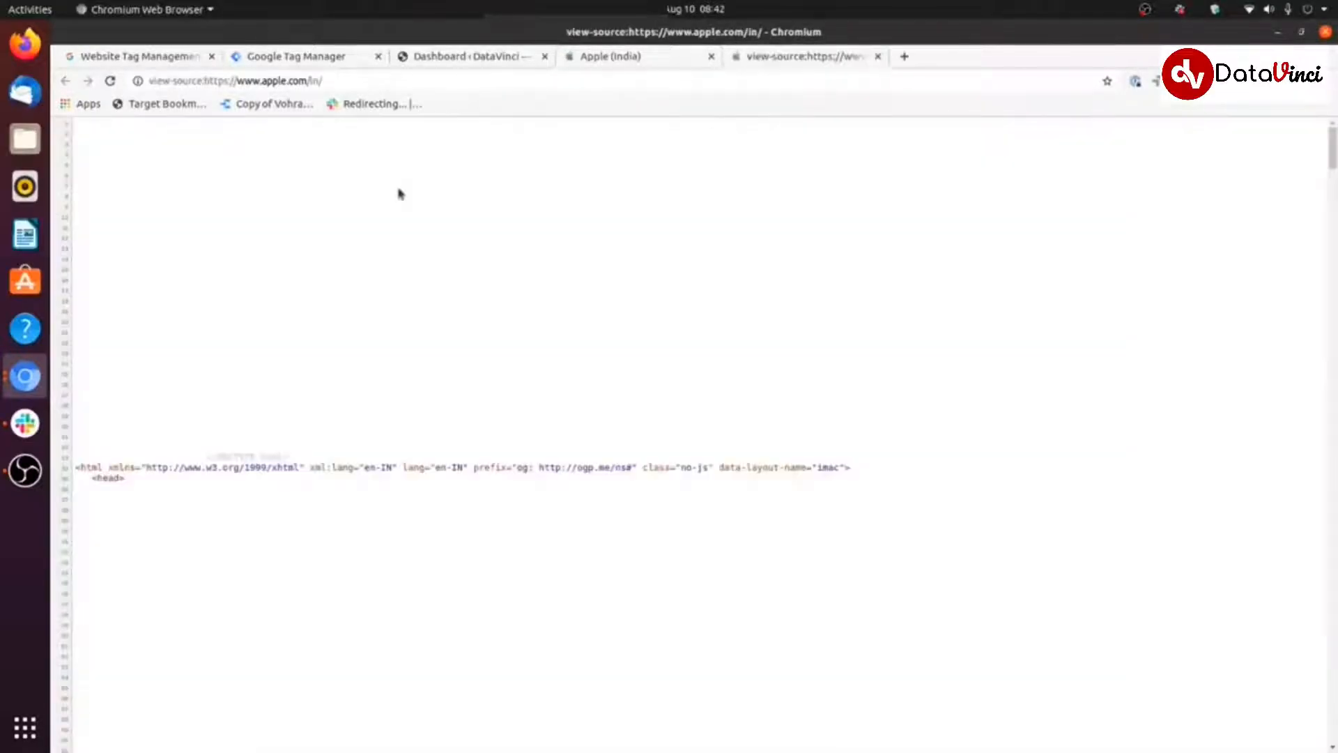
scroll(411, 239, "down", 10)
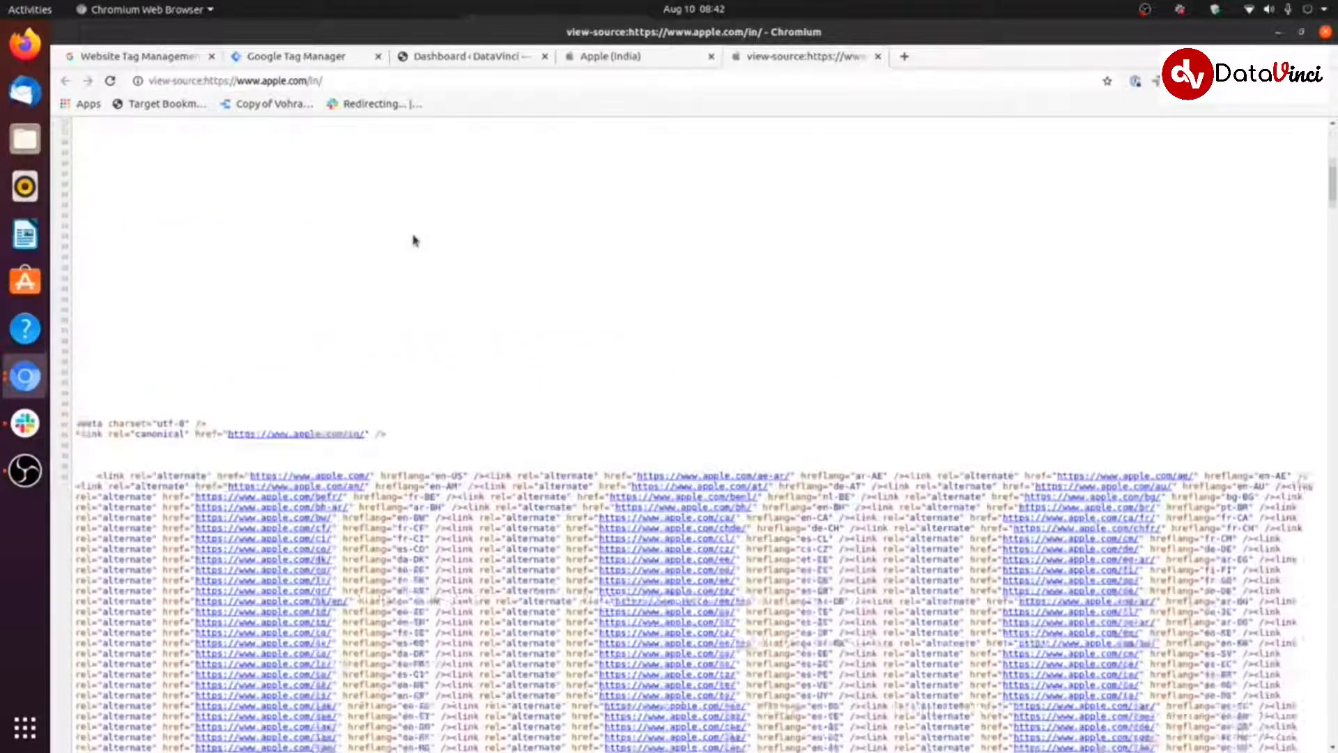
scroll(431, 214, "down", 20)
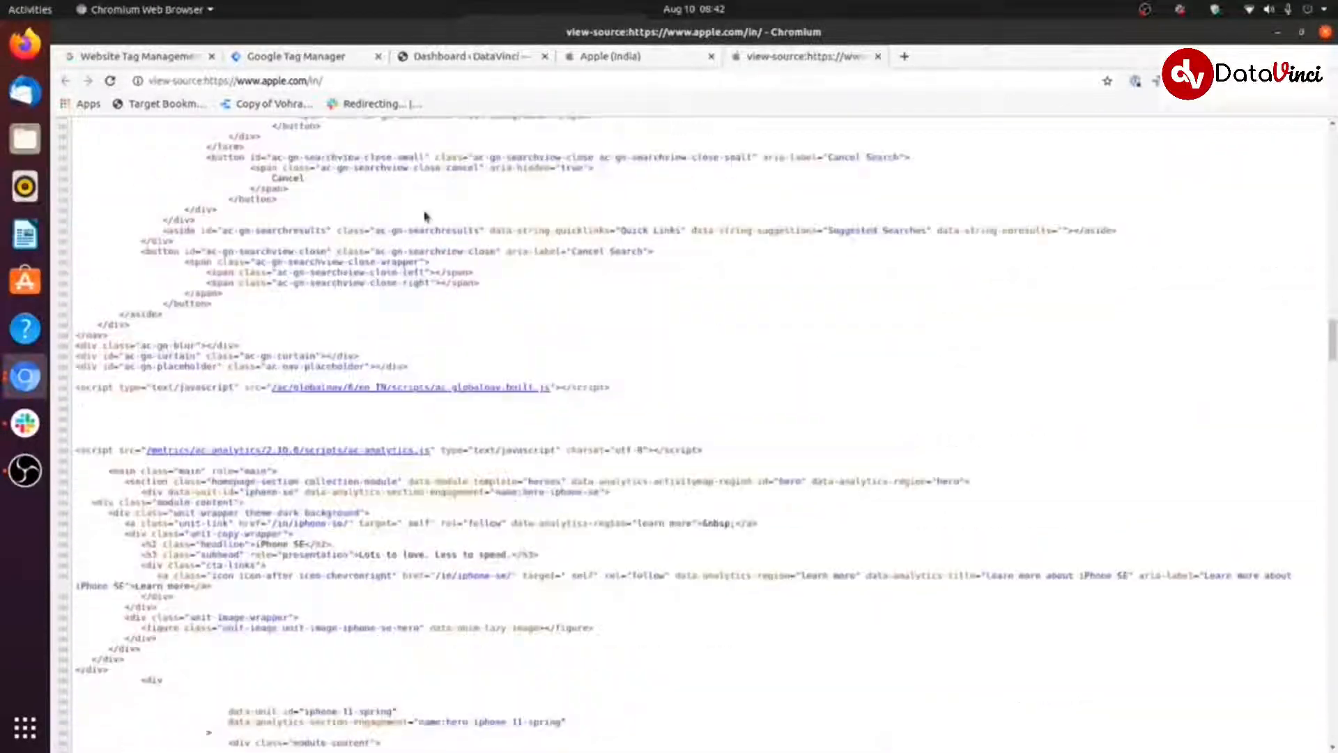
scroll(430, 215, "down", 20)
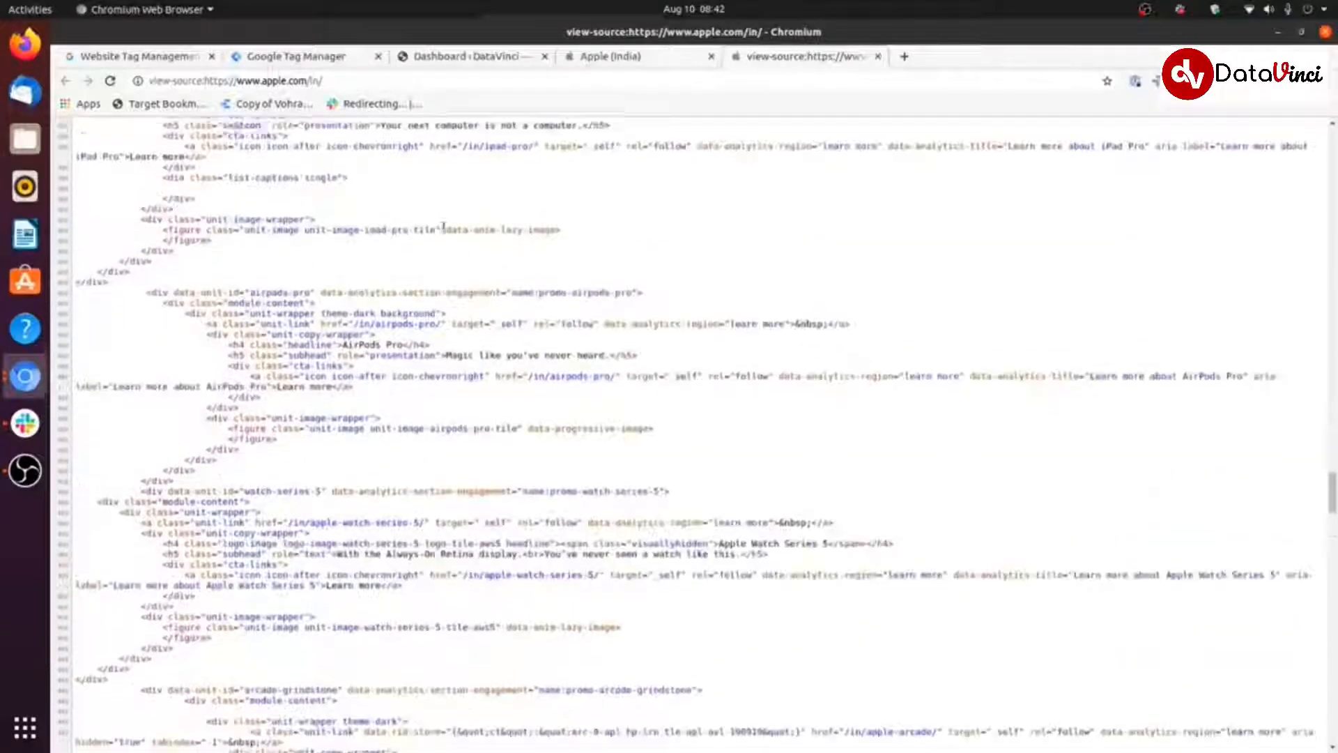
scroll(529, 387, "down", 5)
scroll(590, 490, "down", 15)
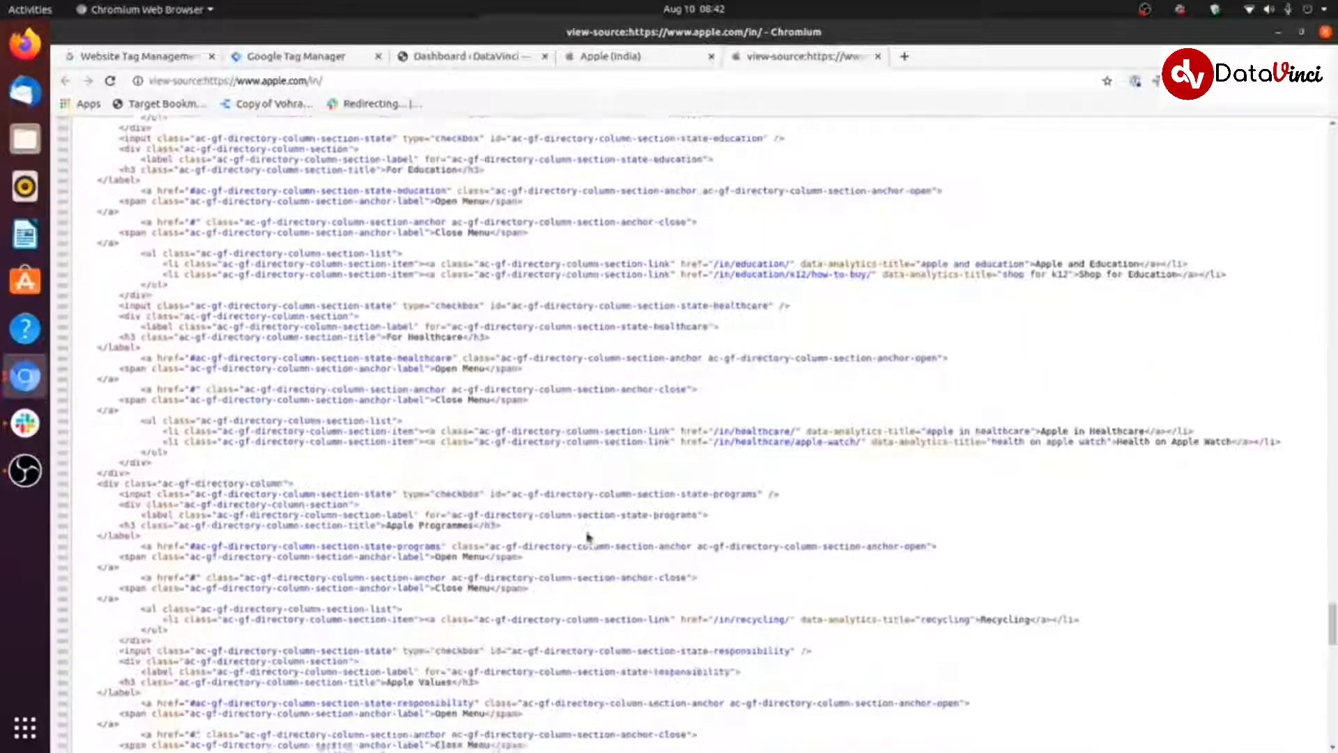
scroll(1297, 167, "up", 20)
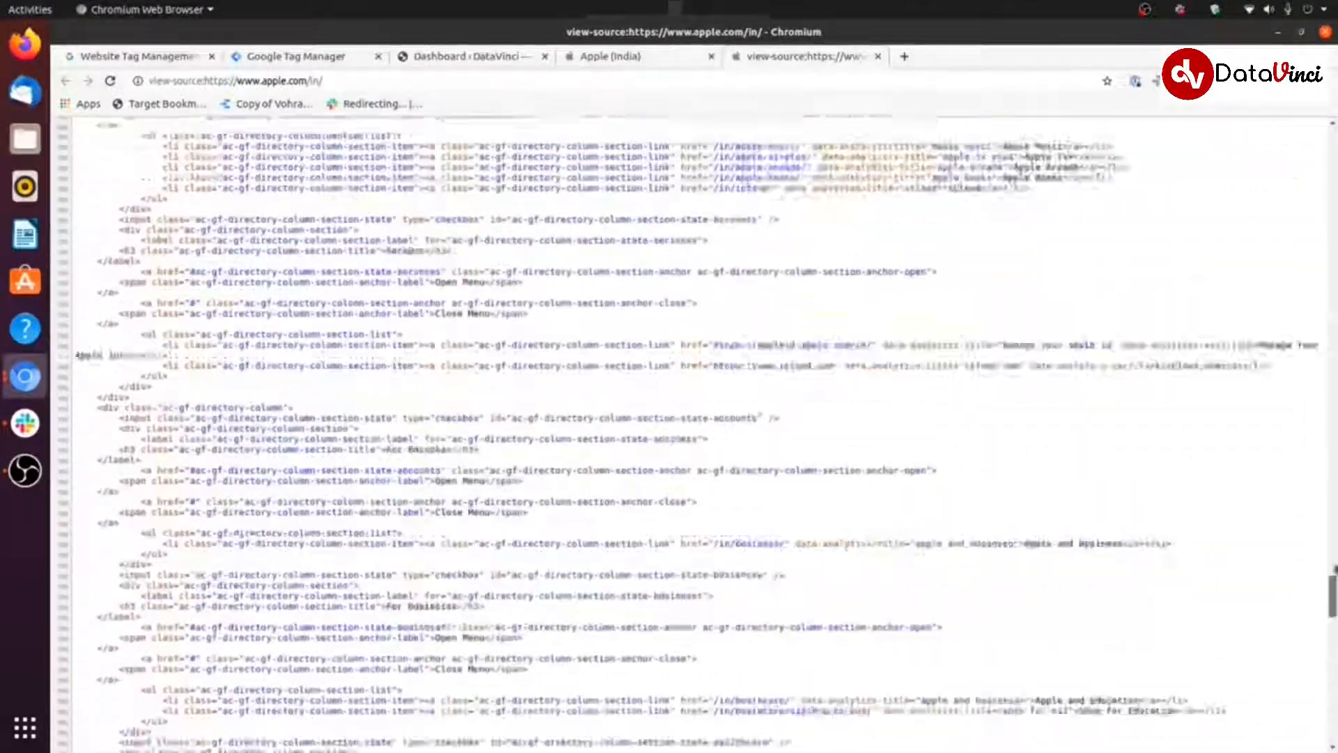
scroll(1298, 167, "up", 5)
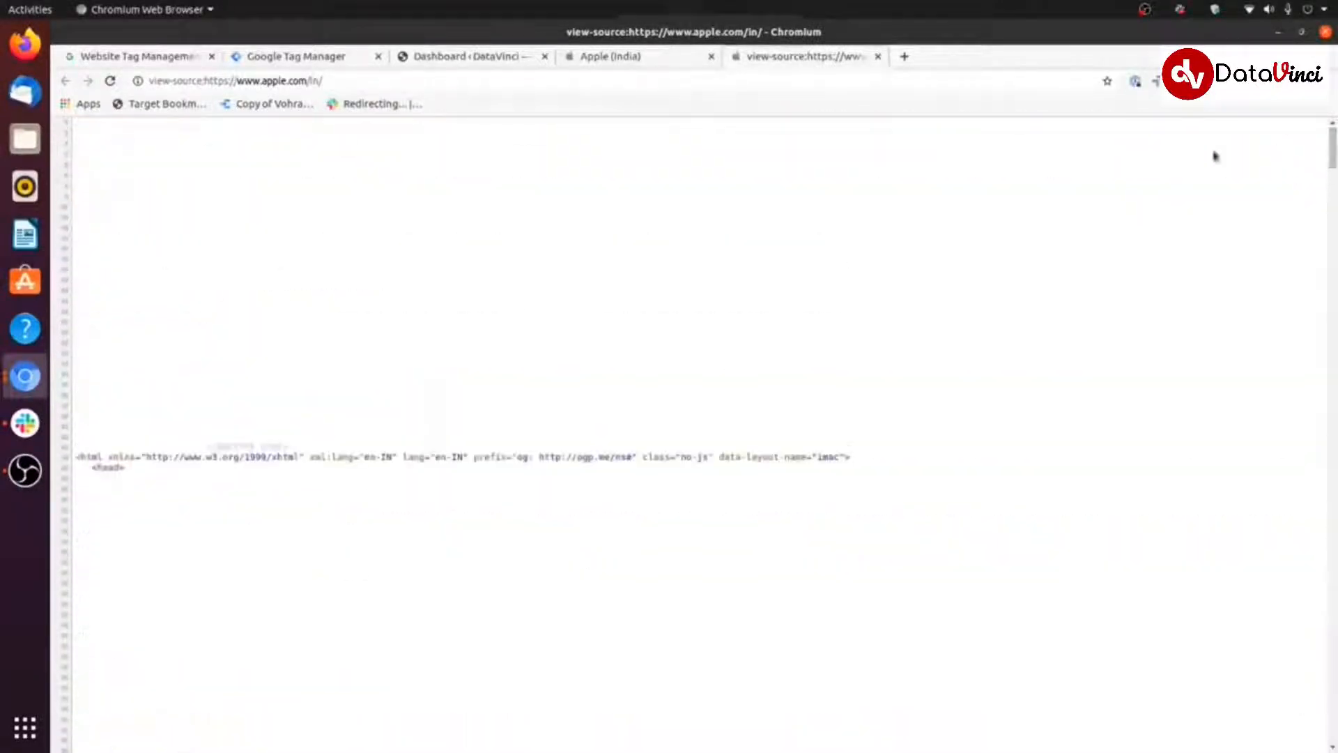
Locate the opening head tag in the Apple page source and highlight the closing head tag just above the body
scroll(318, 442, "down", 3)
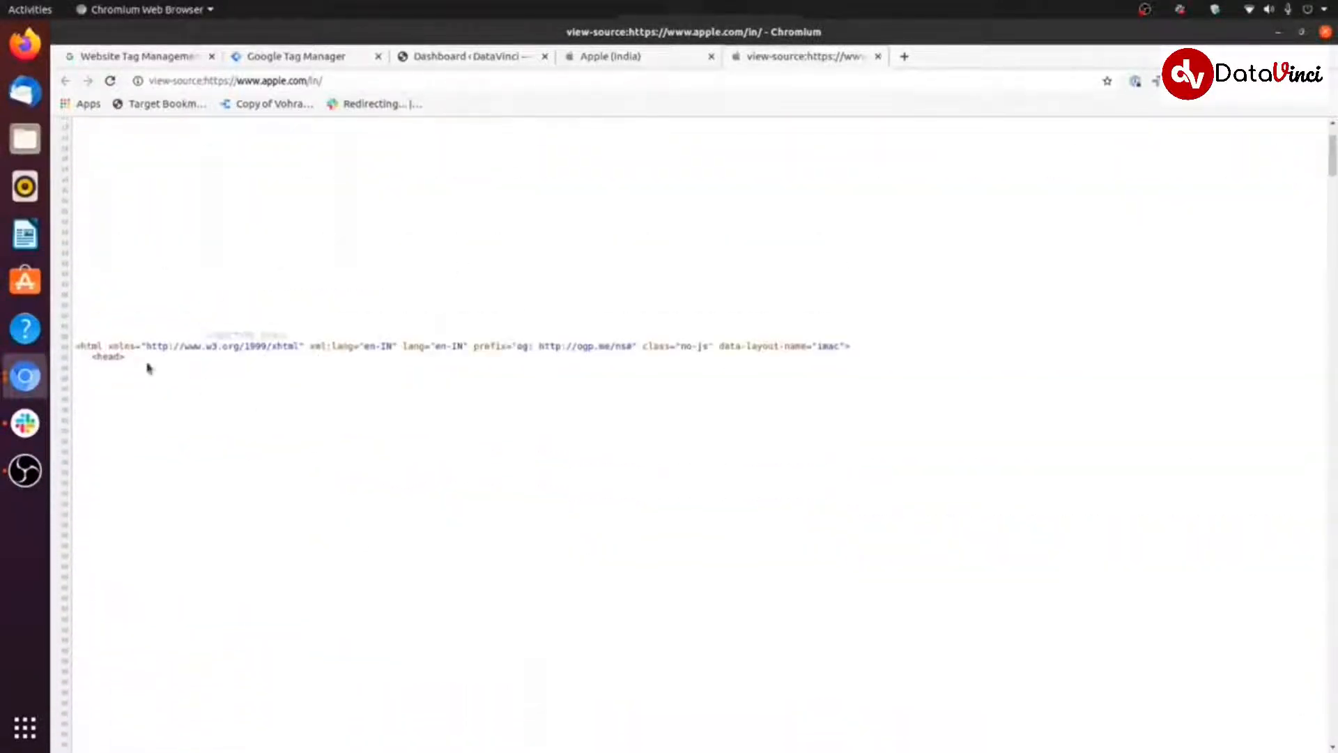
mouse_move(94, 356)
left_mouse_down()
mouse_move(125, 367)
mouse_move(96, 356)
left_mouse_up()
left_click(72, 365)
scroll(73, 368, "down", 3)
scroll(73, 365, "down", 10)
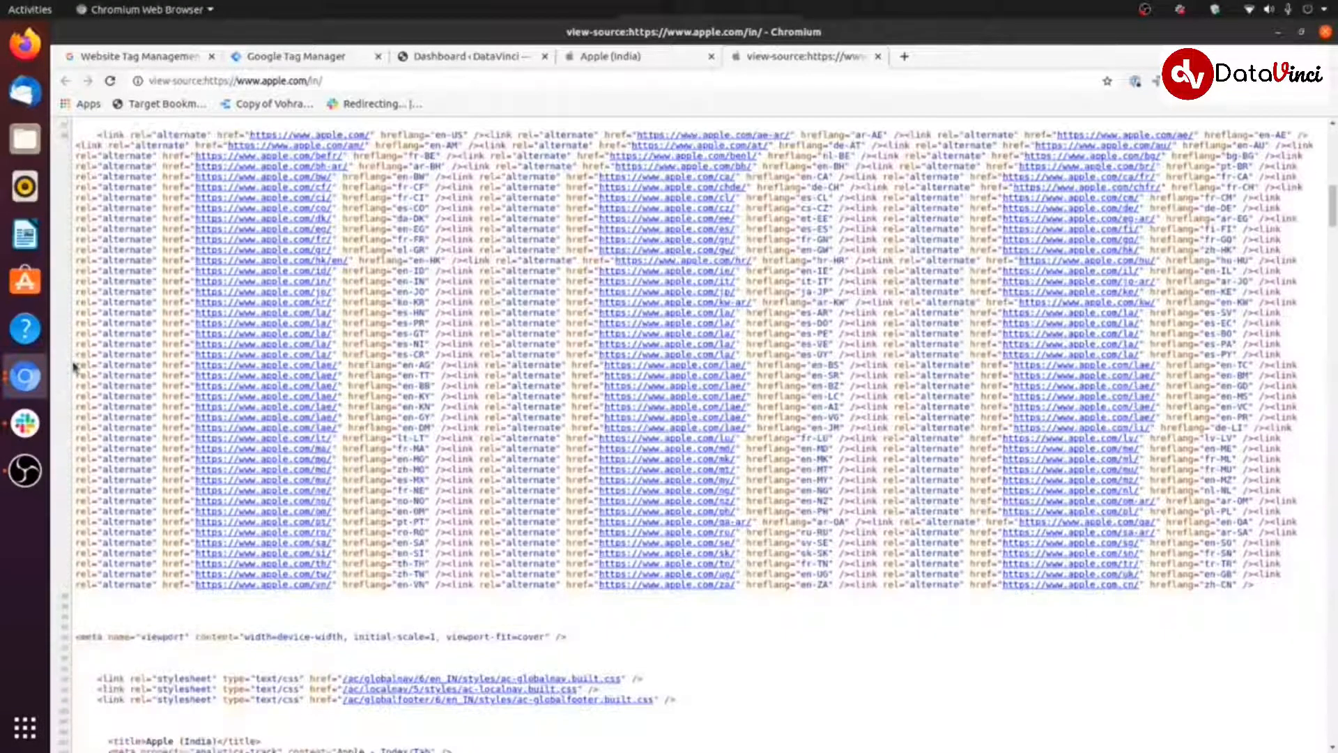
scroll(77, 368, "down", 3)
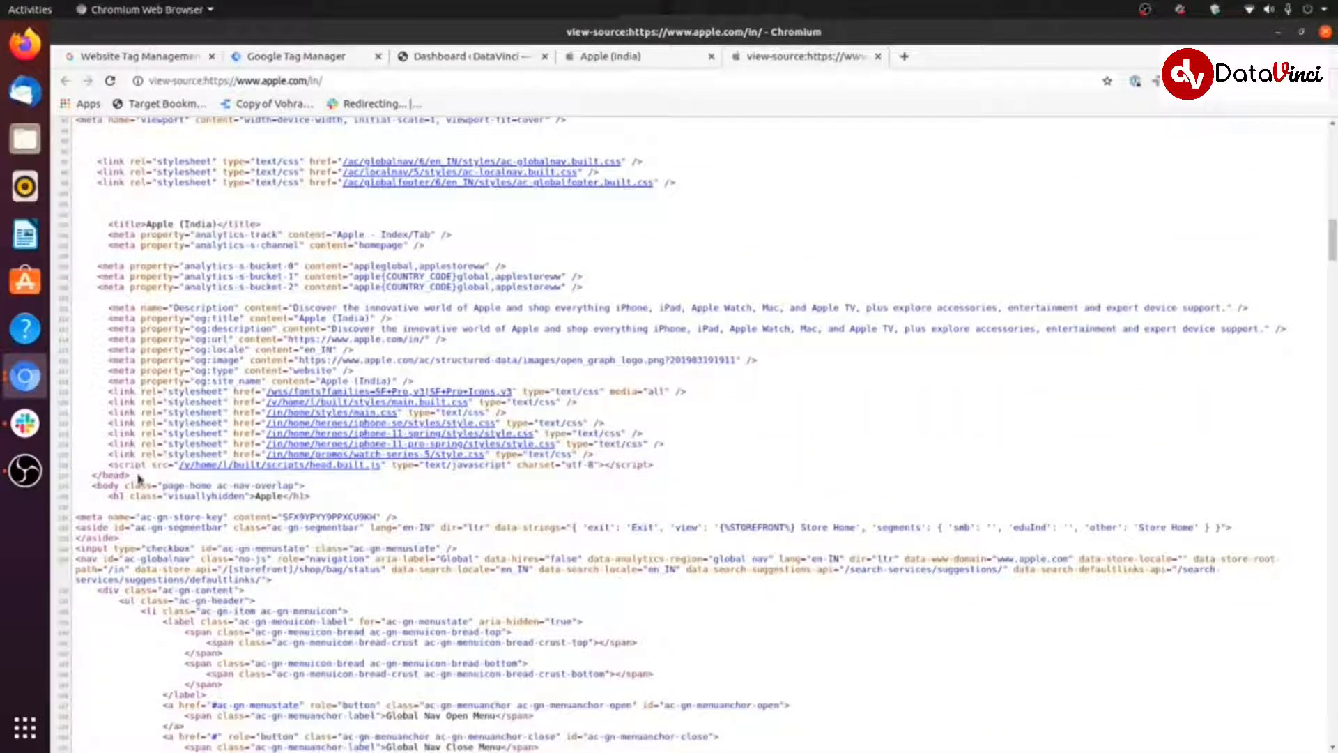
left_click_drag(139, 479, 92, 476)
Return to the Tag Manager installation page and reselect the full head snippet
left_click(317, 61)
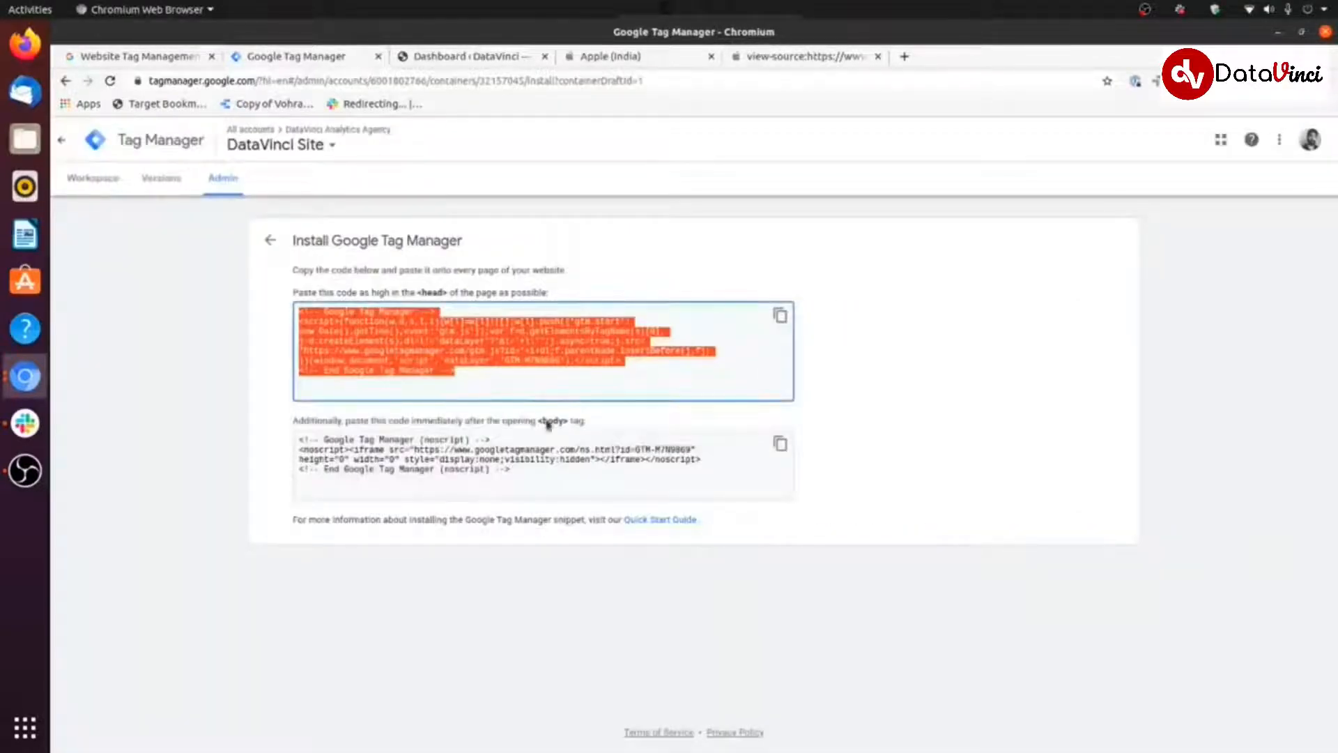
left_click(454, 376)
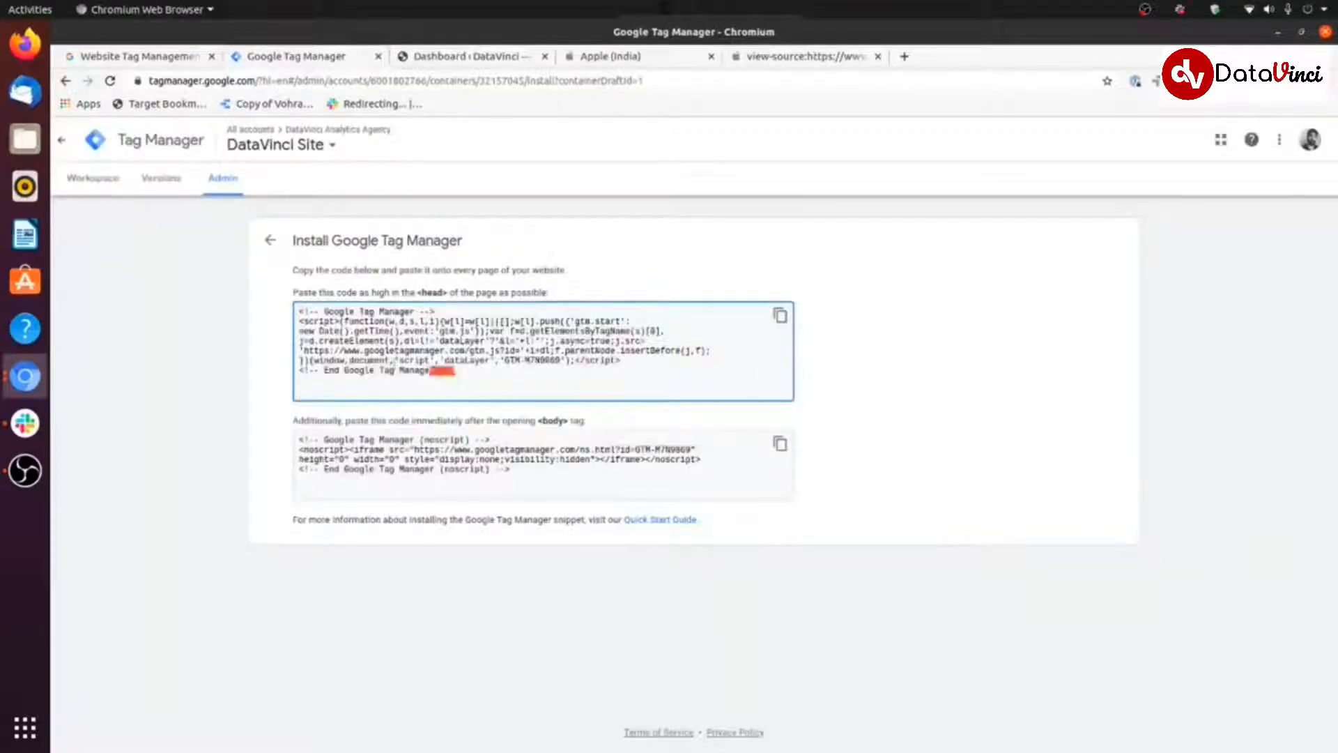
left_click_drag(453, 372, 291, 319)
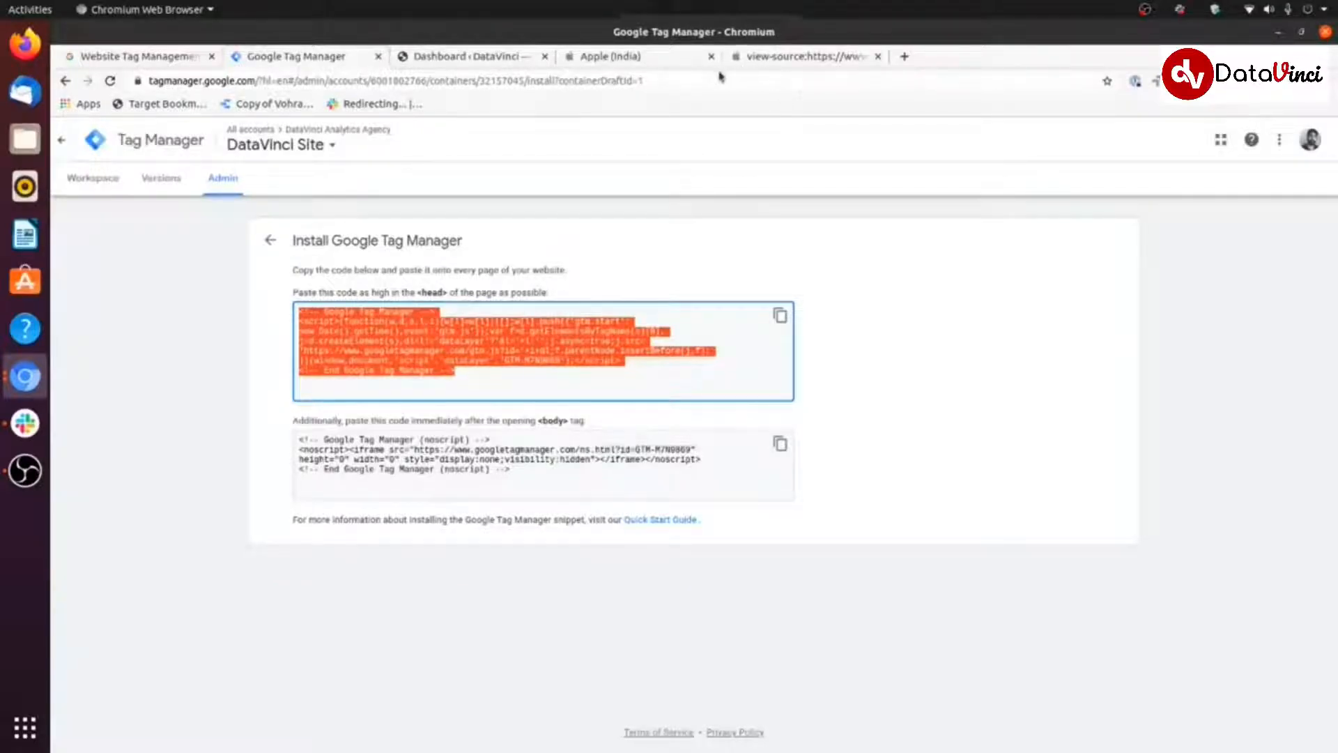
Go back to the Apple page source and examine the section between the opening and closing head tags for possible snippet positions
left_click(801, 57)
scroll(196, 391, "up", 15)
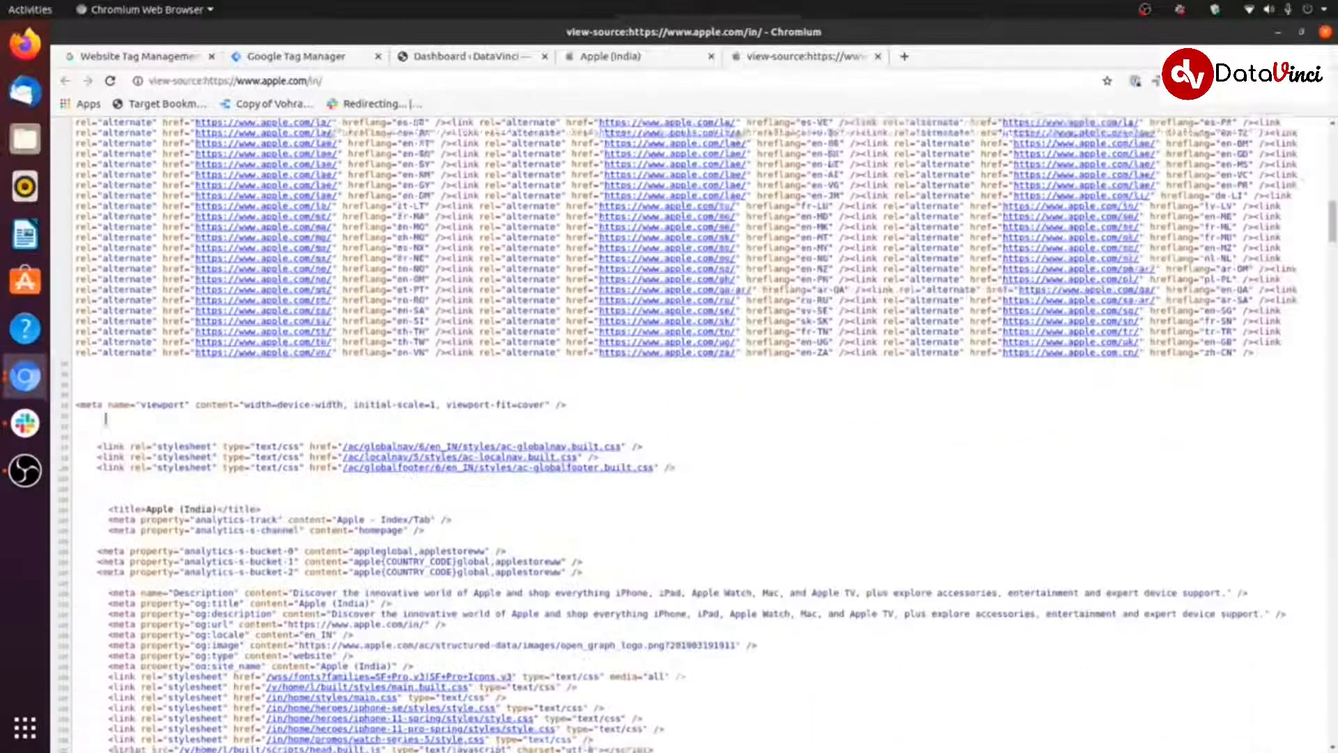
scroll(244, 411, "up", 3)
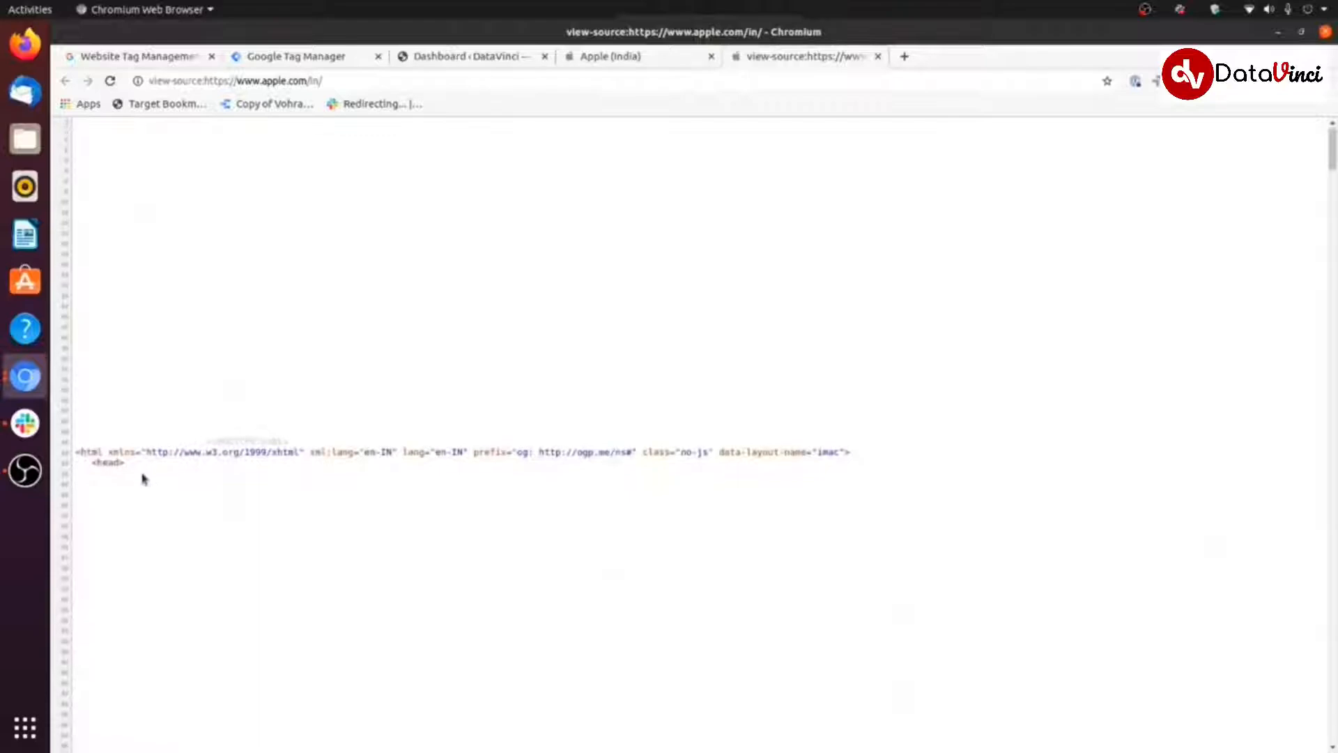
scroll(153, 463, "down", 10)
scroll(149, 446, "down", 10)
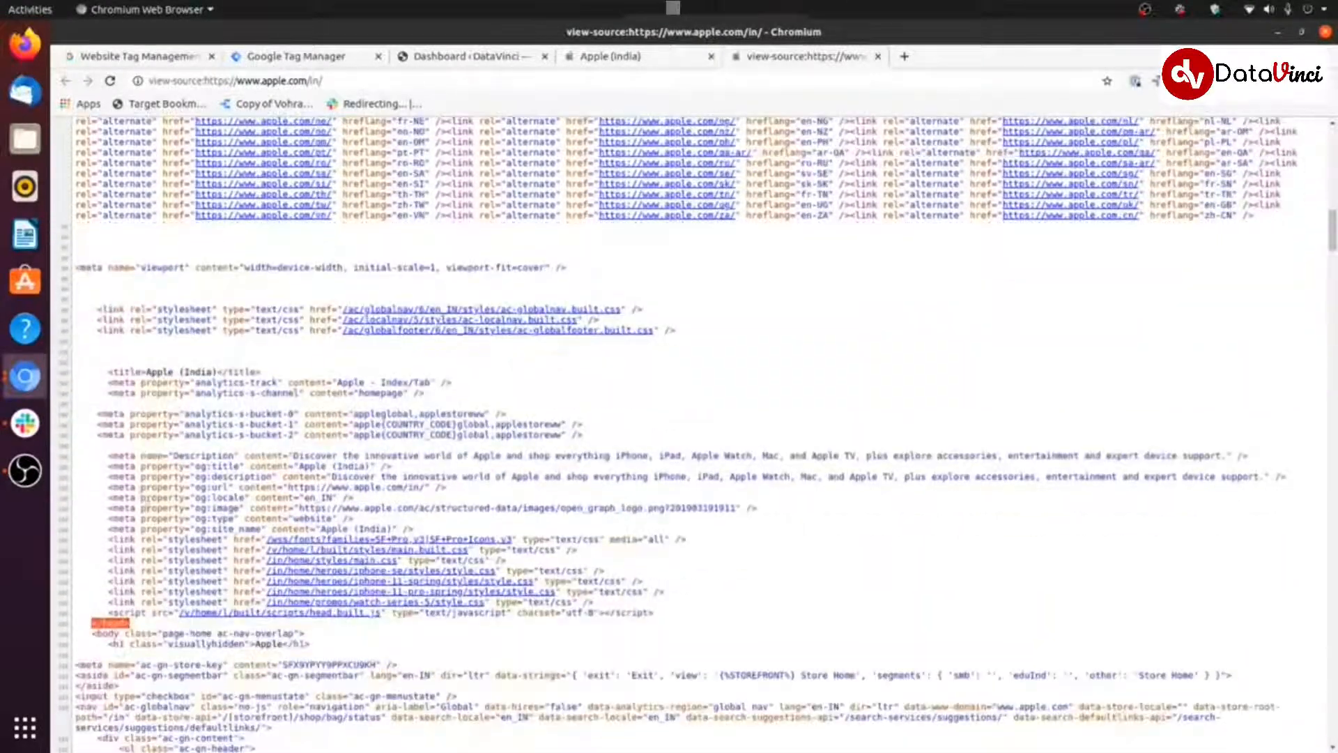
scroll(223, 502, "up", 15)
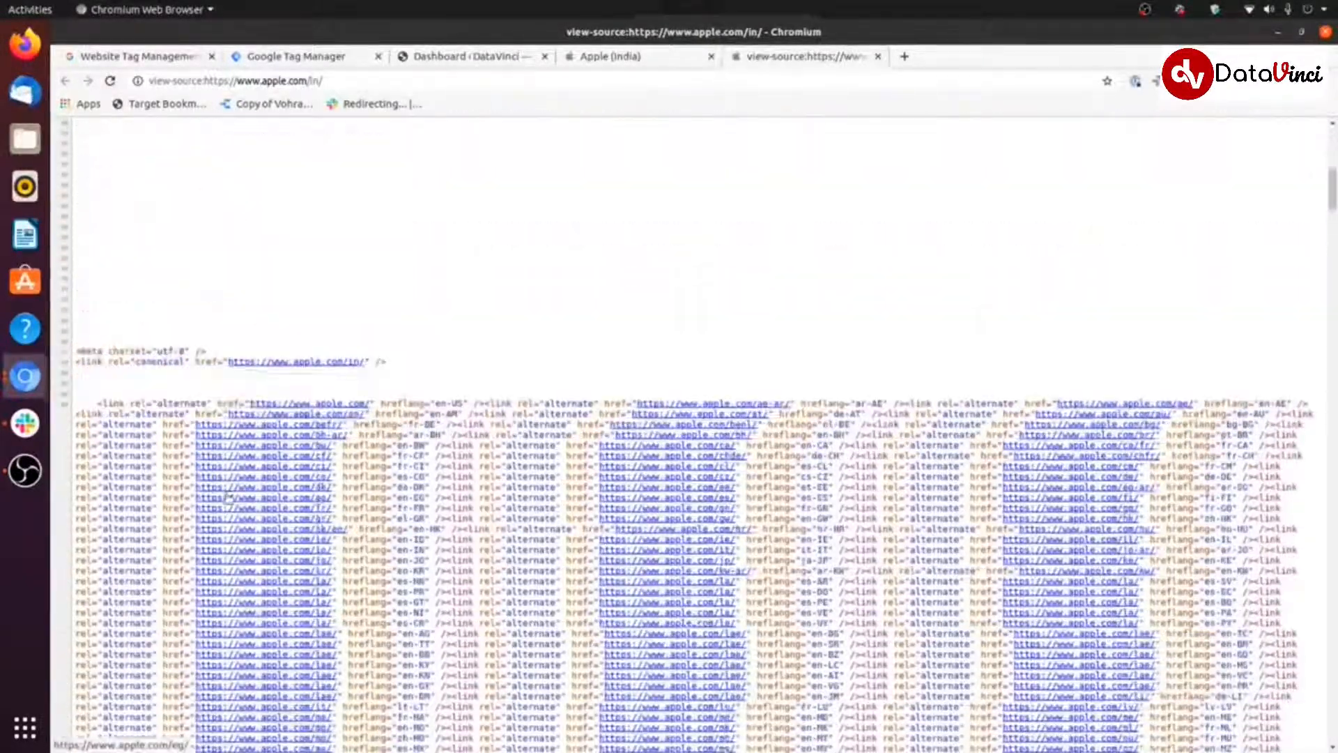
scroll(224, 488, "down", 5)
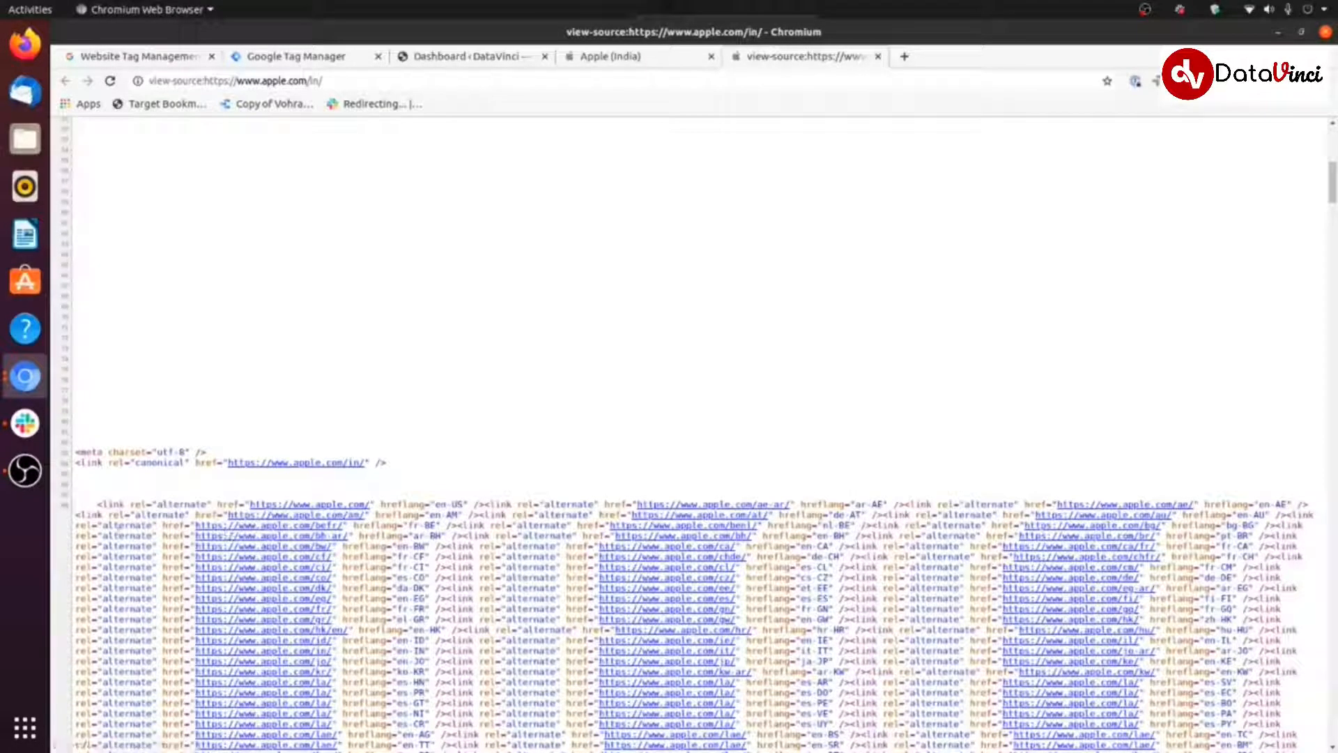
scroll(212, 479, "up", 10)
scroll(198, 453, "down", 4)
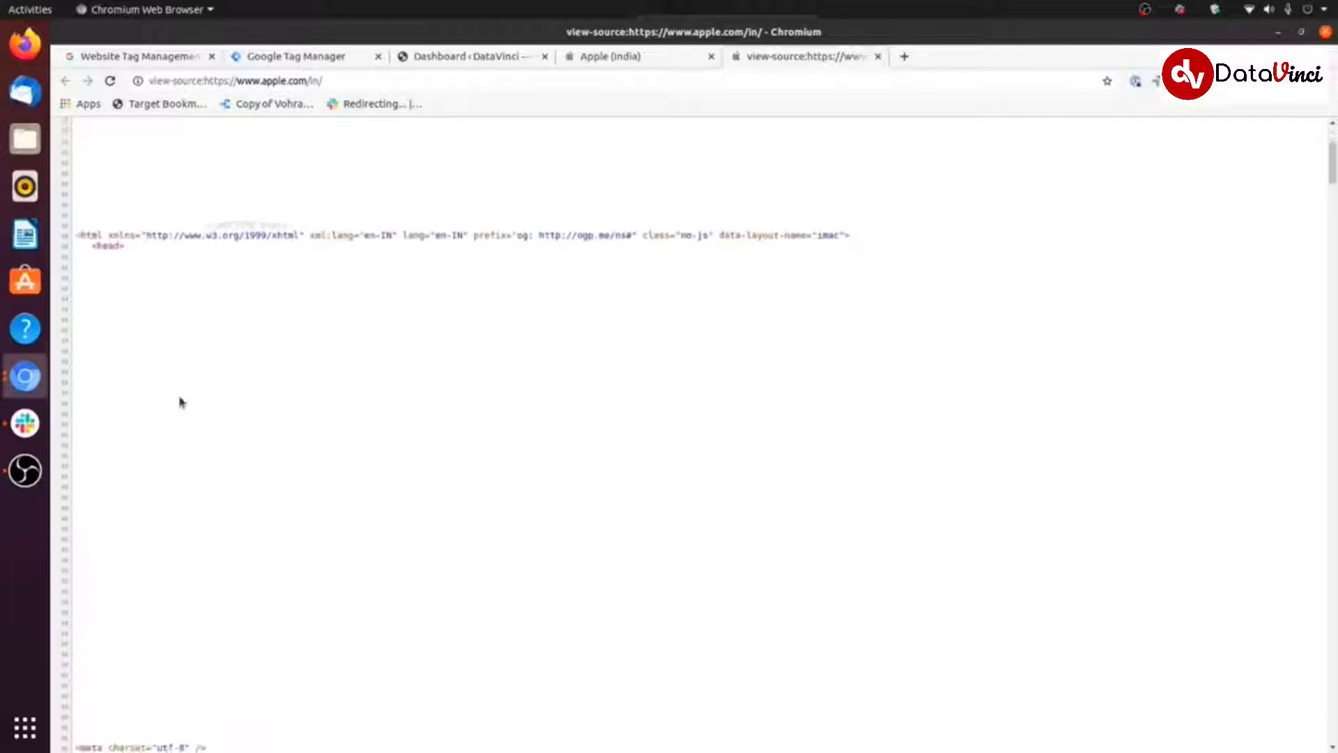
scroll(128, 613, "down", 5)
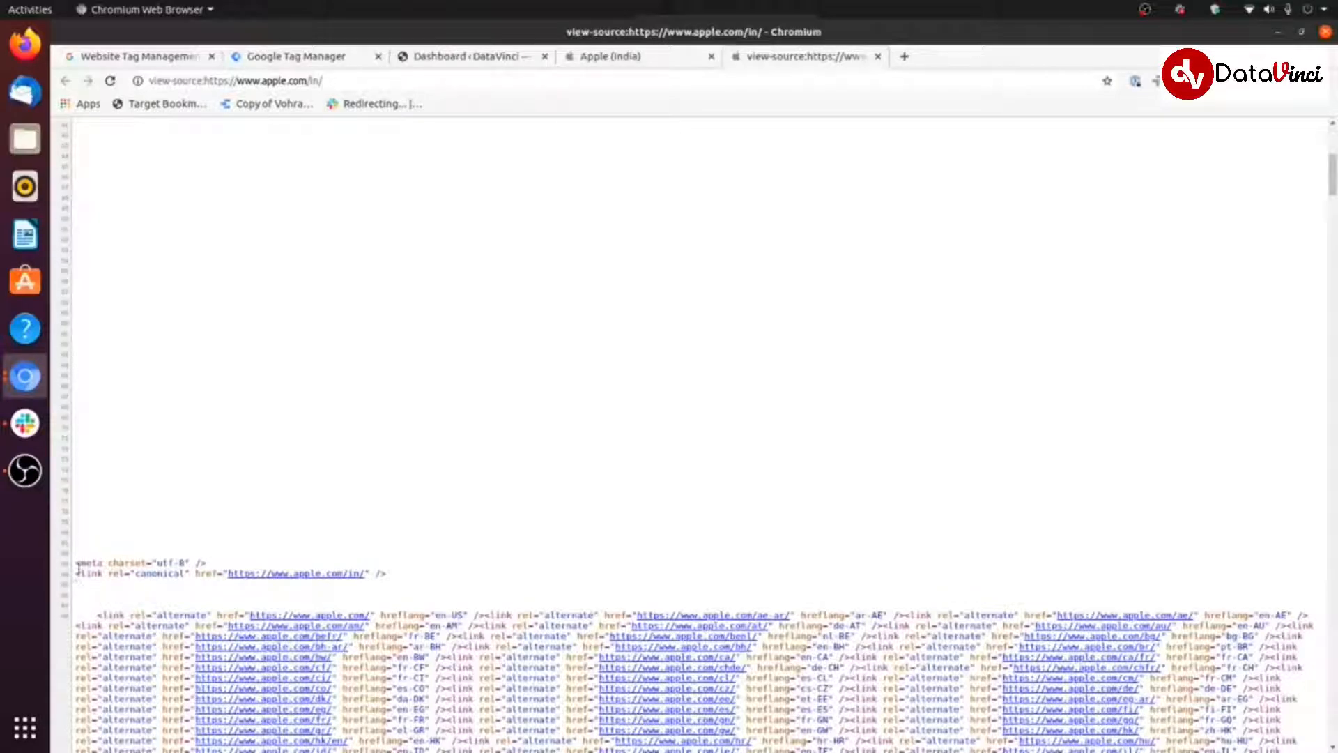
scroll(88, 577, "down", 10)
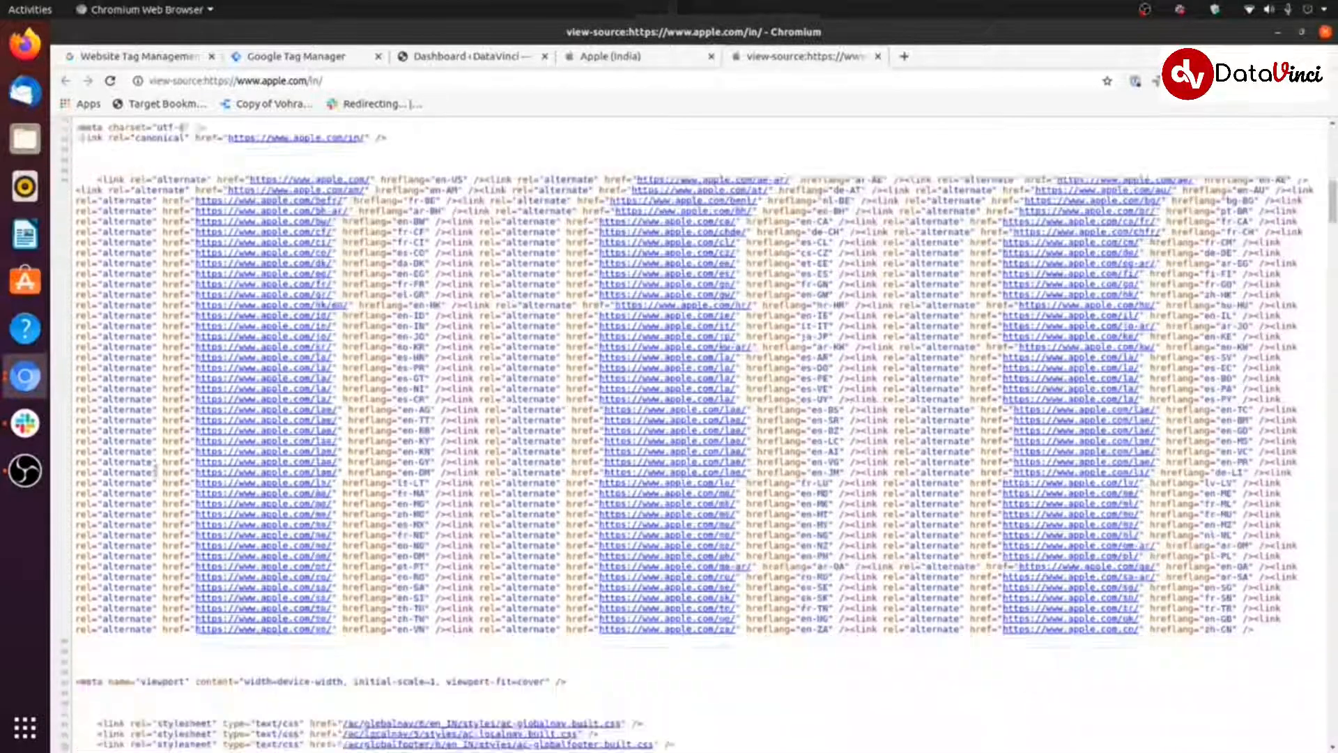
scroll(157, 477, "down", 5)
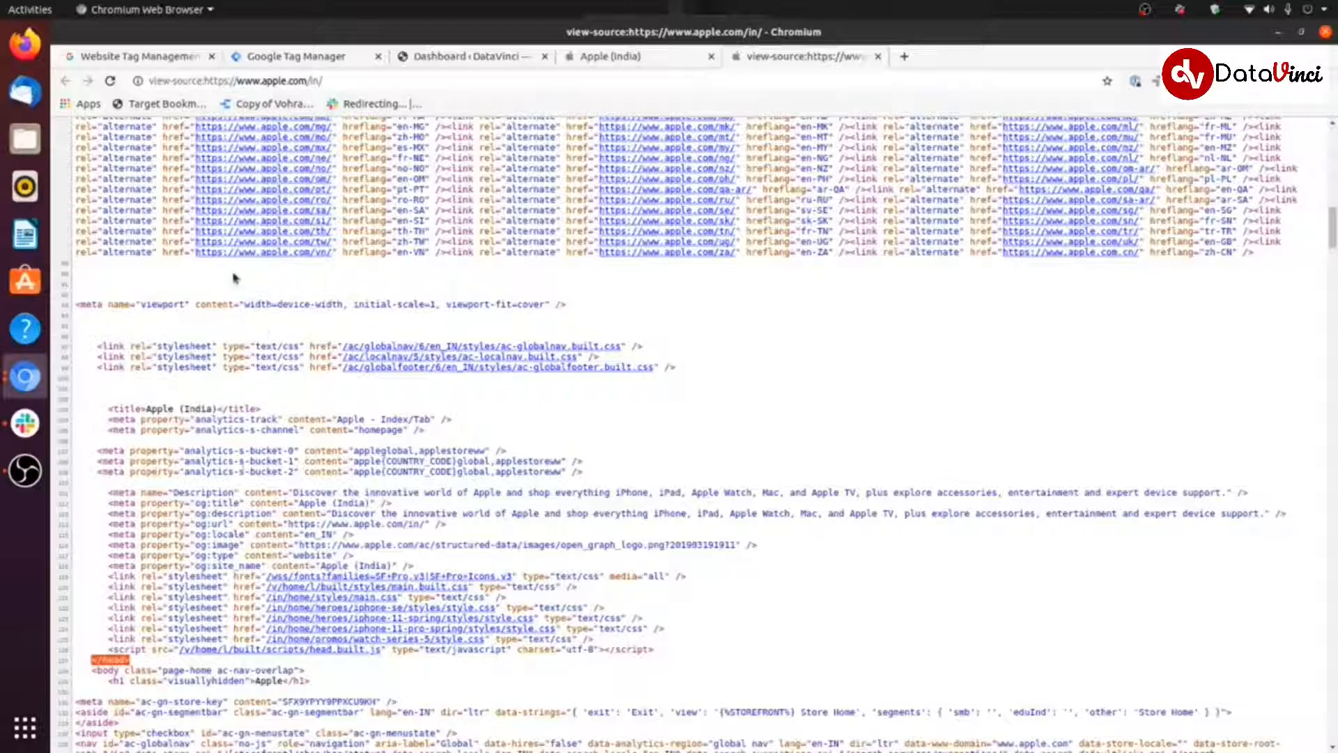
scroll(225, 300, "down", 2)
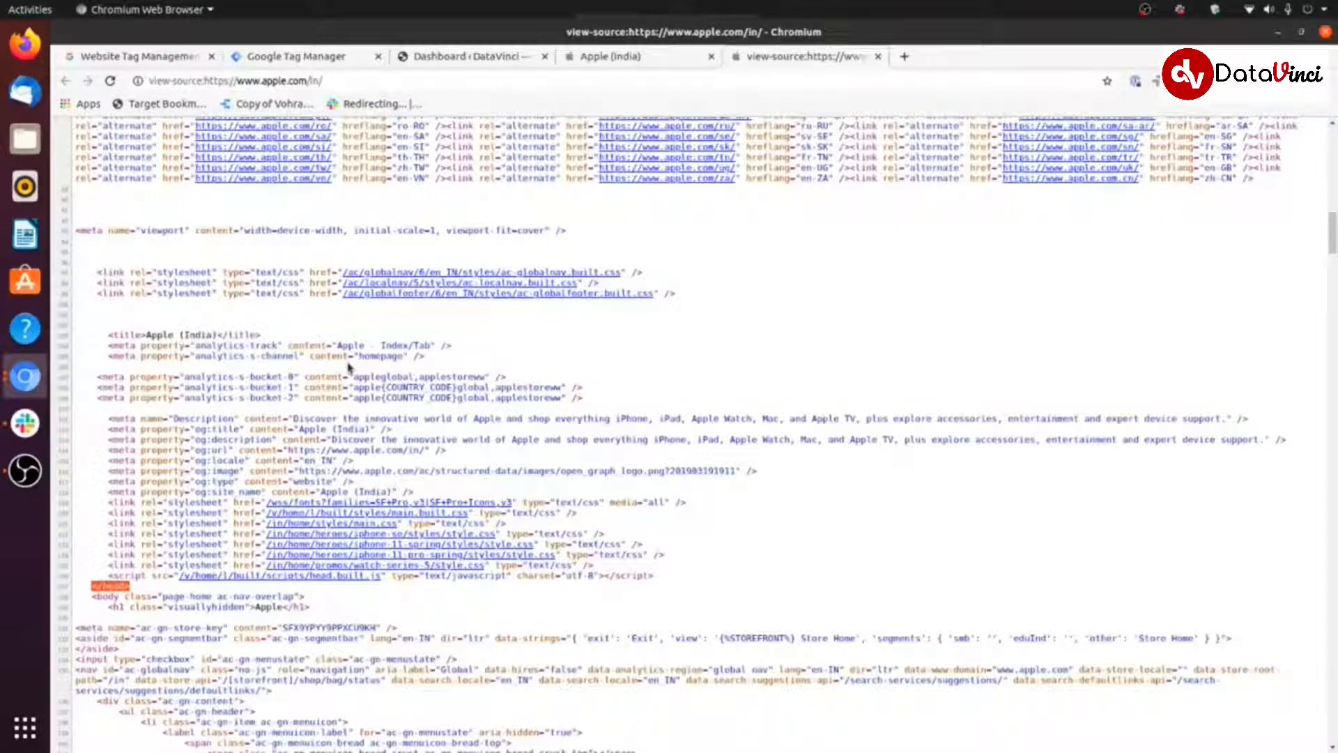
Switch to the DataVinci WordPress dashboard and open the settings of the installed Google Tag Manager for Wordpress plugin
left_click(490, 59)
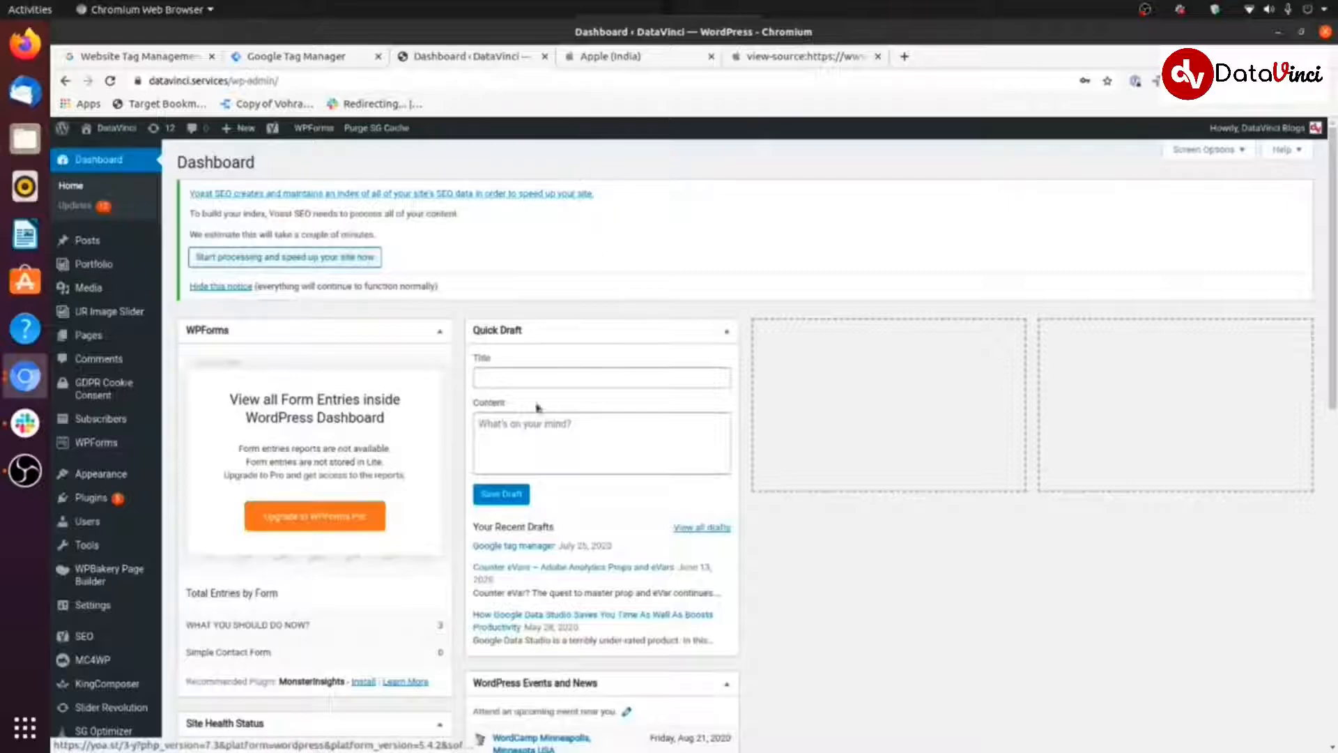
scroll(232, 357, "down", 2)
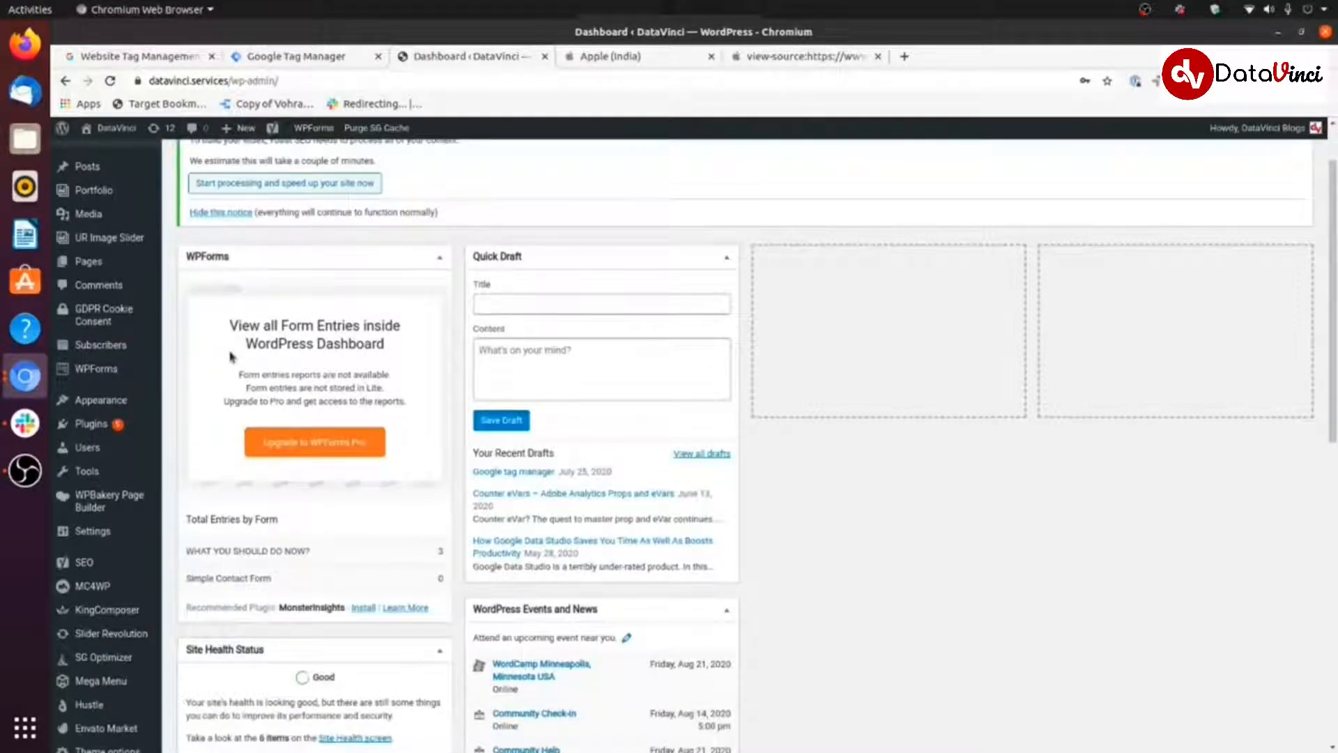
scroll(105, 368, "down", 2)
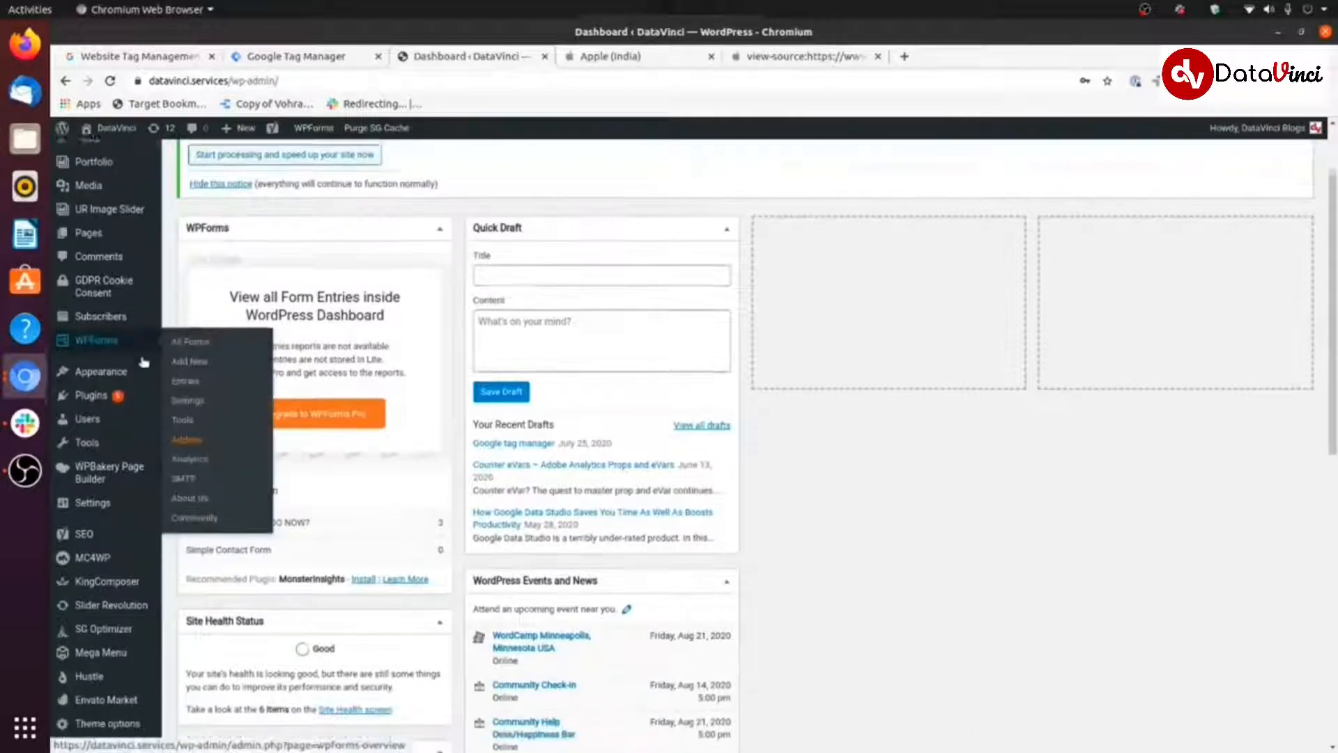
mouse_move(122, 384)
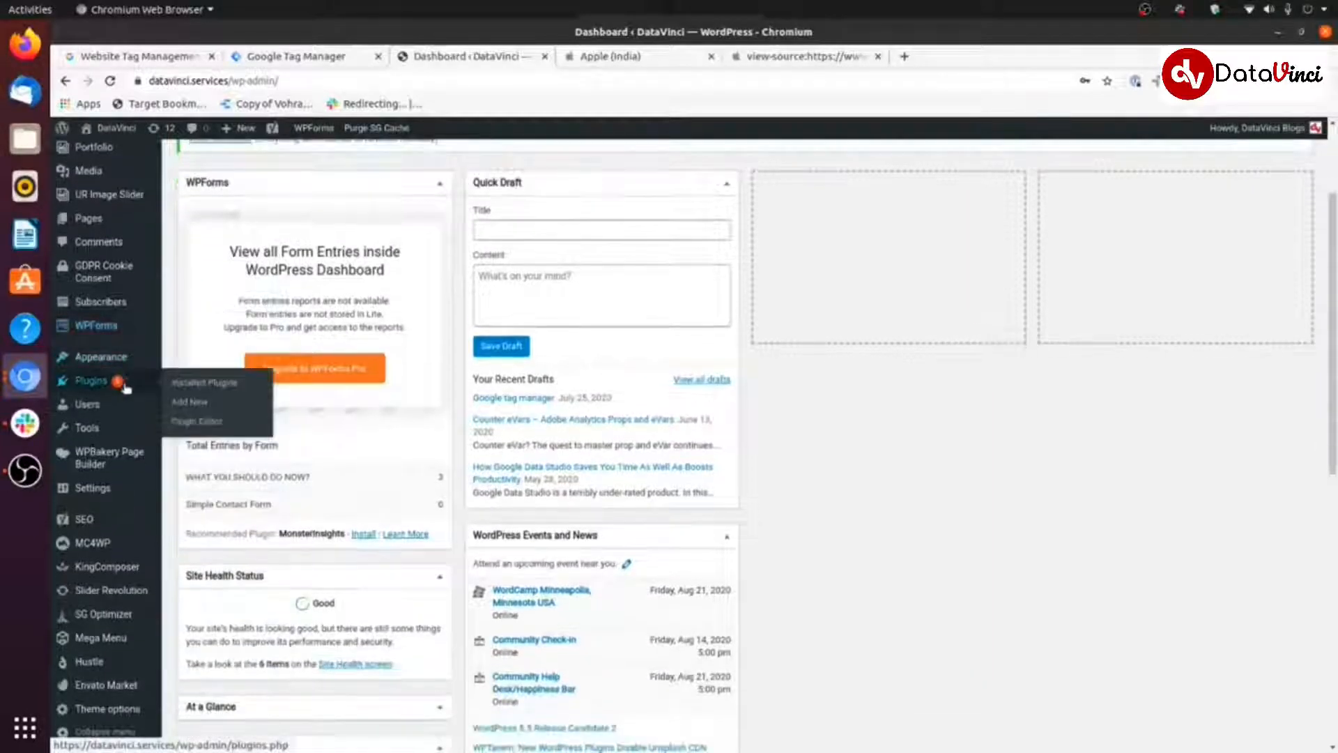
left_click(177, 387)
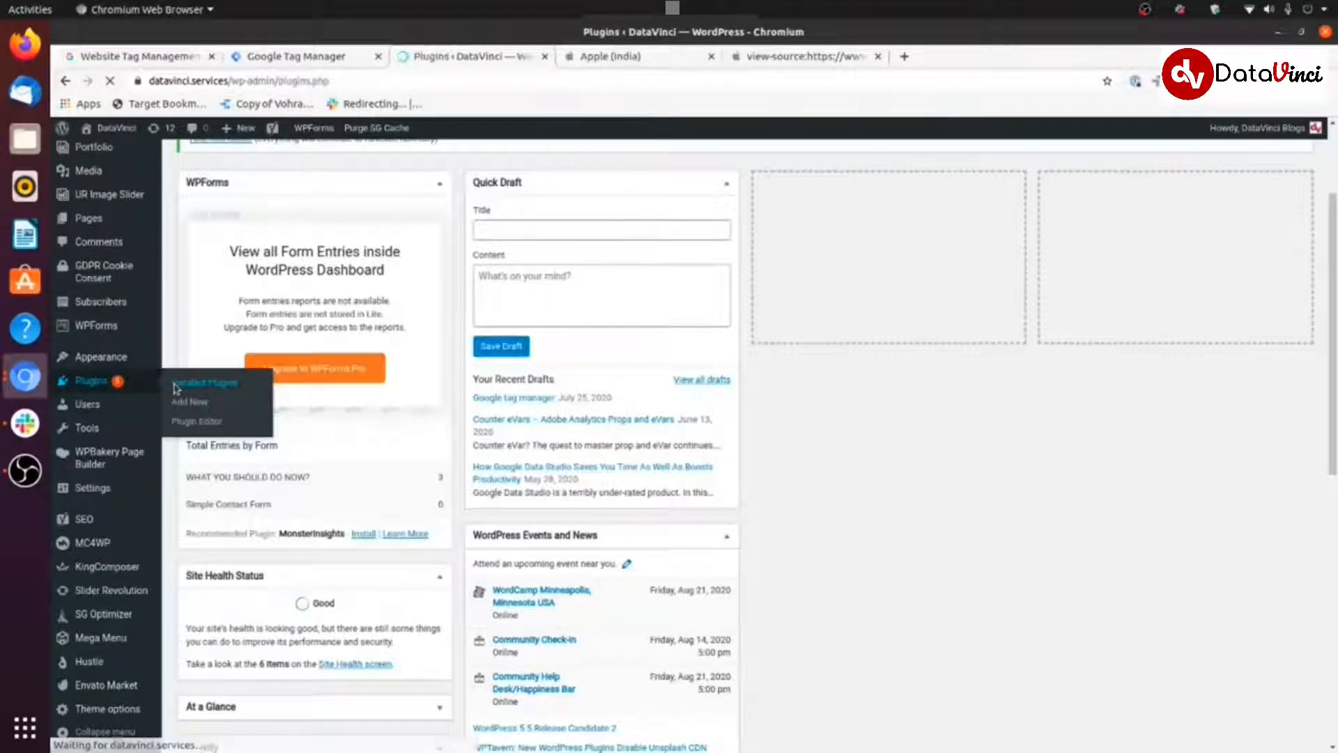
scroll(354, 308, "down", 6)
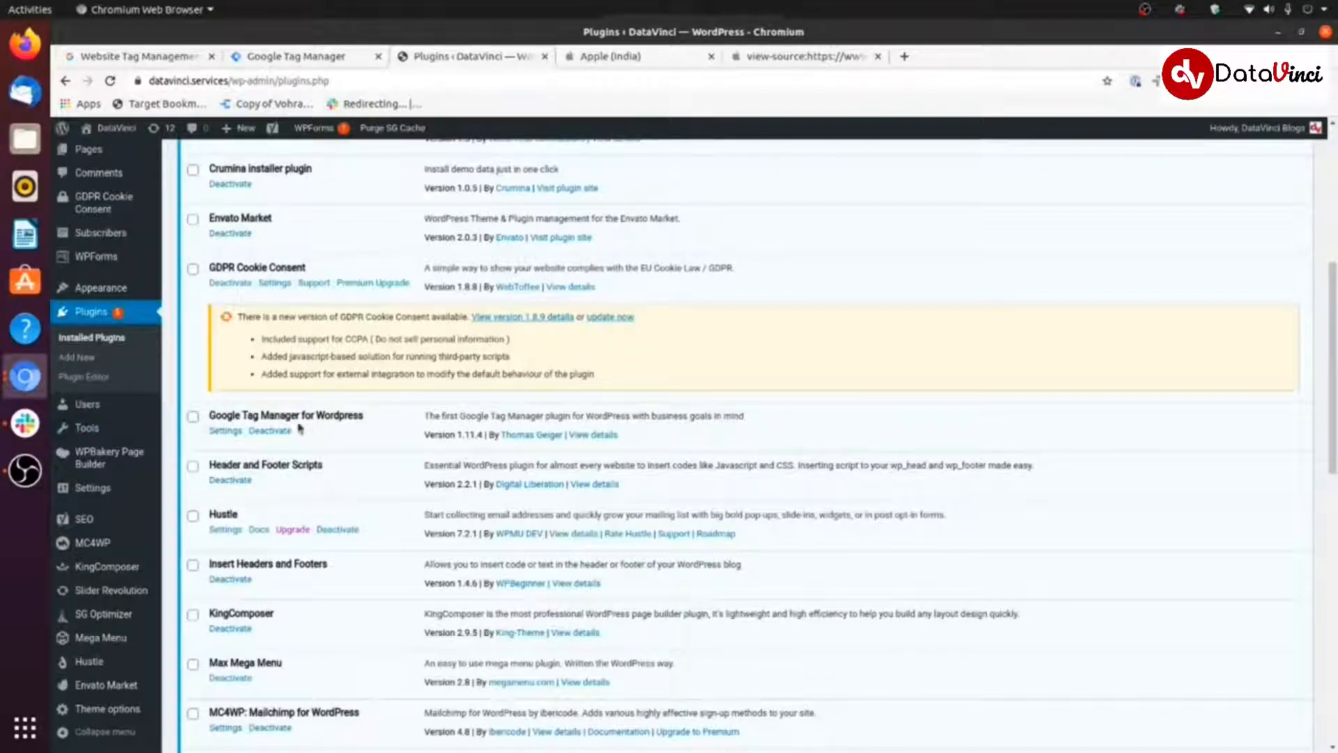
left_click(222, 435)
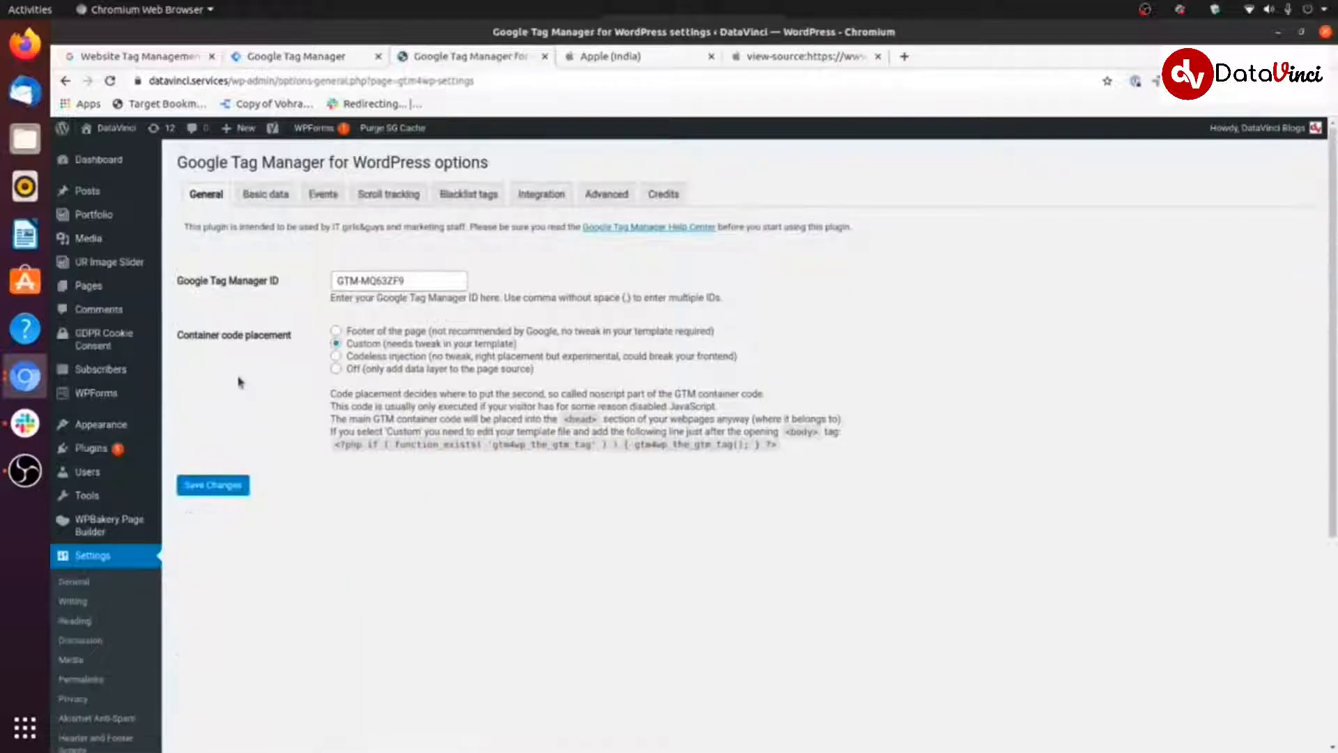
Review the plugin's general options for the Google Tag Manager ID and the container code placement
scroll(397, 328, "down", 3)
scroll(397, 327, "up", 3)
scroll(486, 341, "down", 1)
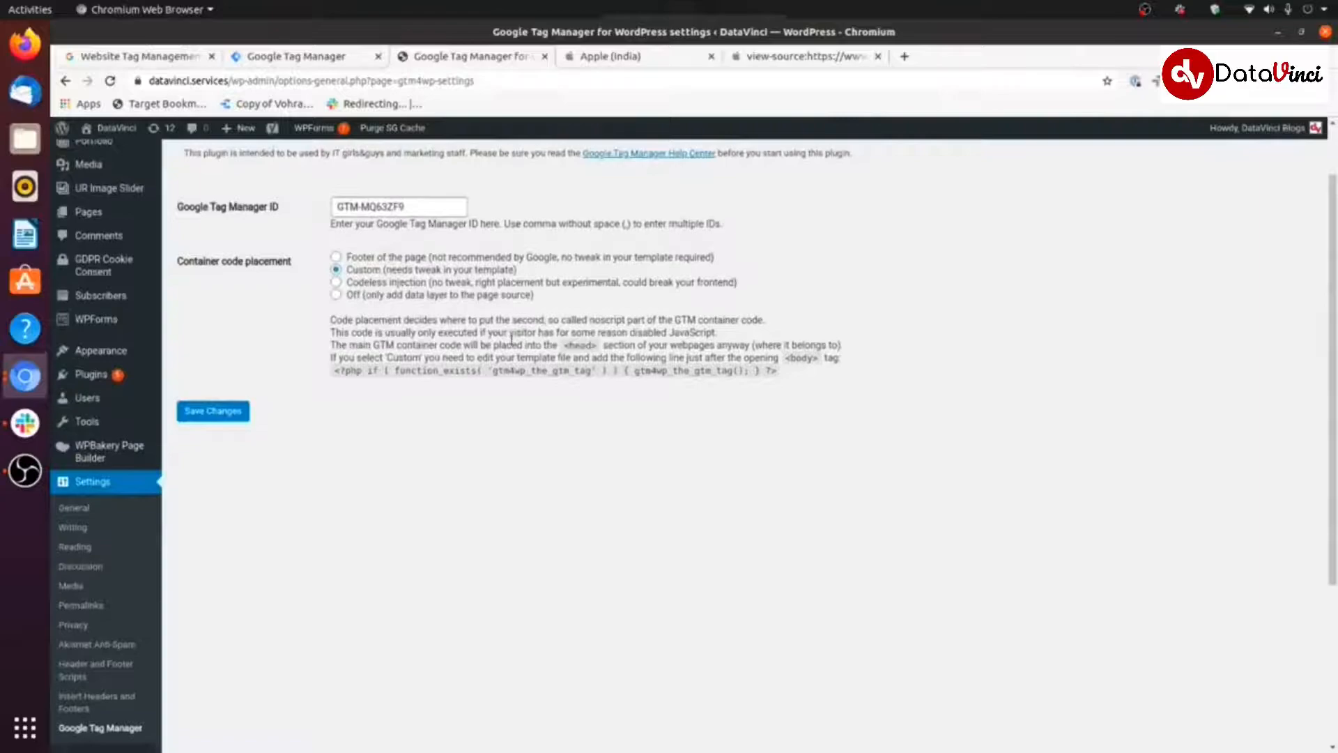
scroll(512, 341, "down", 1)
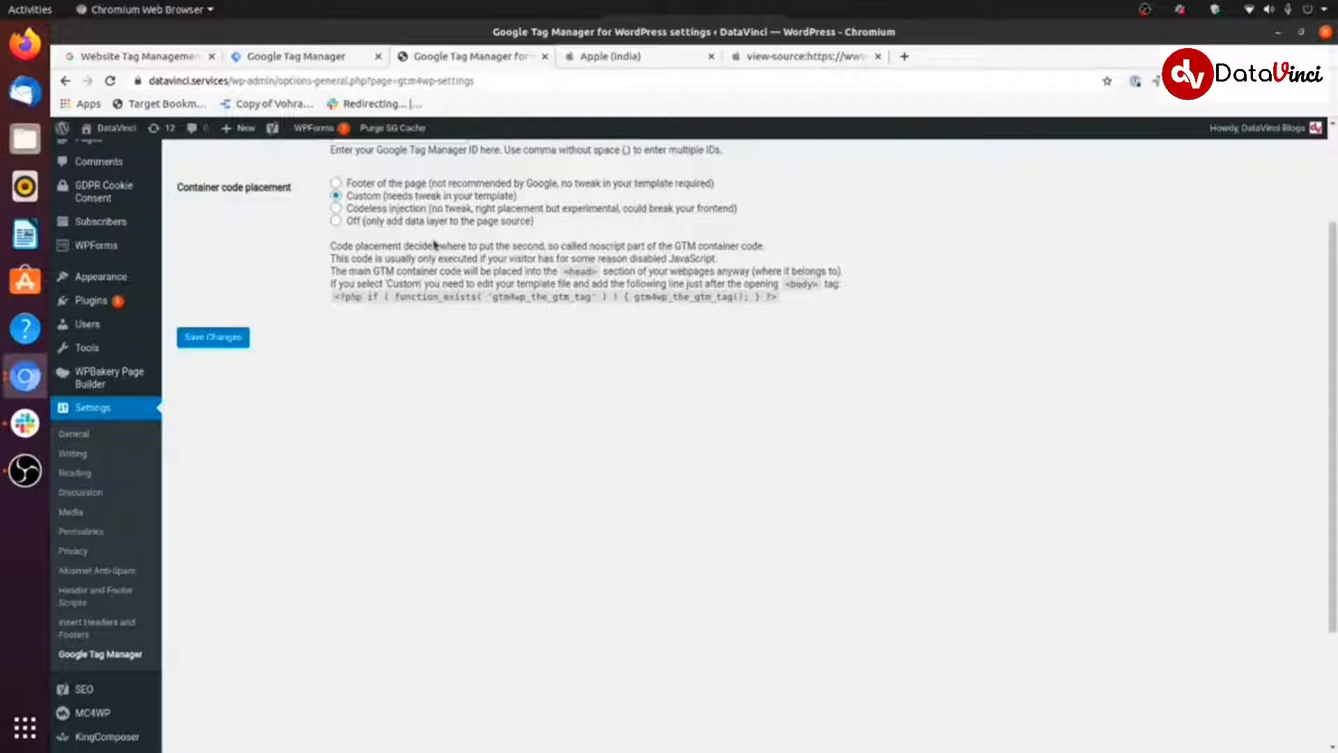
scroll(434, 244, "up", 1)
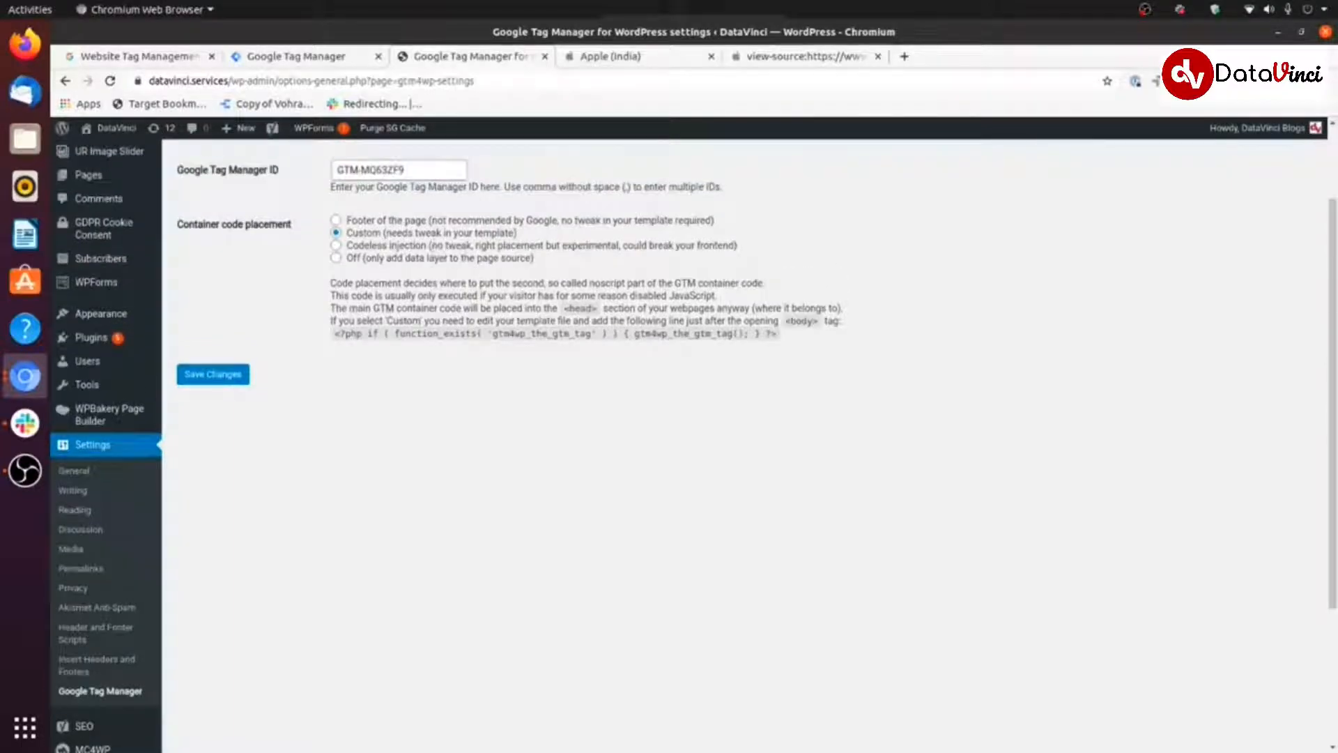
scroll(487, 293, "up", 1)
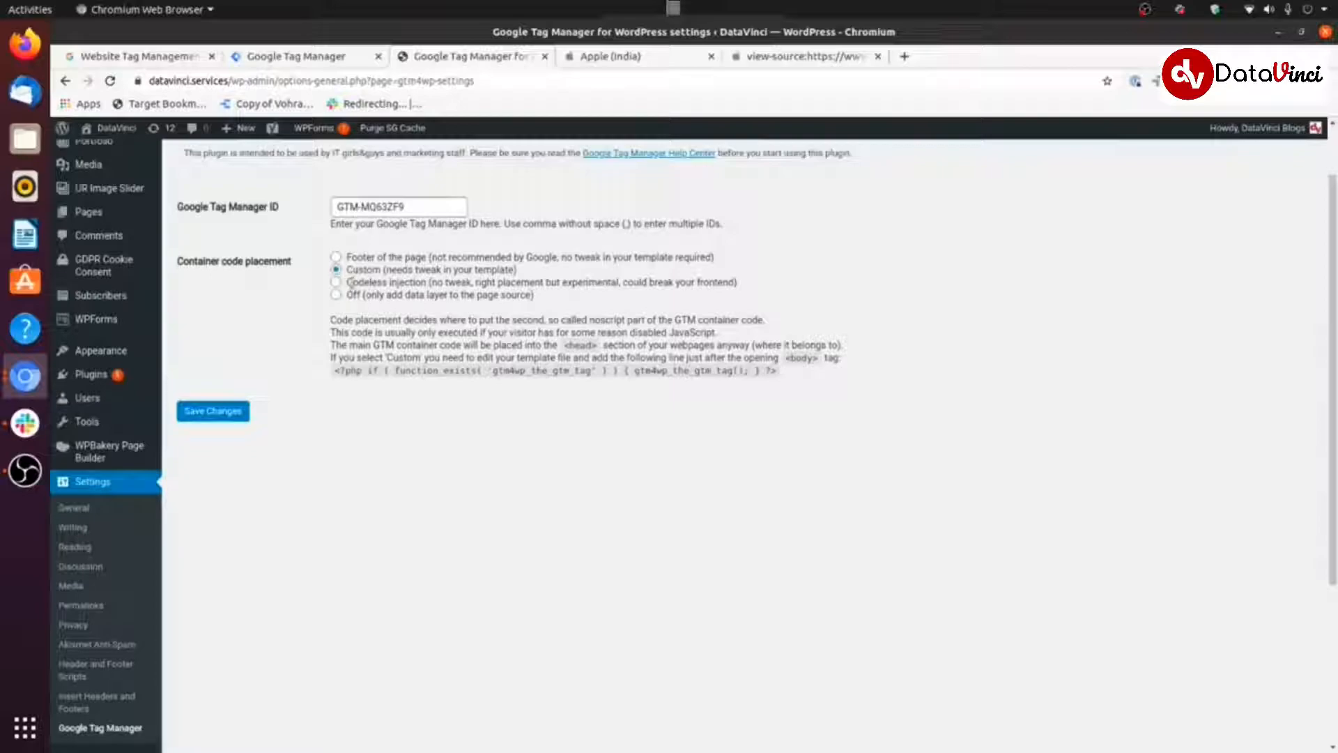
scroll(383, 286, "up", 2)
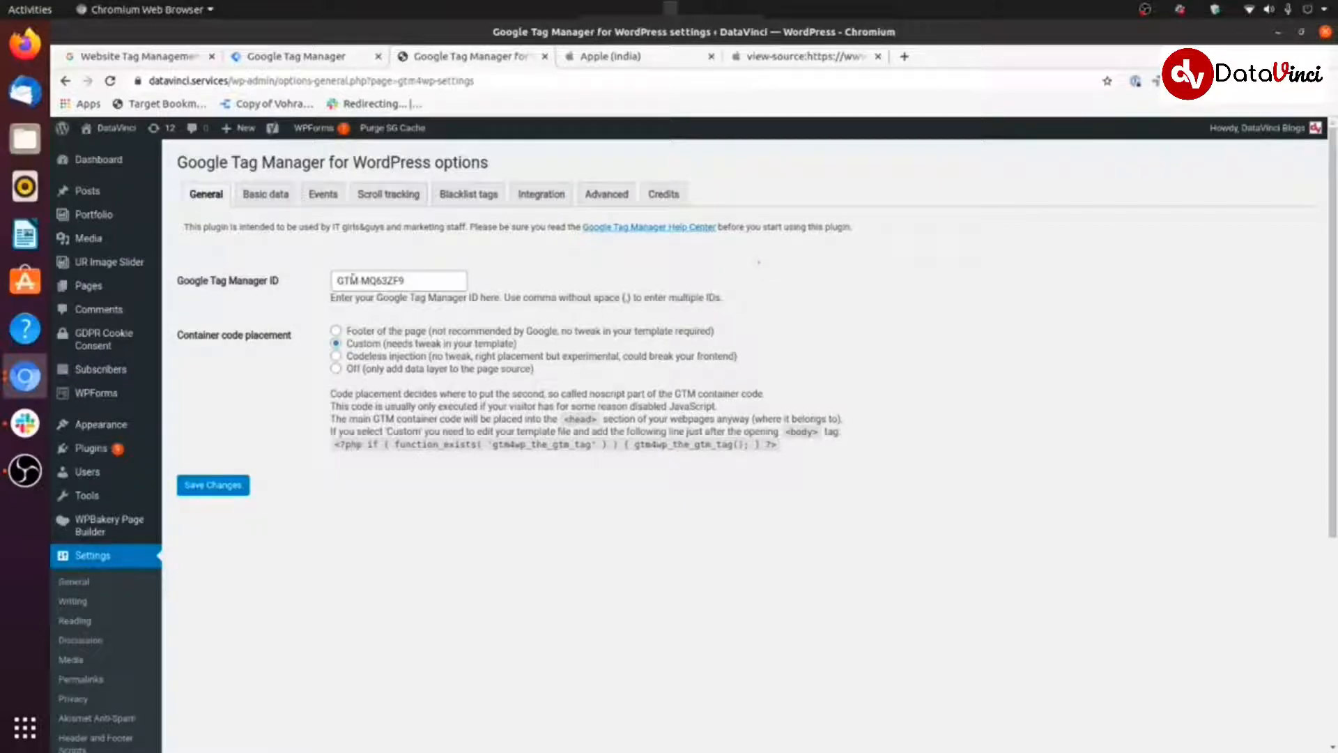
Match the plugin's Google Tag Manager ID field with the container ID in the head snippet and in the DataVinci Site workspace header
left_click_drag(339, 279, 411, 281)
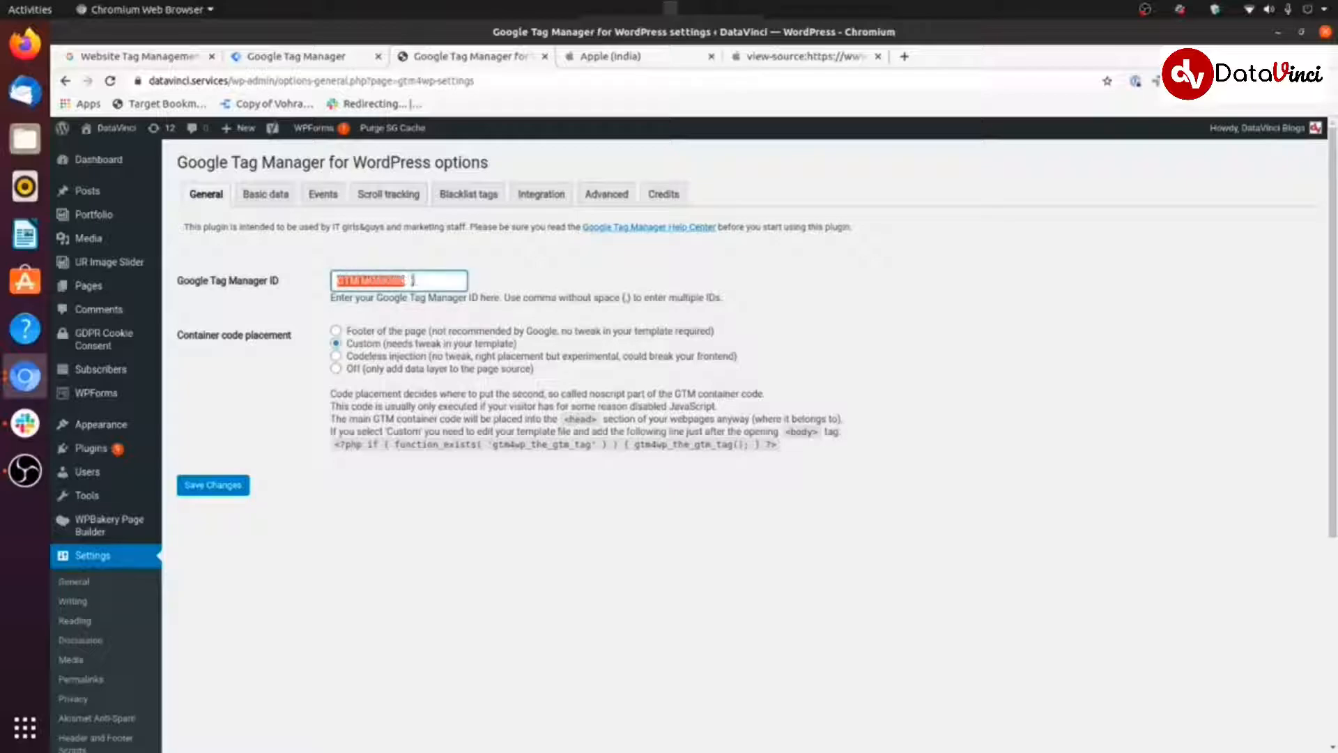
left_click(300, 56)
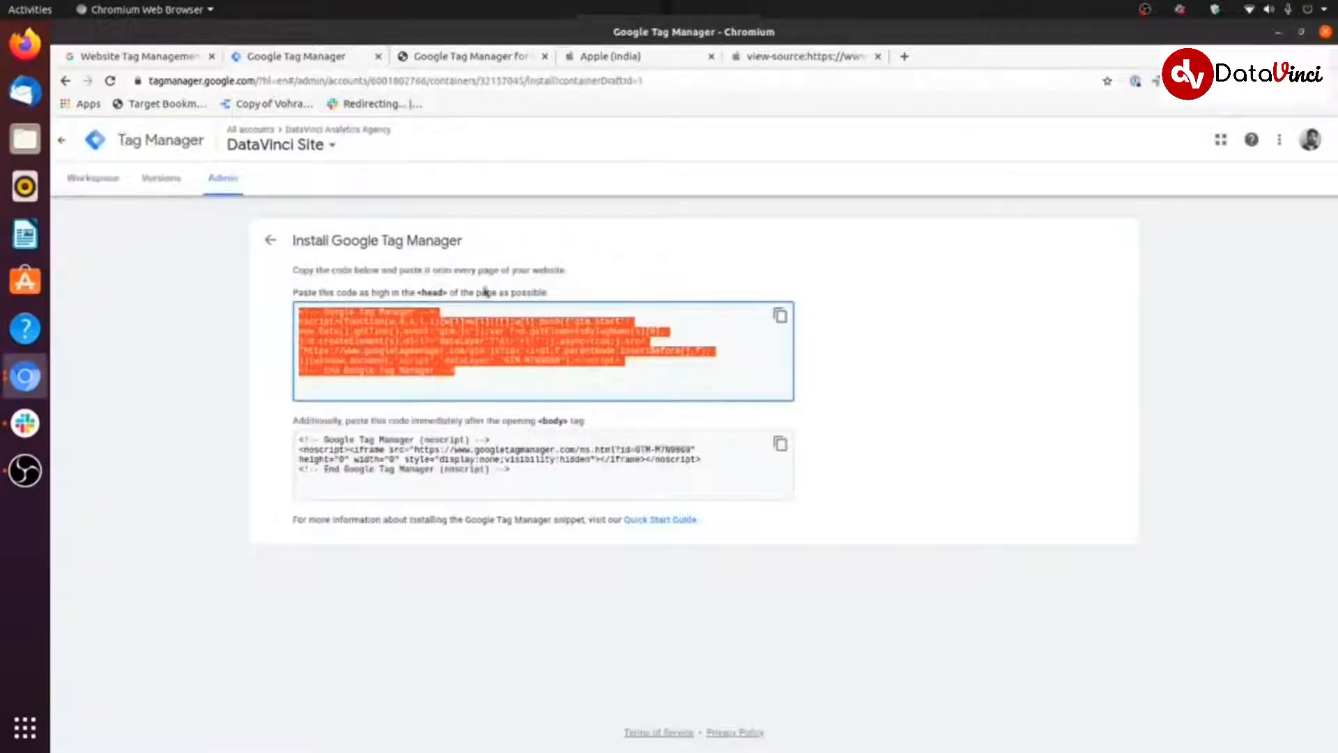
left_click(512, 312)
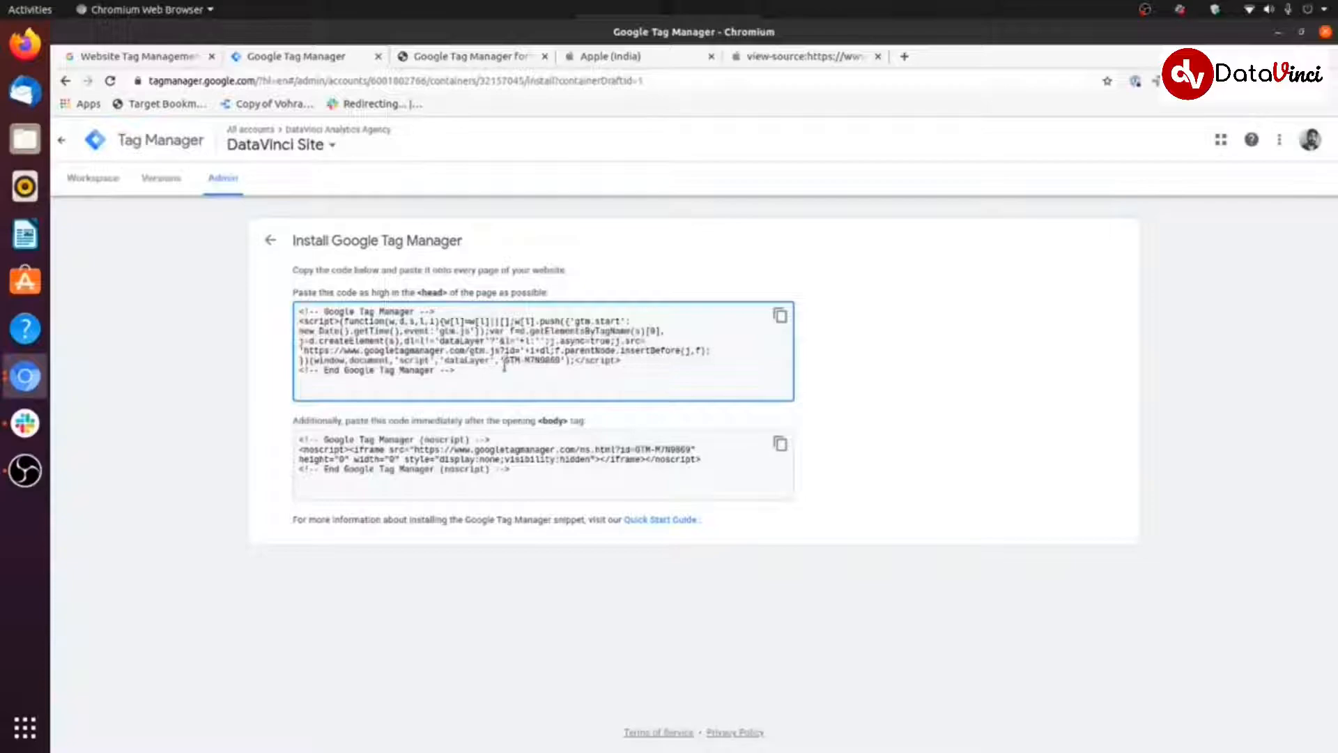
left_click_drag(510, 365, 561, 363)
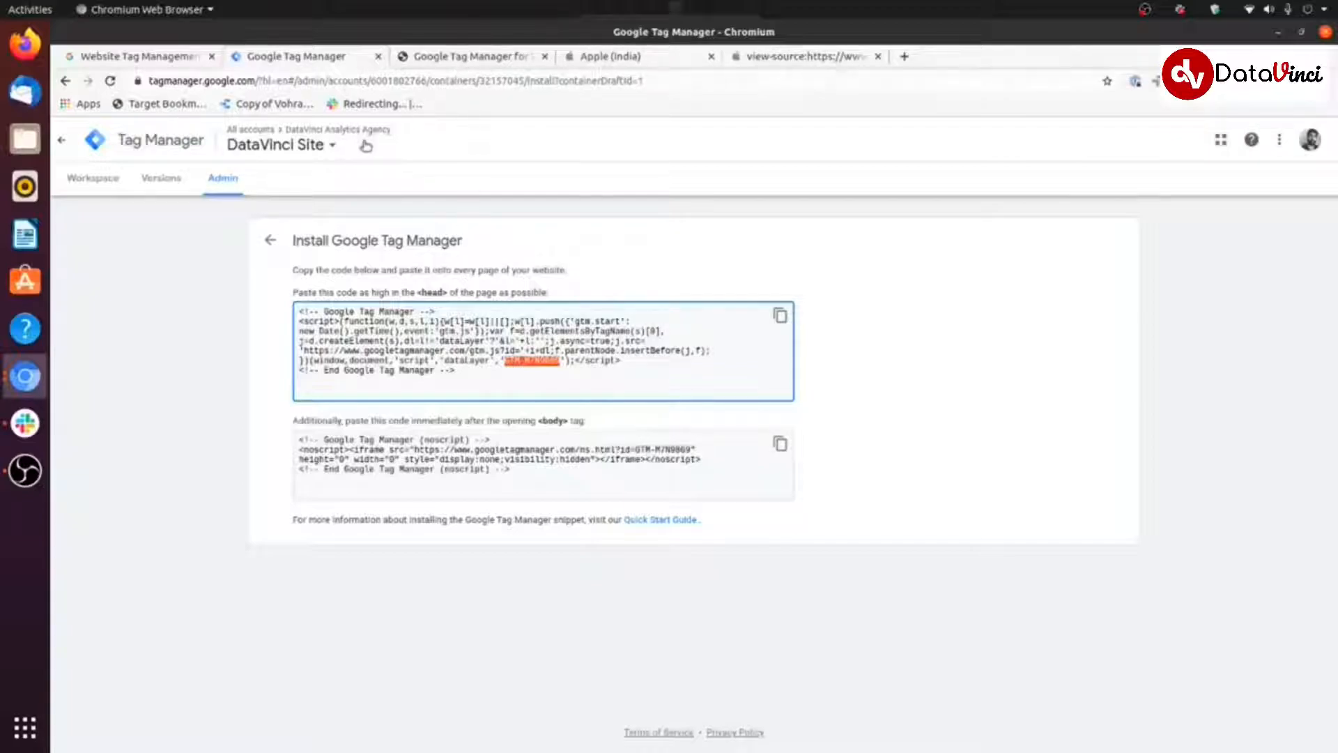
left_click(92, 179)
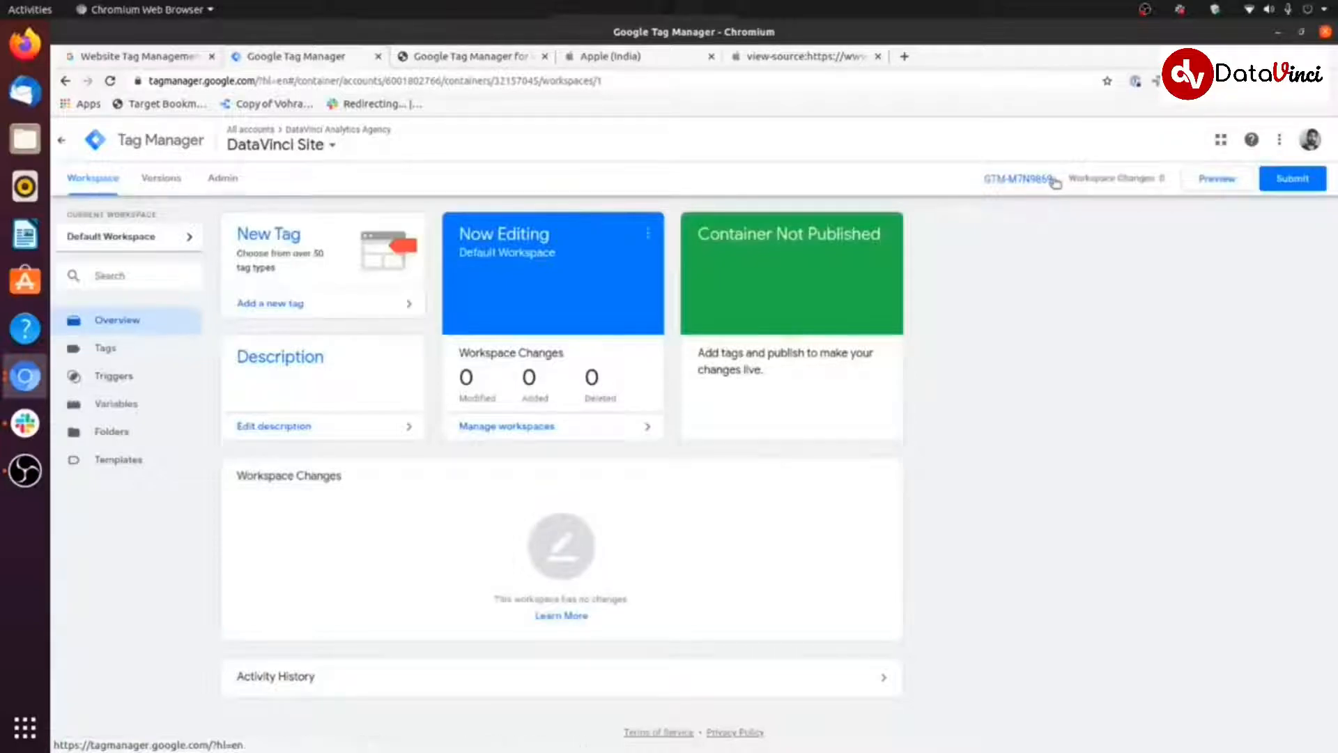
left_click_drag(977, 179, 1056, 181)
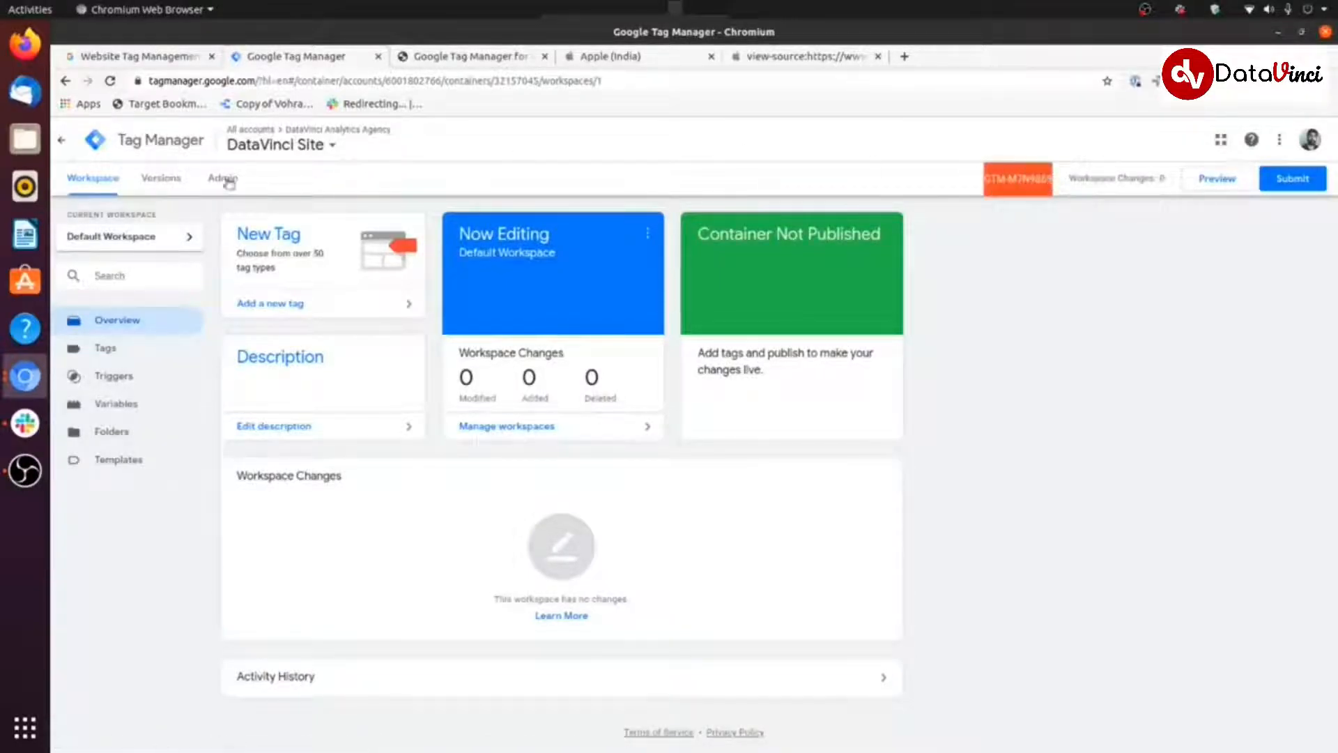
Go to the list of all Tag Manager accounts and examine the container ID of each listed container
left_click(62, 152)
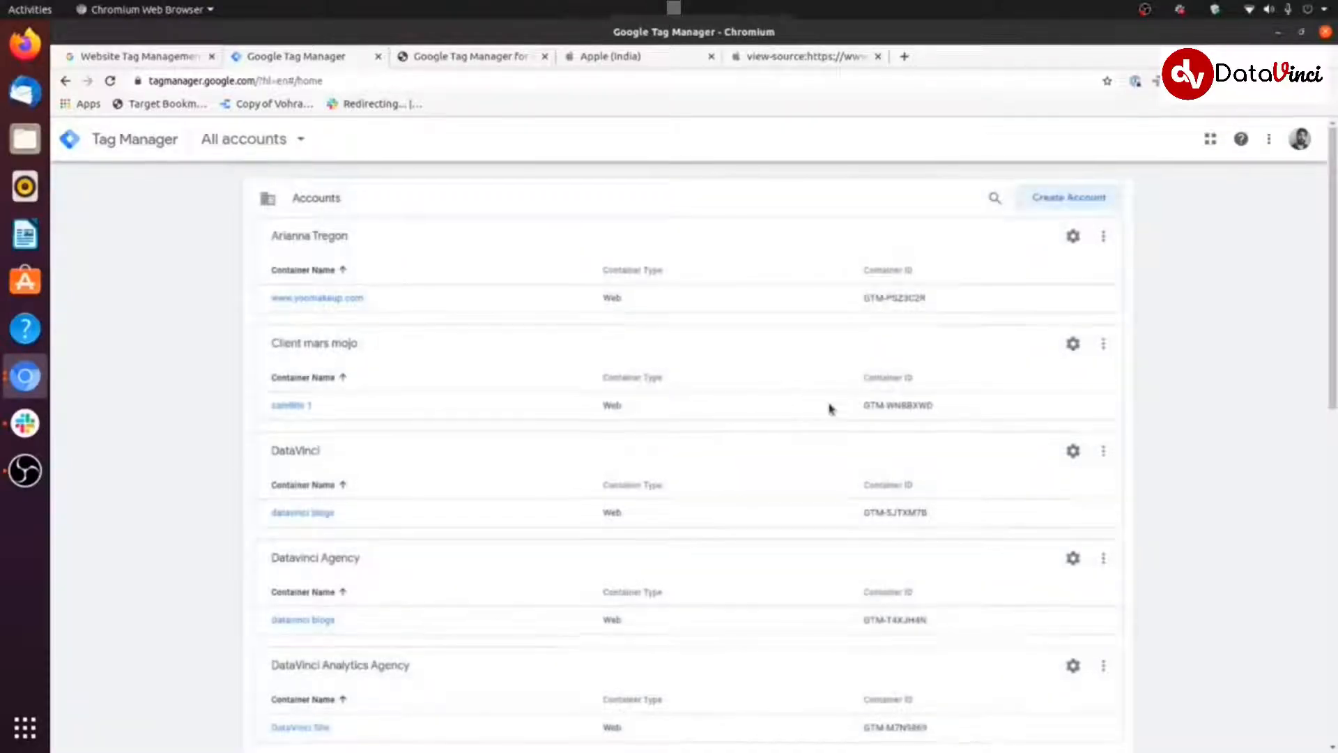
scroll(854, 239, "down", 1)
left_click_drag(930, 224, 862, 225)
scroll(866, 293, "down", 2)
scroll(899, 362, "down", 2)
left_click_drag(935, 429, 857, 428)
left_click_drag(932, 456, 864, 456)
scroll(871, 453, "down", 5)
left_click_drag(930, 541, 863, 542)
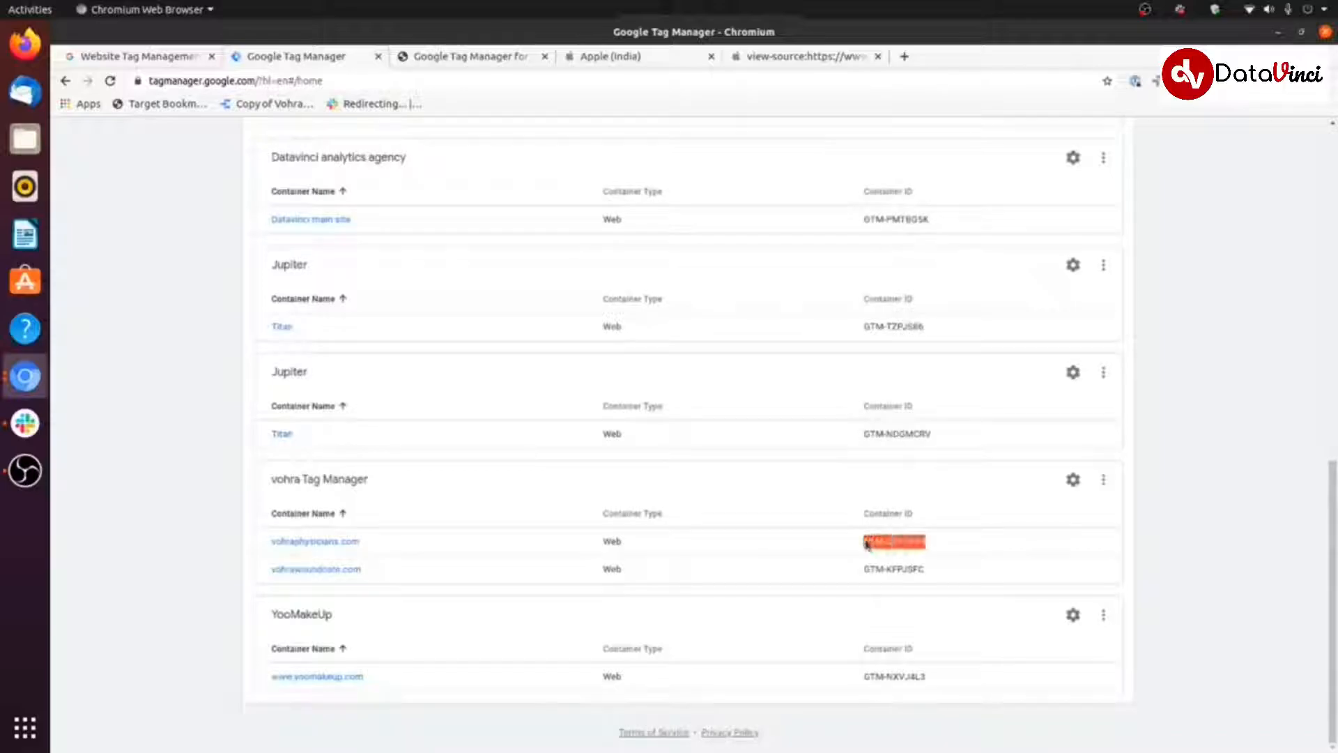
scroll(723, 141, "up", 2)
Return to the WordPress plugin options and select the full PHP line required for the Custom container code placement
left_click(482, 59)
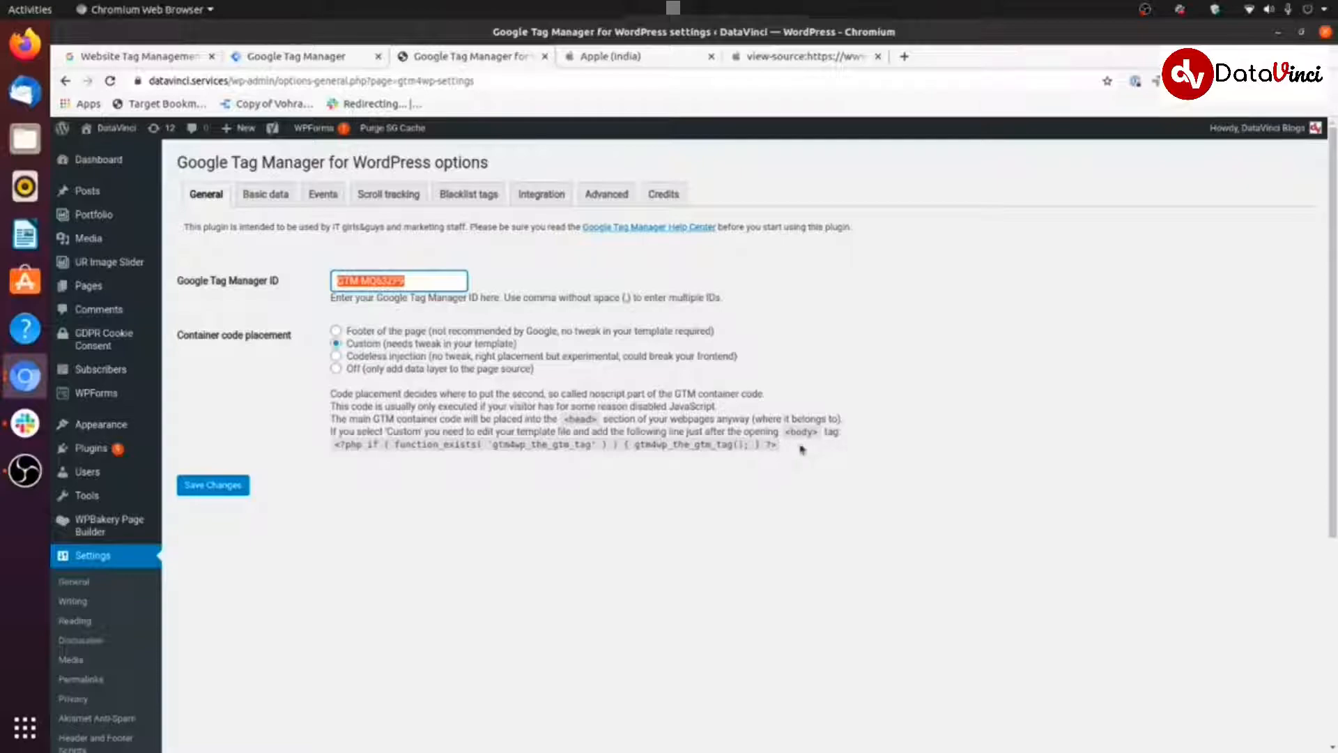
left_click_drag(339, 444, 660, 469)
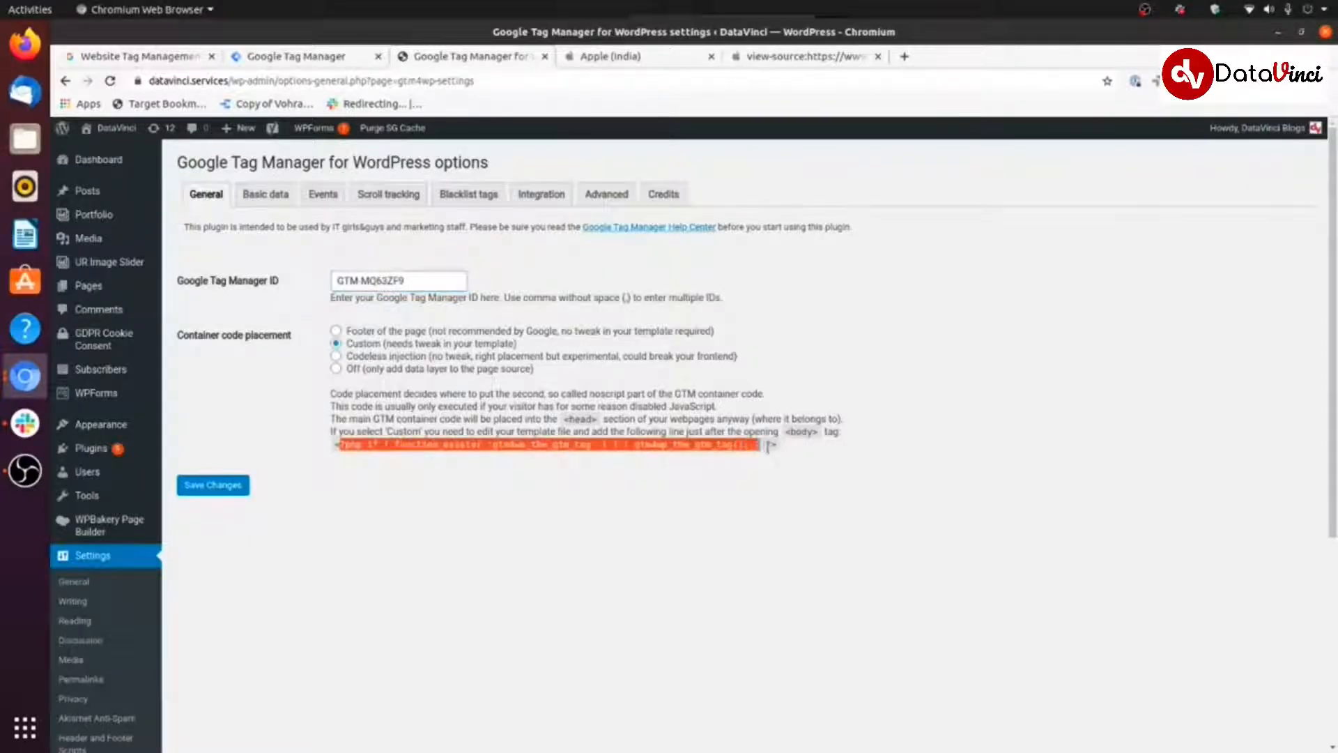
left_click(779, 451)
left_click_drag(779, 446, 335, 457)
Open the Polo theme's header.php in the Theme Editor and examine the opening body tag and the gtm4wp PHP line below it
mouse_move(105, 427)
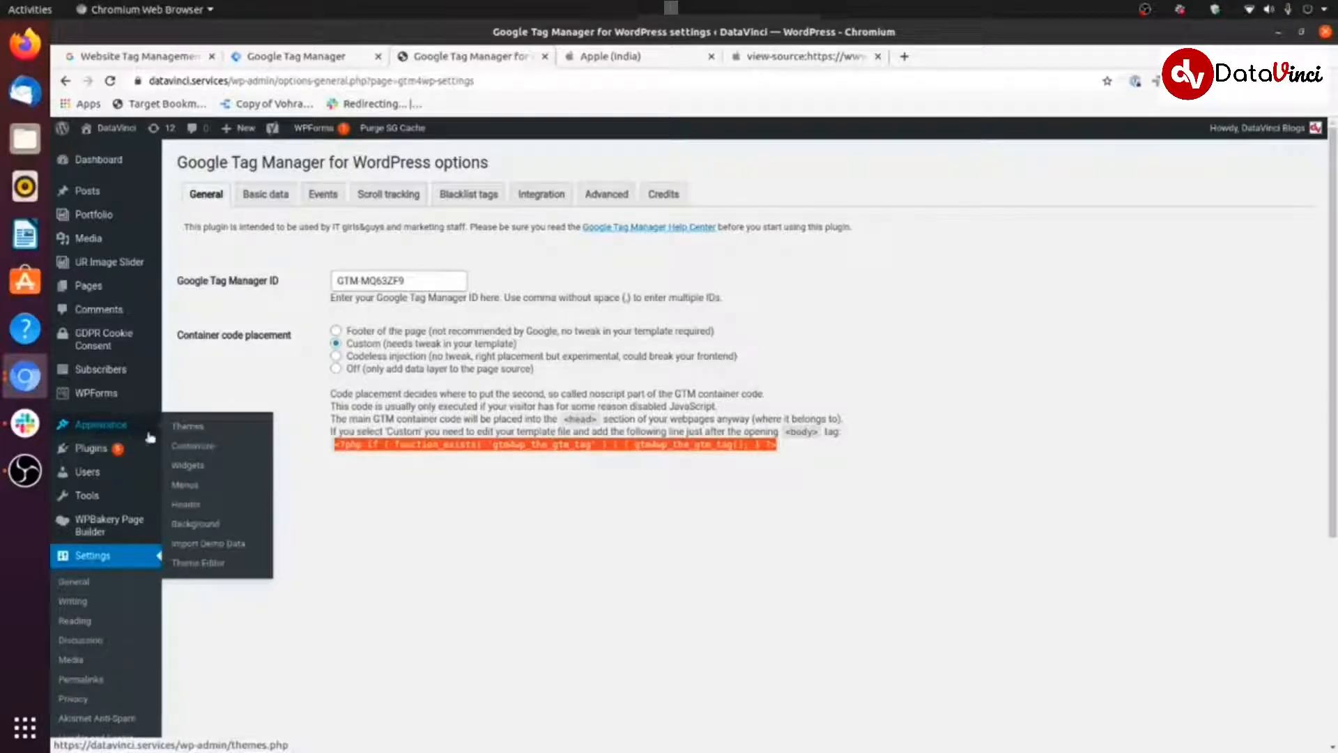
left_click(216, 570)
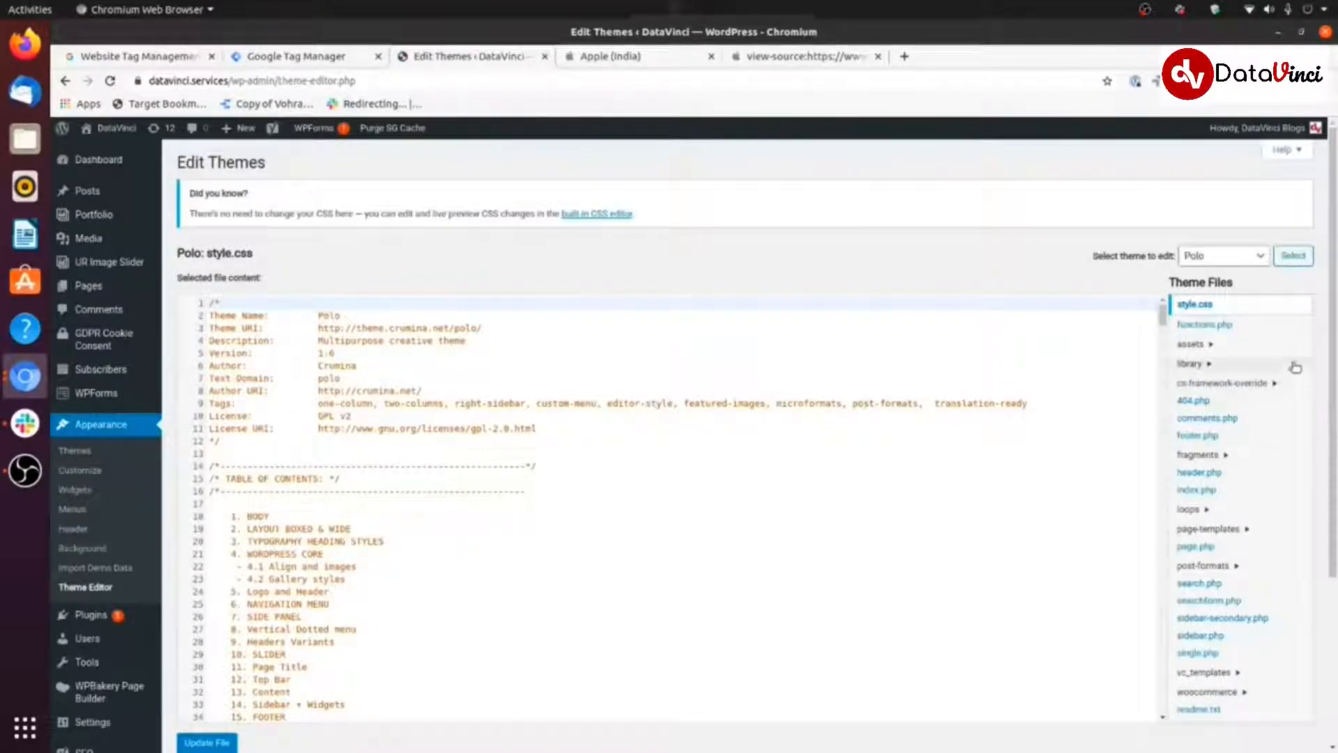
left_click(1218, 474)
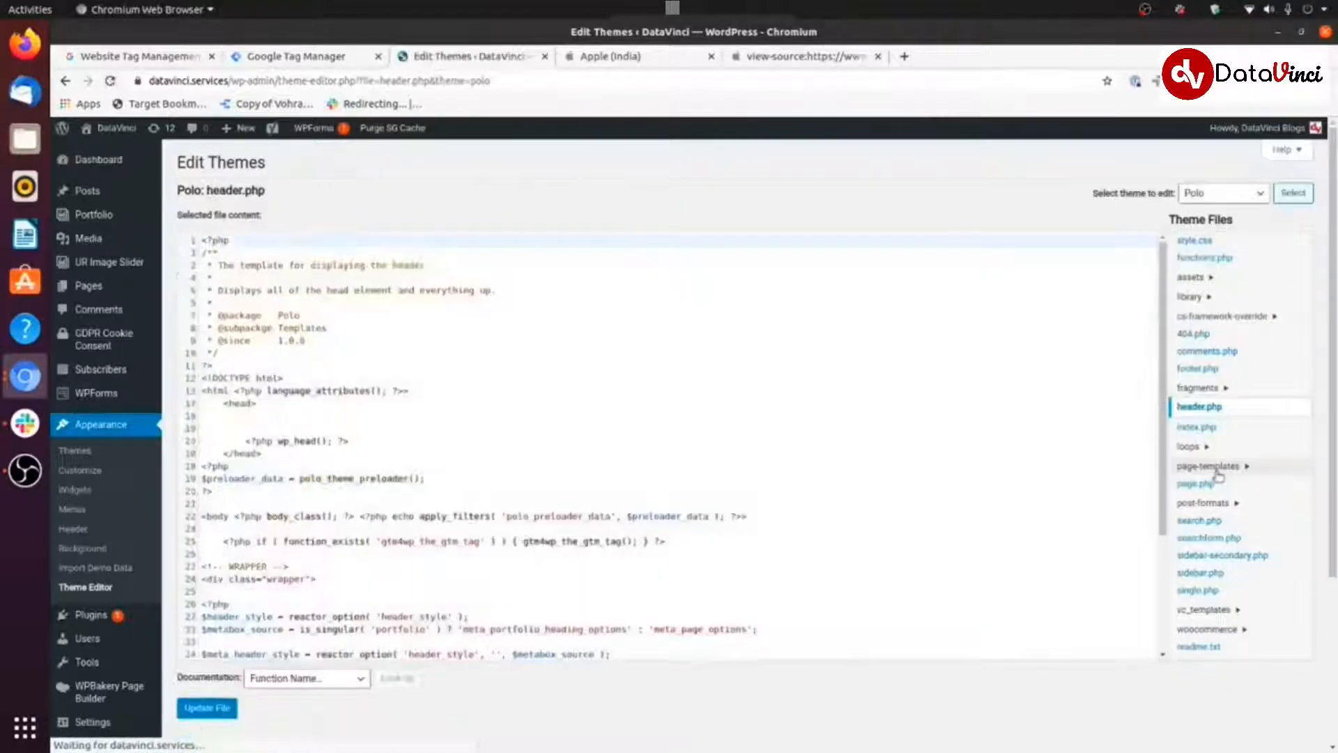
scroll(500, 436, "down", 1)
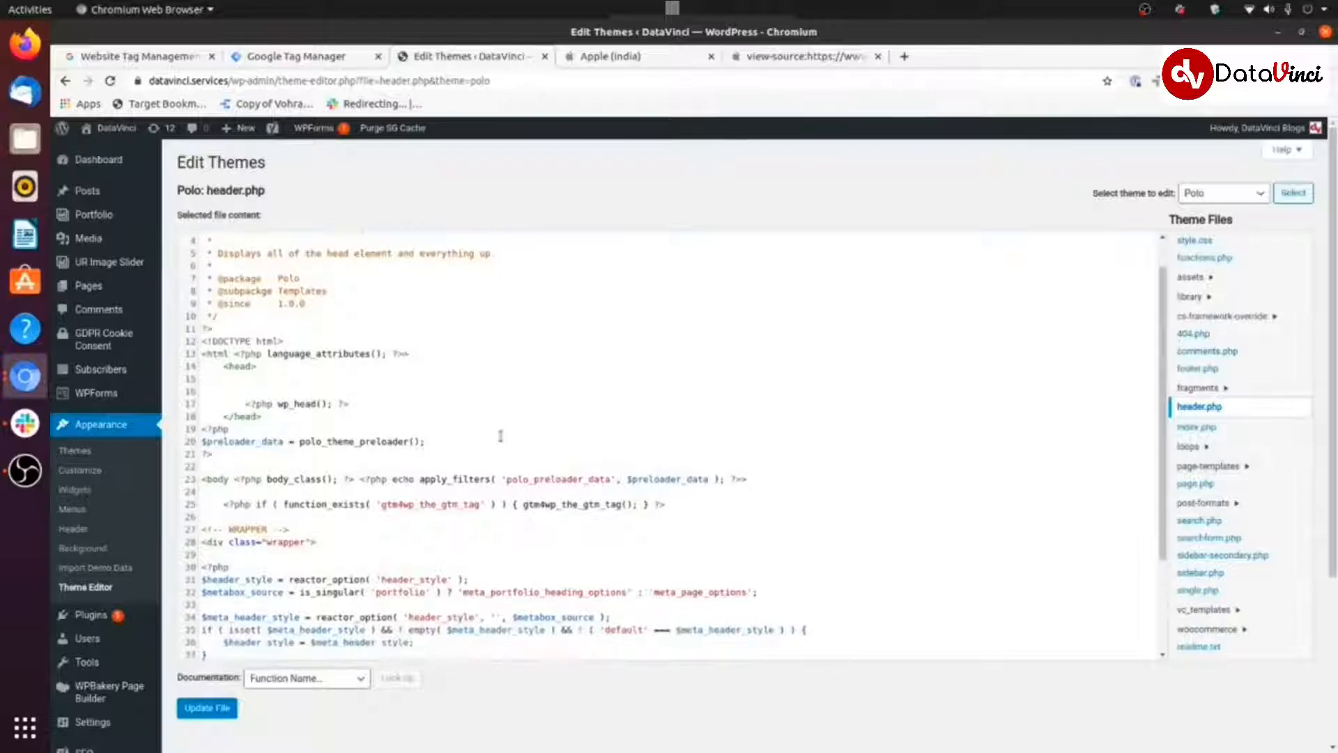
scroll(500, 436, "down", 1)
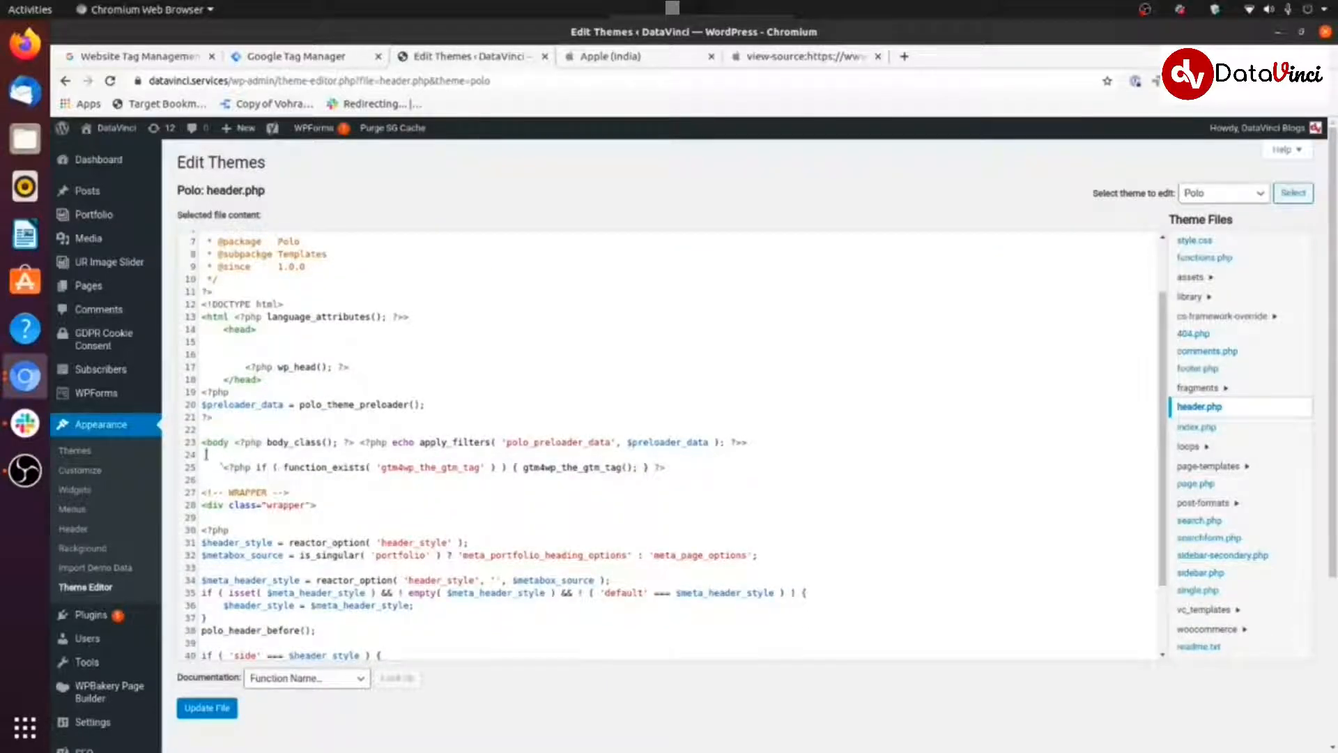
left_click_drag(201, 442, 290, 450)
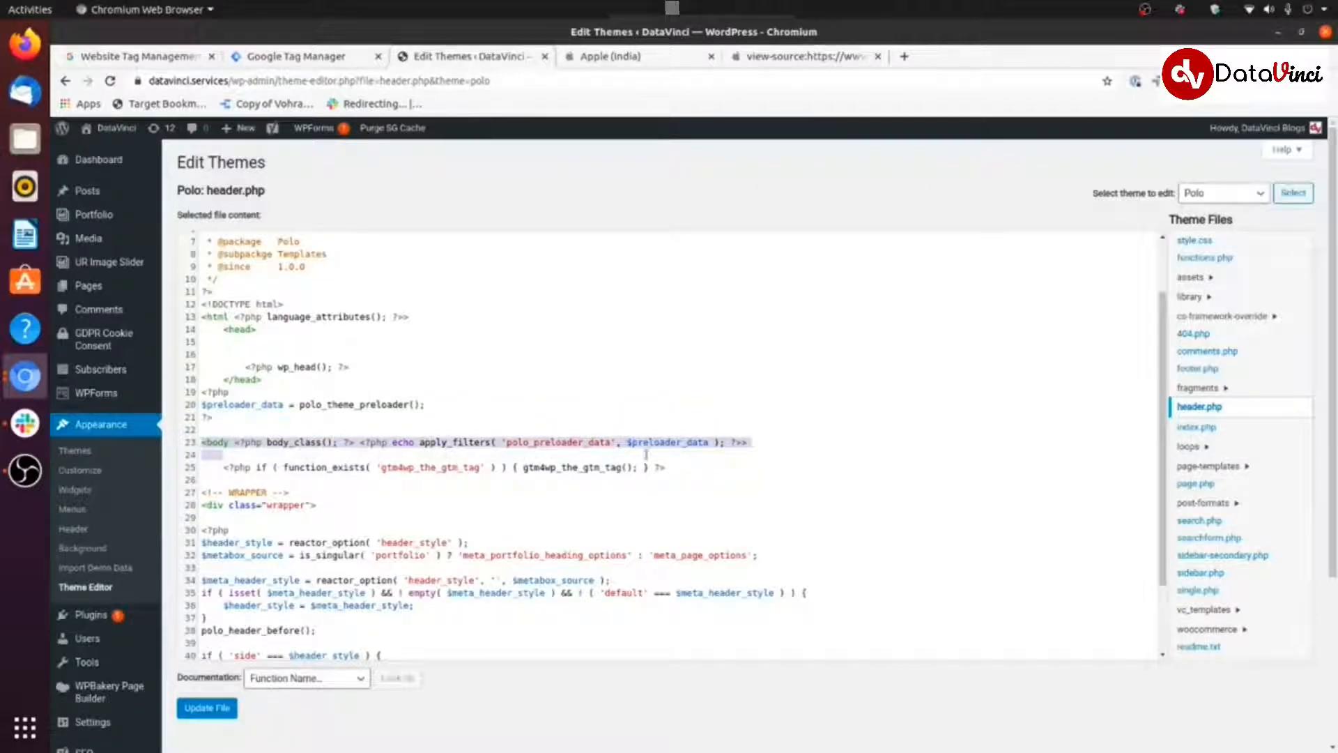
left_click_drag(222, 466, 671, 478)
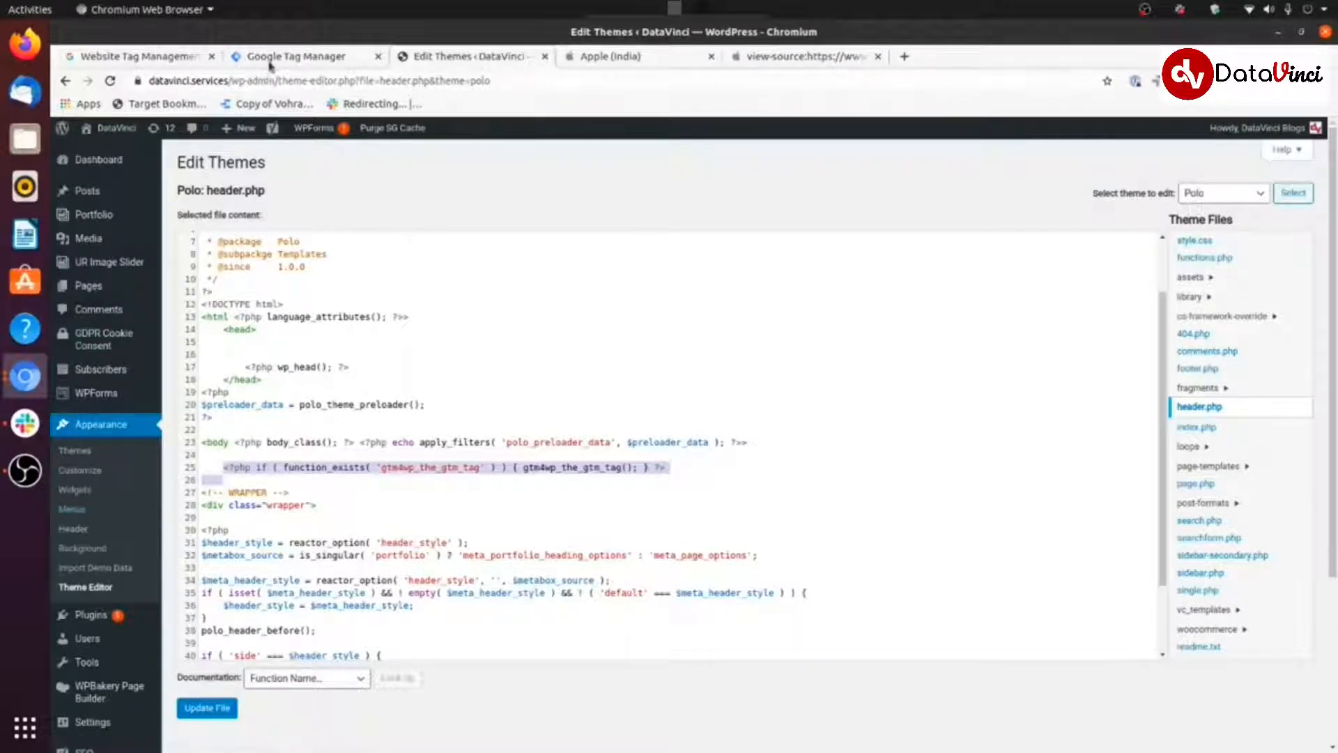
Switch to Tag Manager, open the installation page of the DataVinci account's datavinci blogs container and select the full head snippet
left_click(270, 60)
scroll(502, 343, "up", 5)
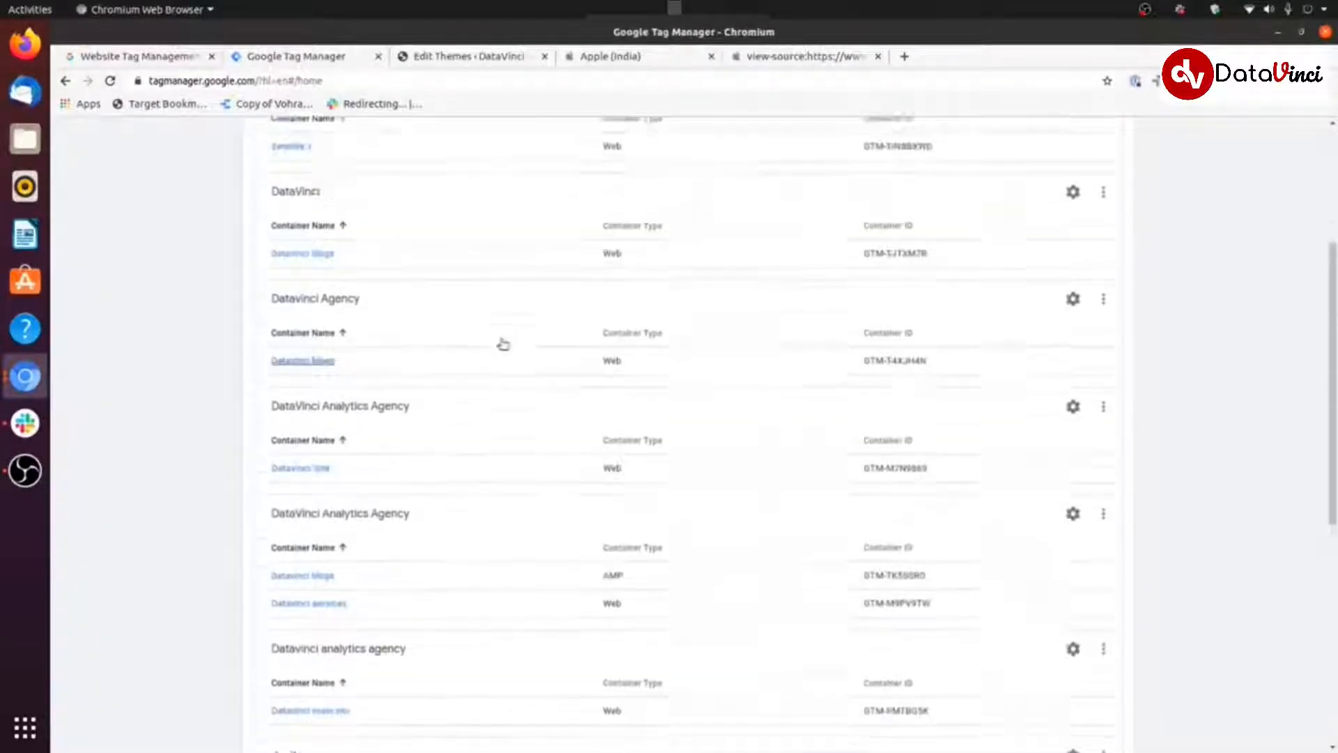
scroll(504, 344, "up", 2)
left_click(1102, 254)
left_click(1078, 336)
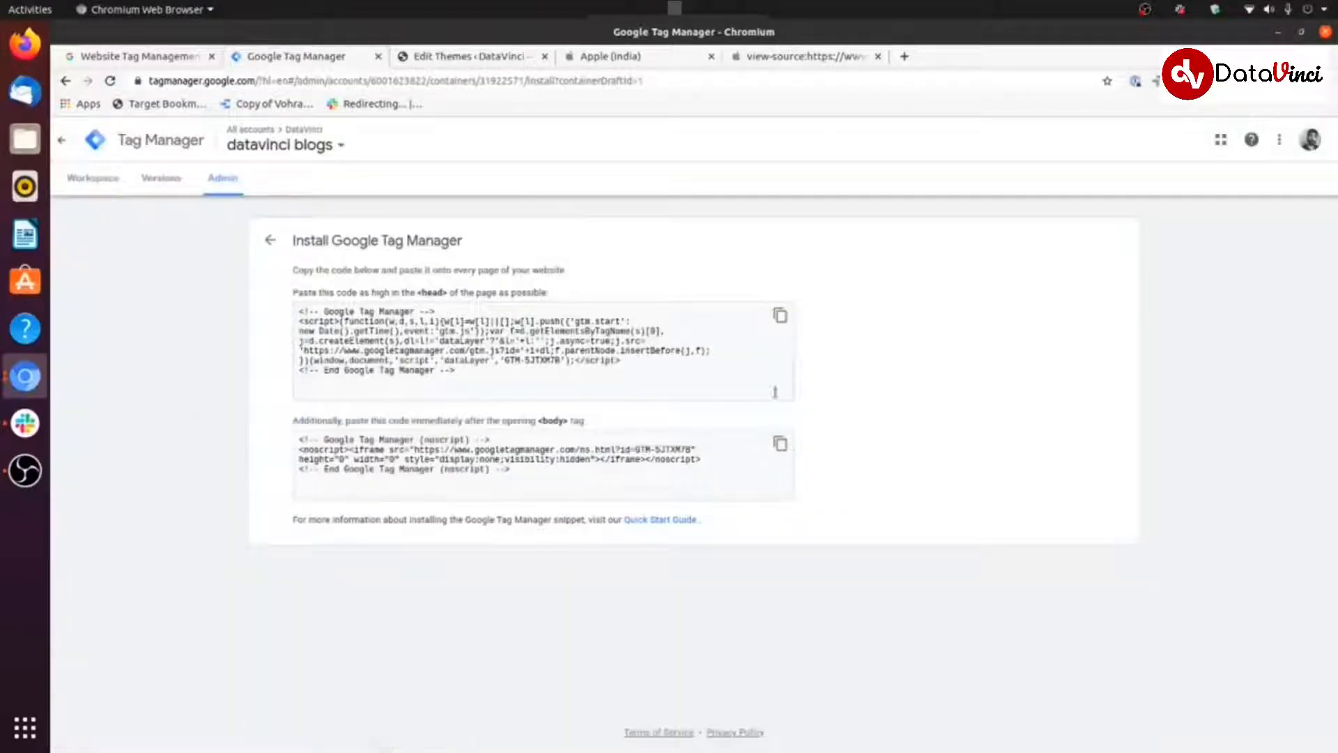
left_click_drag(457, 371, 294, 321)
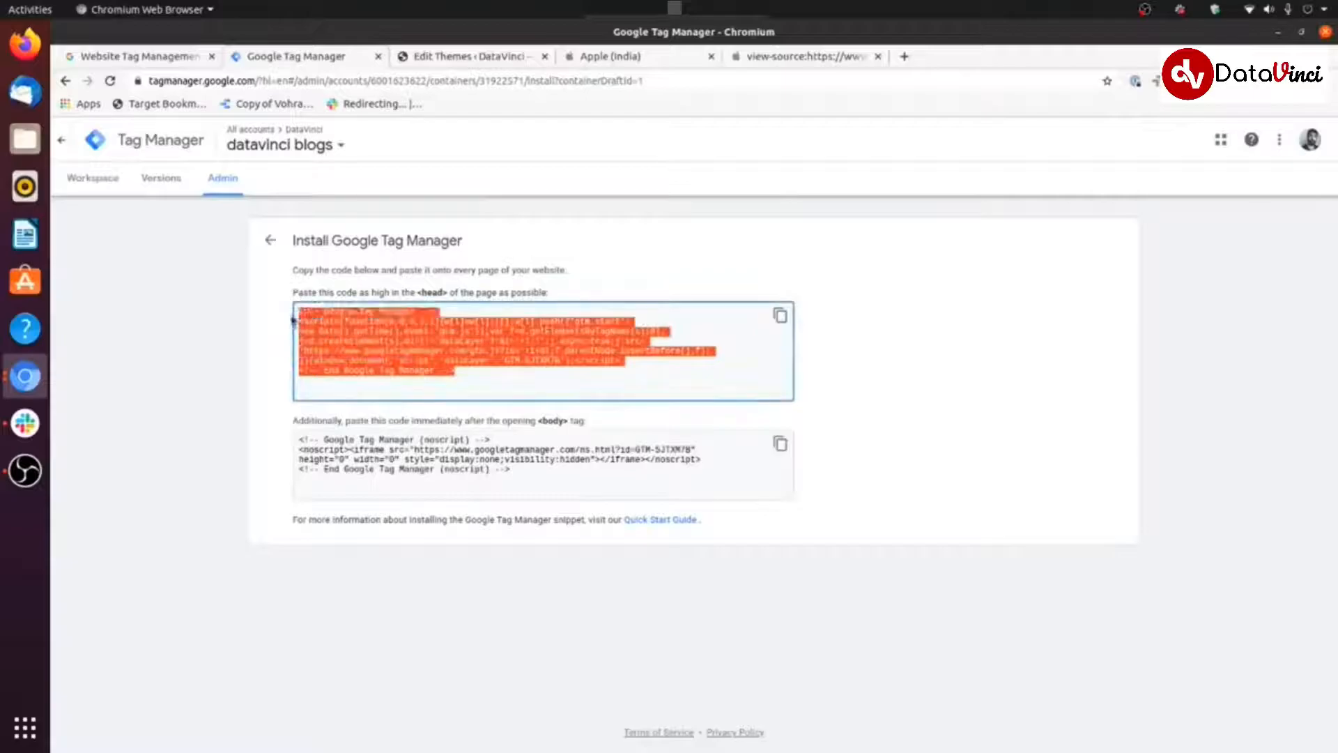
Return to the WordPress dashboard and open the Header and Footer Scripts settings
left_click(469, 60)
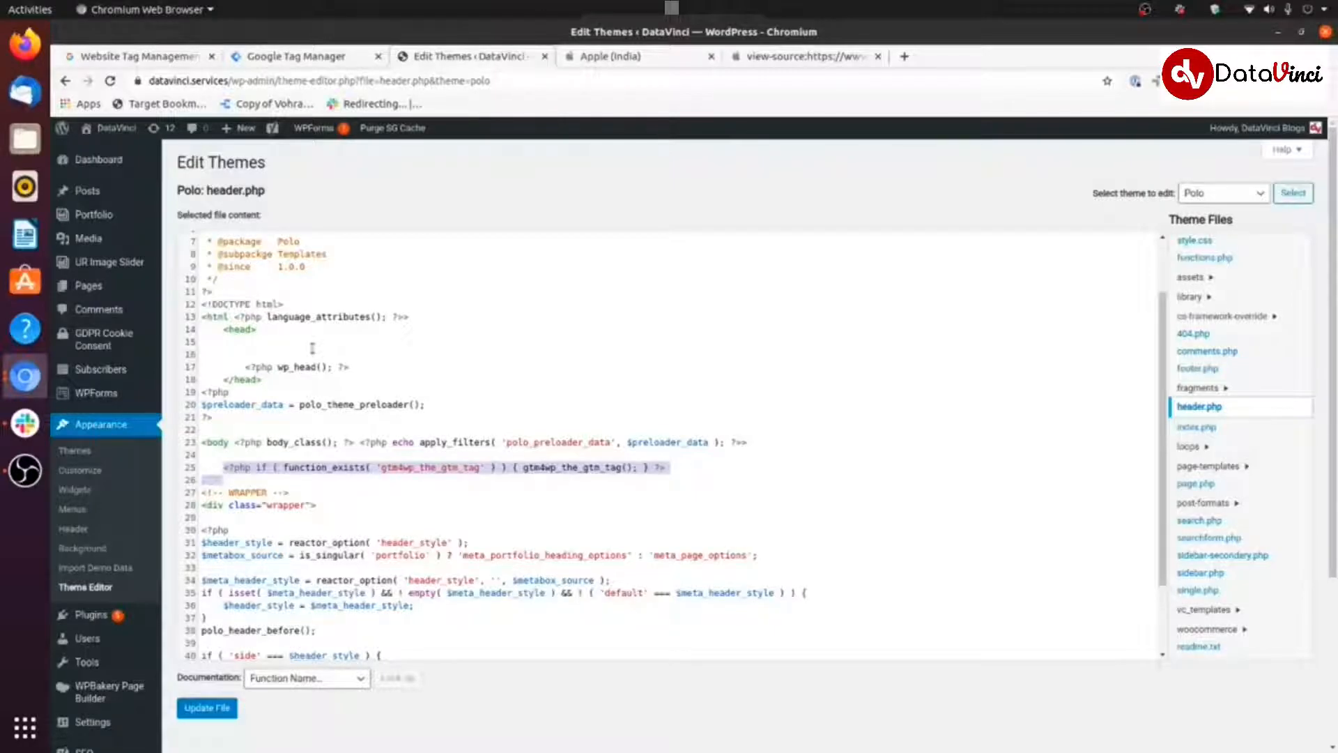
scroll(174, 439, "down", 3)
mouse_move(151, 469)
scroll(151, 469, "down", 1)
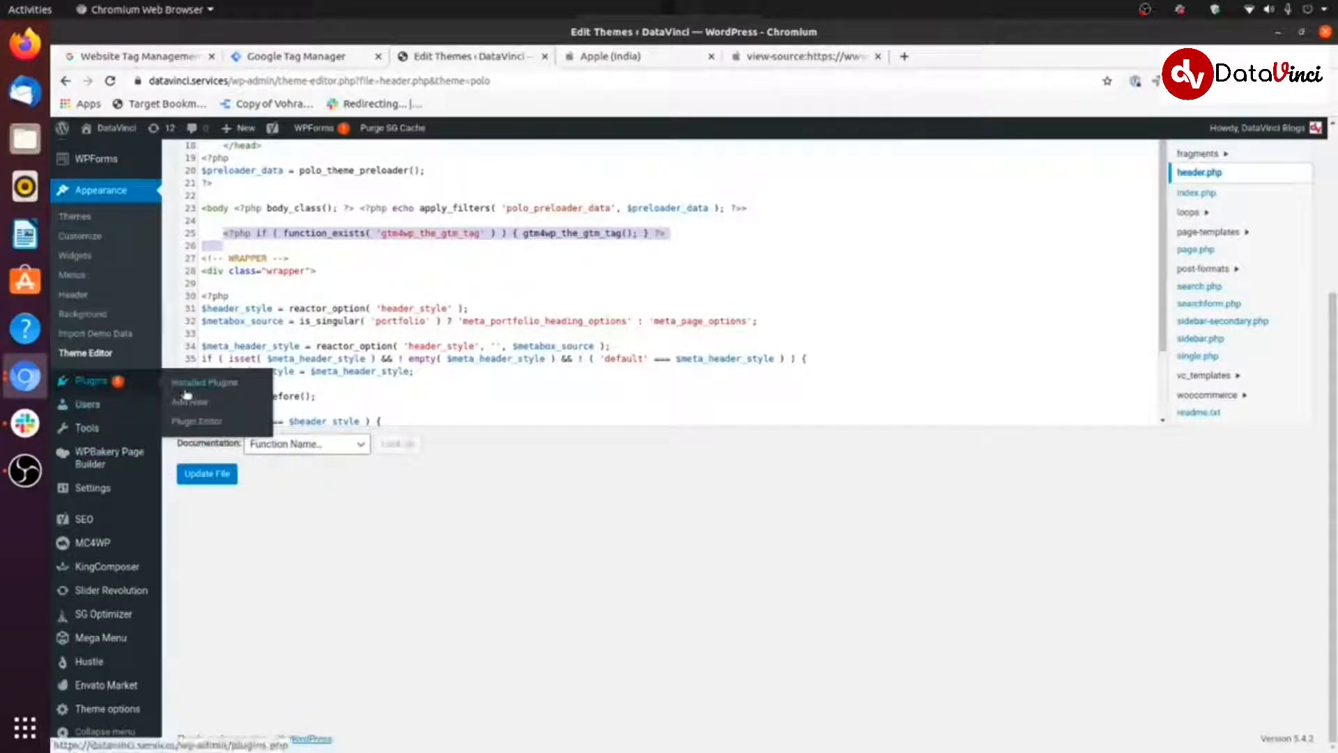
left_click(155, 383)
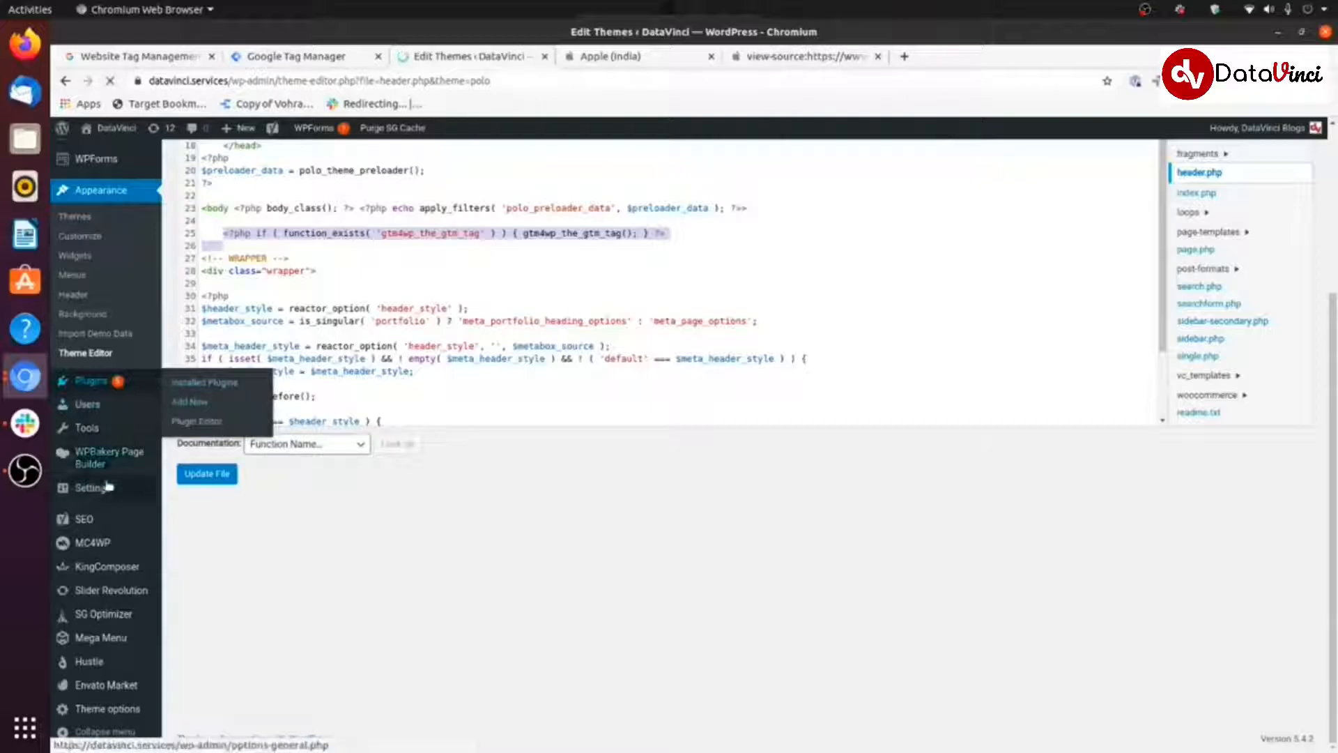
mouse_move(112, 487)
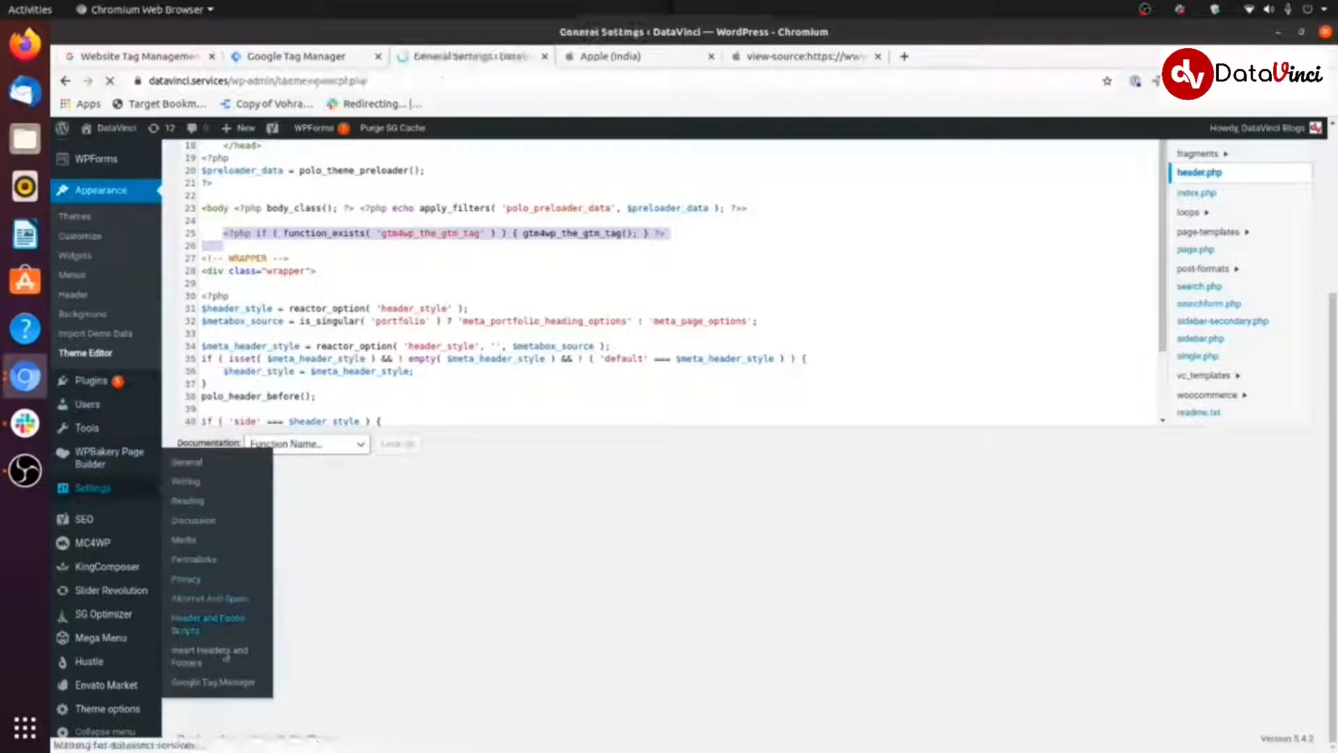
scroll(127, 554, "down", 1)
scroll(127, 554, "down", 5)
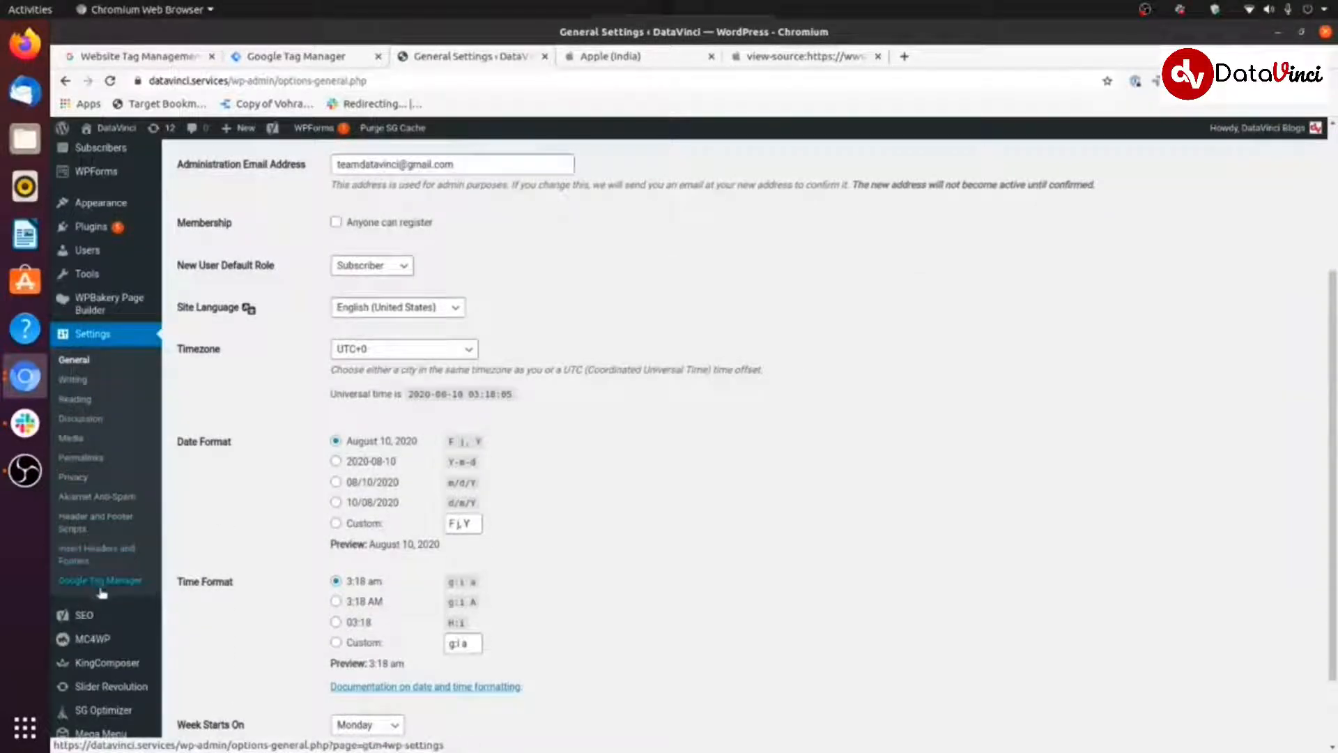
left_click(92, 523)
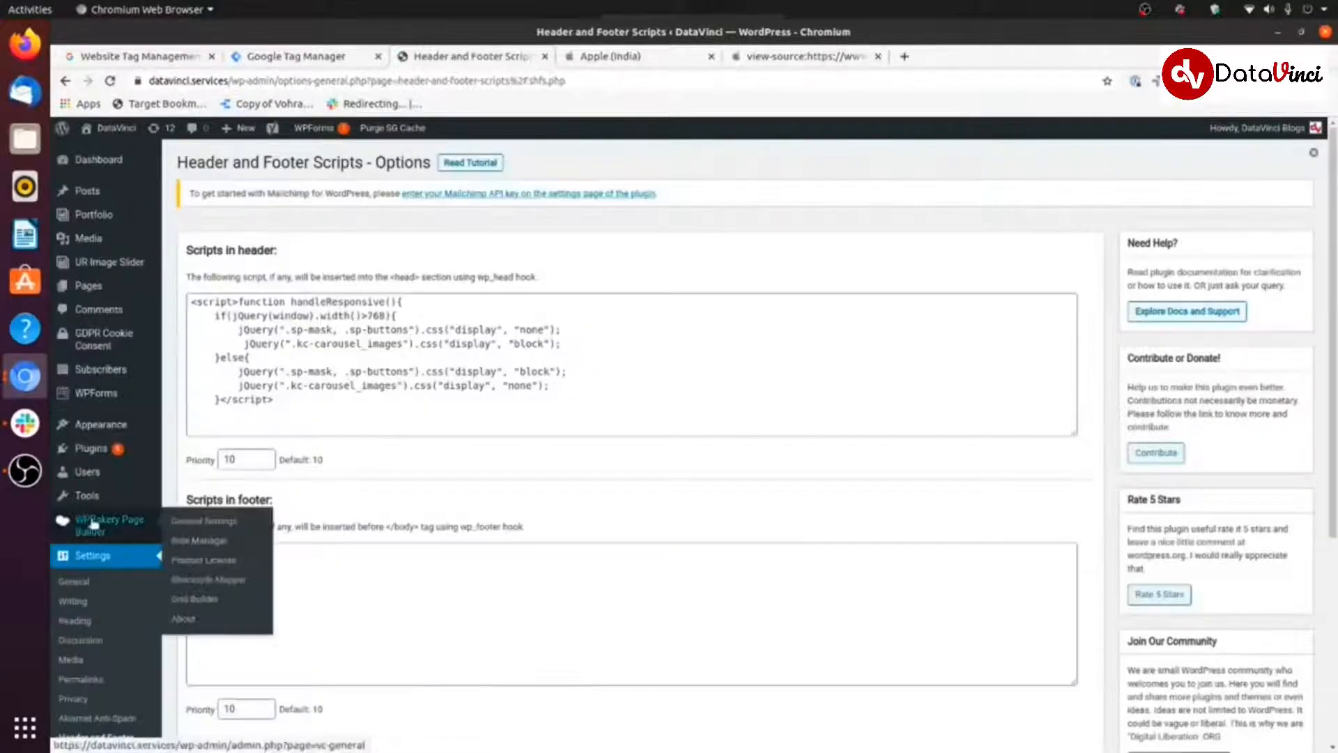
Examine the script boxes for the header and footer as possible places for the container code
scroll(129, 589, "down", 1)
scroll(127, 588, "down", 3)
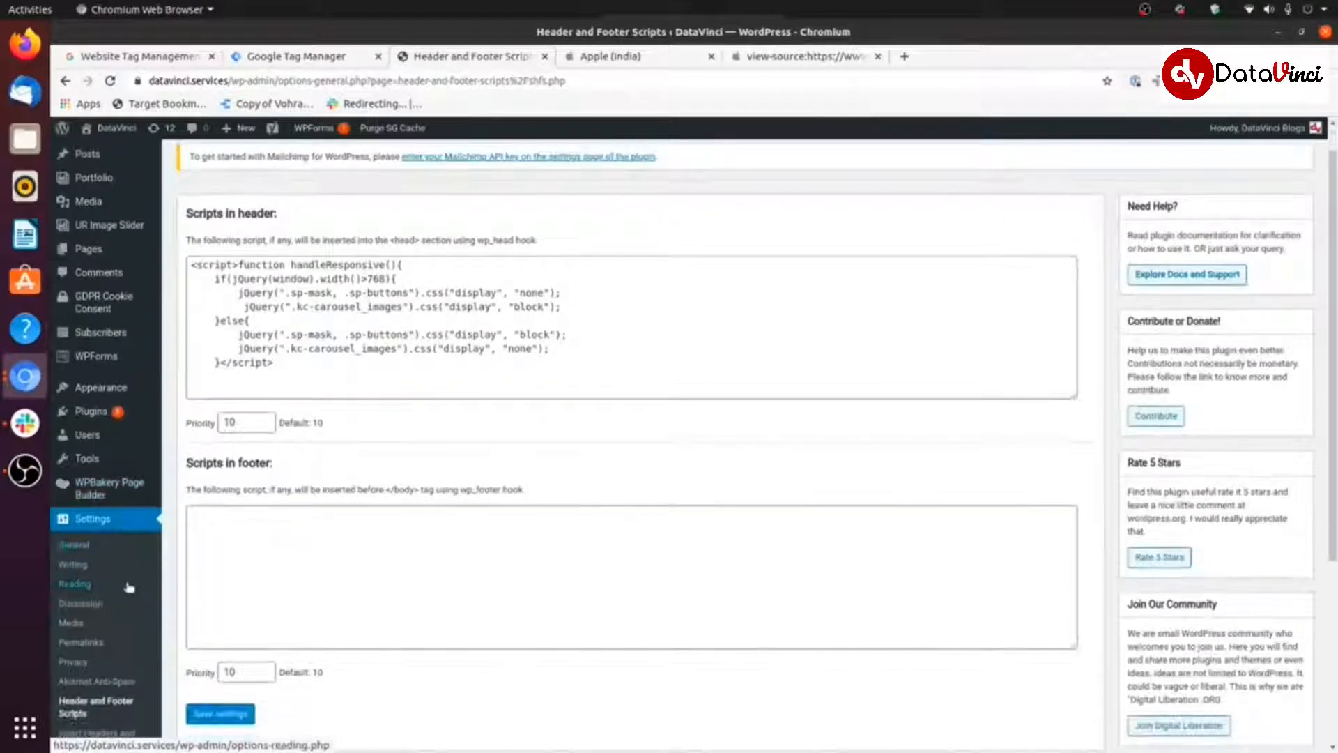
left_click(81, 591)
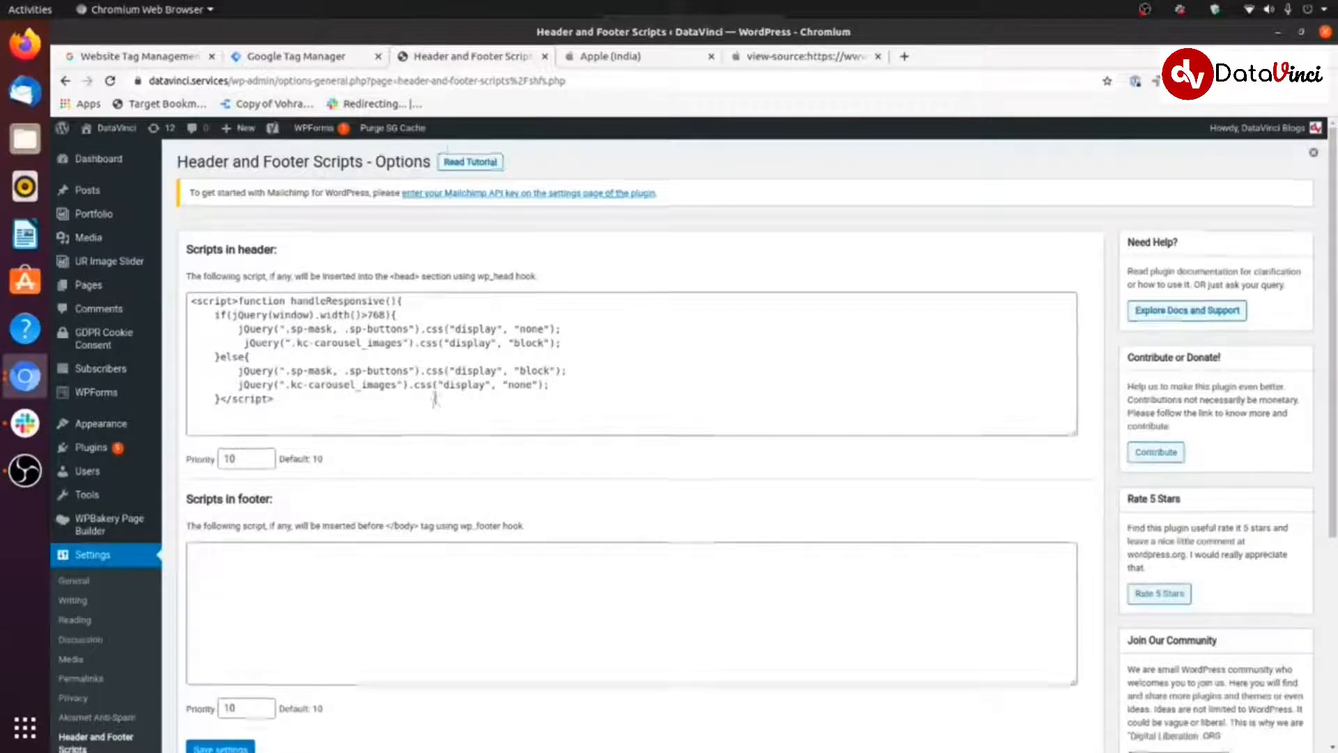
scroll(438, 402, "down", 5)
scroll(376, 306, "up", 5)
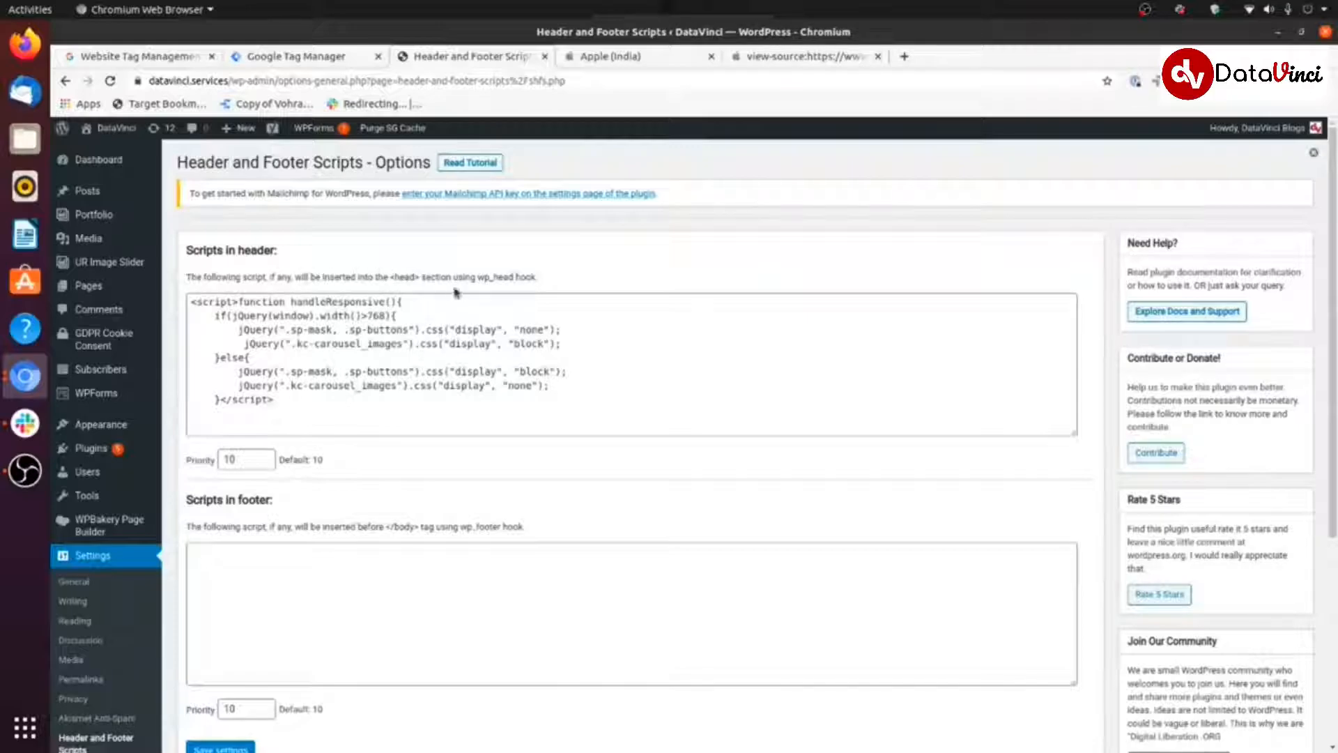
scroll(513, 448, "down", 1)
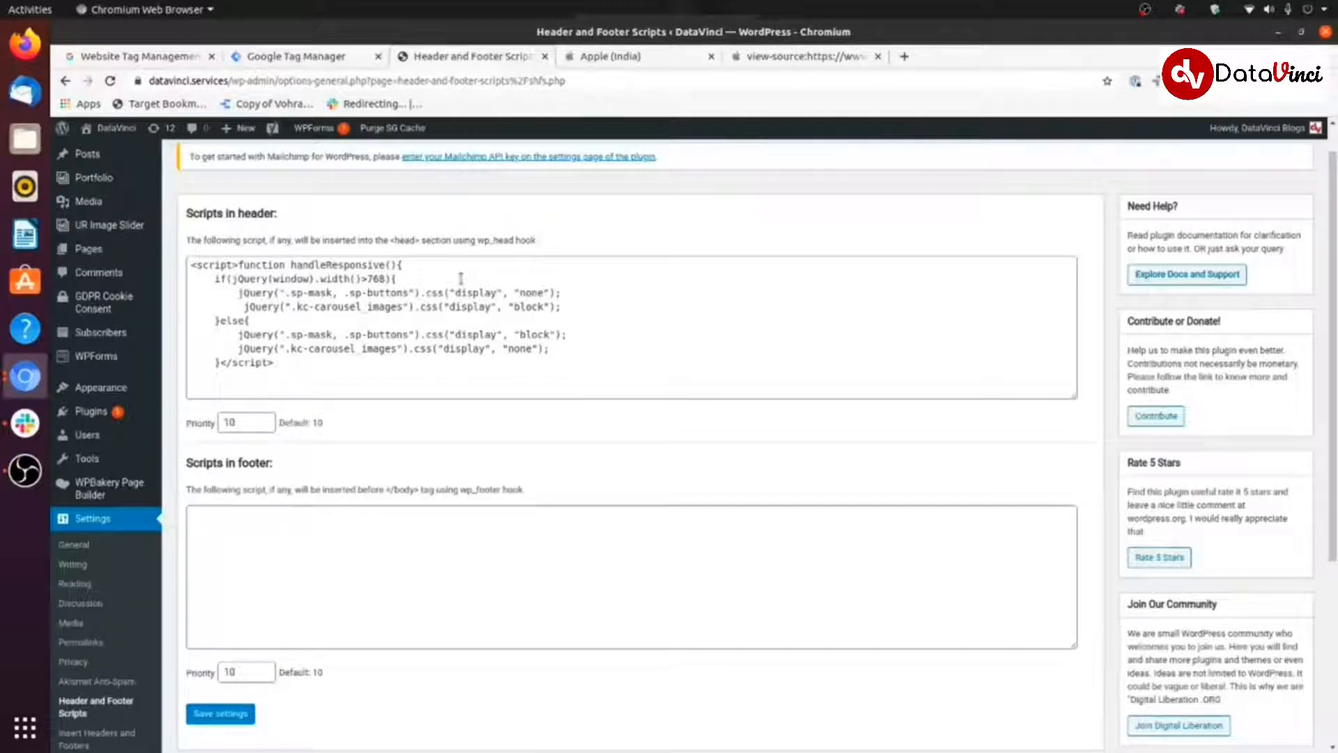
Leave the datavinci blogs installation page in Tag Manager and review the tags summary in the DataVinci website's preview pane
left_click(355, 61)
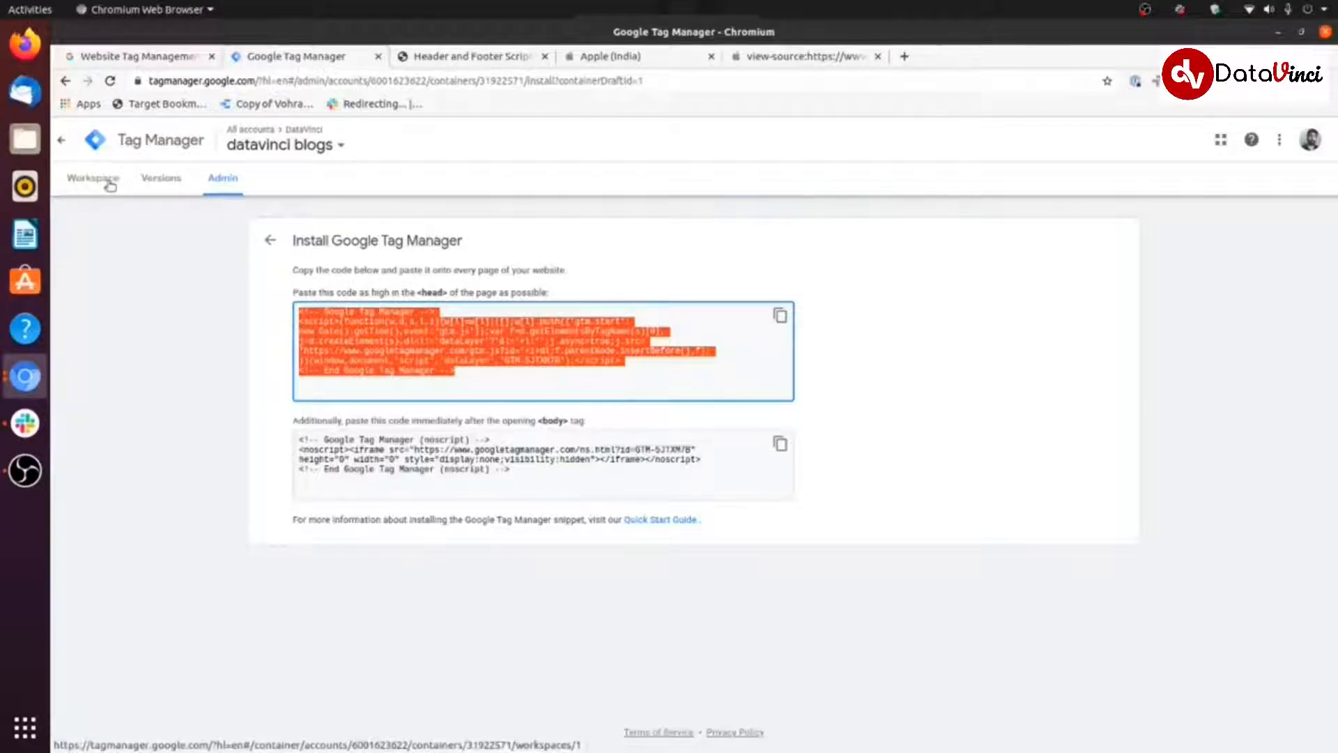
left_click(61, 140)
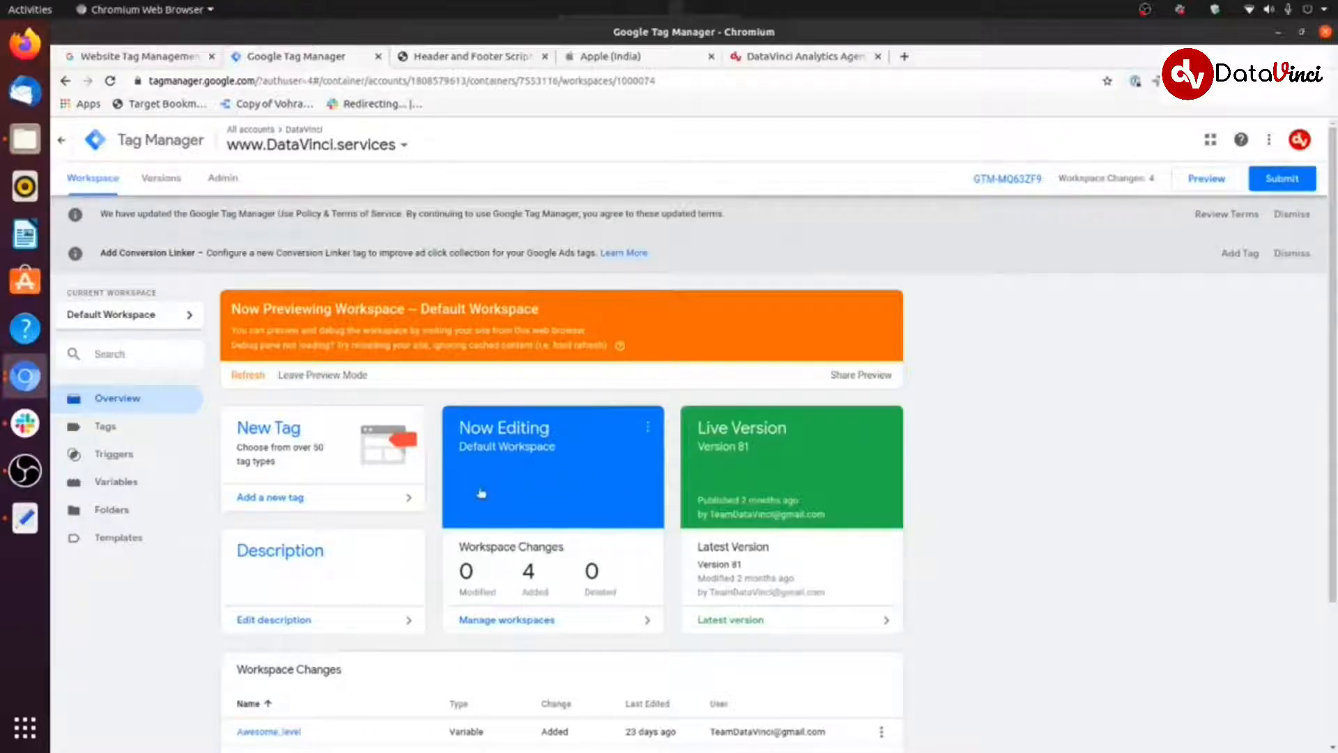
left_click(771, 57)
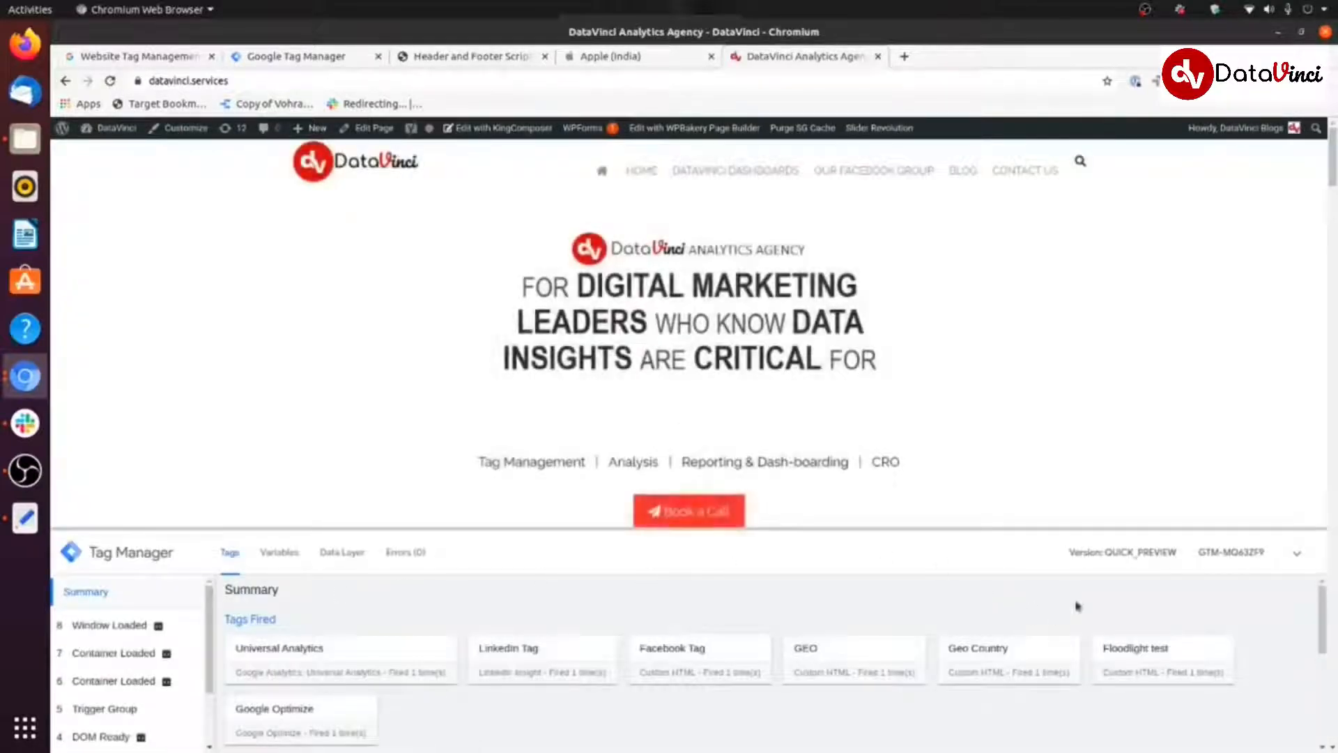
scroll(514, 621, "down", 3)
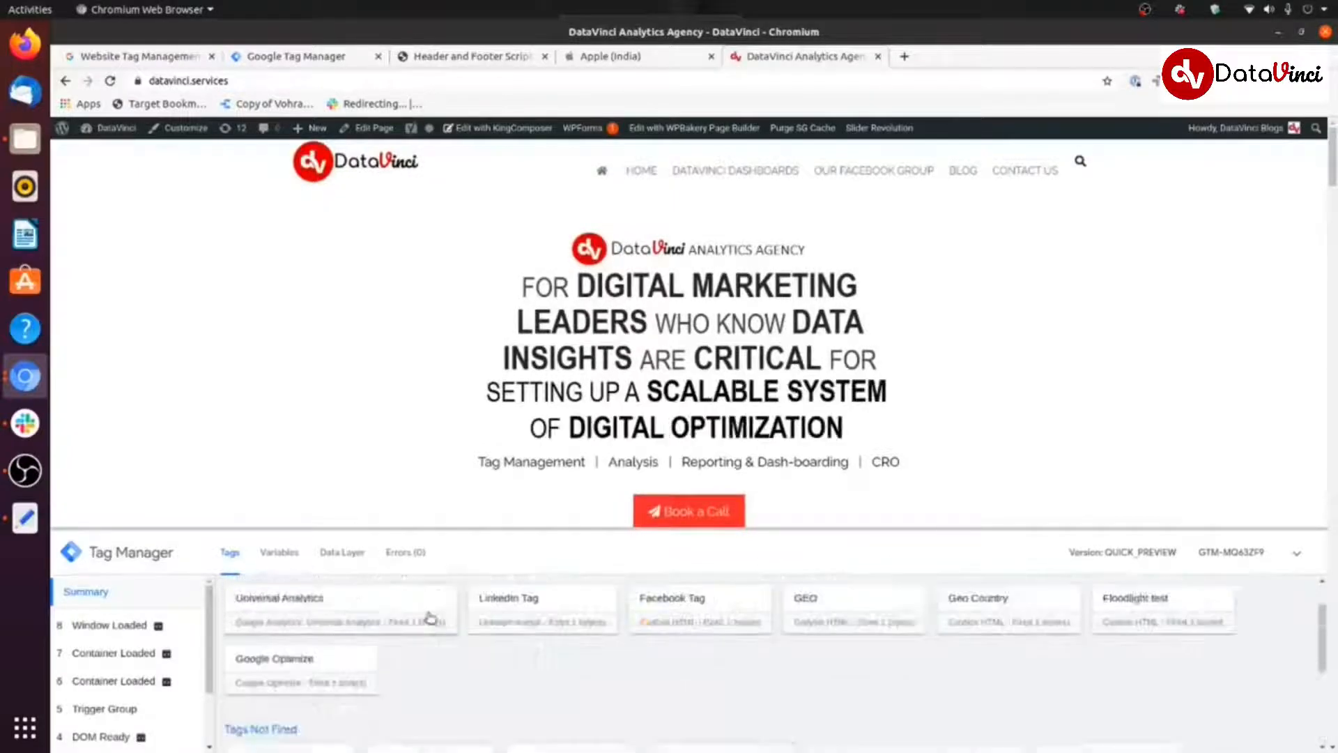
scroll(430, 618, "up", 3)
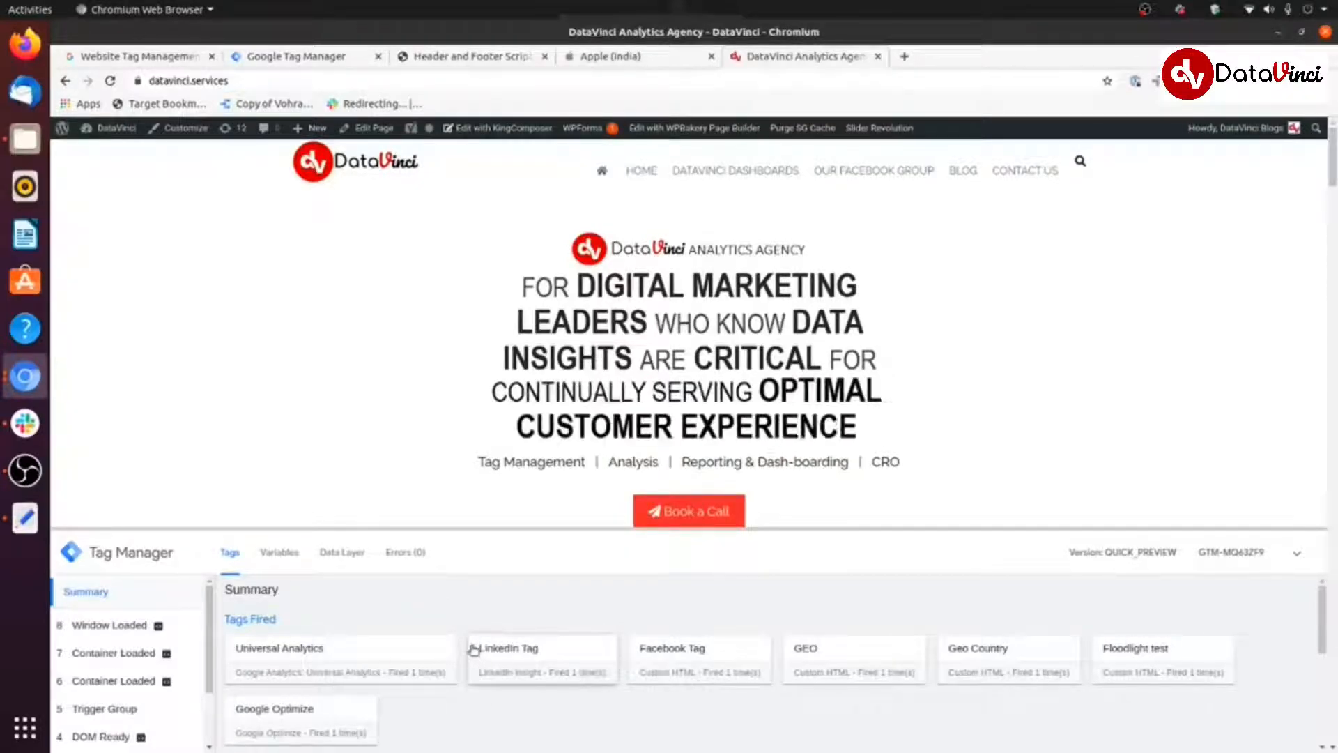
Examine the list of recorded events beside the tags summary in the website's preview pane
scroll(174, 624, "down", 2)
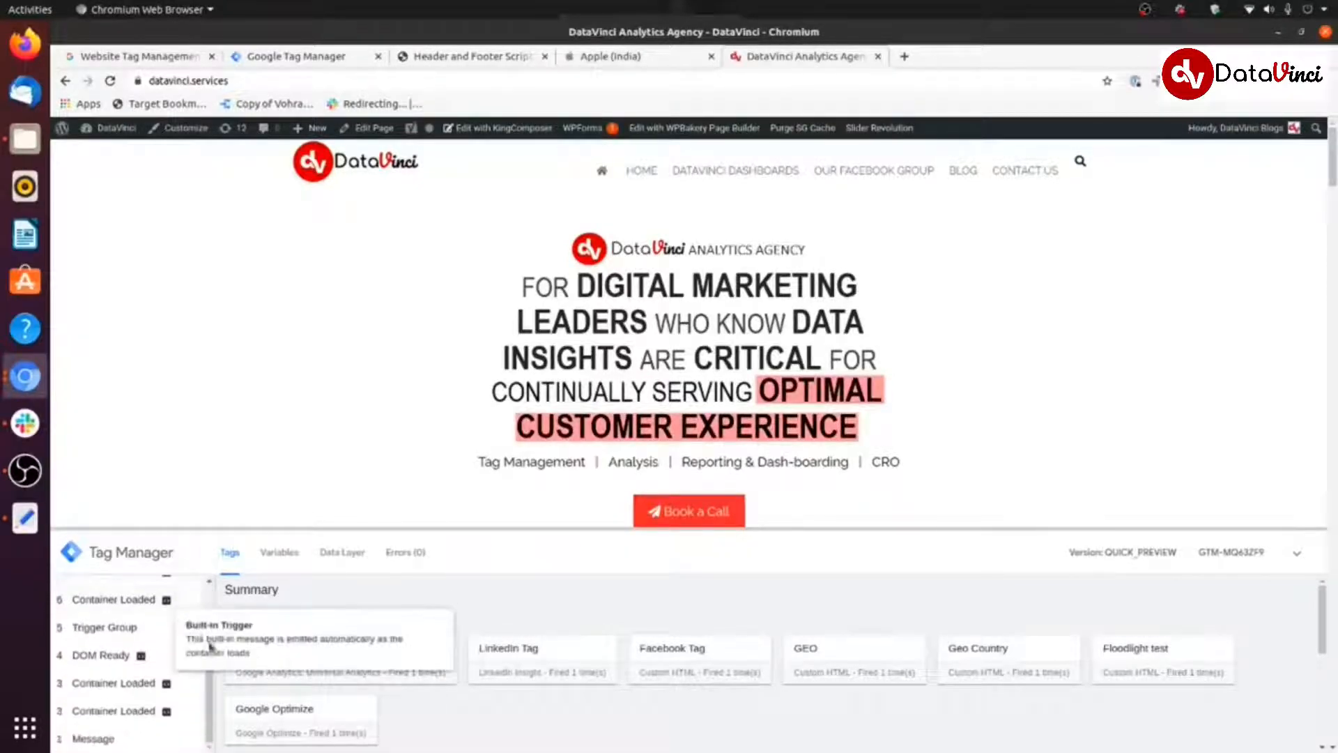
scroll(358, 686, "down", 2)
scroll(573, 683, "up", 3)
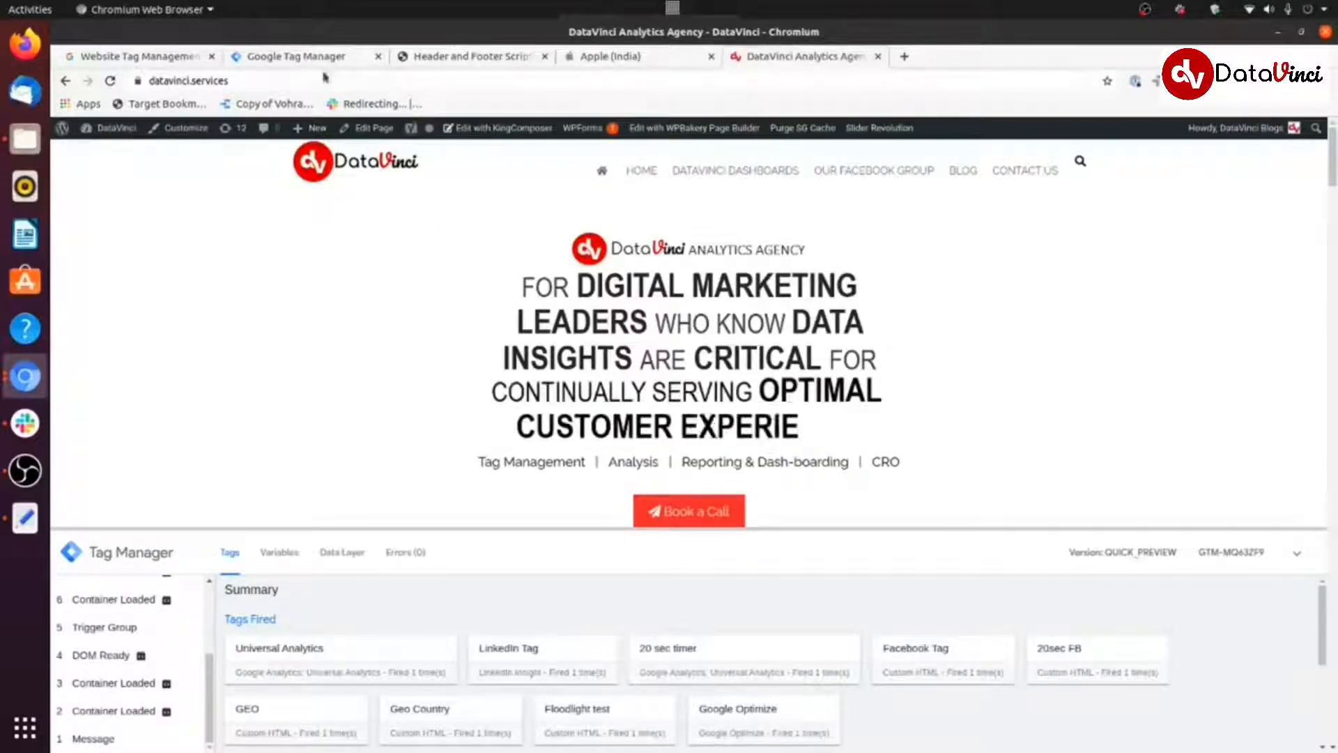
left_click(307, 57)
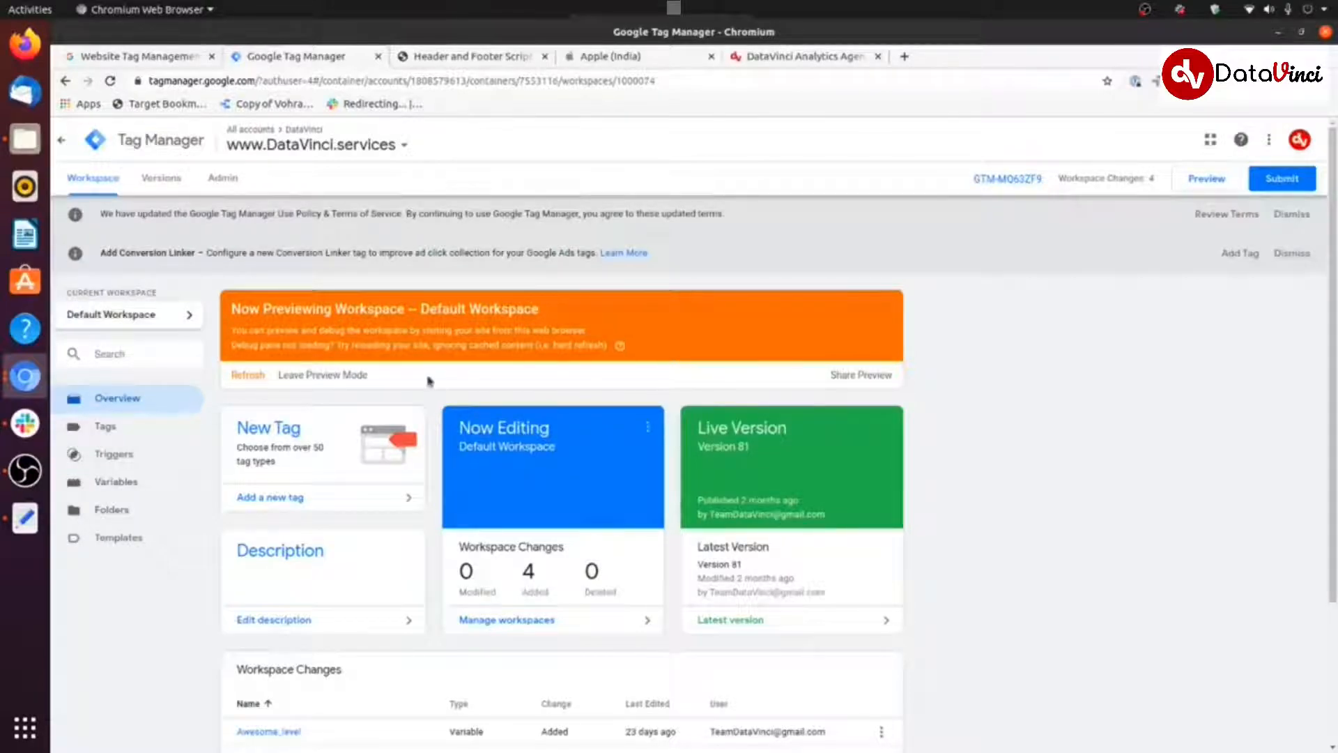
left_click(237, 176)
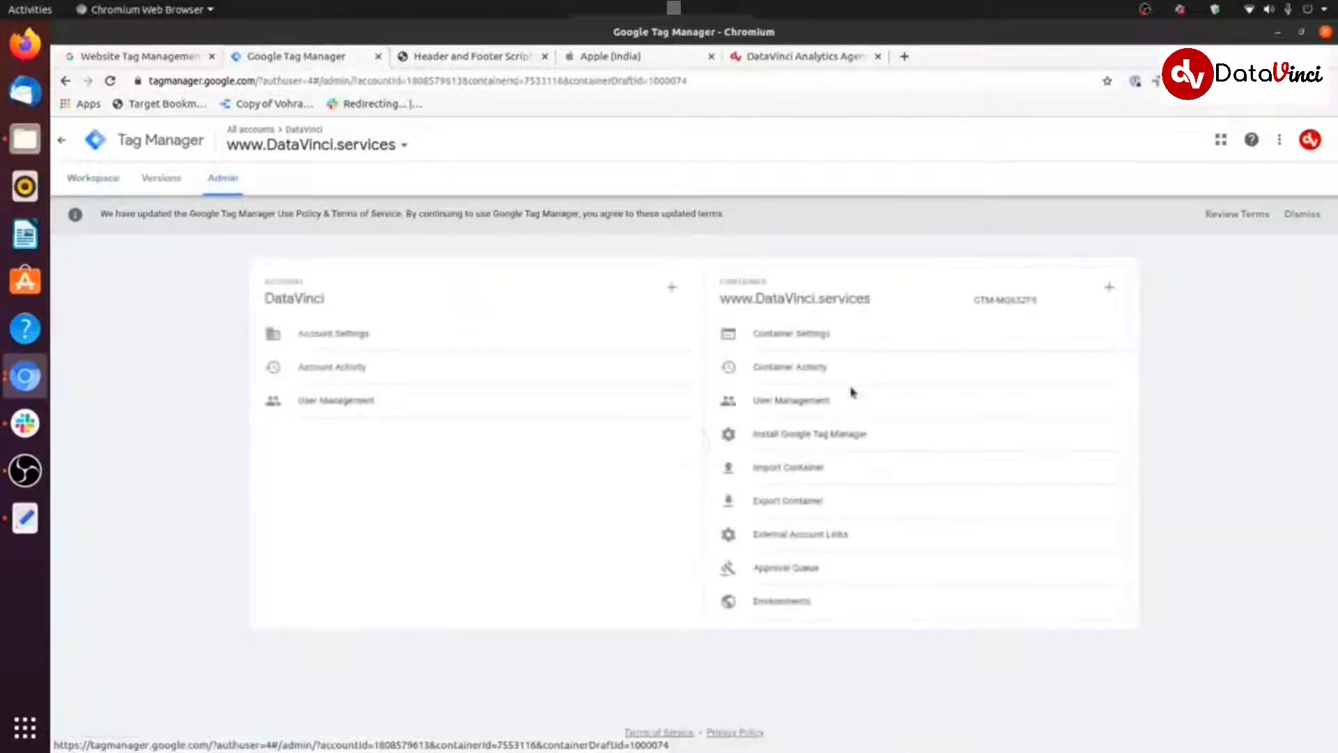
left_click(775, 434)
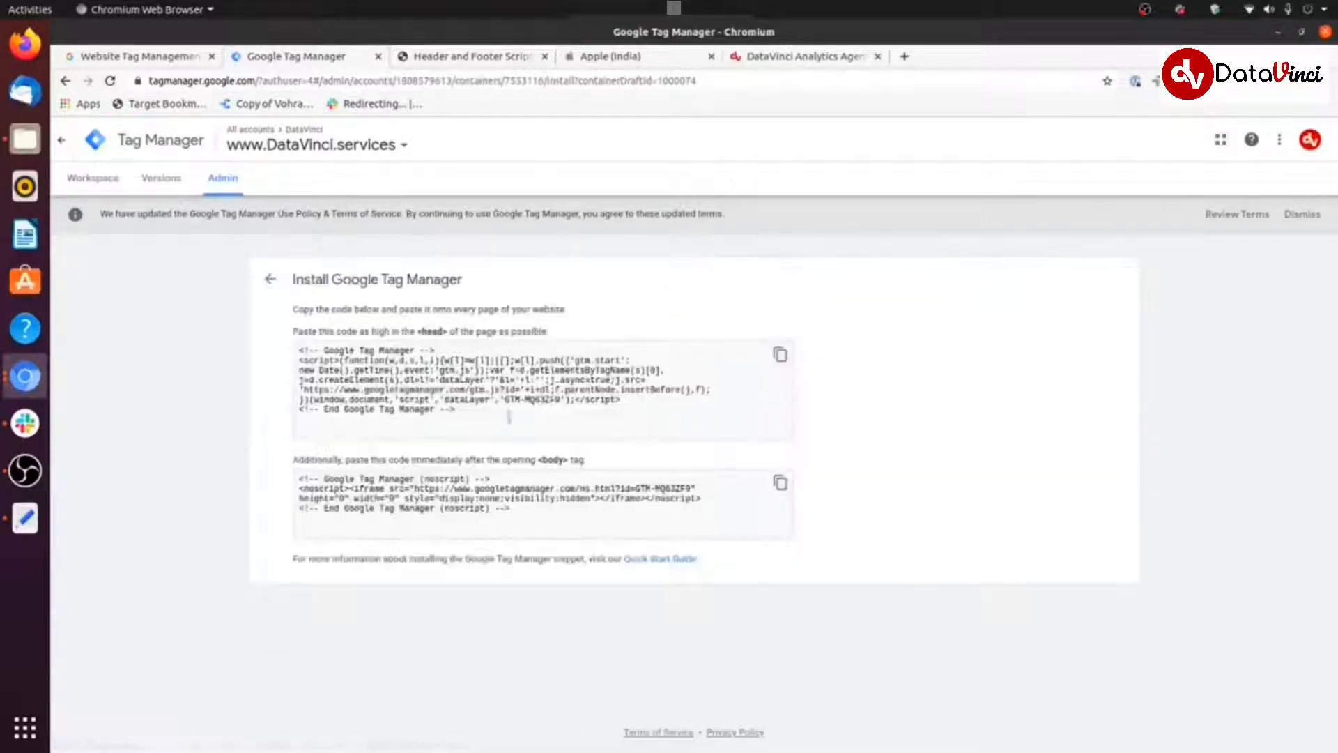
left_click(294, 344)
key("ctrl+c")
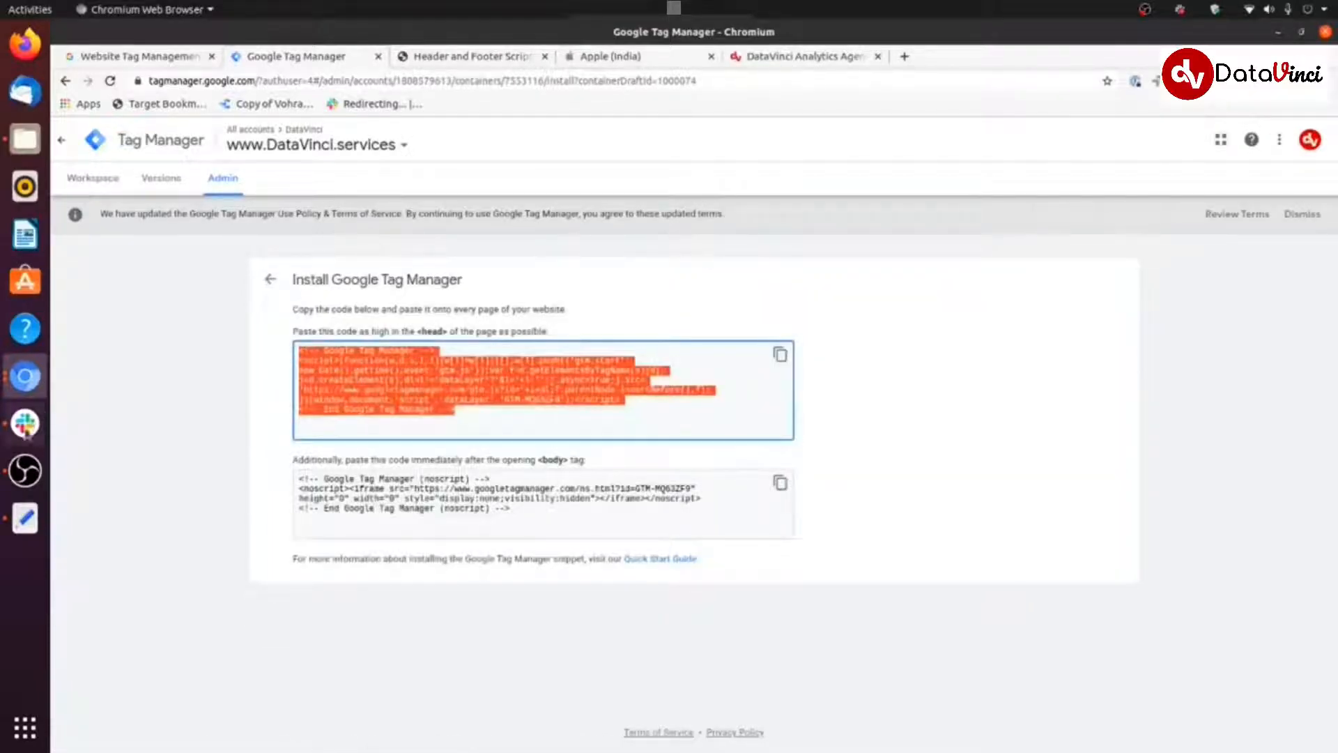
left_click(25, 517)
key("ctrl+v")
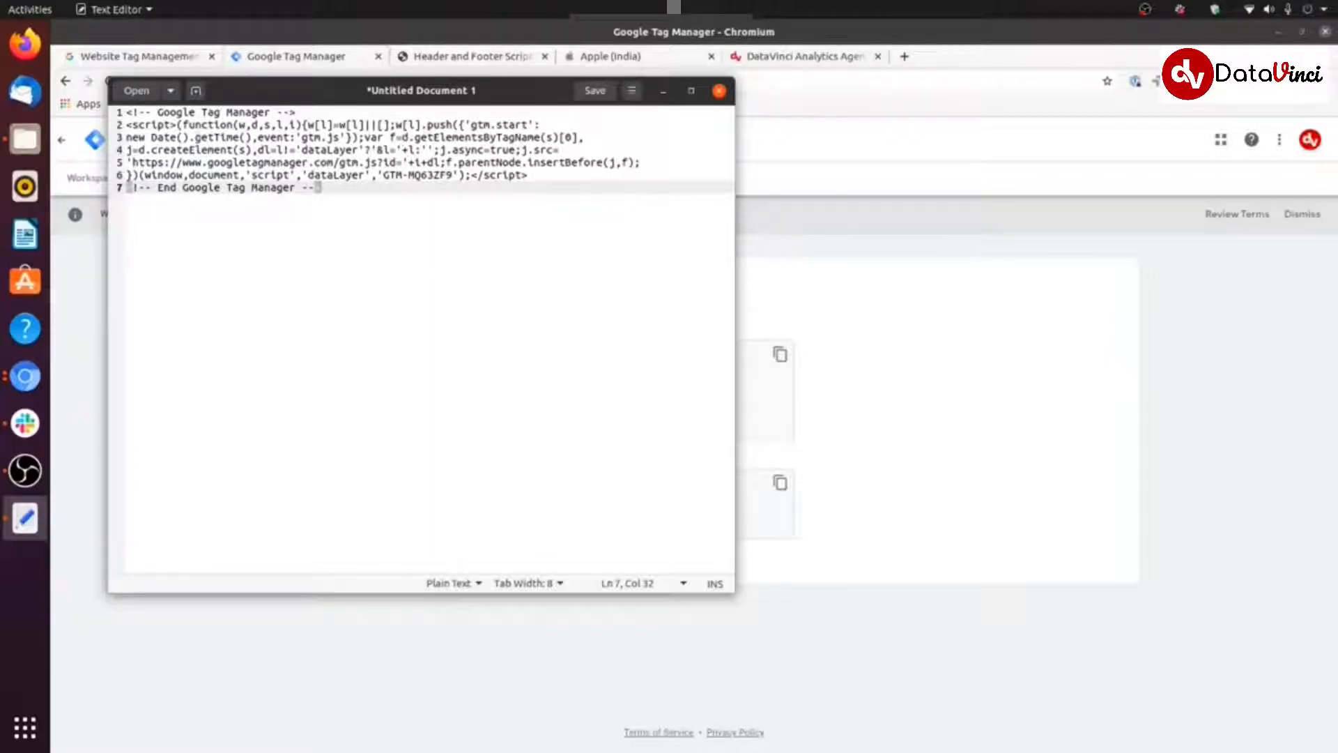
Separate the function body starting with {w[l] from the function(w,d,s,l,i) declaration with two blank lines
left_click(305, 125)
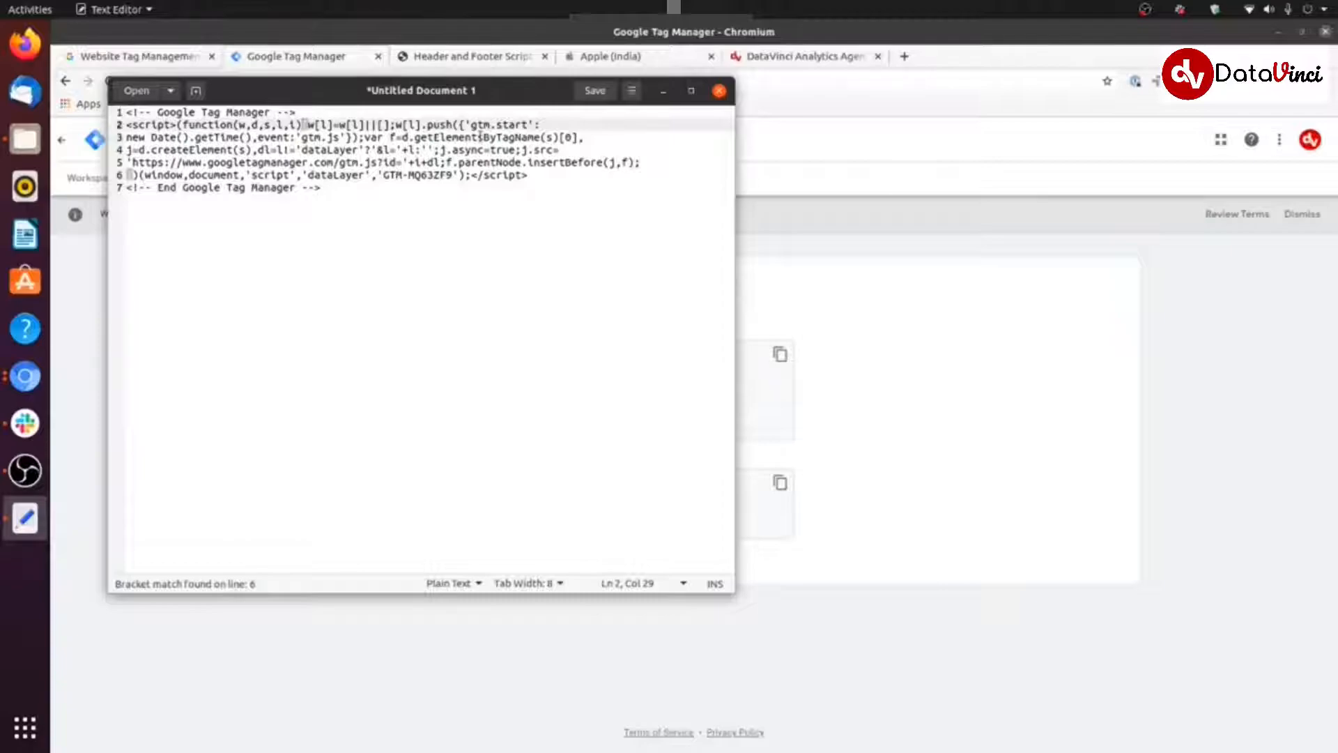
key("Return")
key("Return")
key("Return")
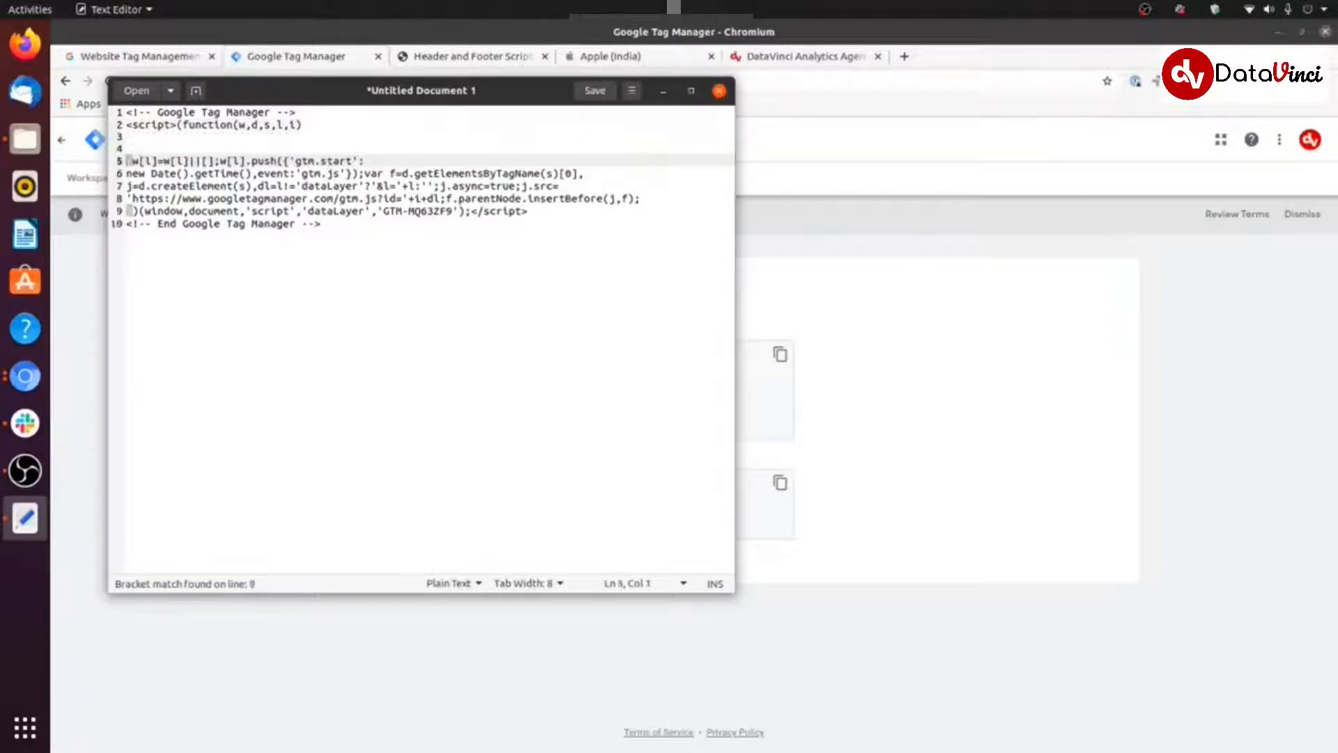
Move the function(w,d,s,l,i) declaration onto its own line, one blank line below the opening script tag
key("Up")
key("Up")
key("Up")
key("Right")
key("Right")
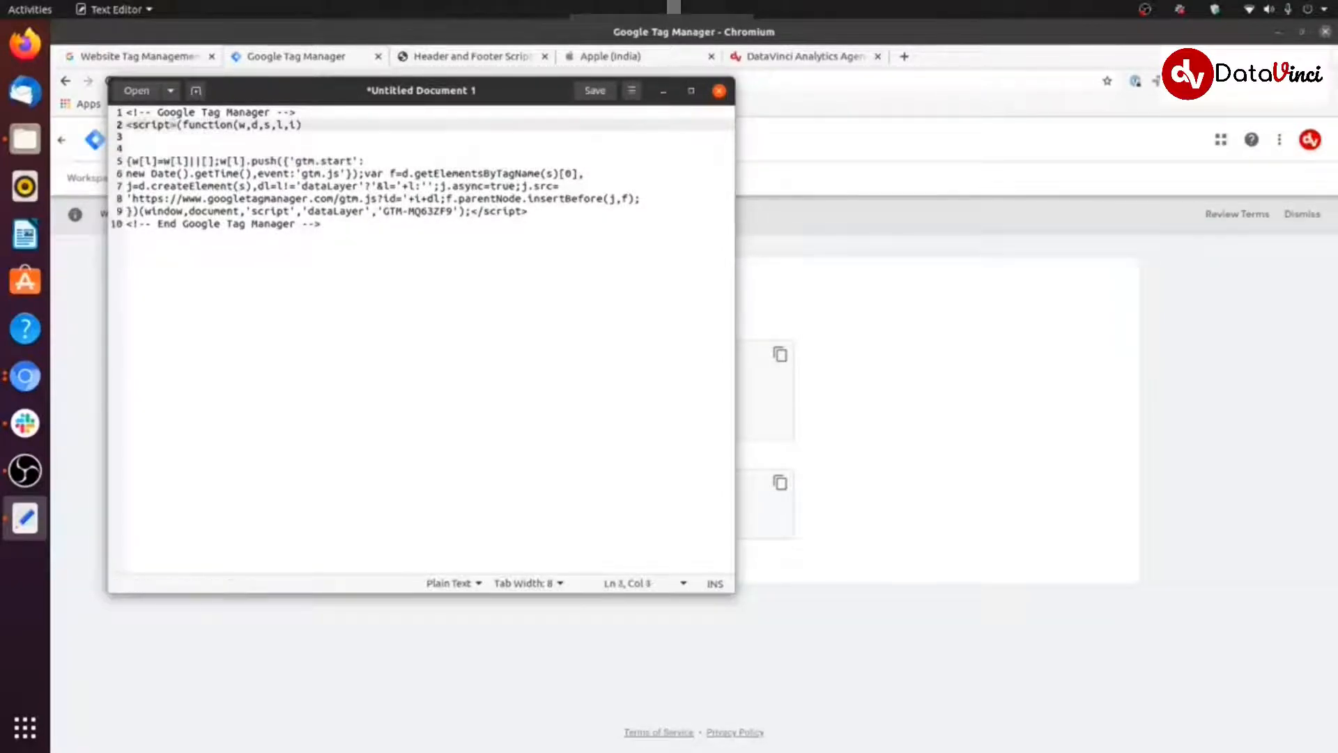
key("Right")
key("Right")
key("Right")
key("Return")
key("Return")
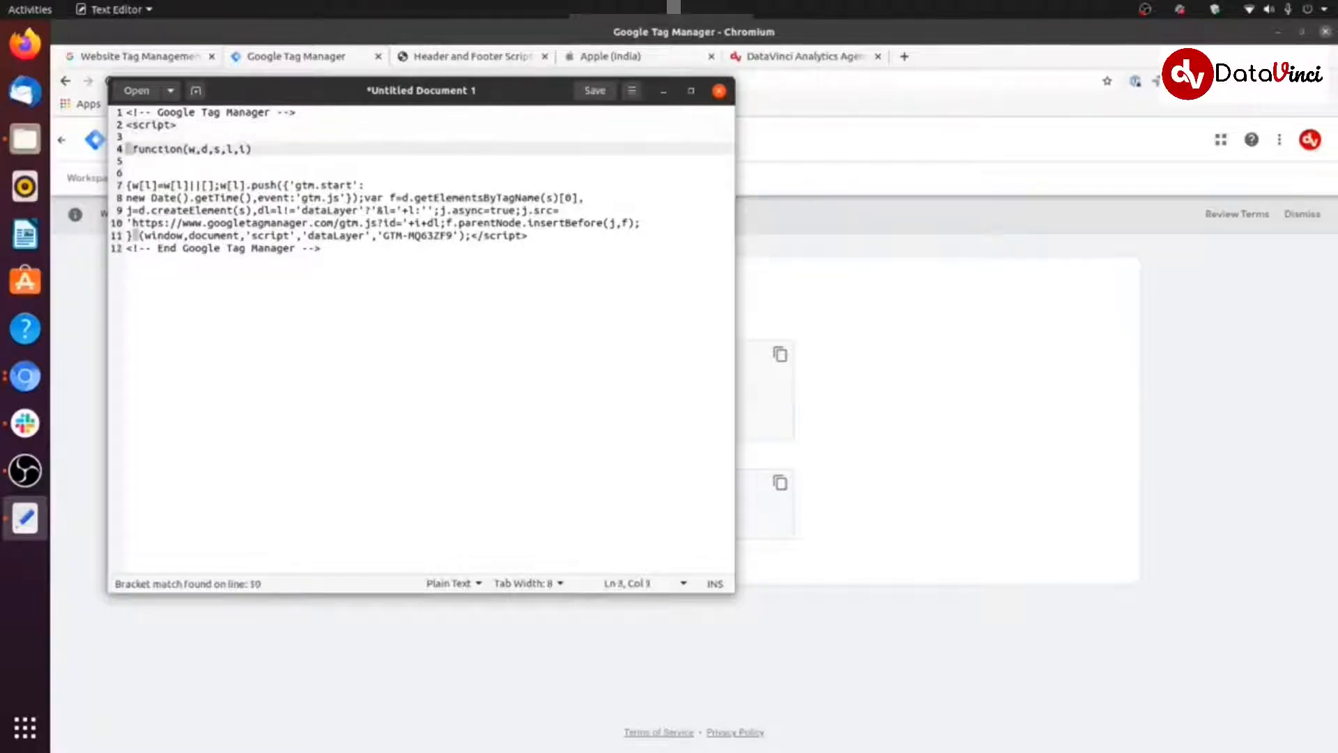
Break off the argument list starting with (window,document after the function's closing brackets, leaving three blank lines above it
key("Right")
key("Right")
key("Right")
key("Right")
key("Right")
key("Right")
key("Right")
key("Right")
key("Right")
key("Right")
key("Right")
key("Right")
key("Right")
key("Right")
key("Right")
key("Right")
key("Right")
key("Right")
key("Right")
key("Right")
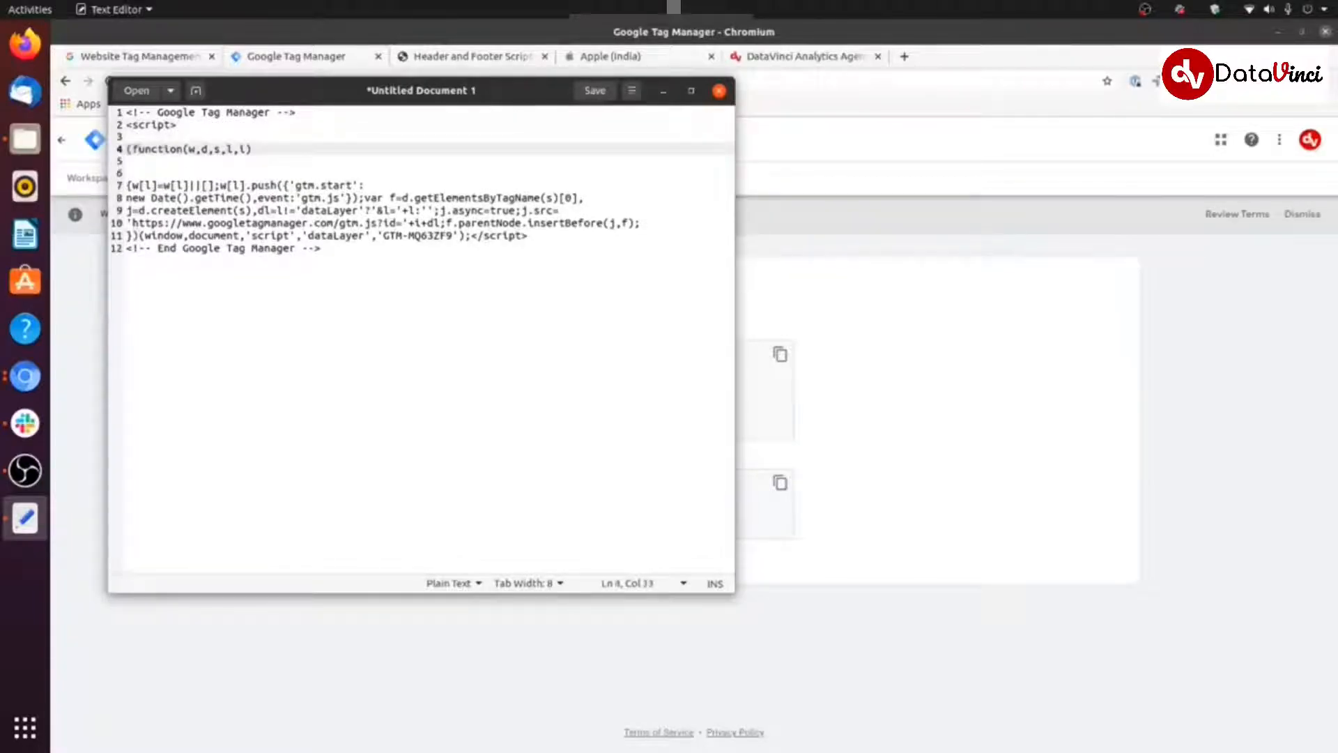
key("Down")
key("Up")
key("Down")
key("Down")
key("Down")
key("Down")
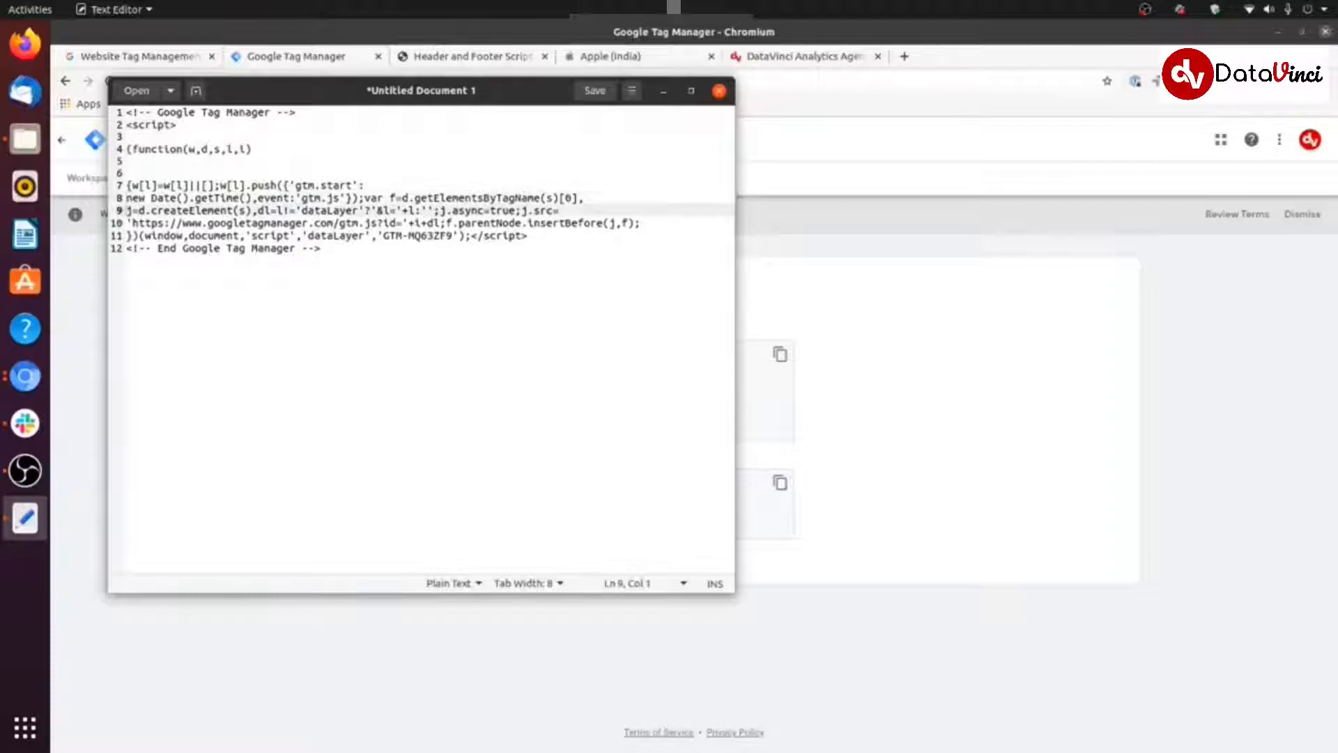
key("Right")
key("Right")
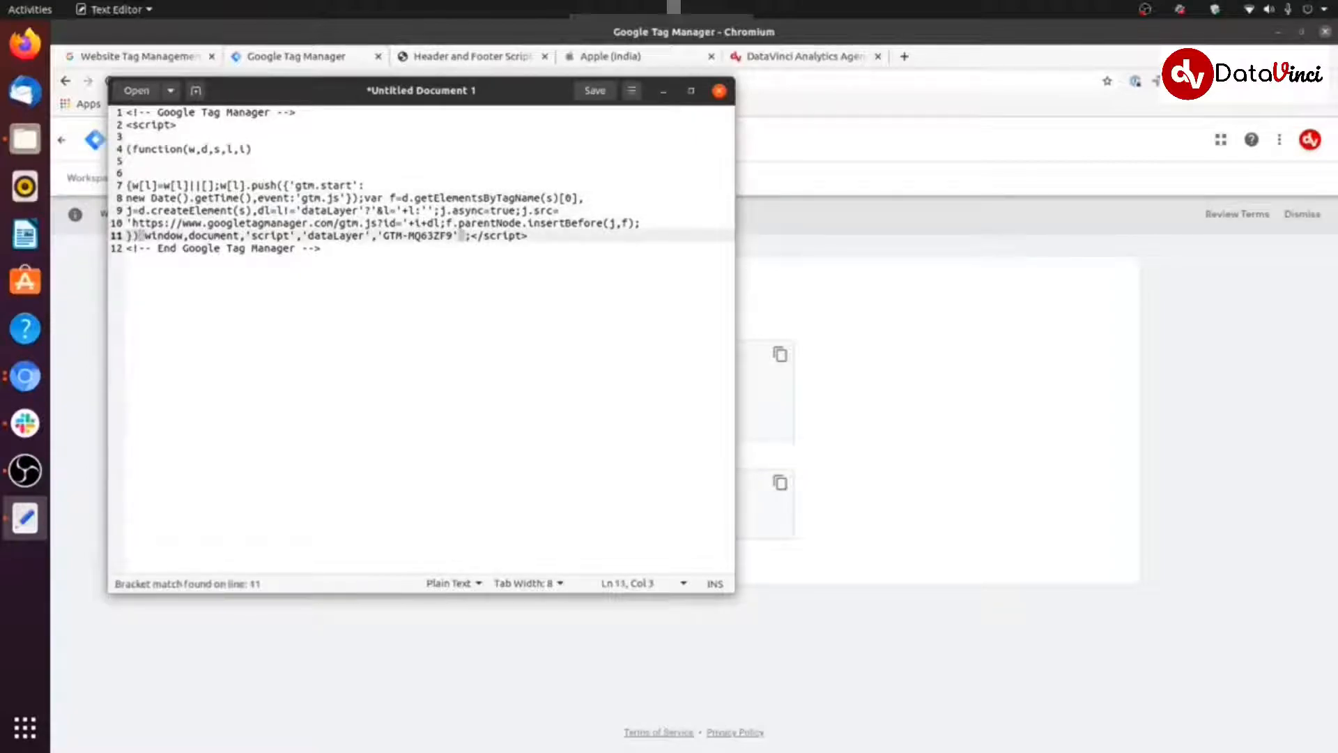
key("Return")
key("Return")
key("Return")
key("Return")
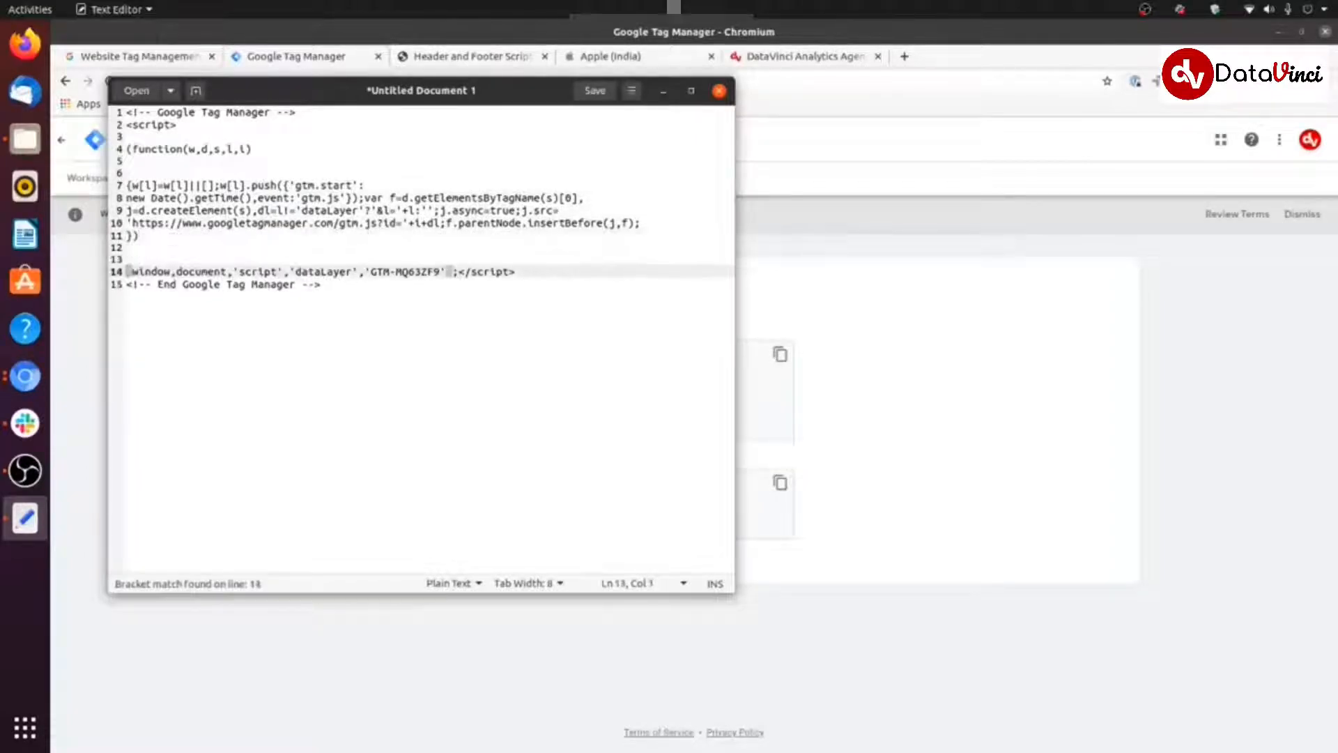
Add a blank line above the End Google Tag Manager comment
key("Up")
key("Up")
key("Up")
key("Up")
key("Up")
key("Up")
key("Down")
key("Down")
key("Down")
key("Down")
key("Down")
key("Down")
key("Right")
key("Left")
key("Down")
key("Return")
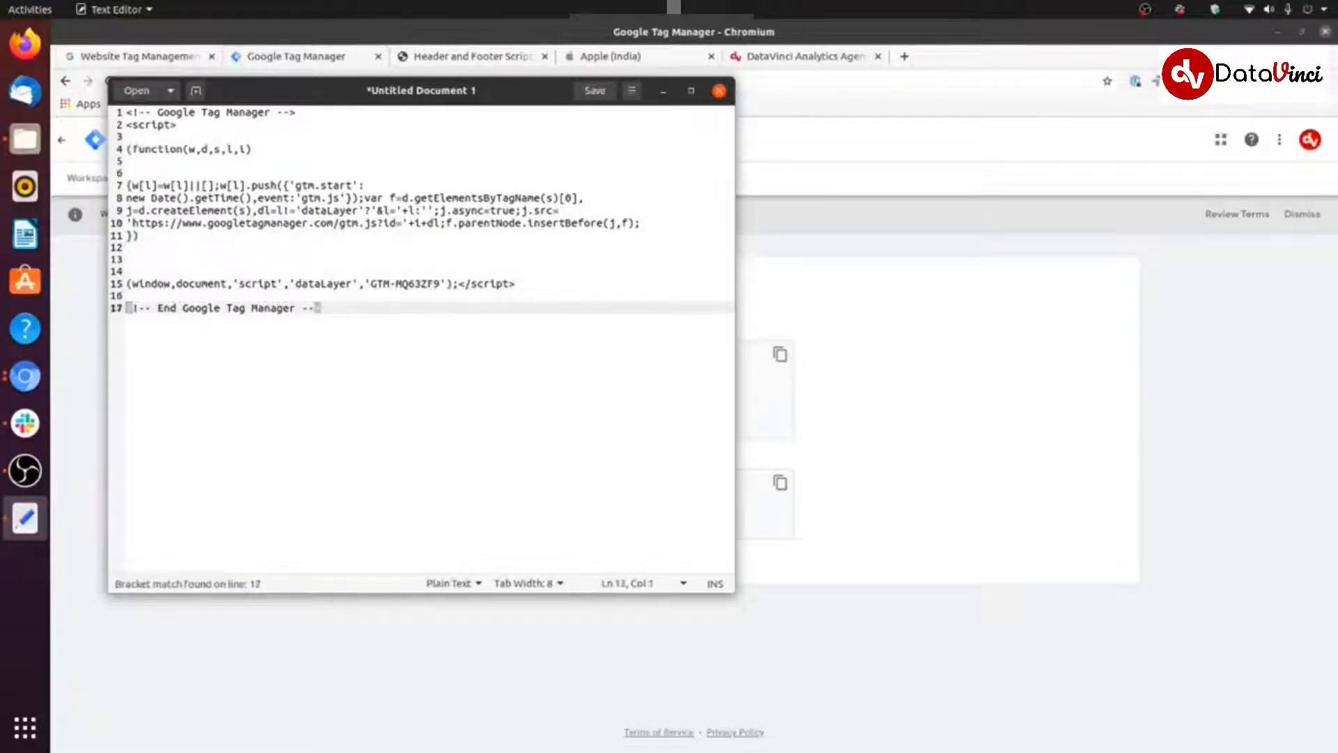
Put the closing script tag on its own line, three blank lines below the argument list
key("Up")
key("Up")
key("End")
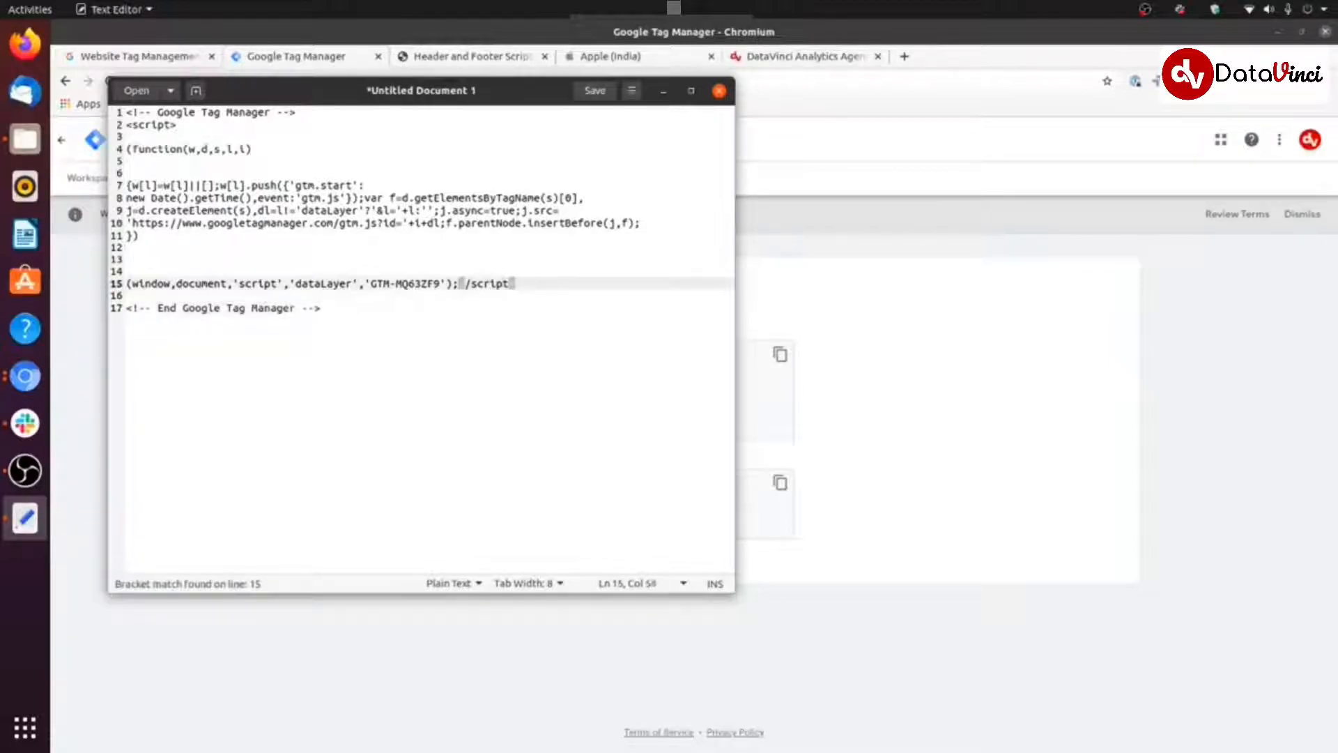
key("Return")
key("Return")
key("Return")
key("Return")
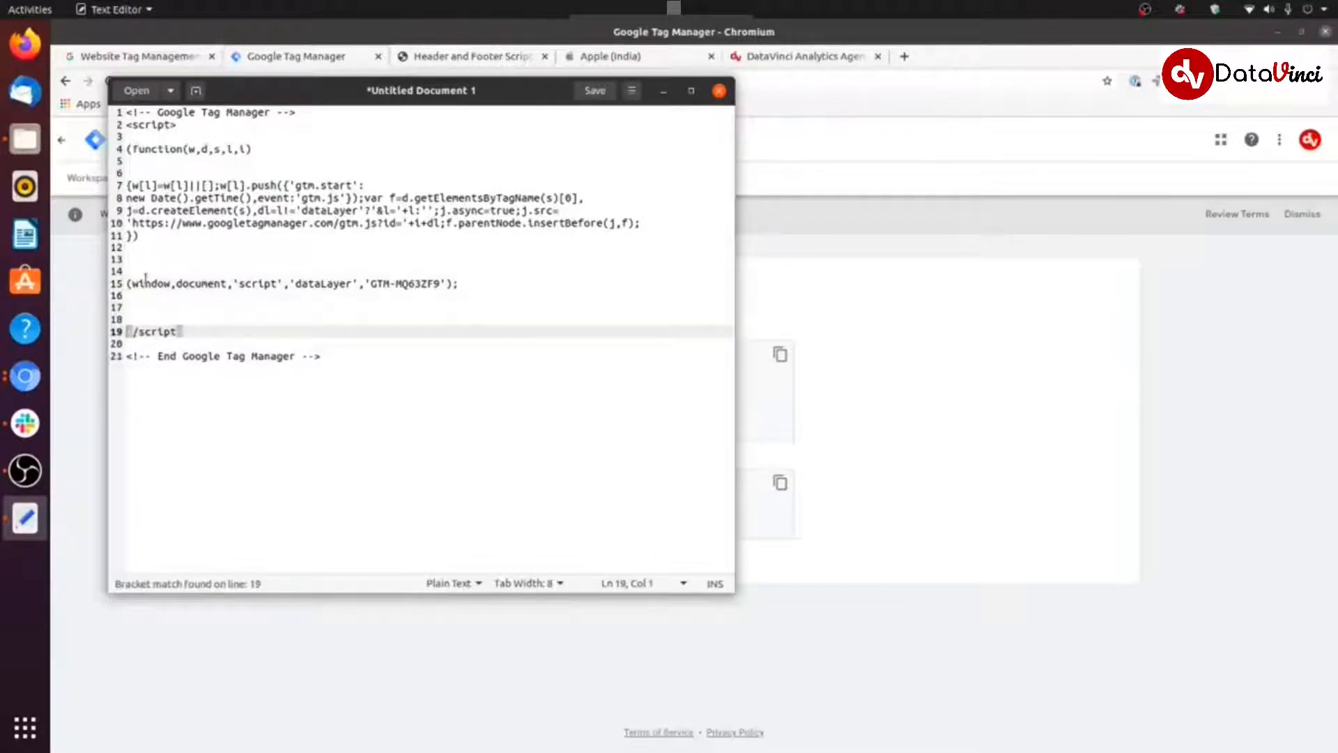
Compare the function's parameters w, d, s, l and i with the window, document, script, dataLayer and container ID arguments
left_click(146, 279)
double_click(190, 149)
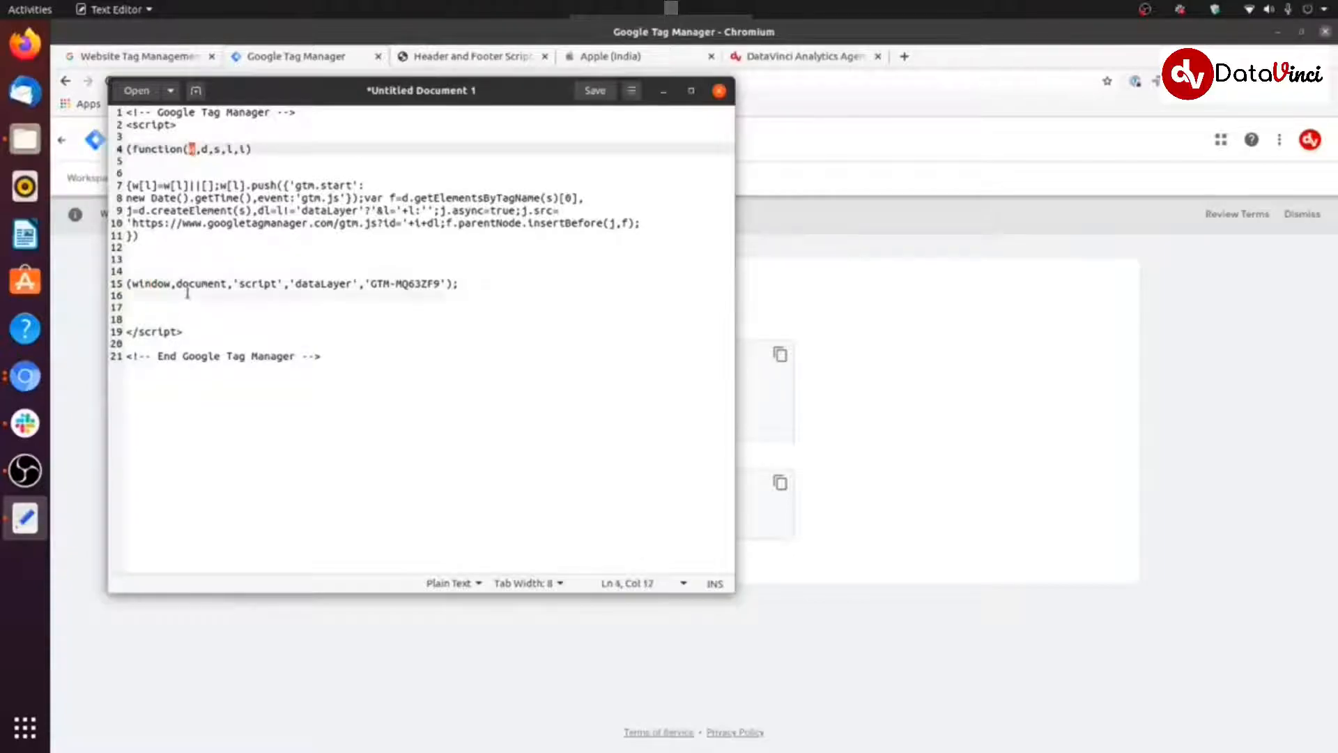
left_click_drag(187, 293, 195, 285)
left_click(298, 294)
left_click(427, 286)
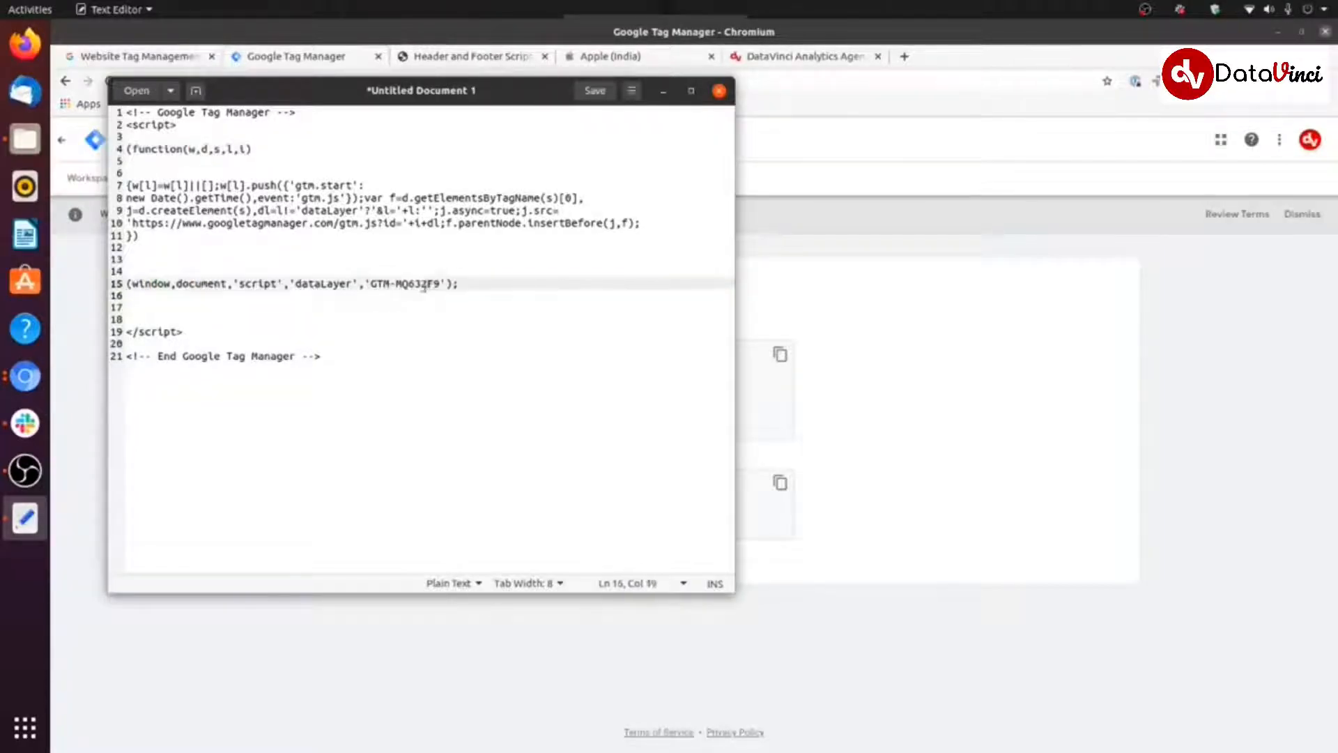
left_click_drag(424, 287, 378, 260)
left_click(399, 296)
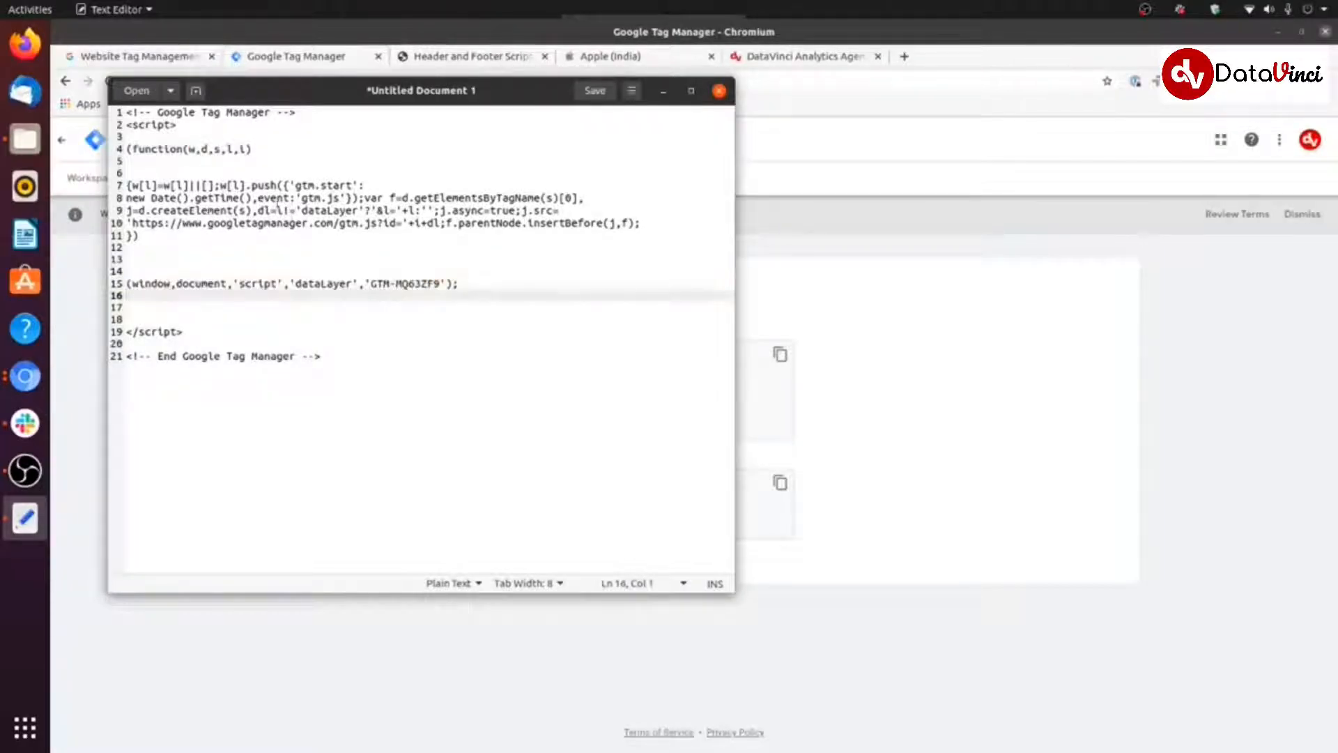
left_click(246, 156)
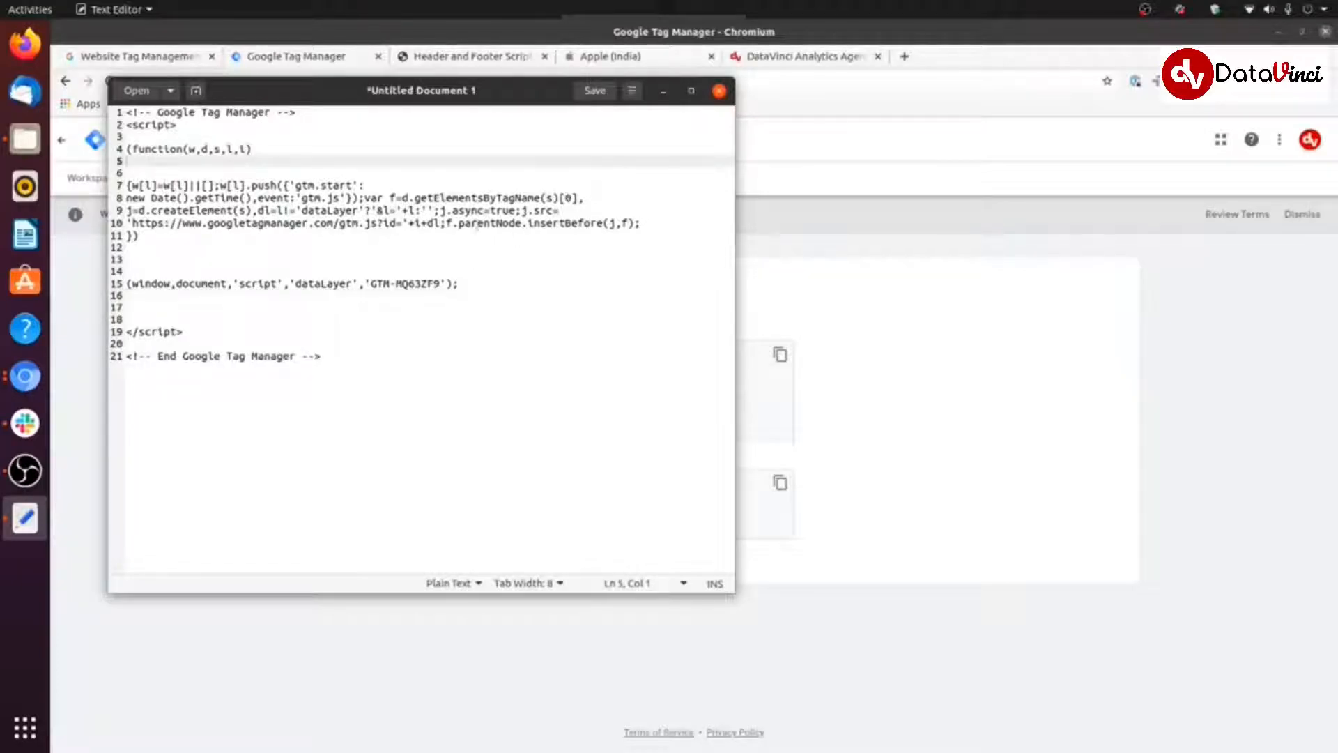
Split the function body with blank lines before the var f declaration and before the j.async=true assignment
left_click(362, 198)
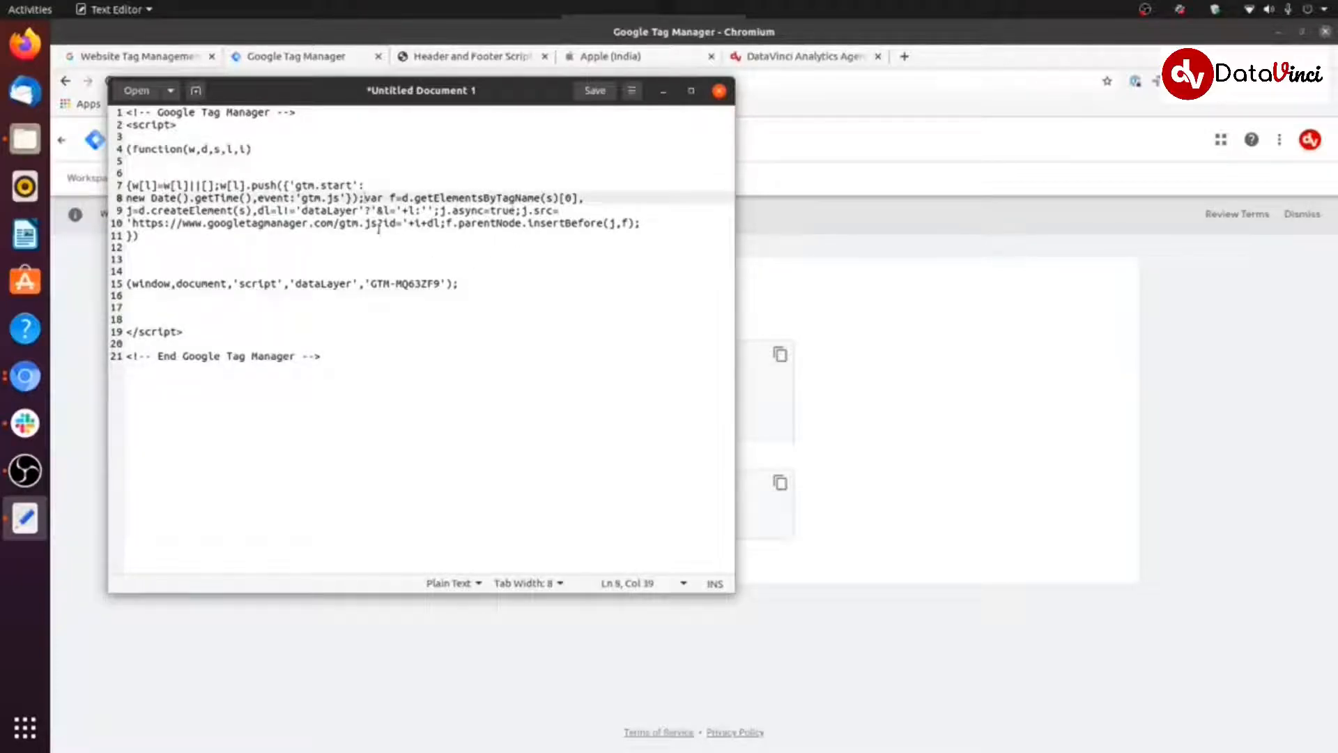
key("Return")
key("Return")
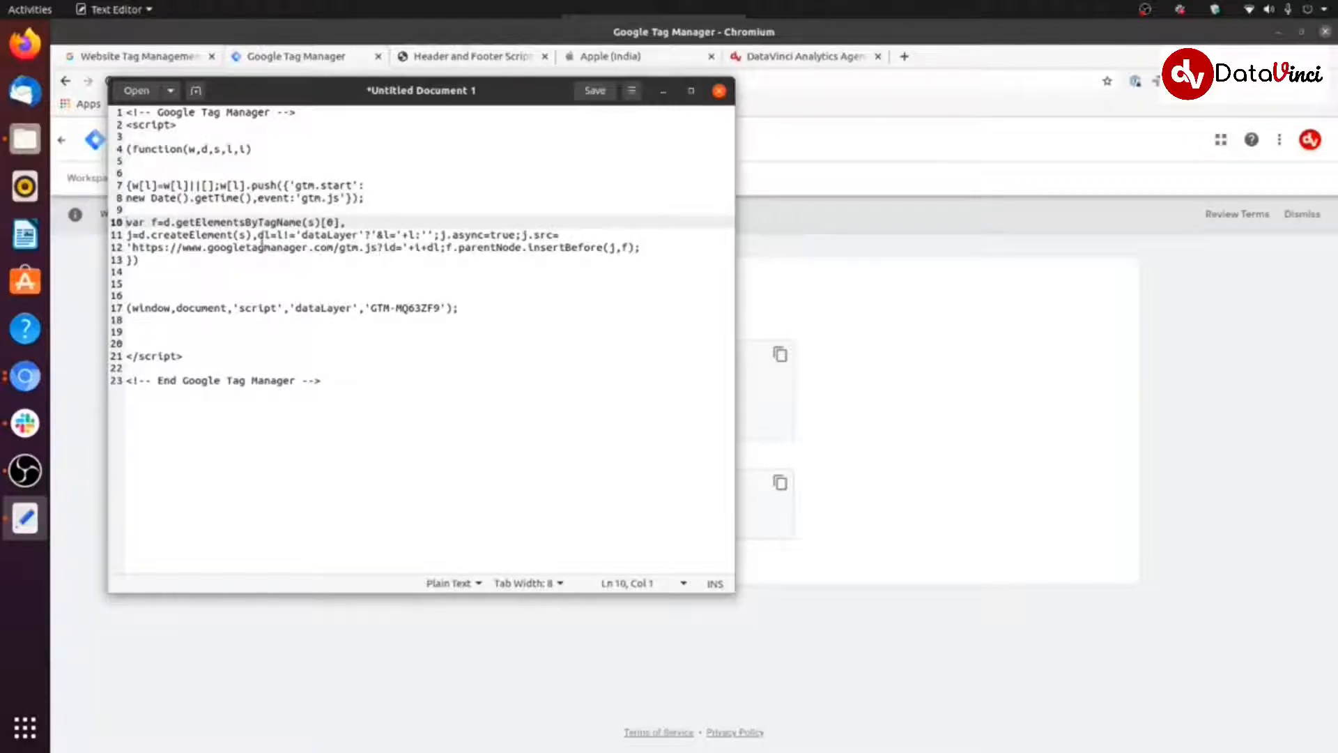
left_click(438, 235)
key("Return")
key("Return")
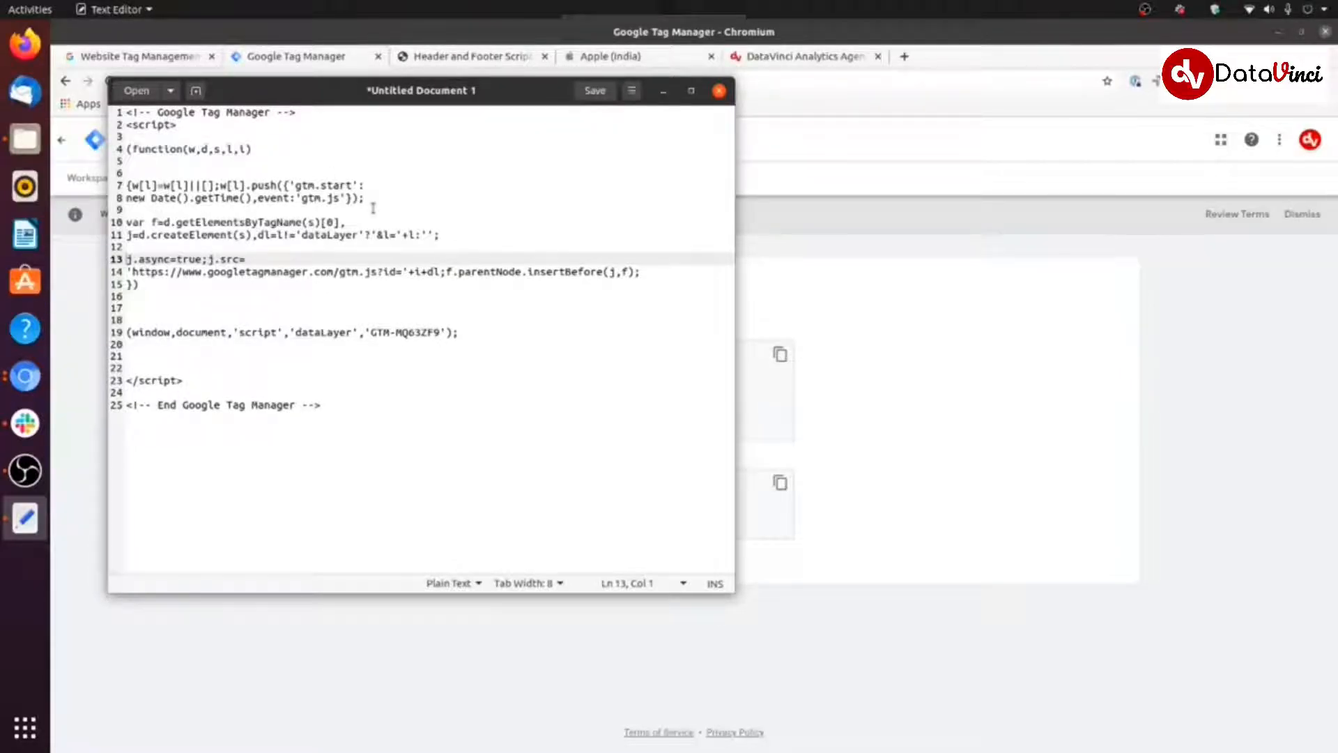
Switch to the DataVinci website in Chromium and open its page markup in the developer tools' Elements view
left_click(775, 56)
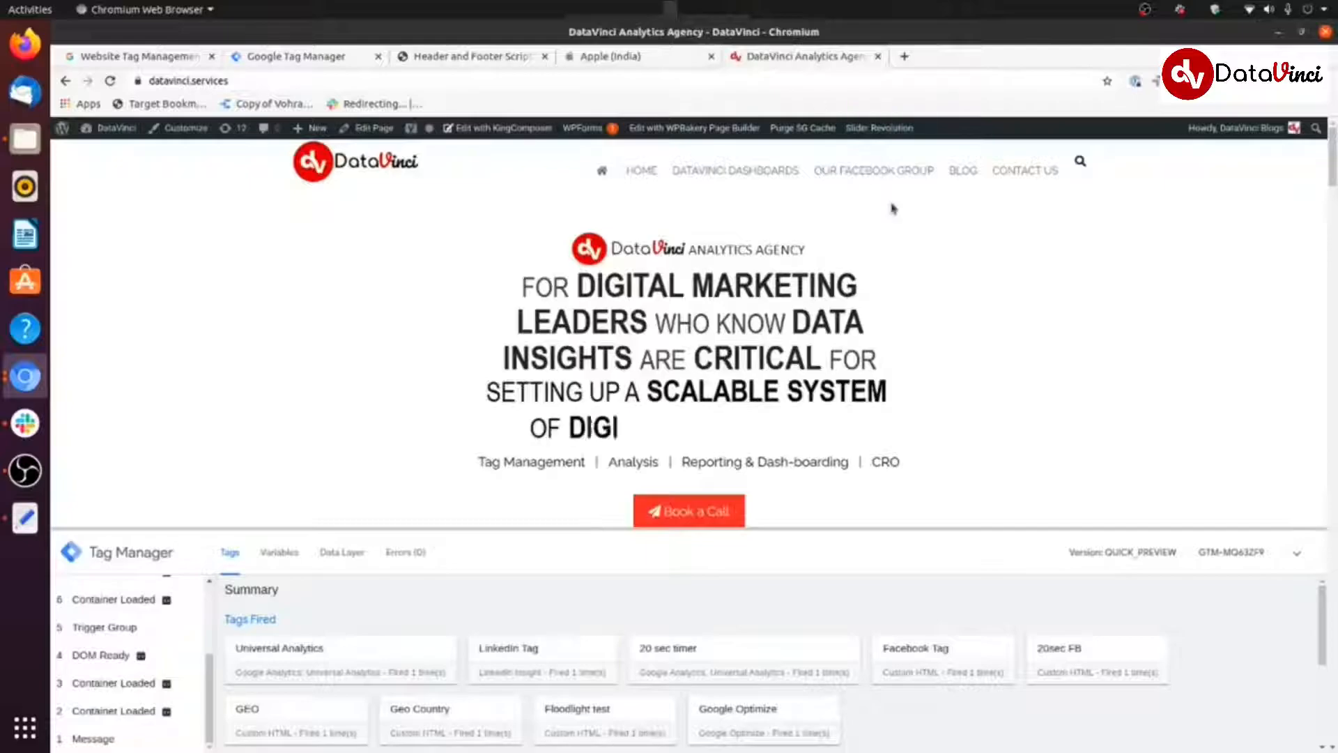
key("ctrl+shift+j")
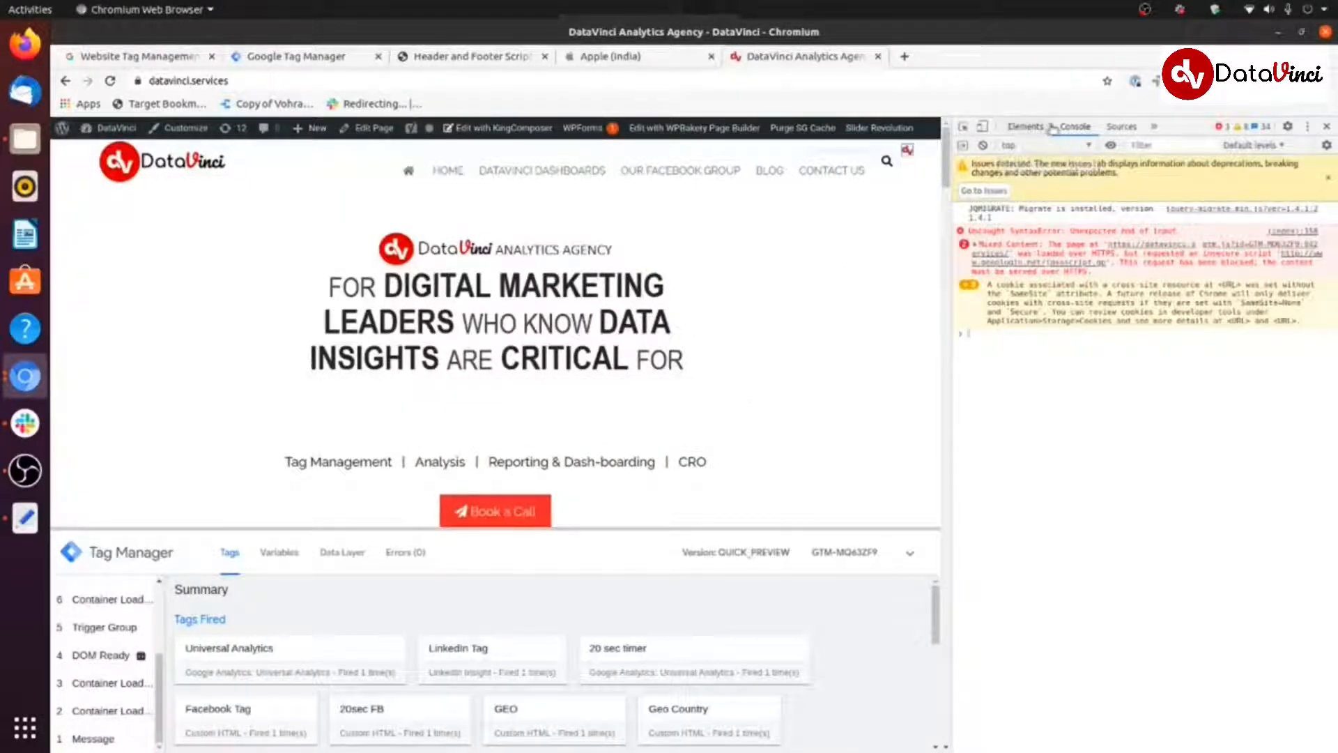
left_click(1025, 127)
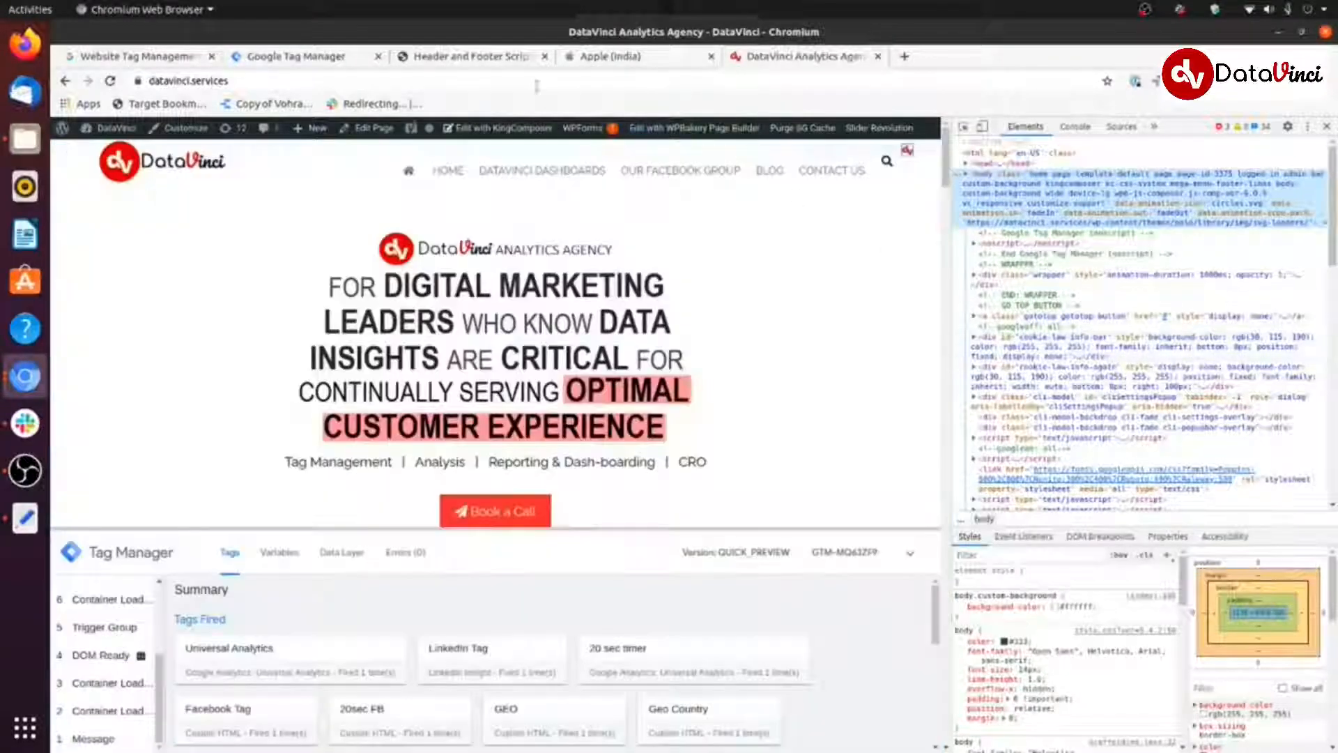
Return to the Tag Manager installation page and copy the container ID GTM-MQ63ZF9 from the head snippet
left_click(322, 57)
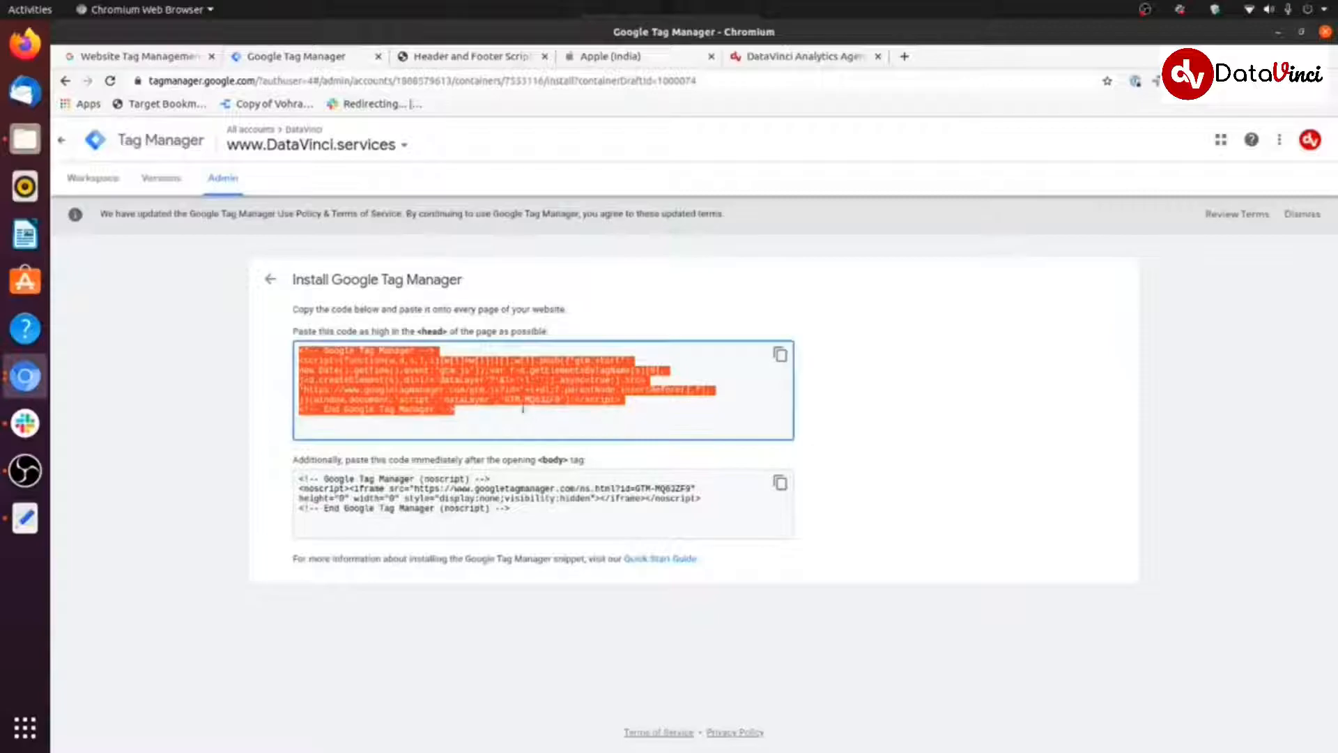
left_click(523, 407)
left_click_drag(504, 400, 556, 402)
key("ctrl+c")
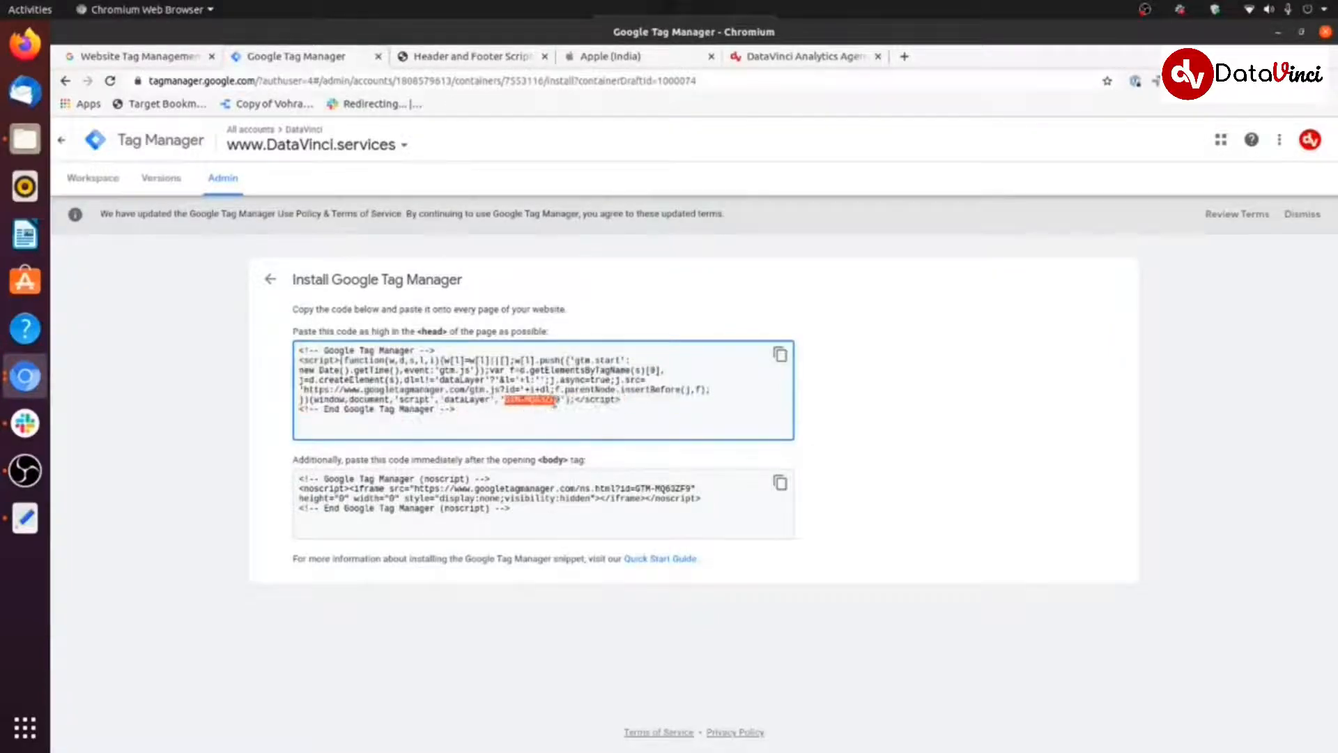
Search the DataVinci website's markup for GTM-MQ63ZF9 and go through the matches in the head and body
left_click(750, 61)
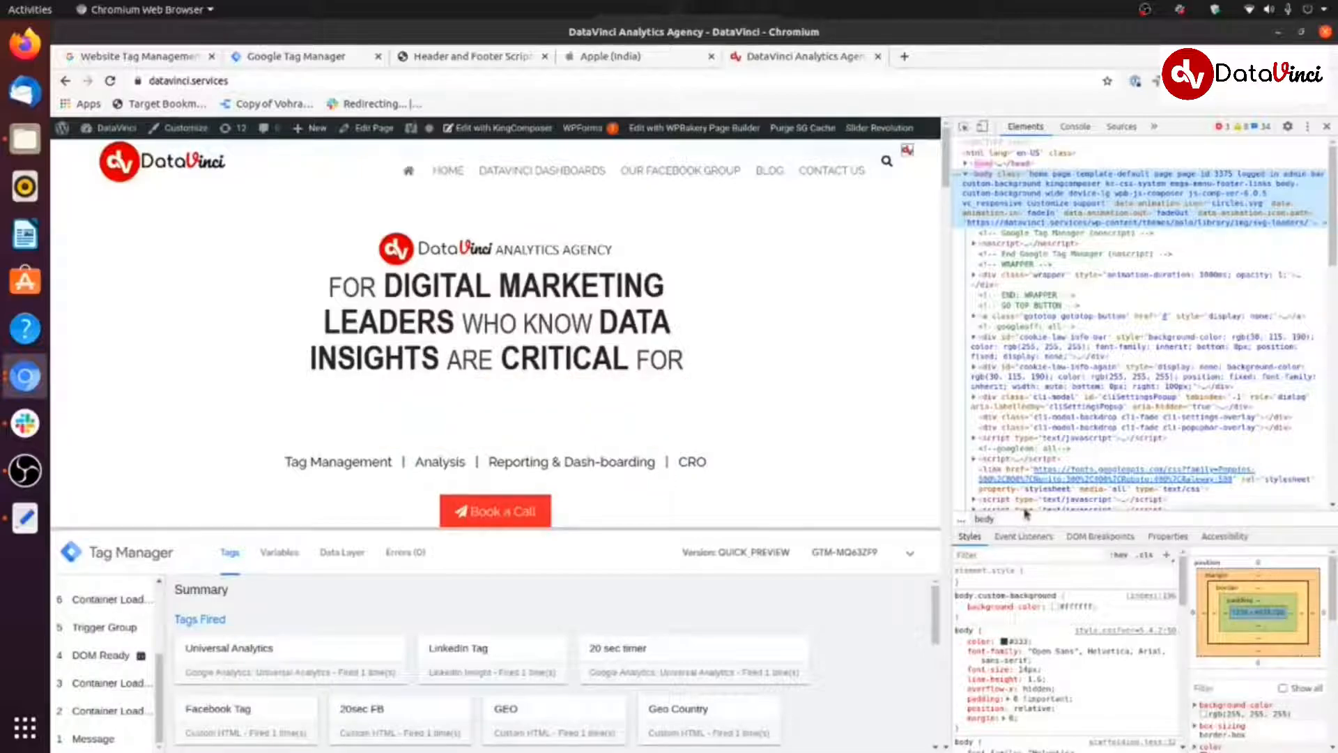
key("ctrl+f")
key("ctrl+v")
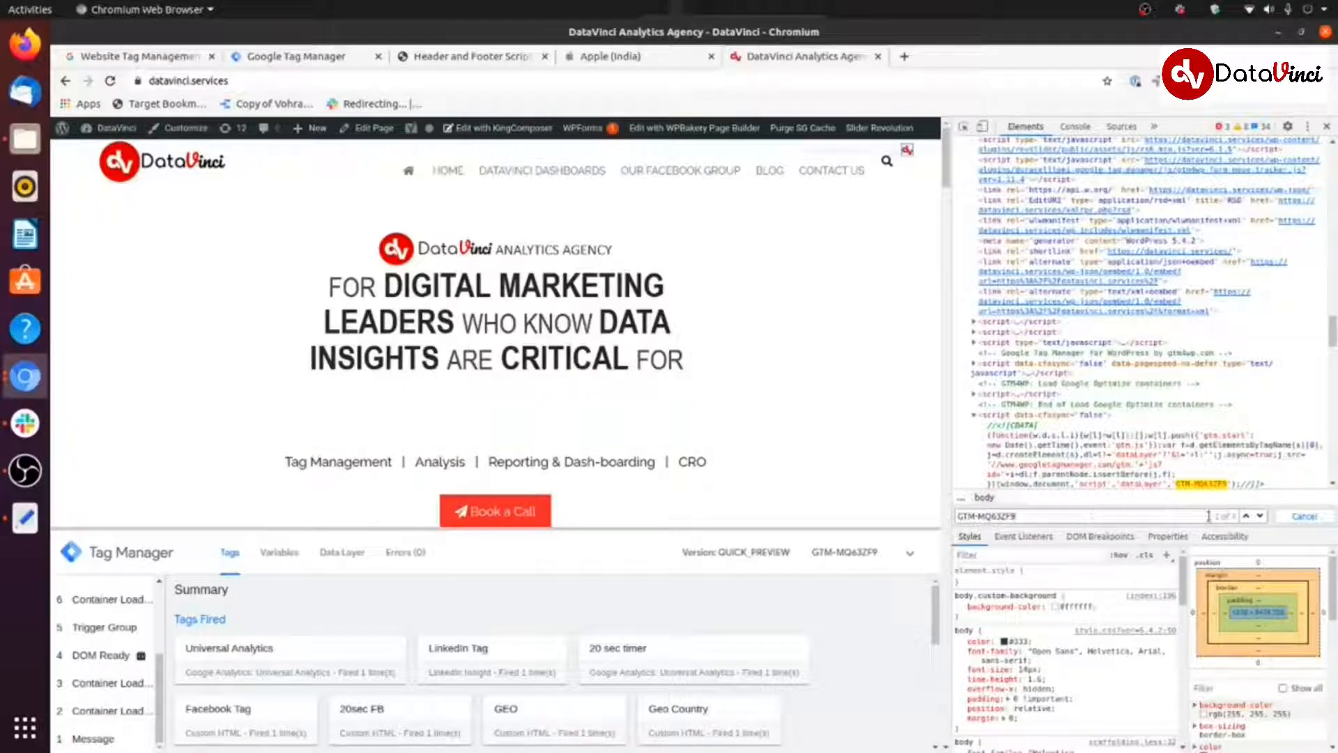
key("Return")
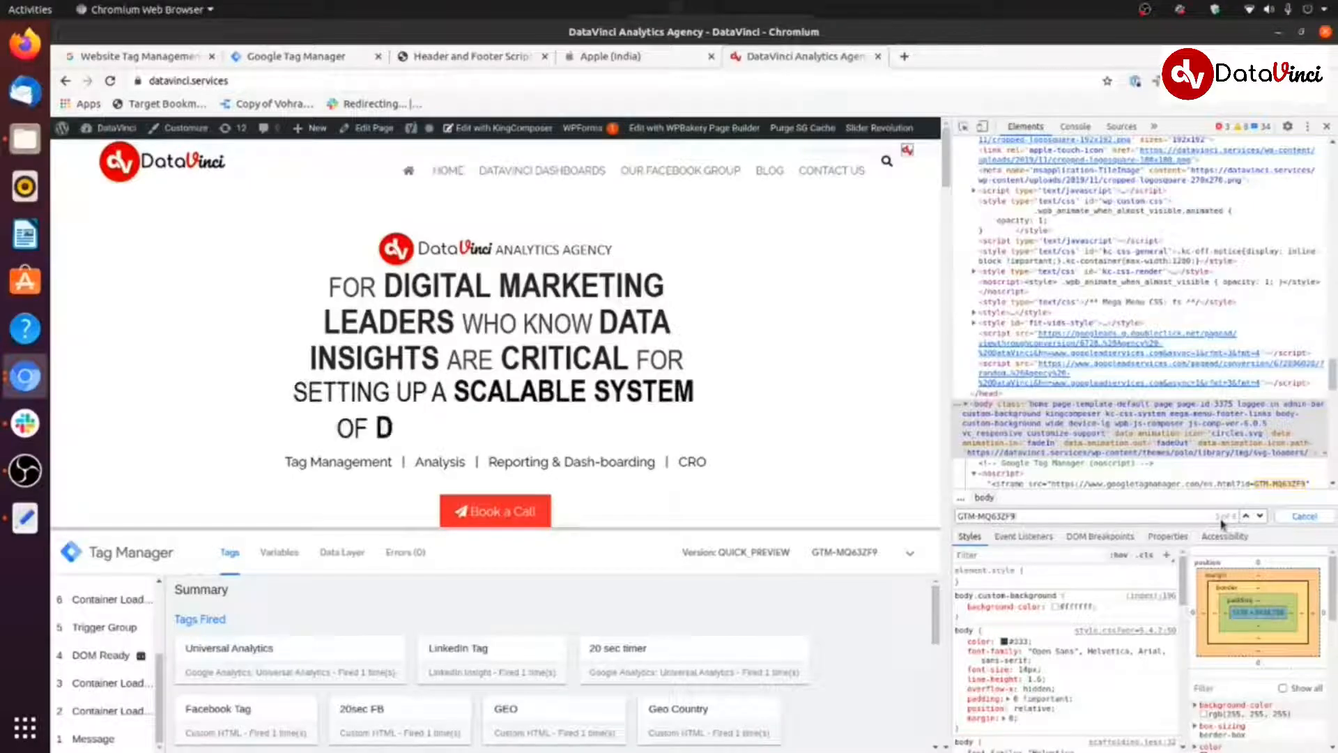
key("Return")
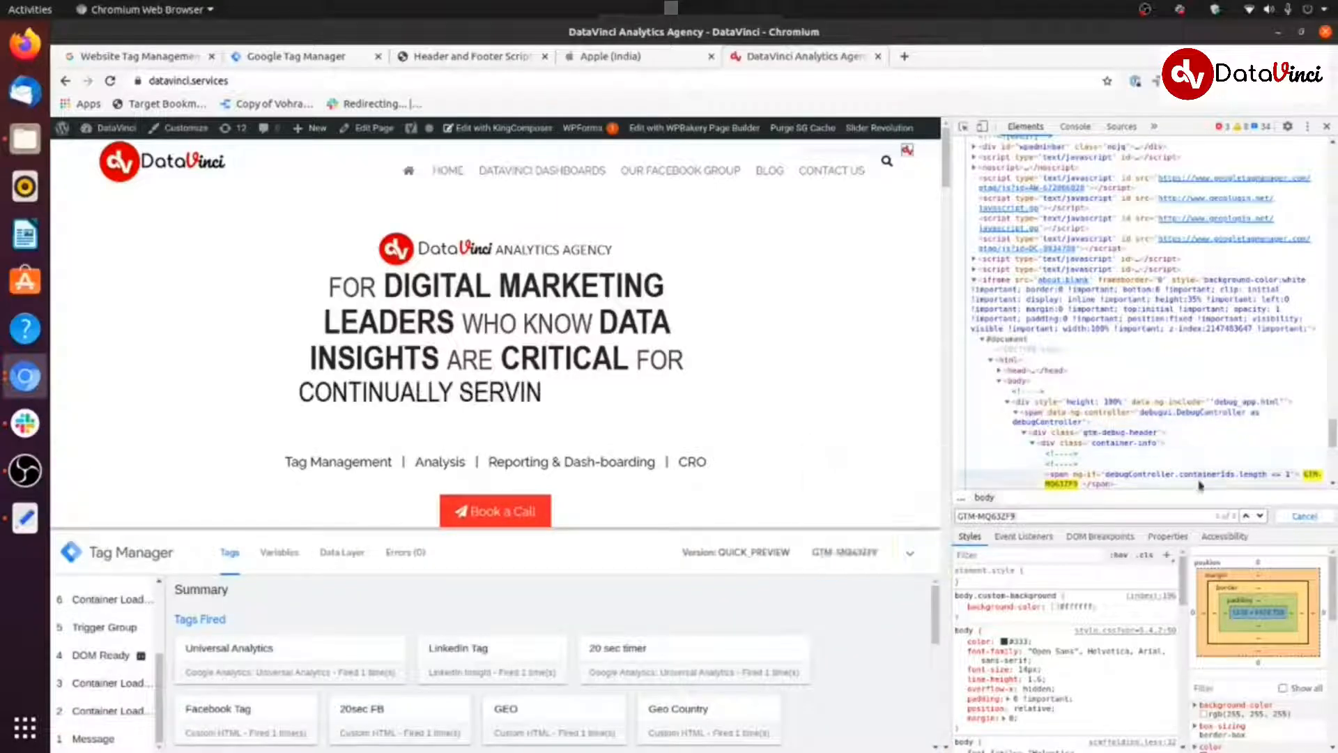
key("Return")
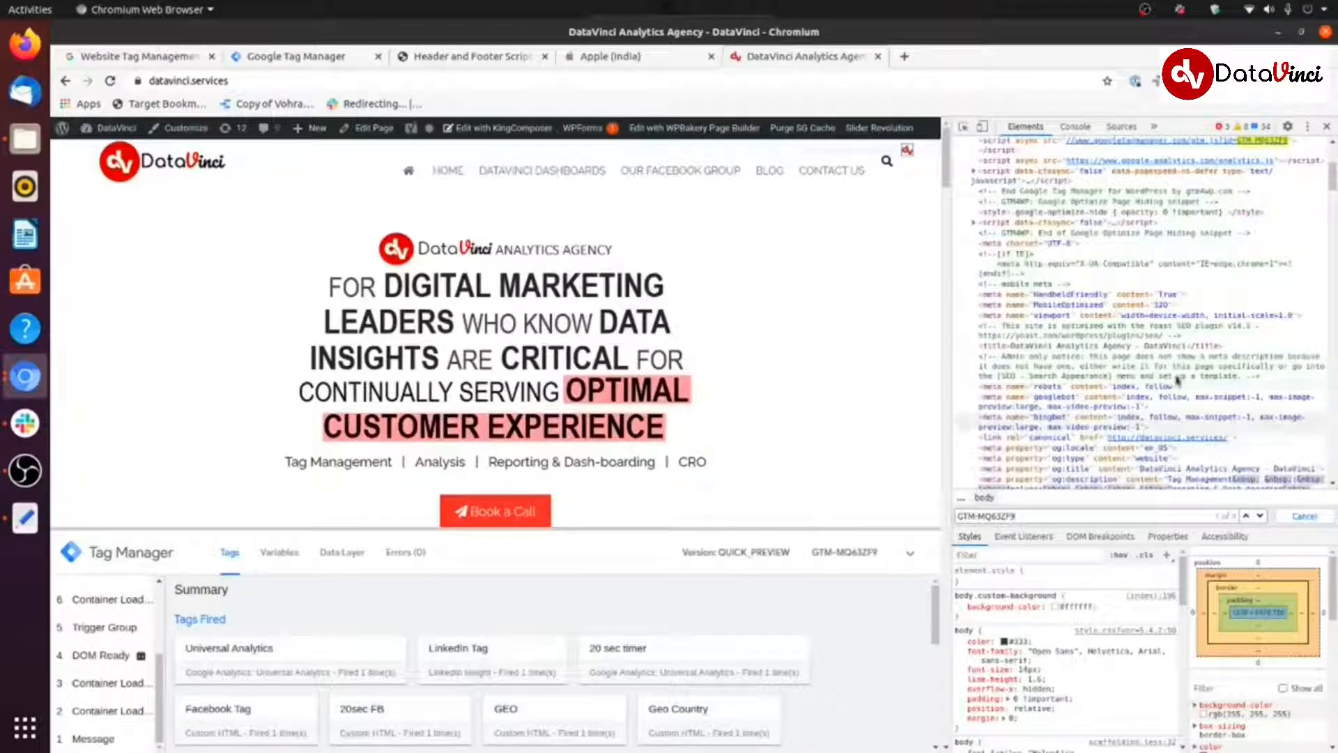
Locate the script element that loads GTM-MQ63ZF9 in the website's head and compare it with Tag Manager's installation snippet
scroll(1179, 371, "up", 1)
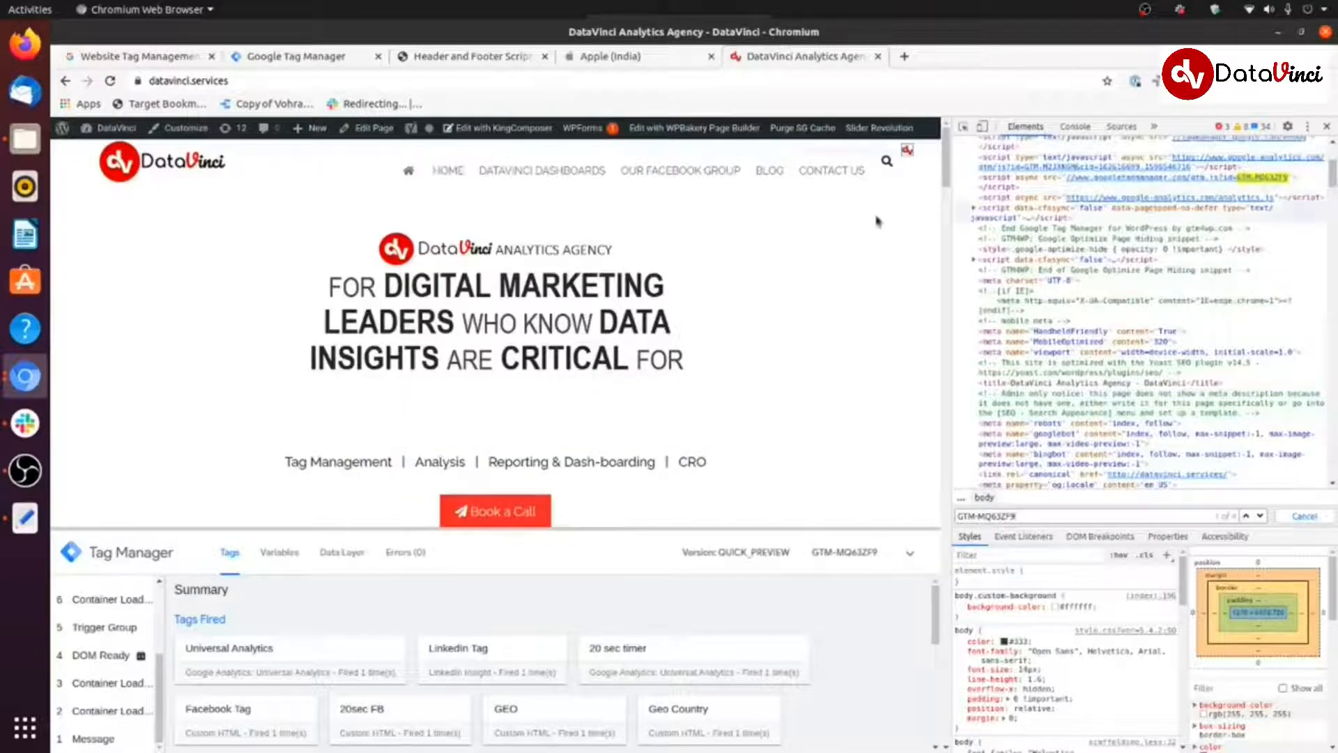
left_click(1018, 180)
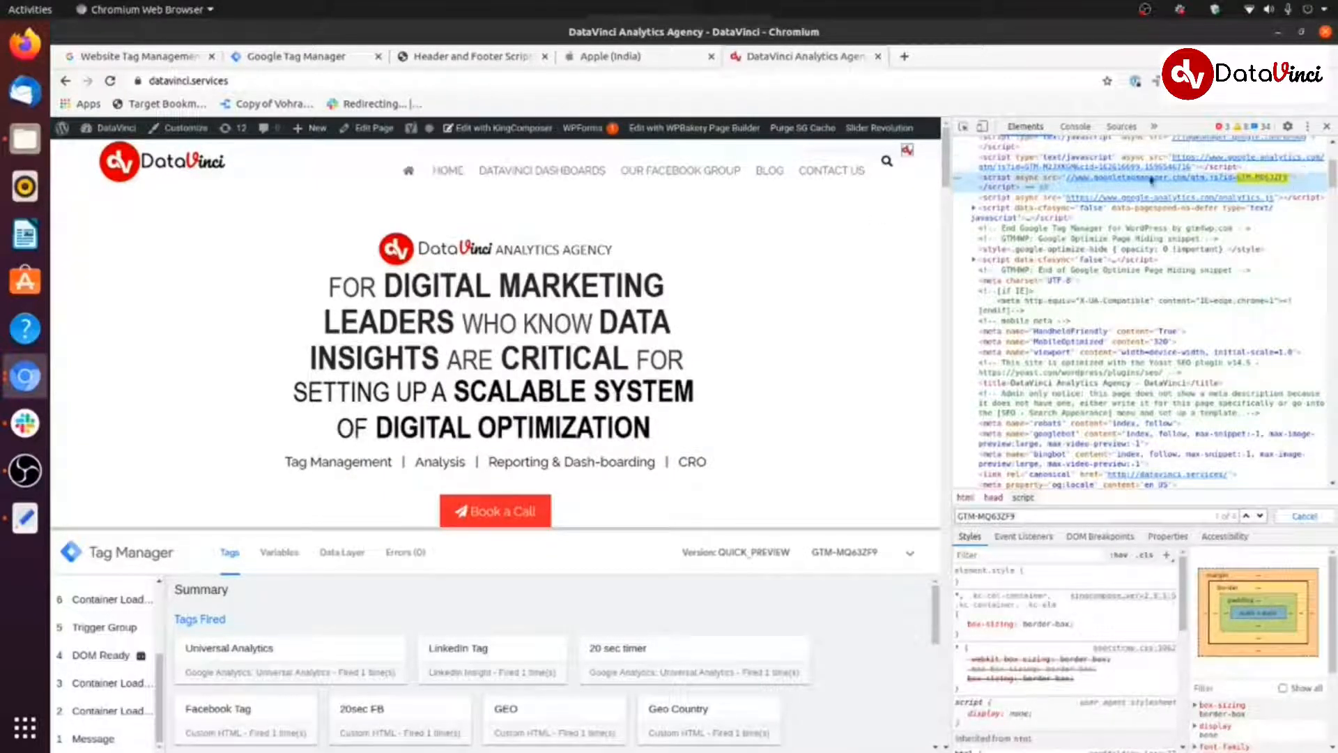
left_click(307, 57)
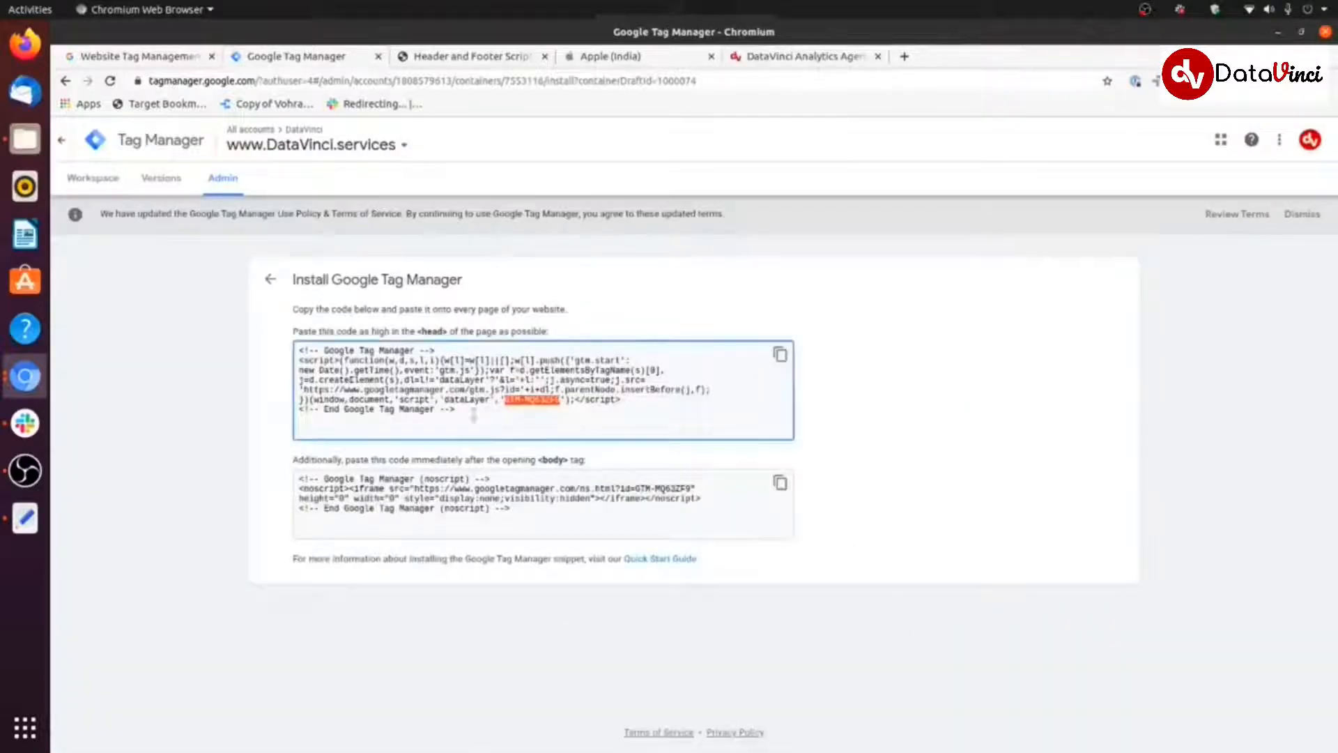
left_click(794, 57)
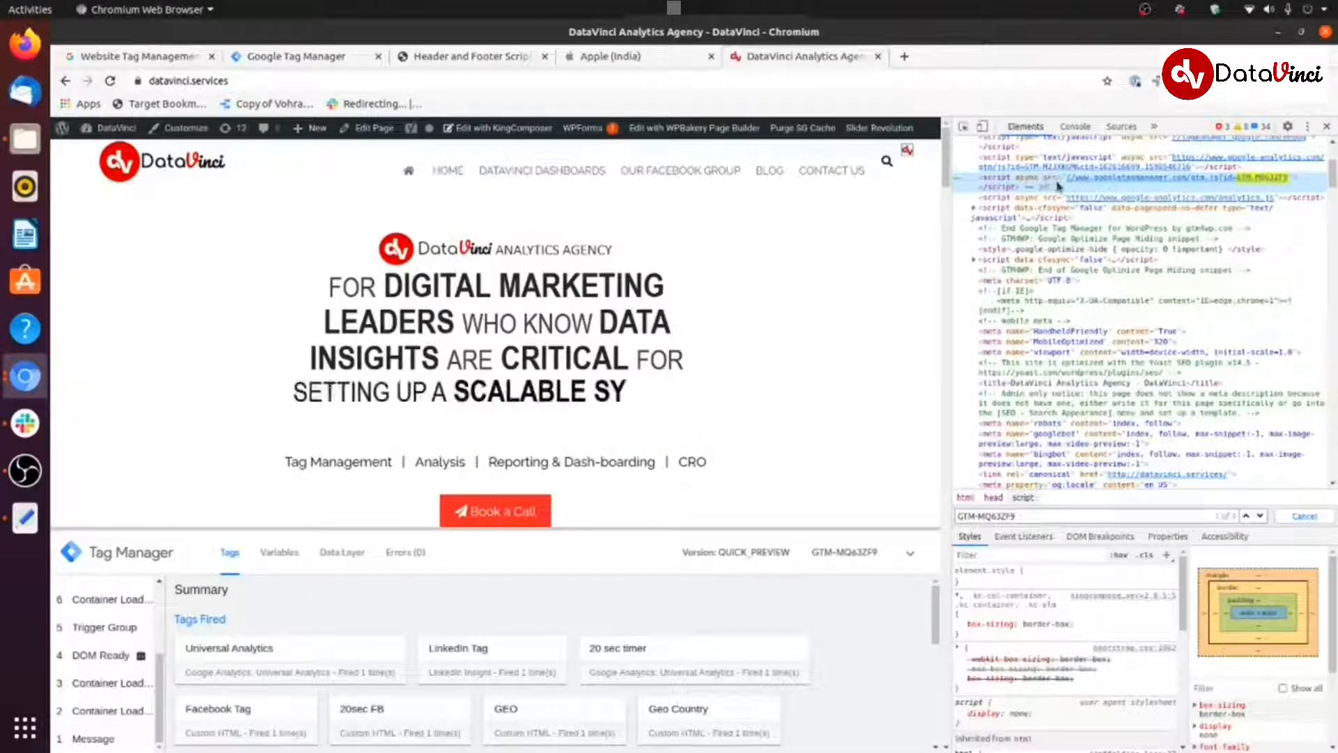
double_click(1131, 181)
key("ctrl+c")
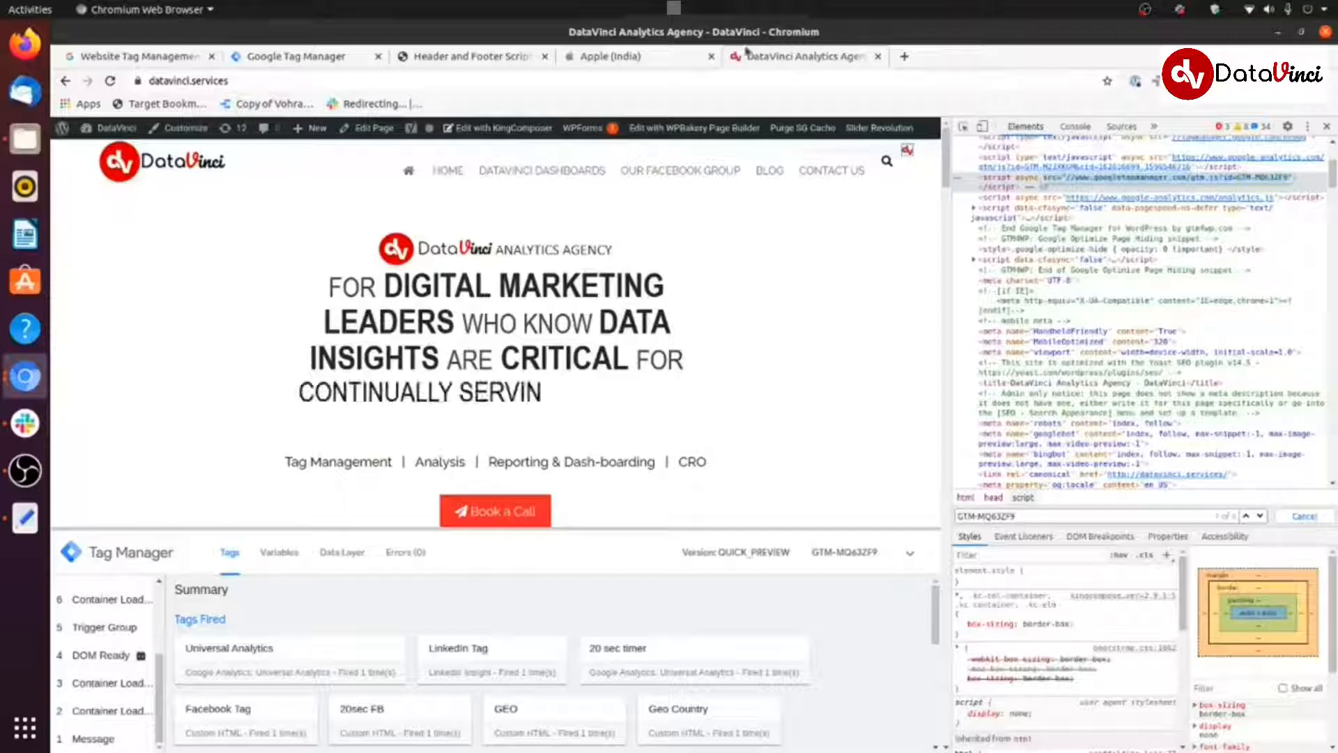
left_click(641, 56)
left_click(641, 80)
key("ctrl+v")
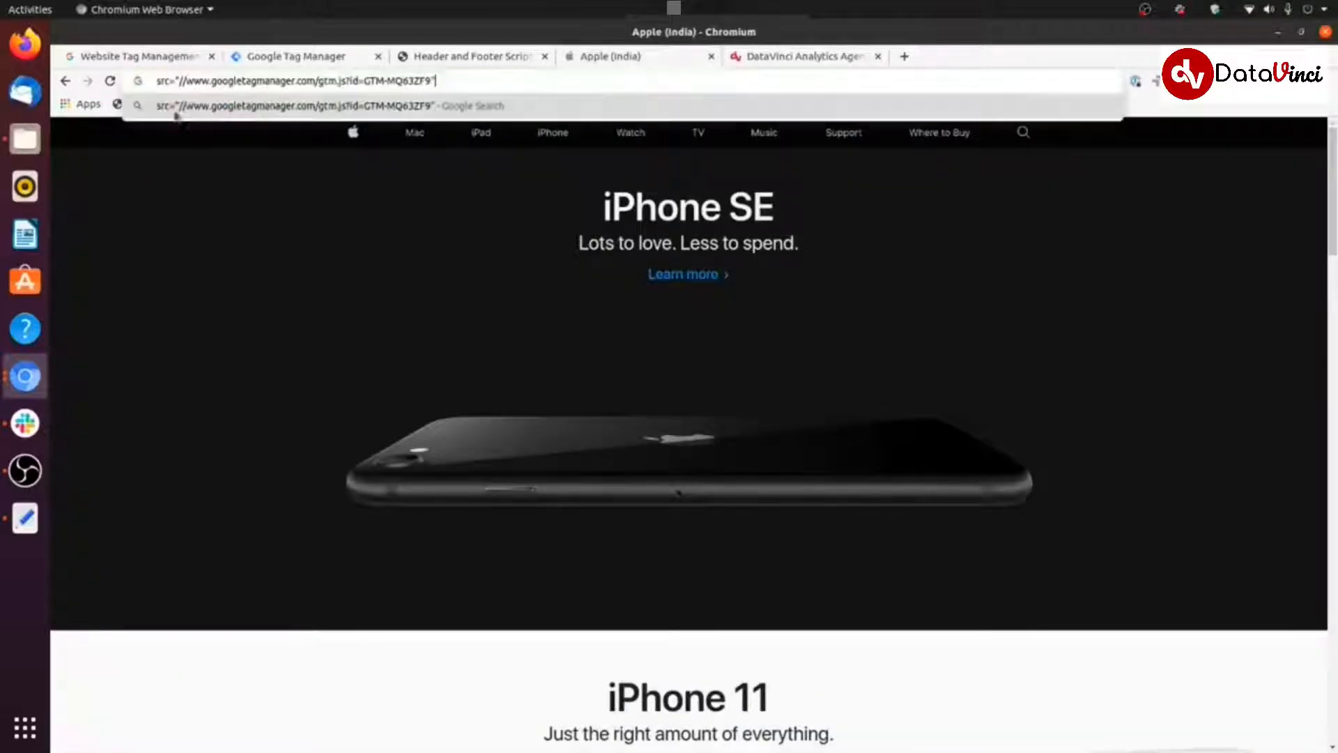
left_click_drag(185, 82, 147, 87)
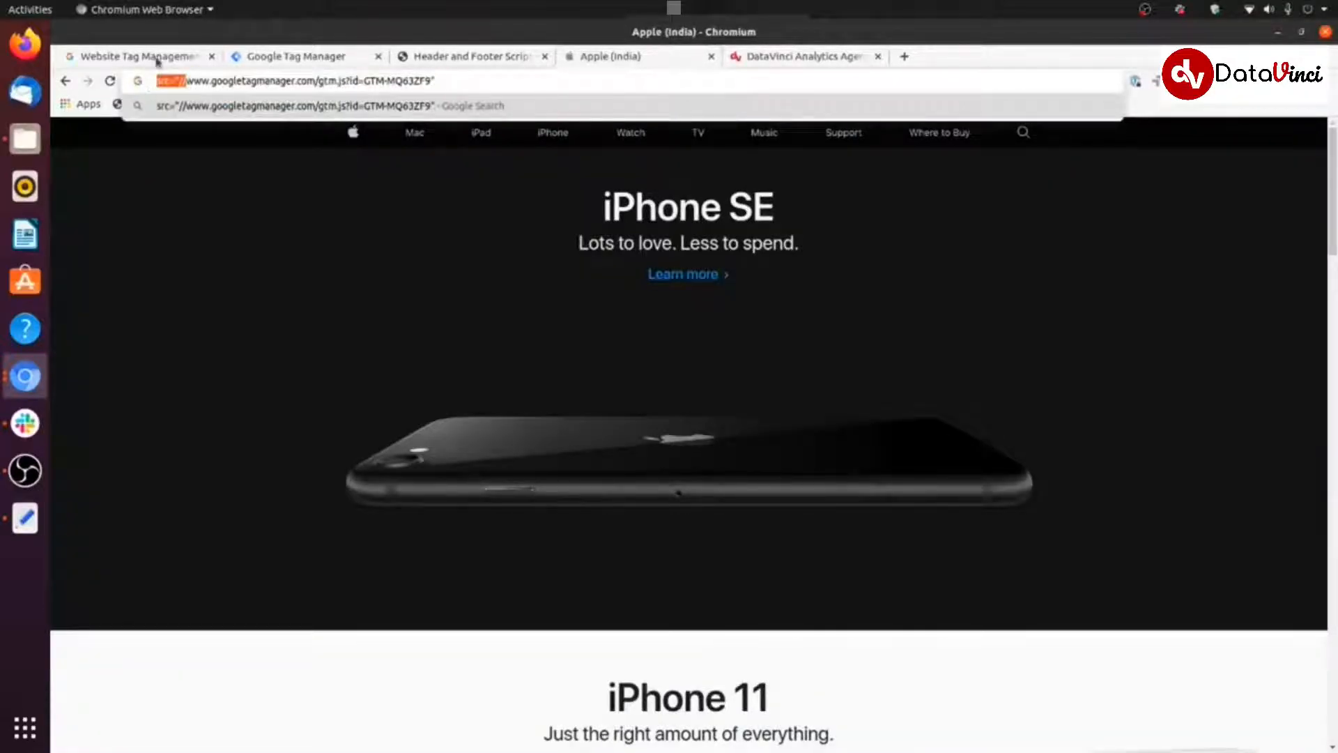
key("BackSpace")
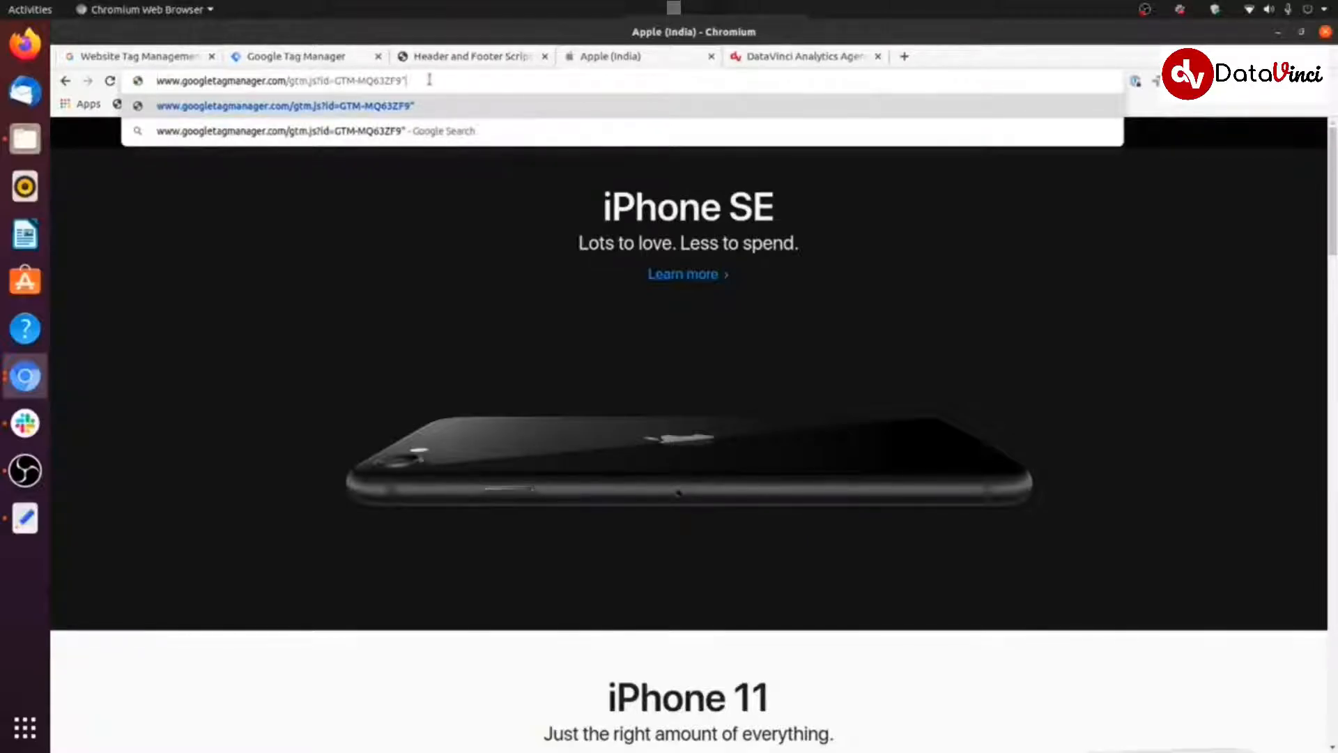
key("Return")
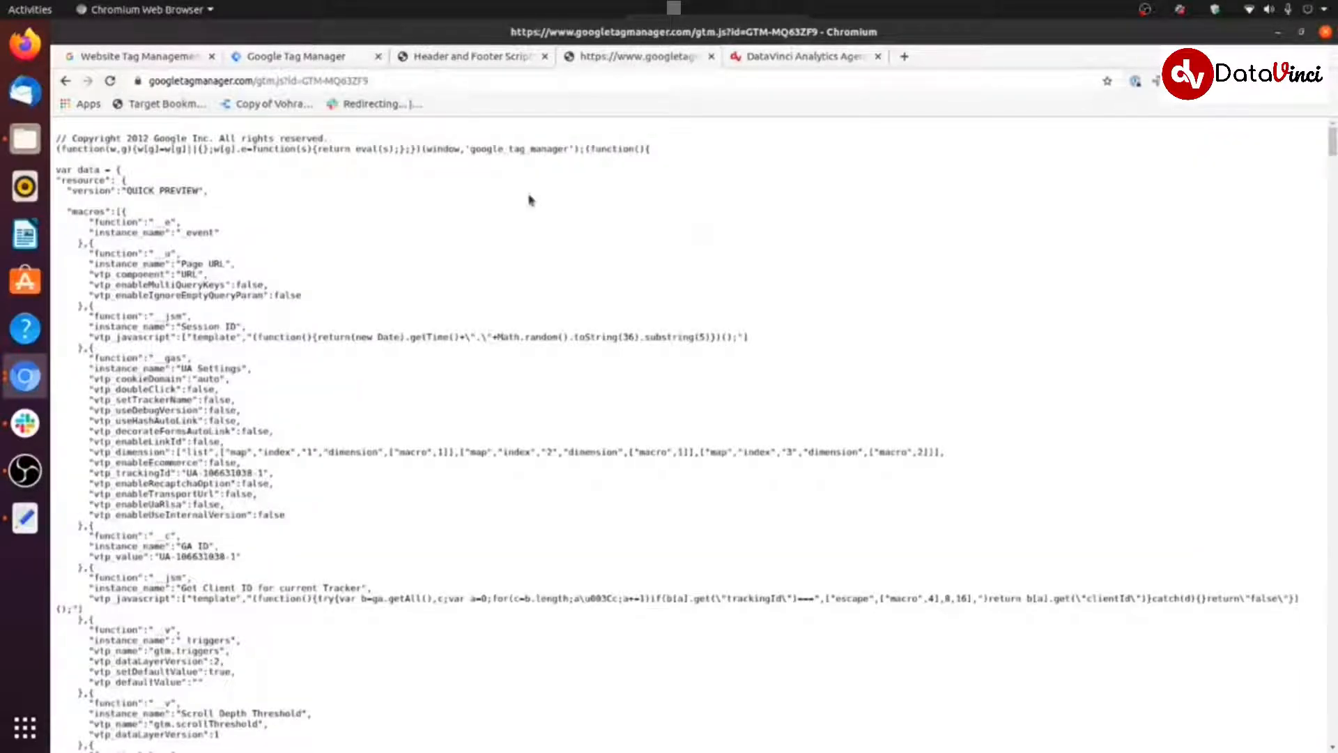
Read through the whole gtm.js container file and highlight the container ID in its address
scroll(583, 315, "down", 10)
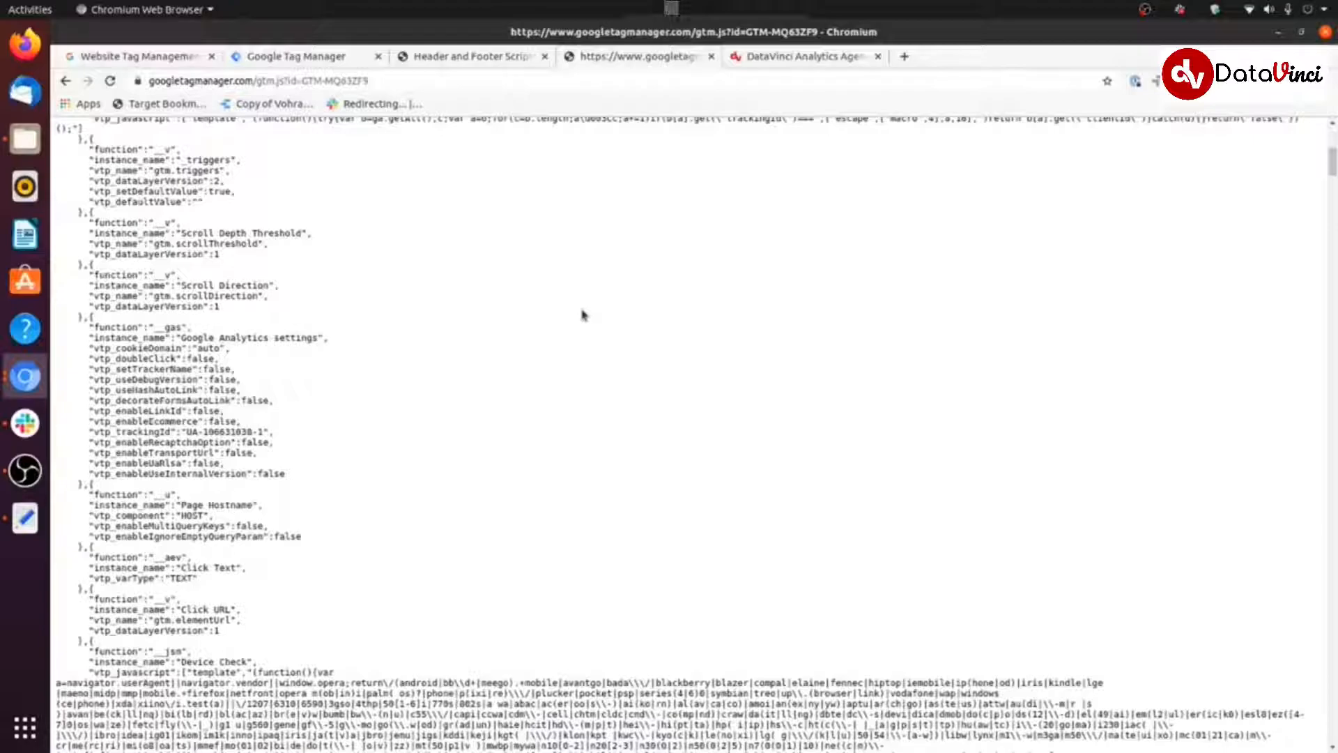
scroll(583, 315, "down", 15)
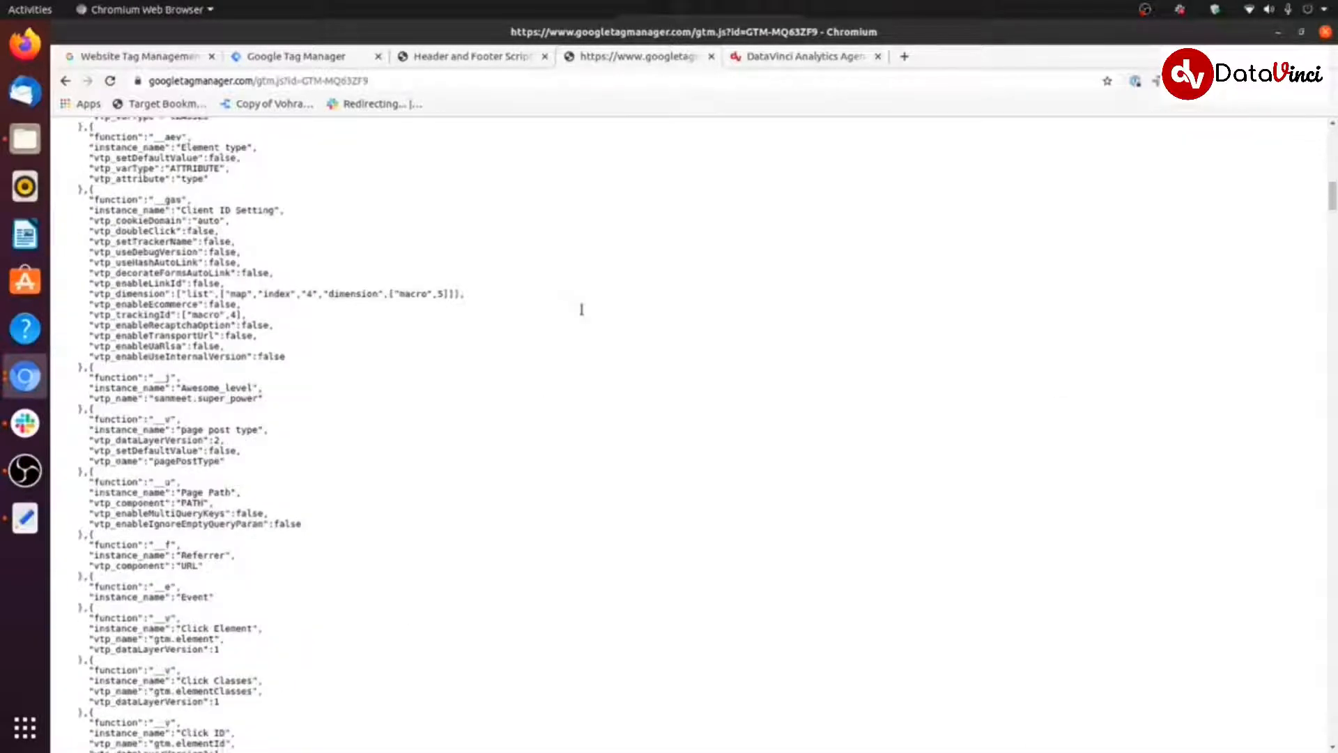
scroll(581, 309, "down", 20)
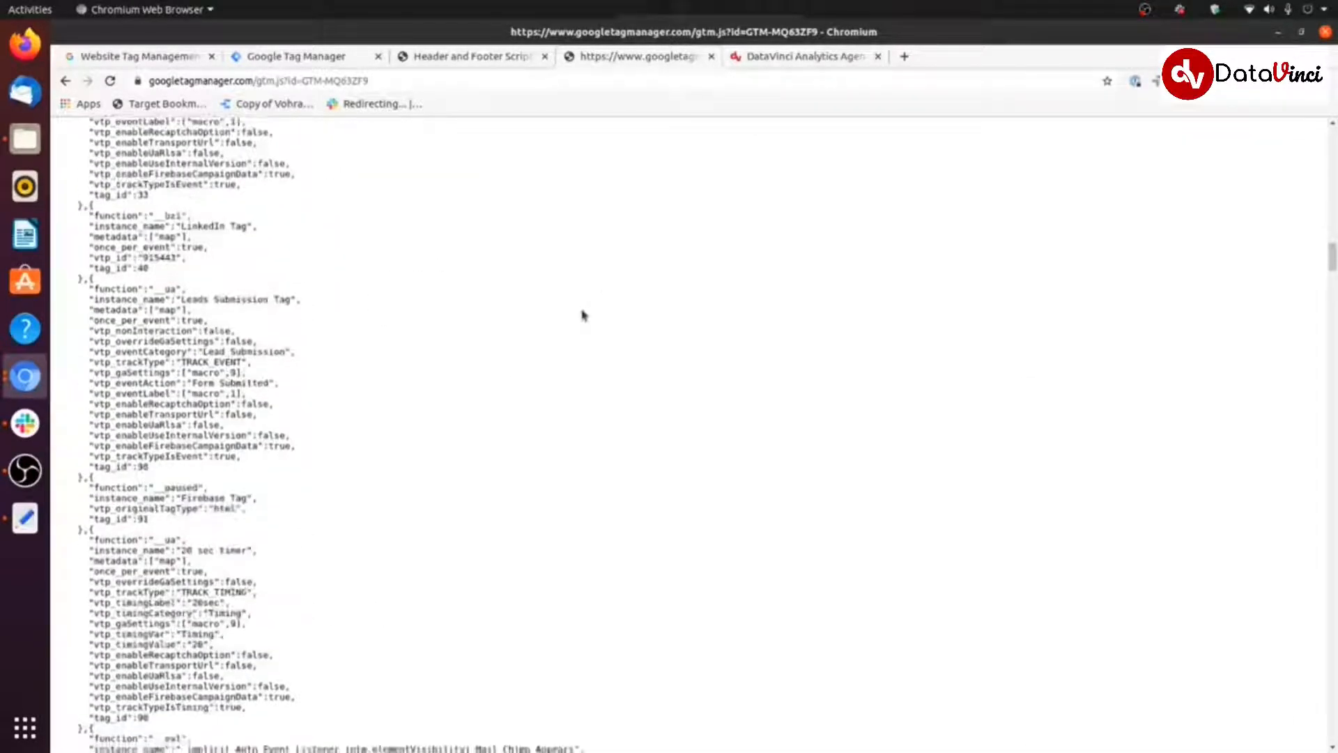
scroll(582, 315, "down", 20)
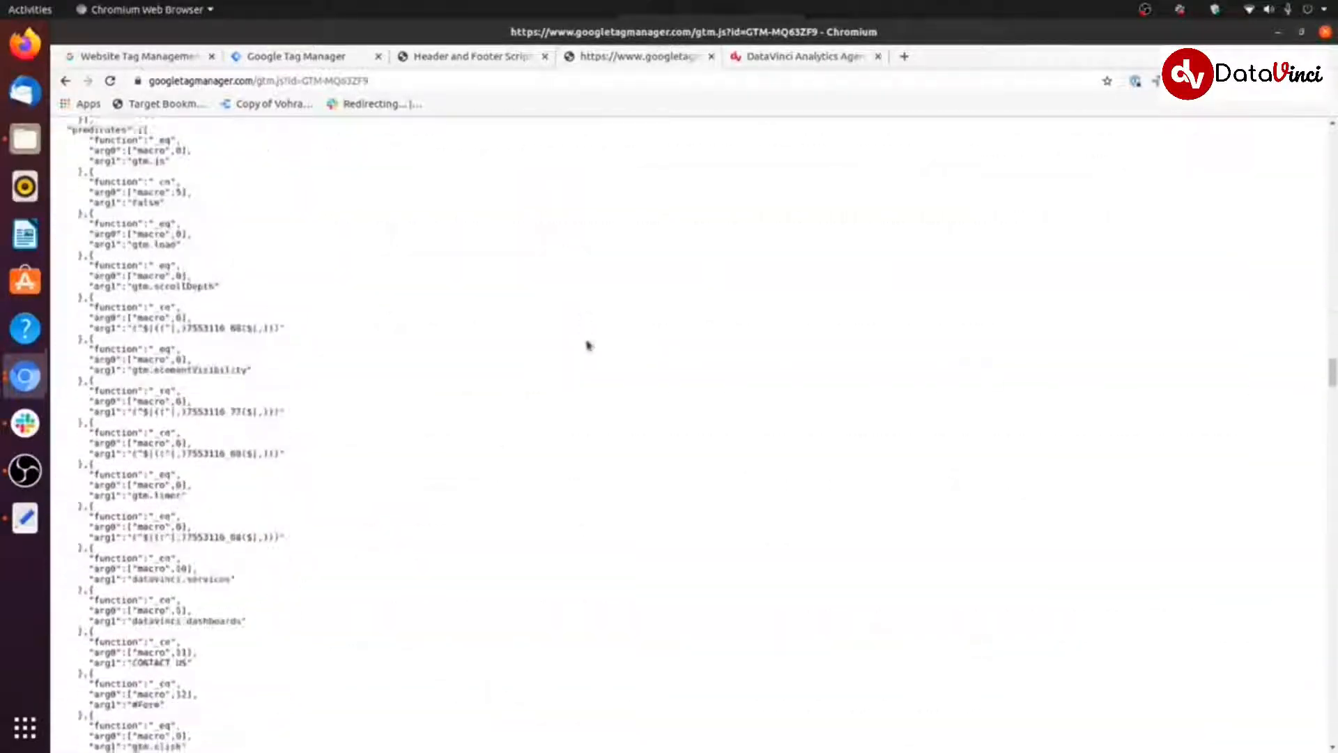
scroll(587, 345, "down", 20)
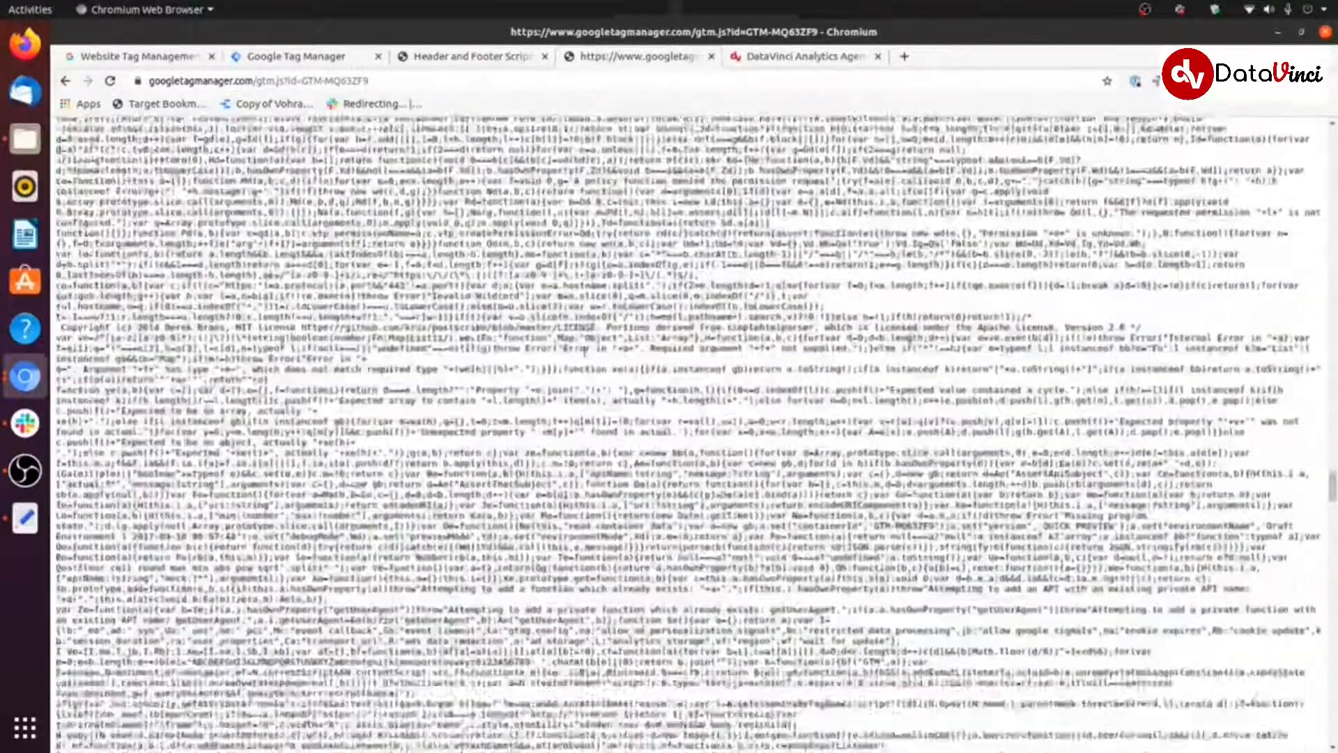
scroll(587, 344, "down", 20)
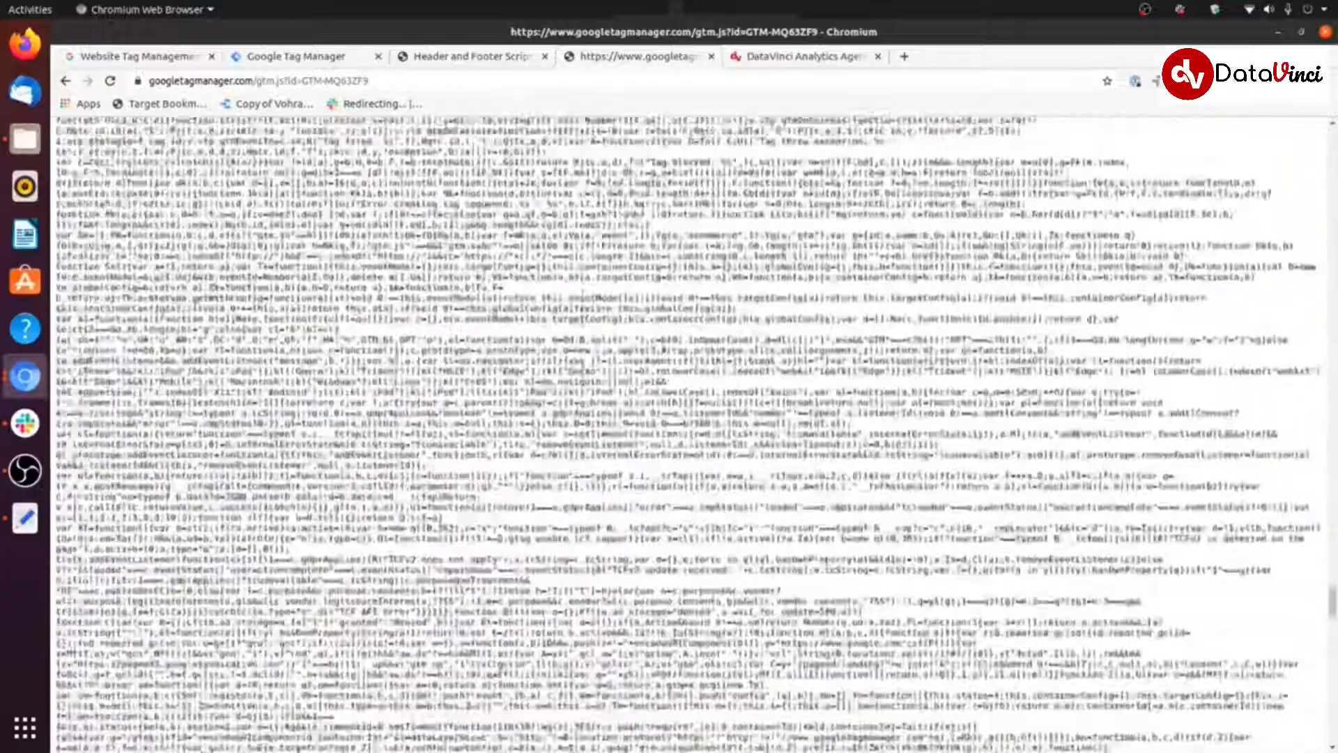
scroll(587, 345, "down", 20)
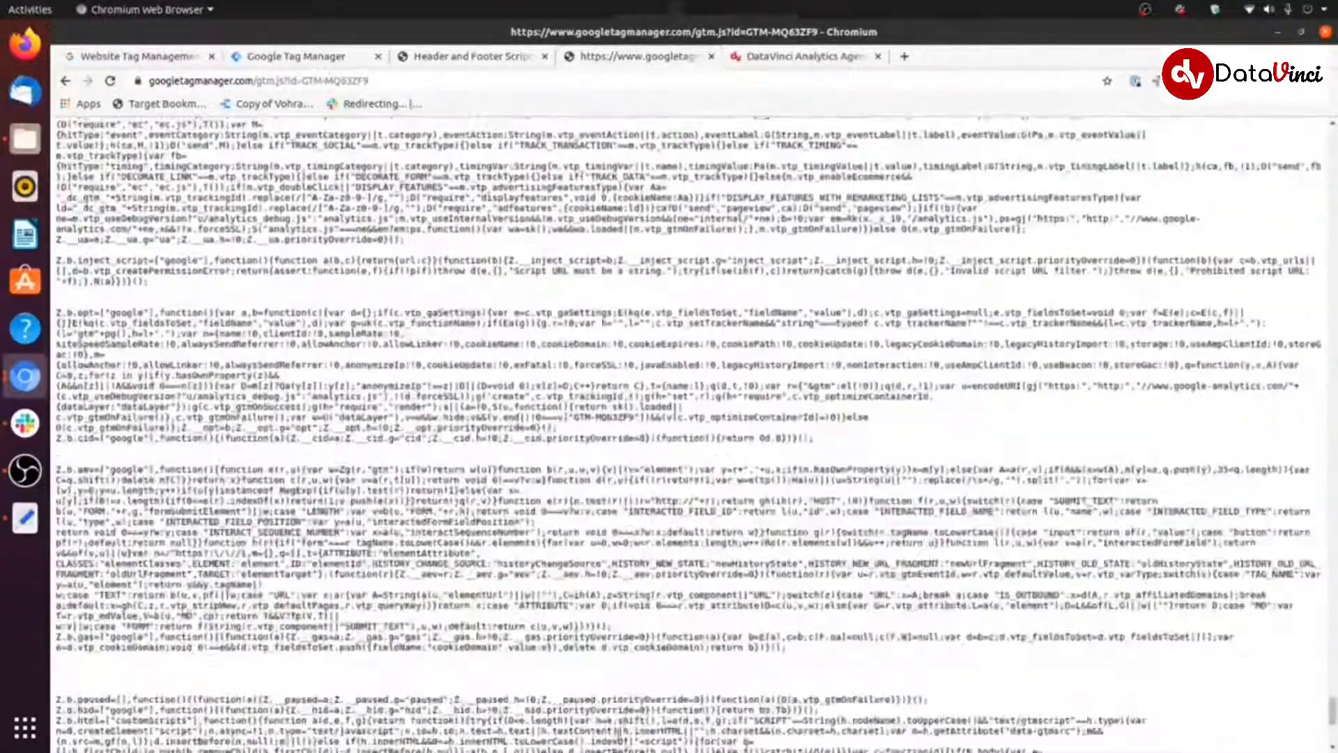
scroll(587, 345, "down", 3)
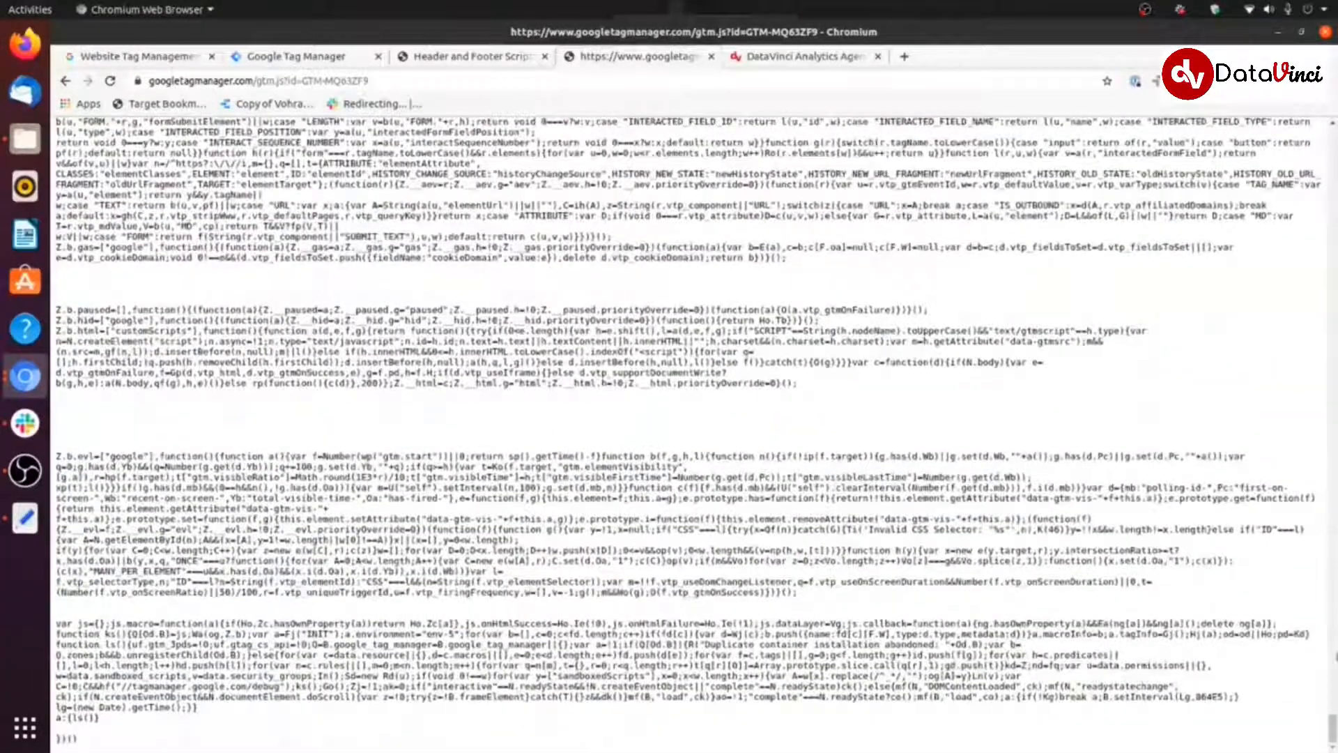
scroll(499, 226, "up", 20)
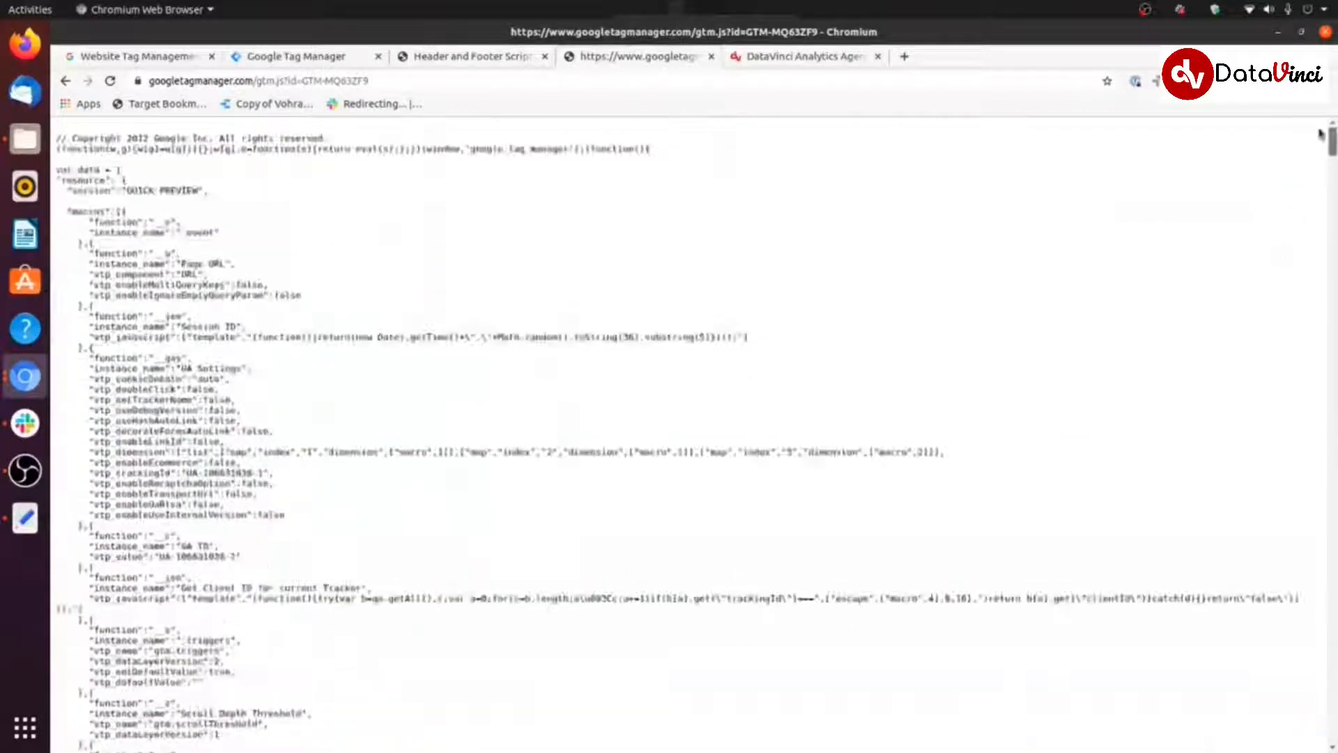
left_click_drag(302, 80, 370, 81)
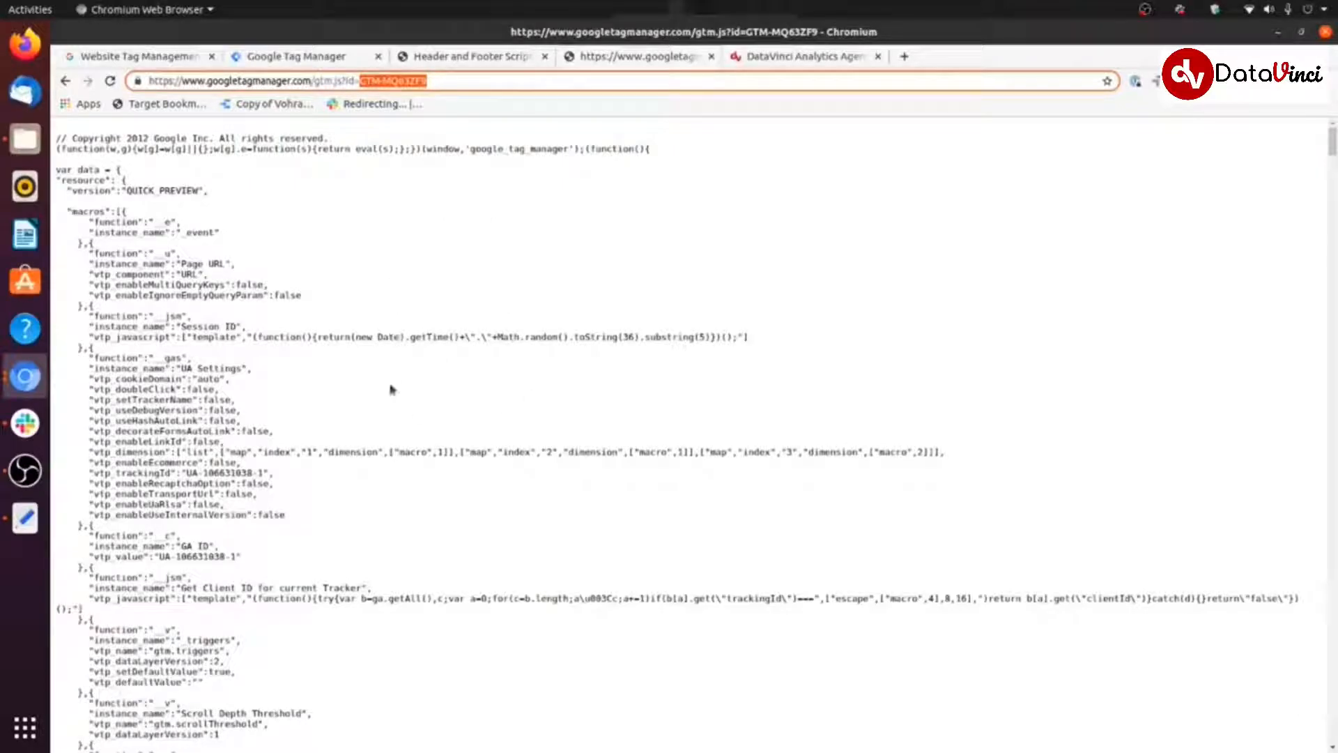
left_click(325, 65)
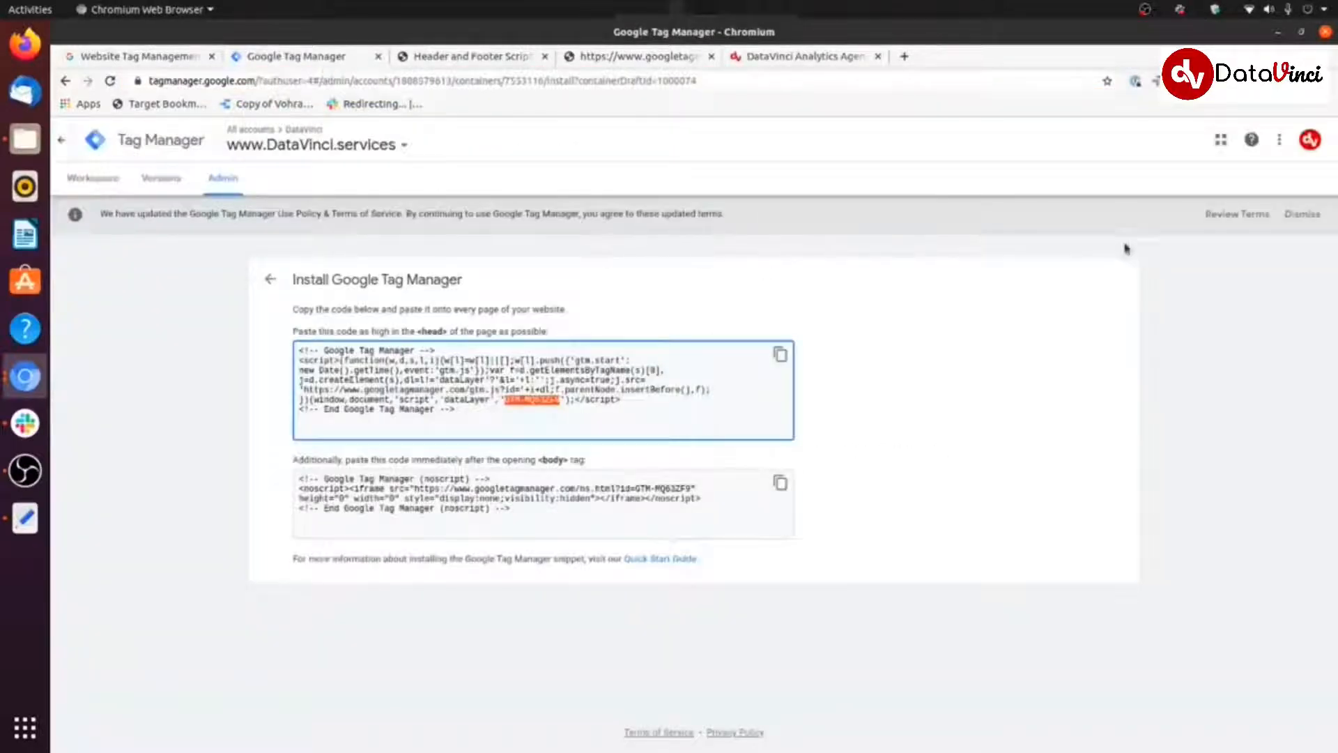
left_click(62, 142)
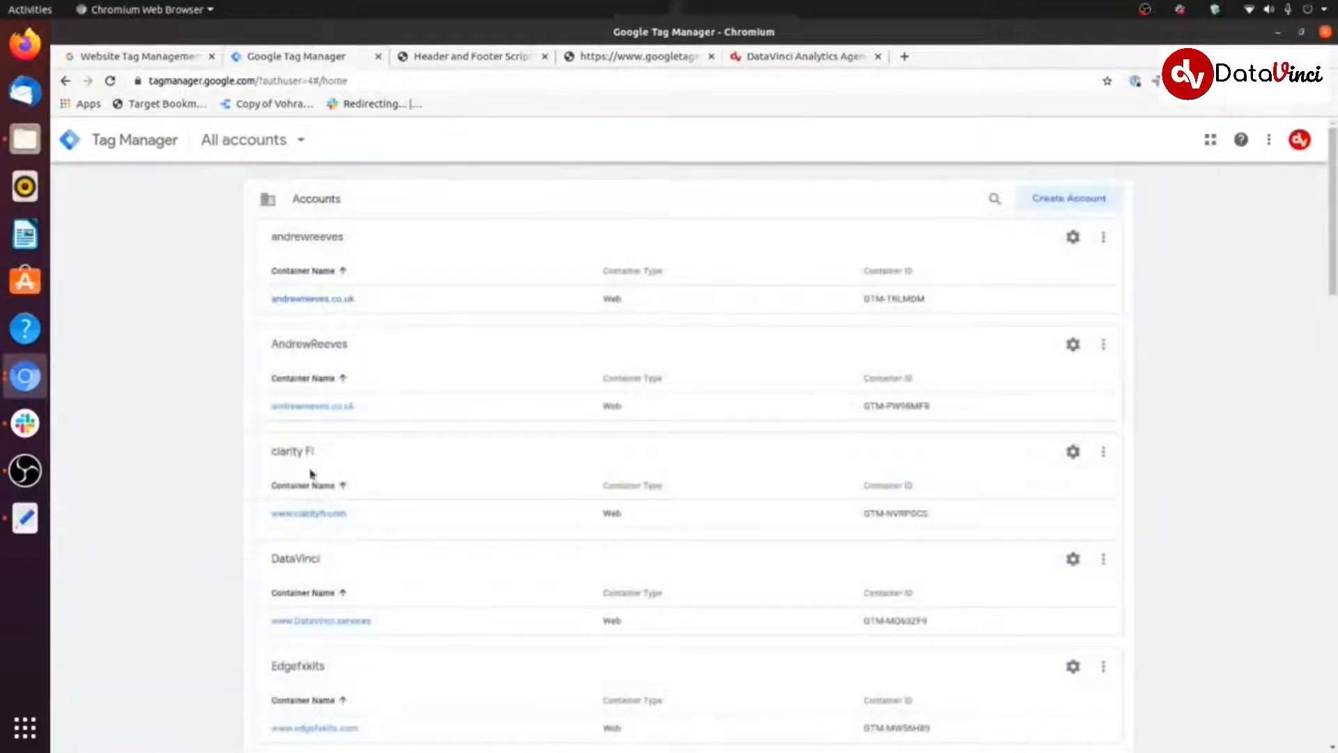
scroll(391, 556, "down", 1)
left_click(351, 583)
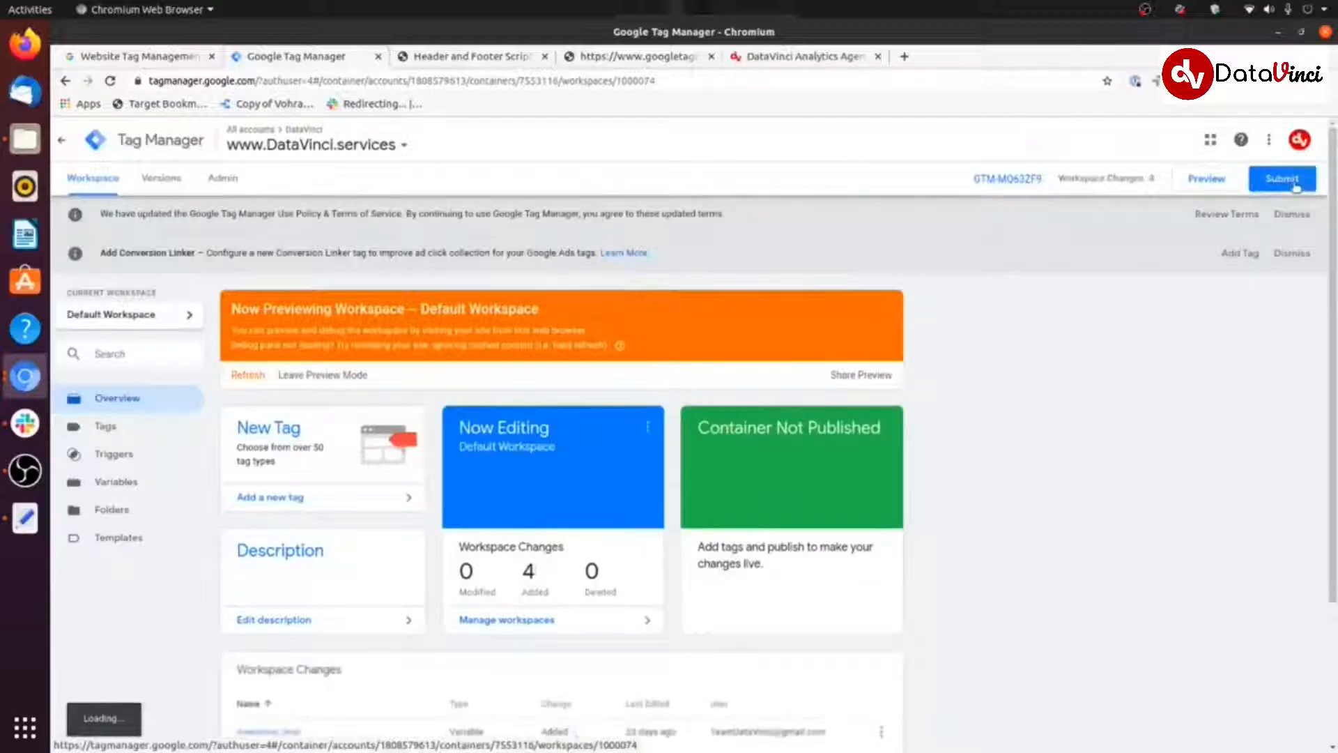
left_click(1295, 182)
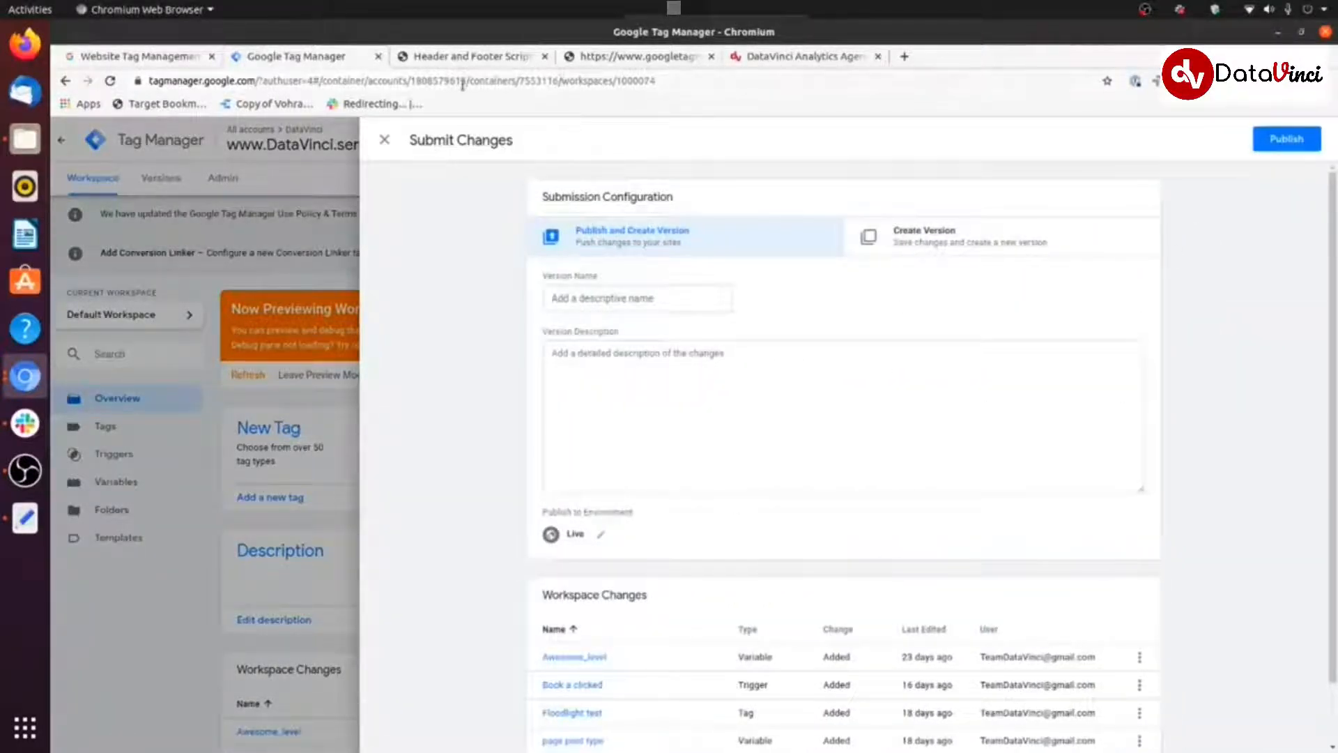
Go back to the gtm.js file, highlight its full address and look through its variable and tag definitions
left_click(454, 58)
left_click(652, 56)
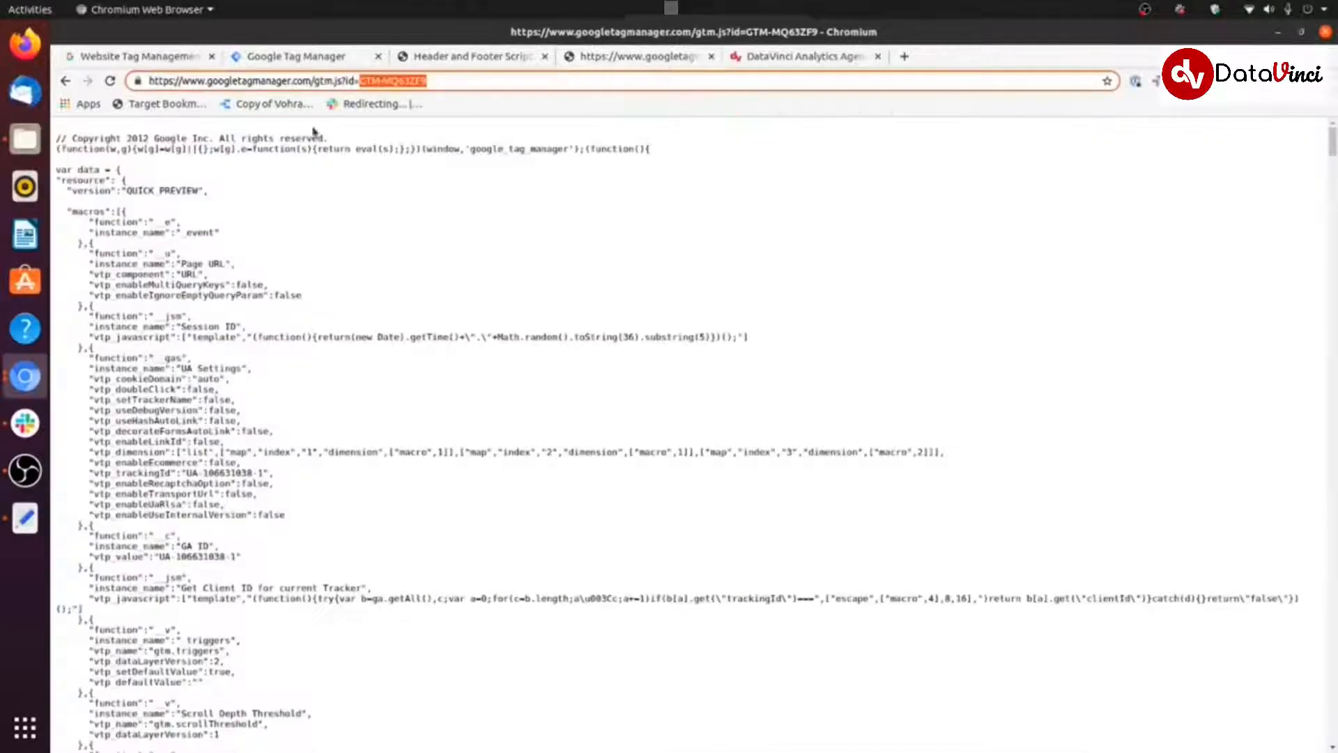
left_click(324, 83)
left_click_drag(446, 81, 147, 84)
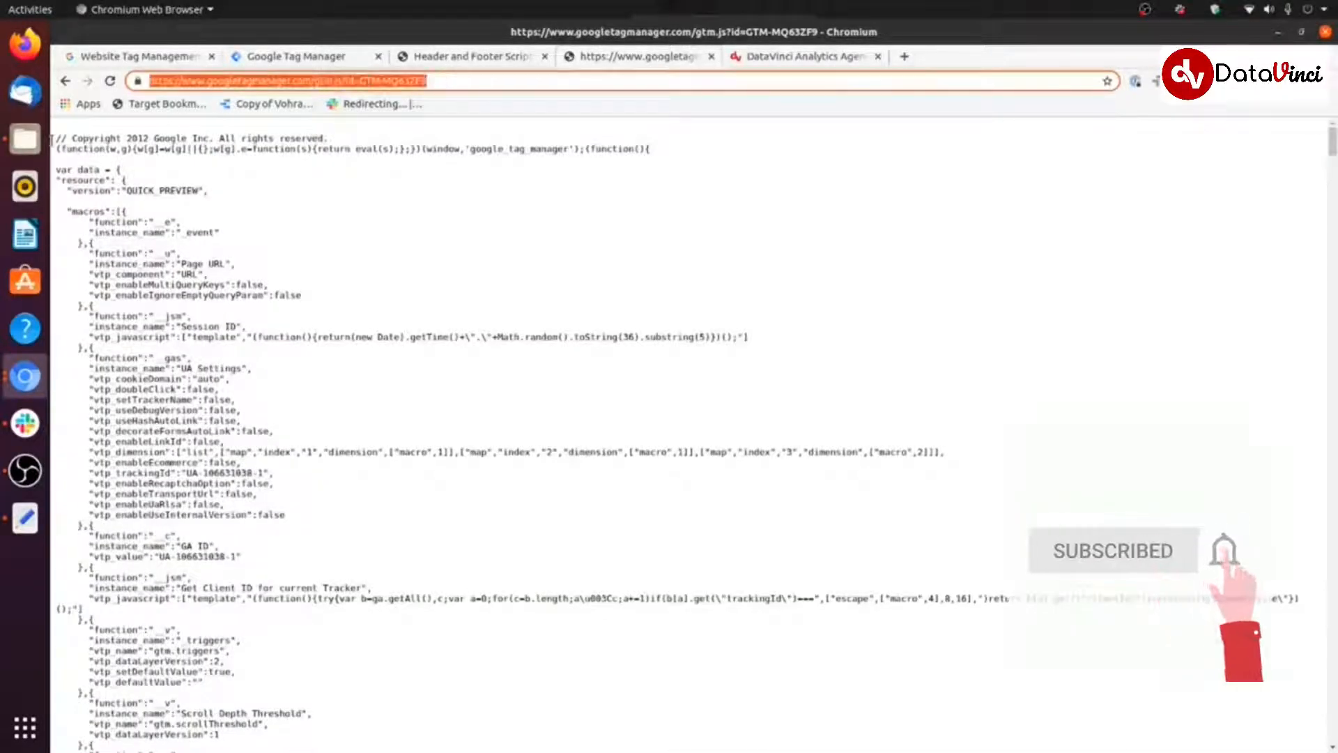
scroll(350, 424, "down", 20)
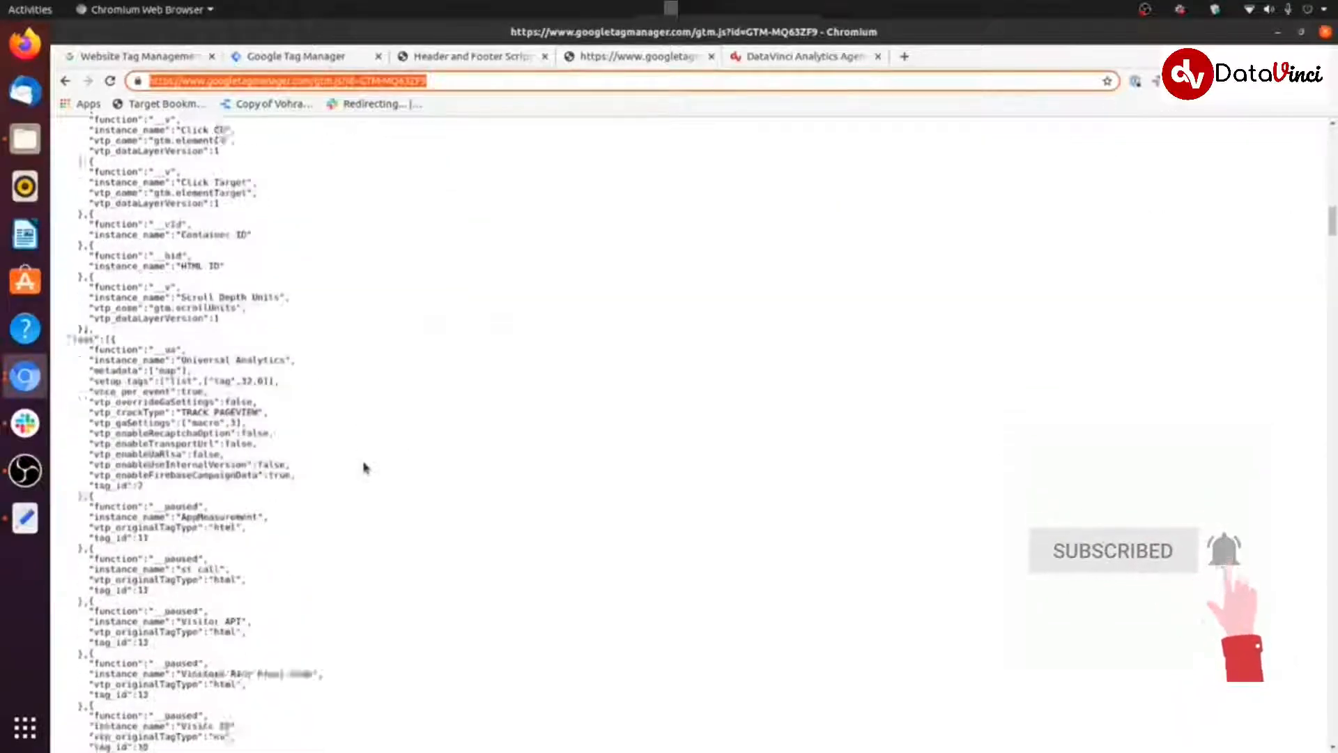
scroll(401, 522, "down", 10)
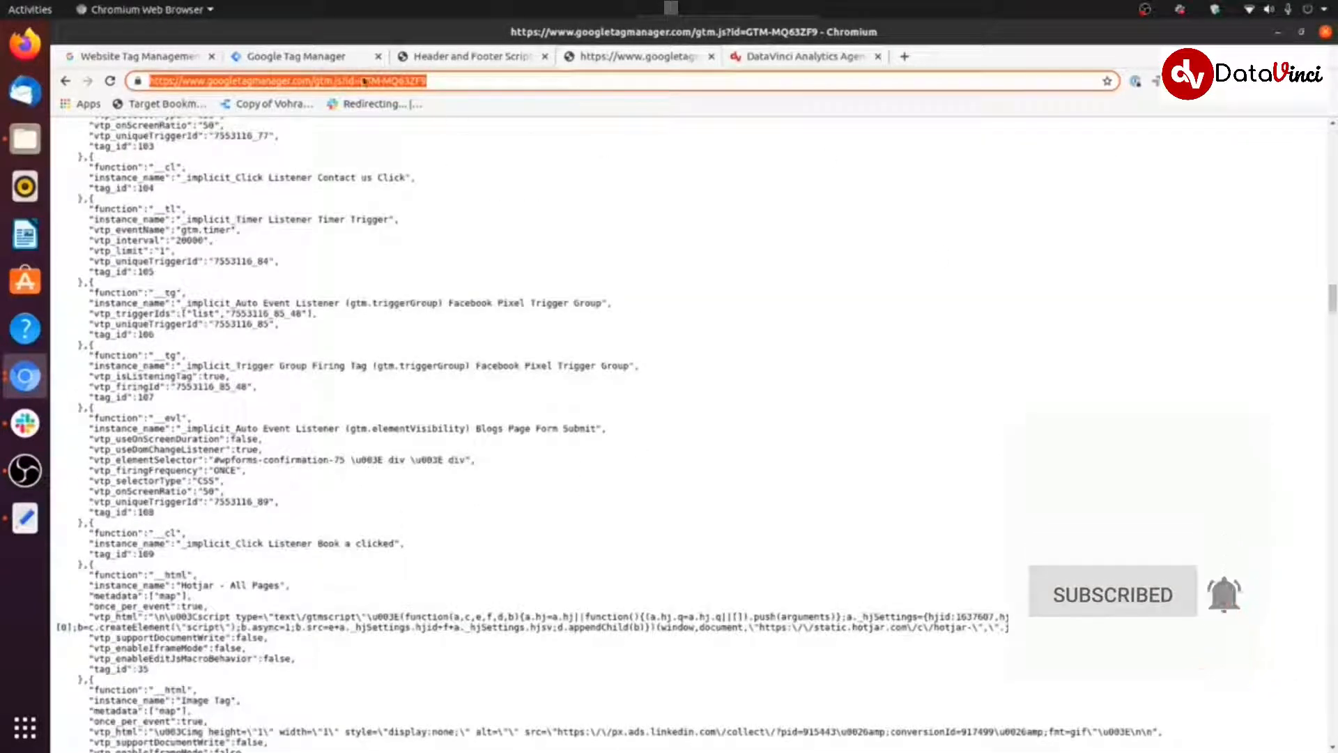
Revisit the snippet code in the text editor, the WordPress header and footer scripts page, and the gtm.js file
left_click(25, 517)
left_click_drag(370, 401, 112, 180)
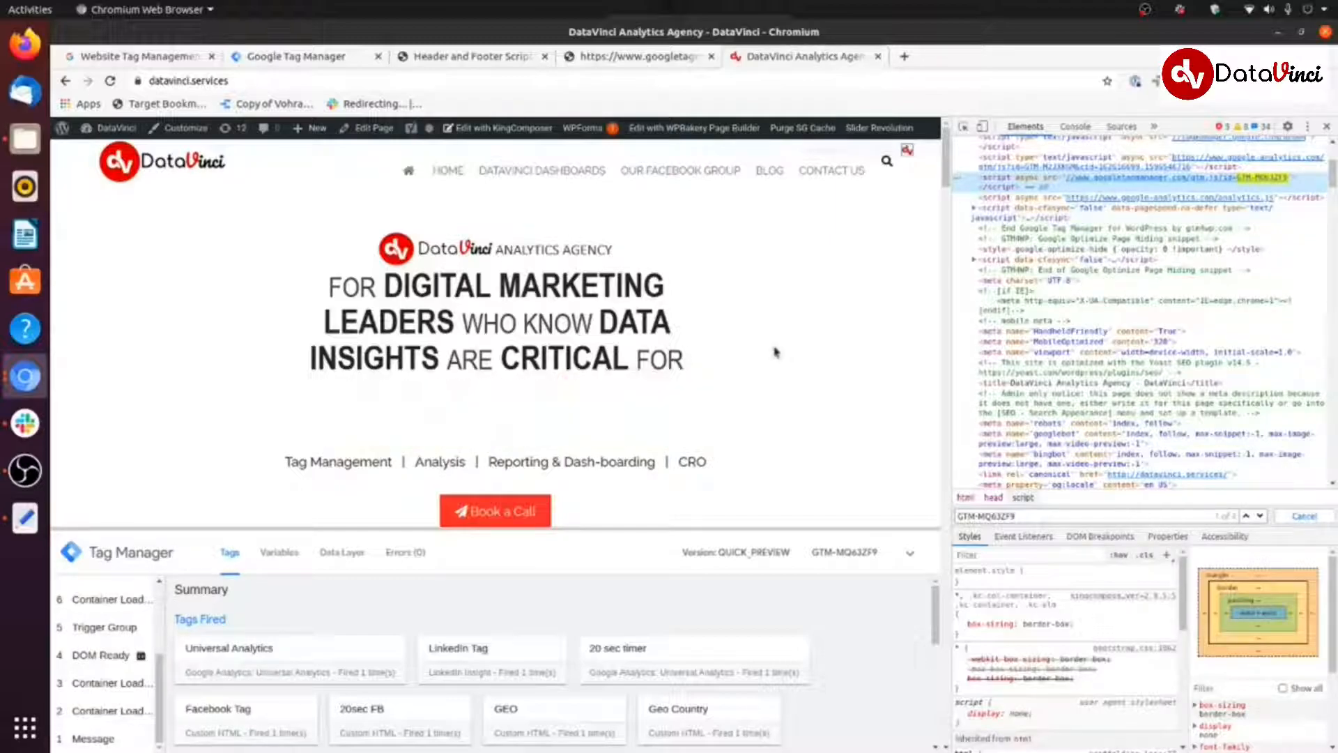
left_click(481, 60)
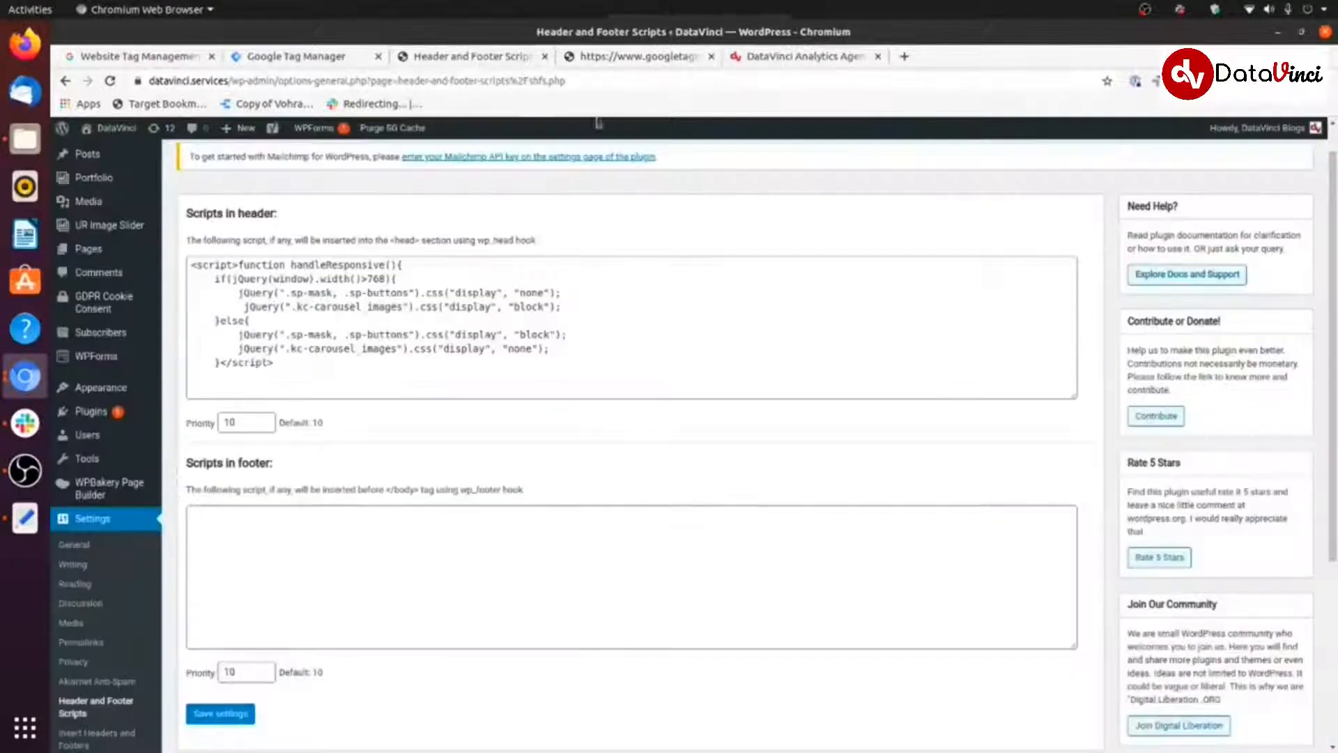
left_click(689, 61)
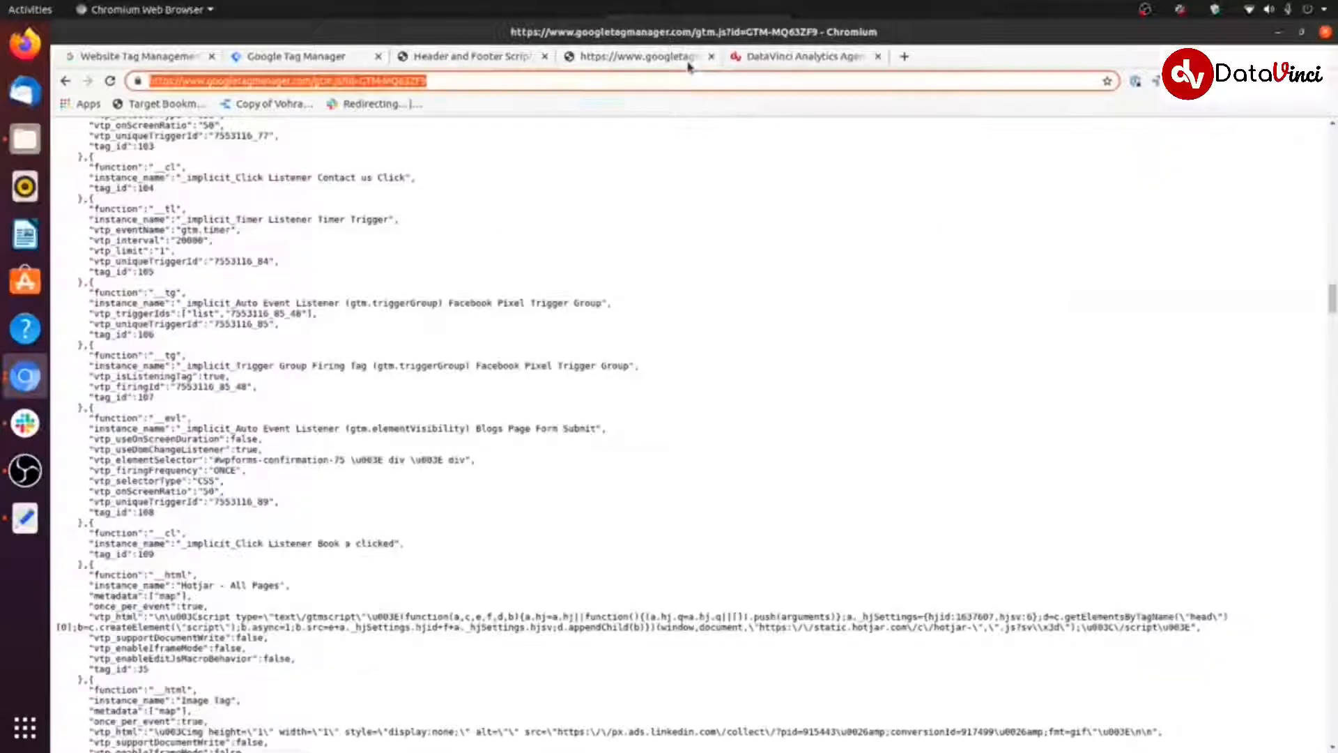
left_click(766, 64)
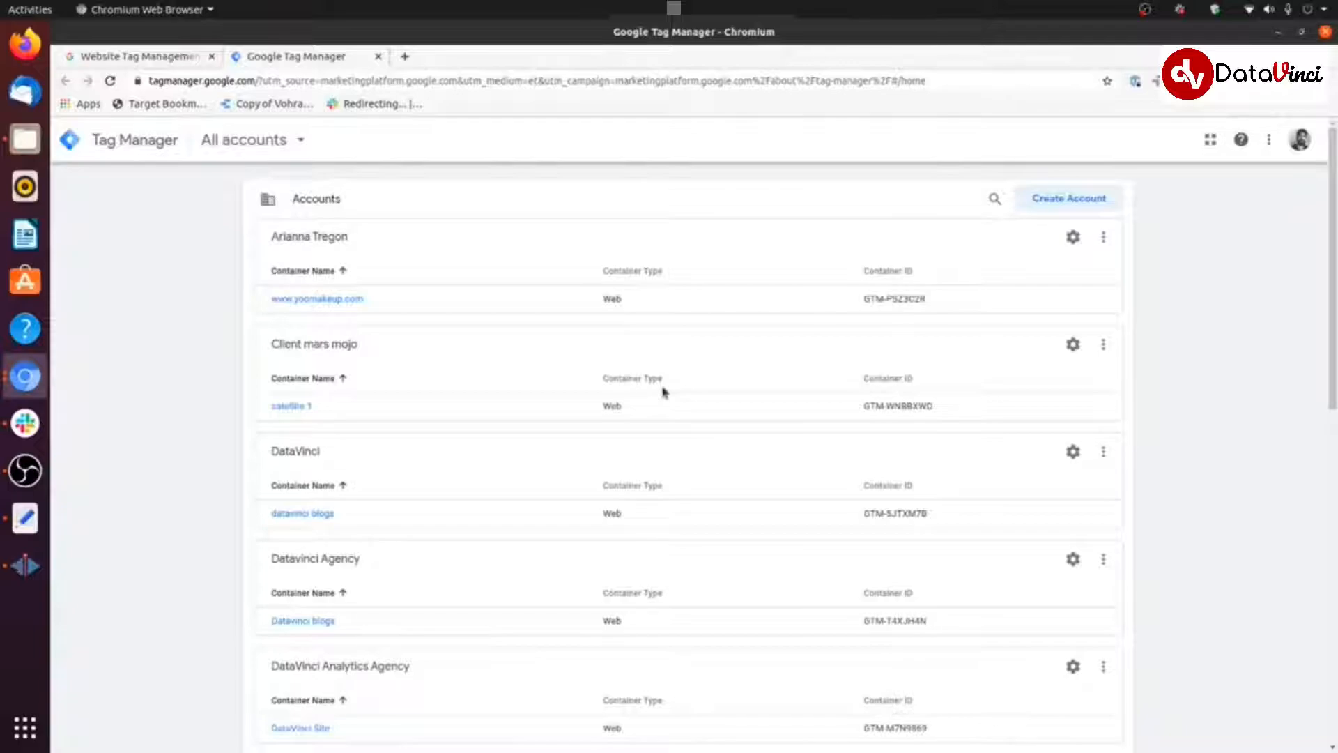
Open a new container form for the DataVinci Analytics Agency account that holds Datavinci.services, view its target platforms and return to the accounts list
scroll(664, 392, "down", 10)
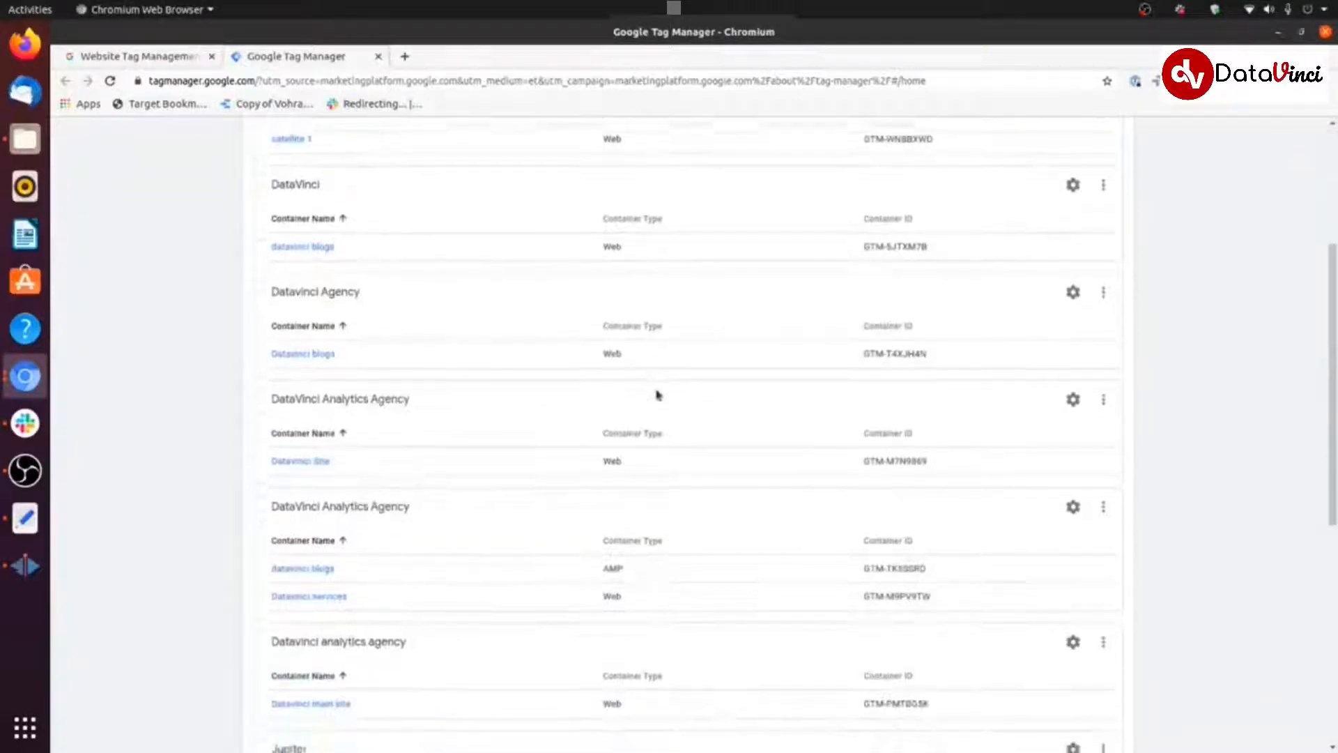
scroll(657, 395, "down", 5)
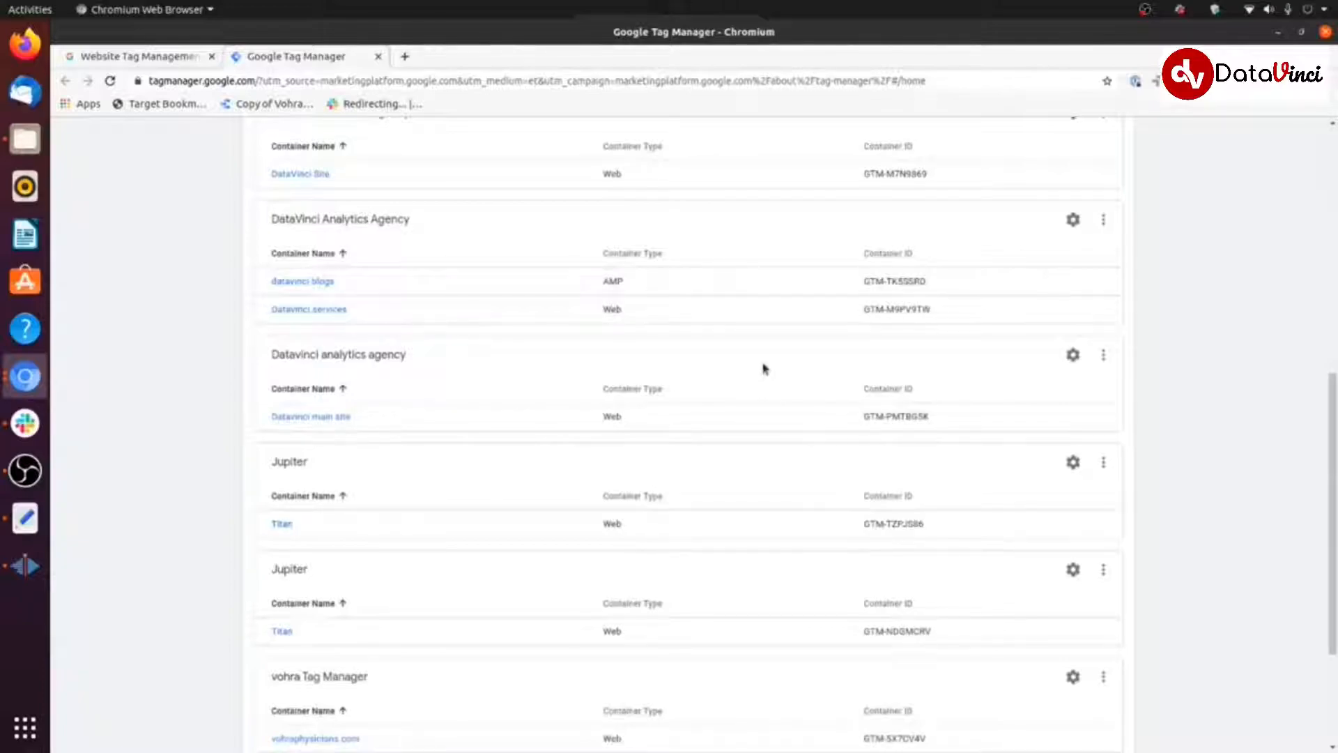
scroll(836, 408, "up", 3)
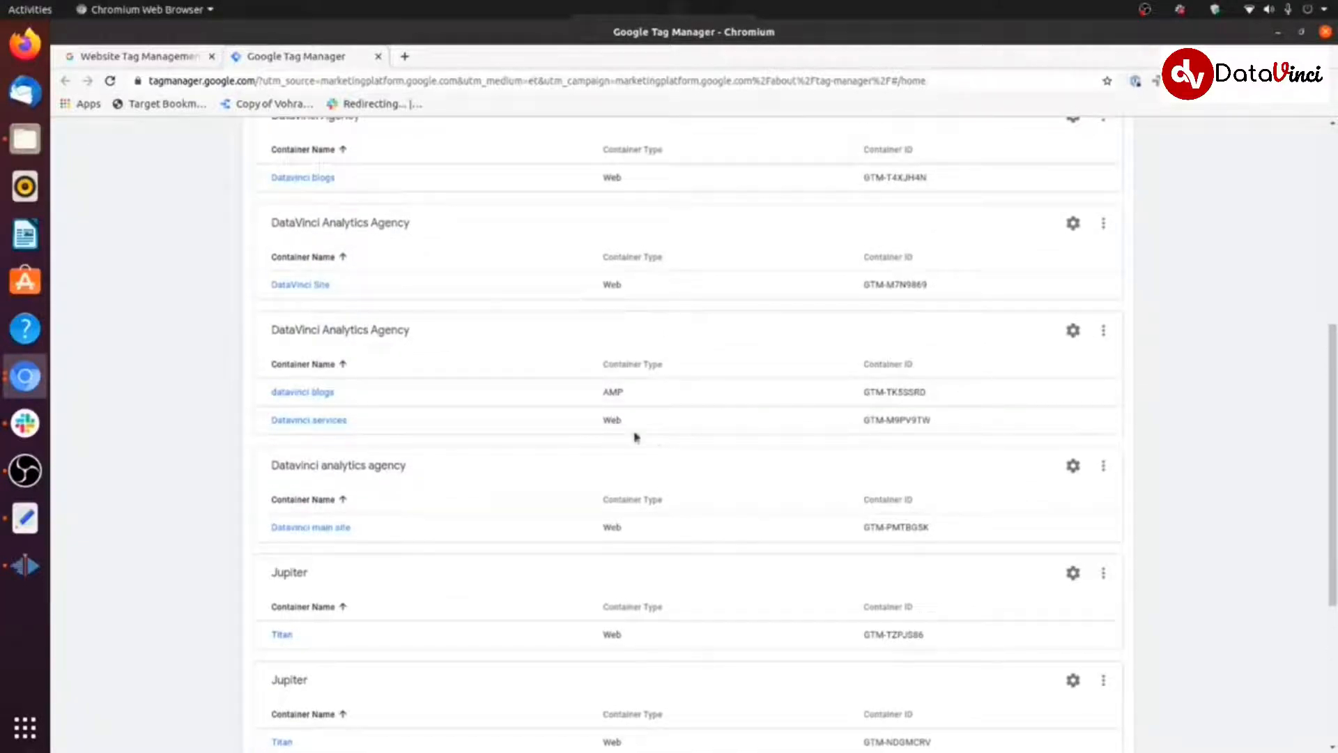
left_click(1104, 334)
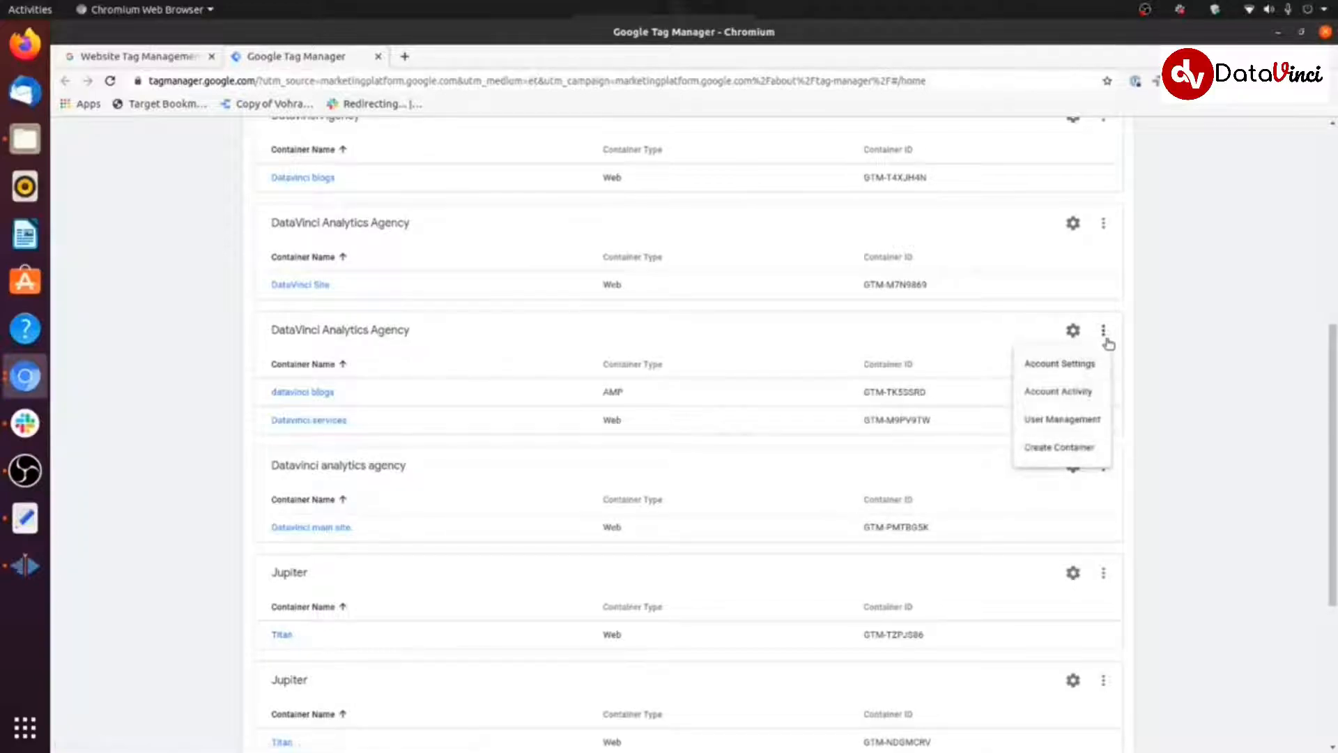
left_click(1066, 447)
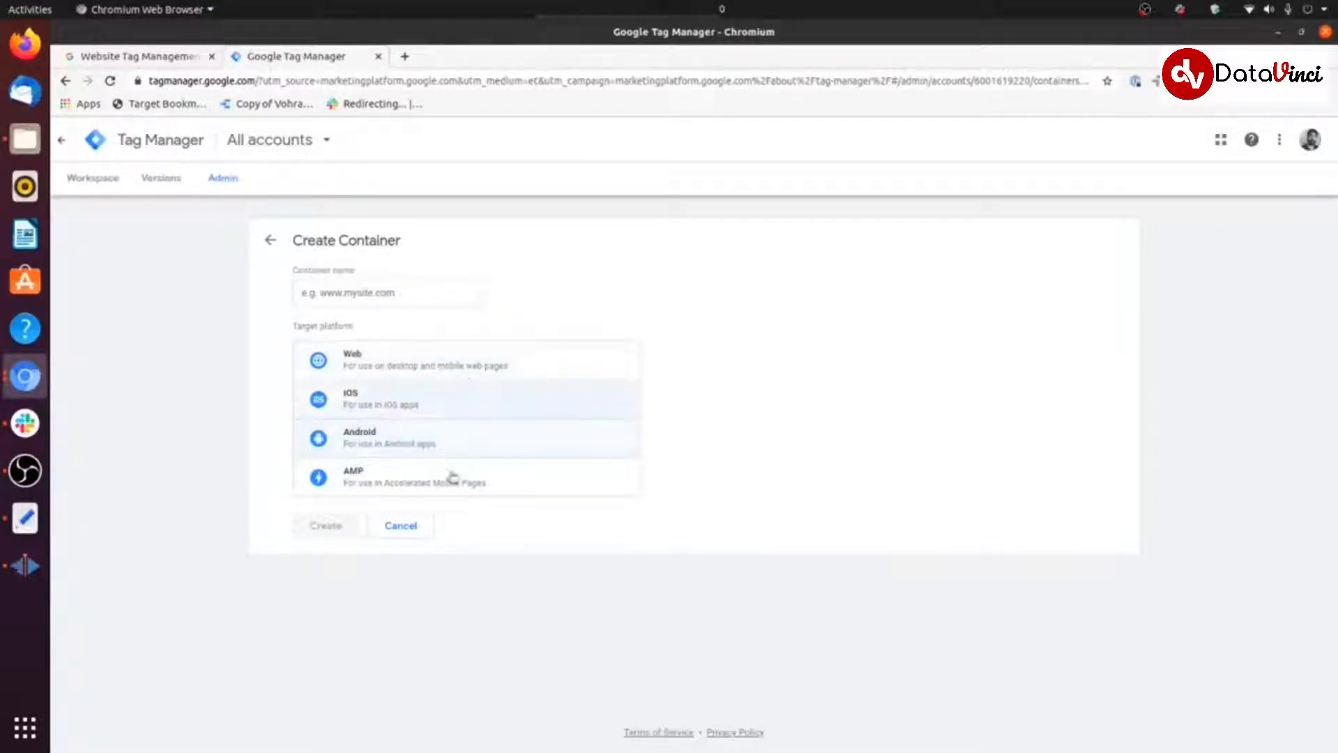
left_click(271, 241)
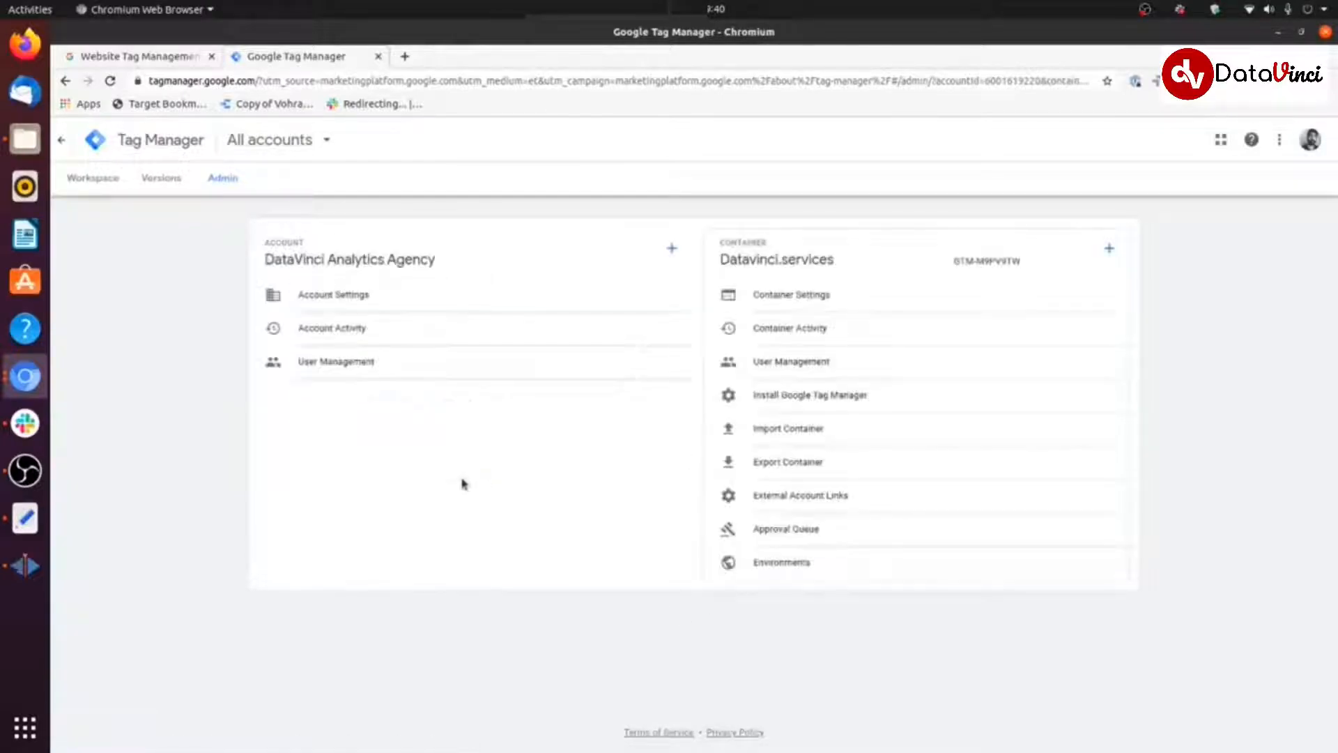
left_click(62, 142)
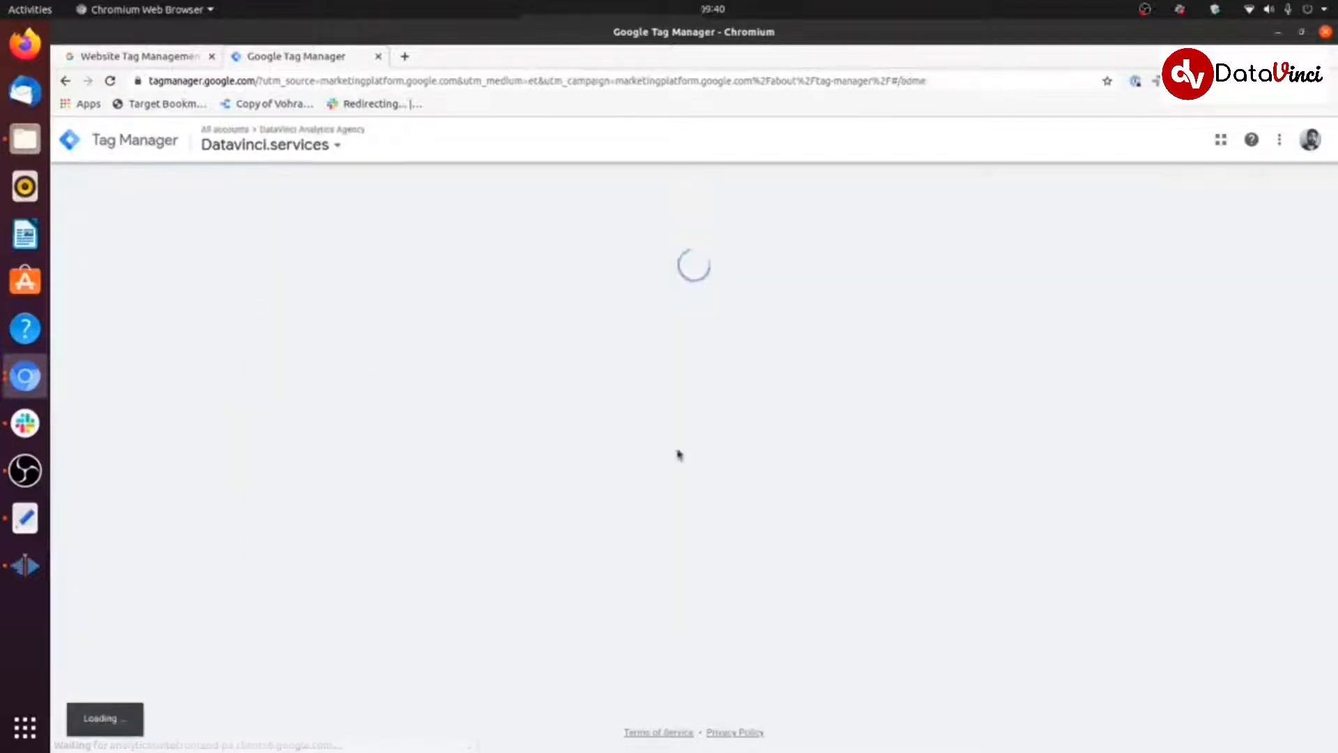
Look through the full list of accounts with their container names, types and IDs
scroll(645, 469, "down", 10)
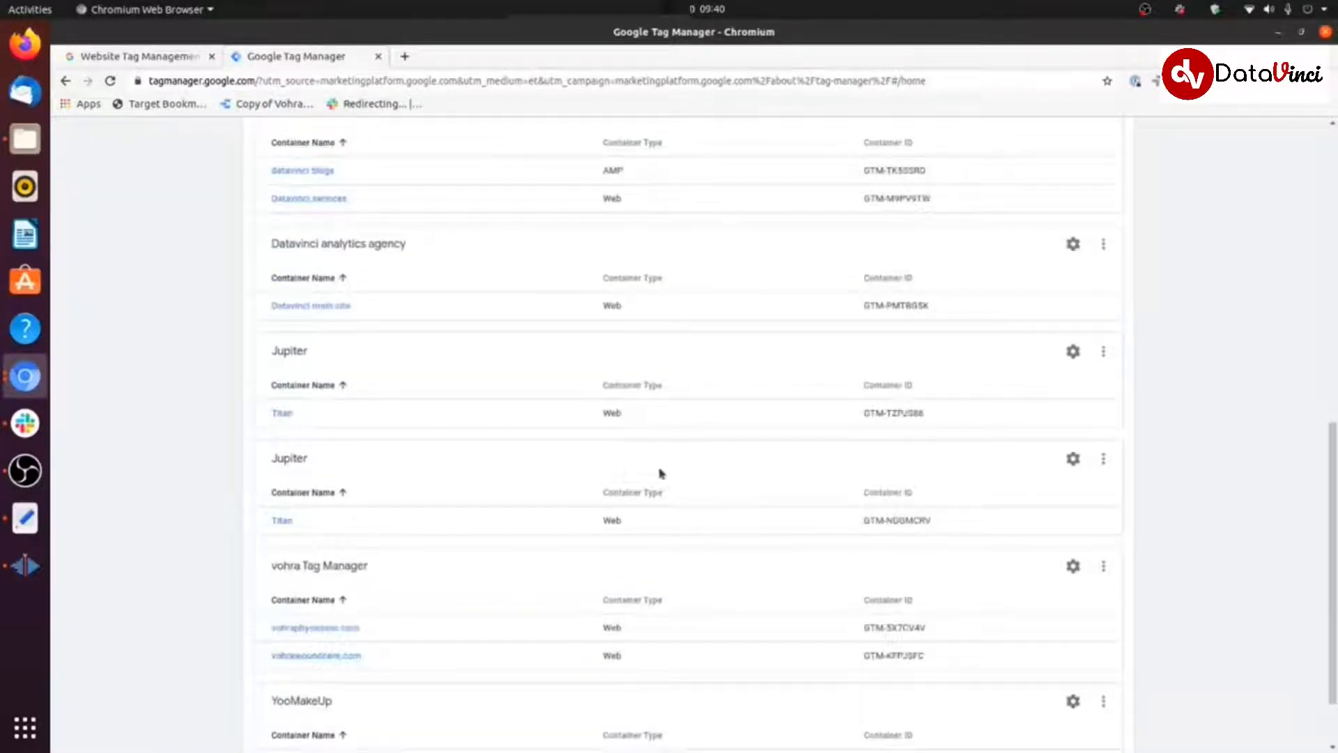
scroll(655, 446, "up", 5)
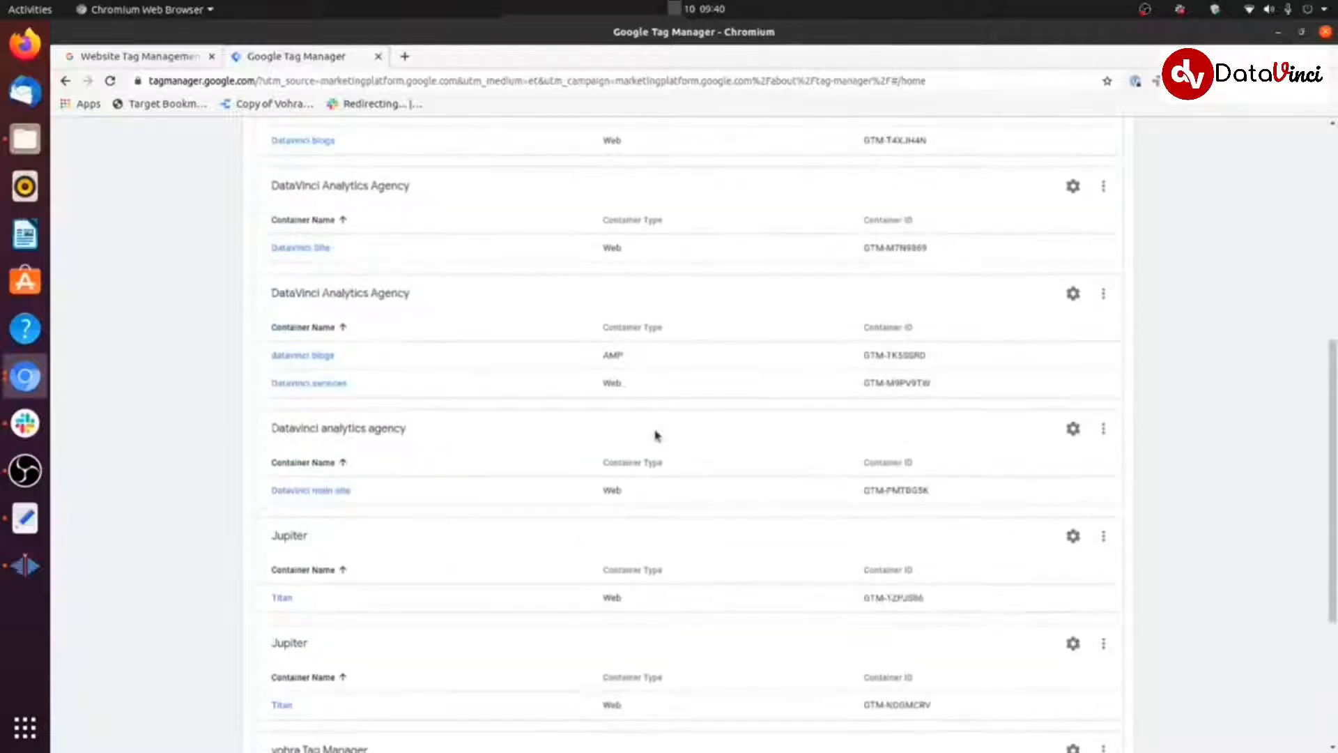
scroll(651, 432, "up", 5)
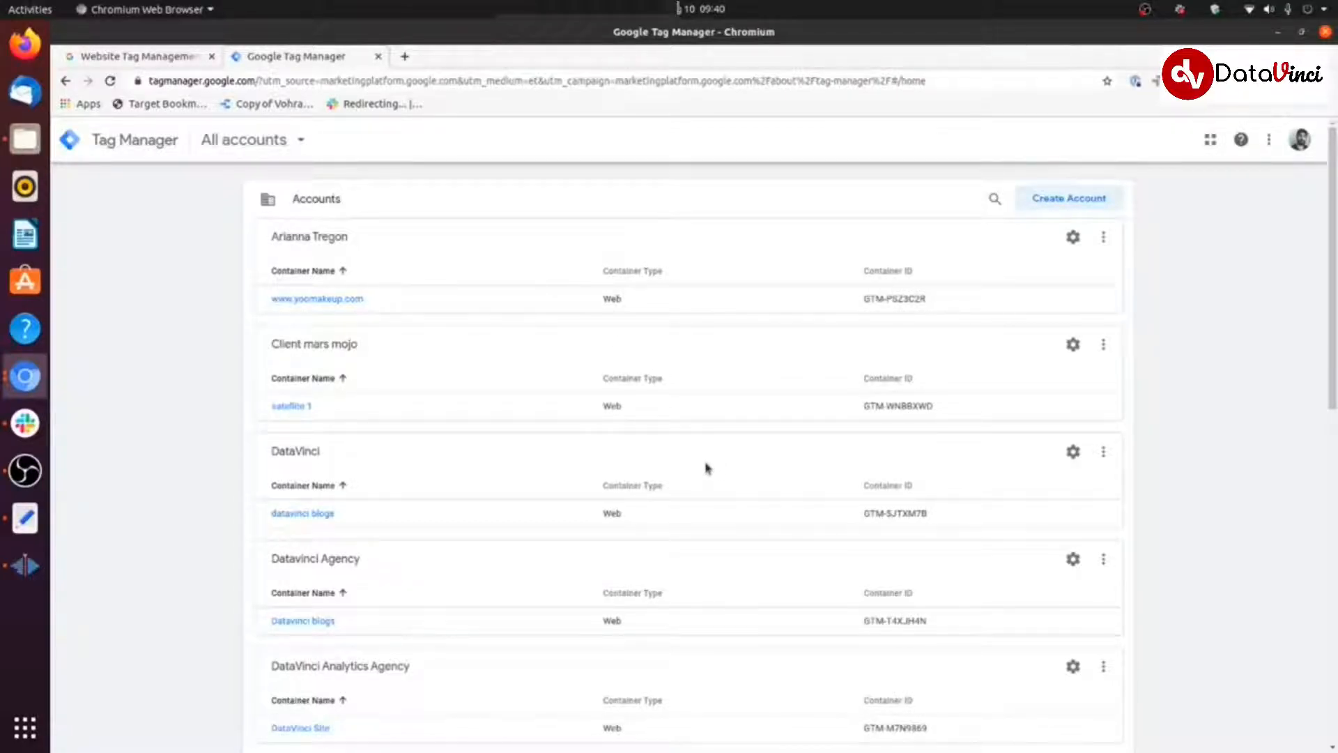
scroll(740, 499, "down", 7)
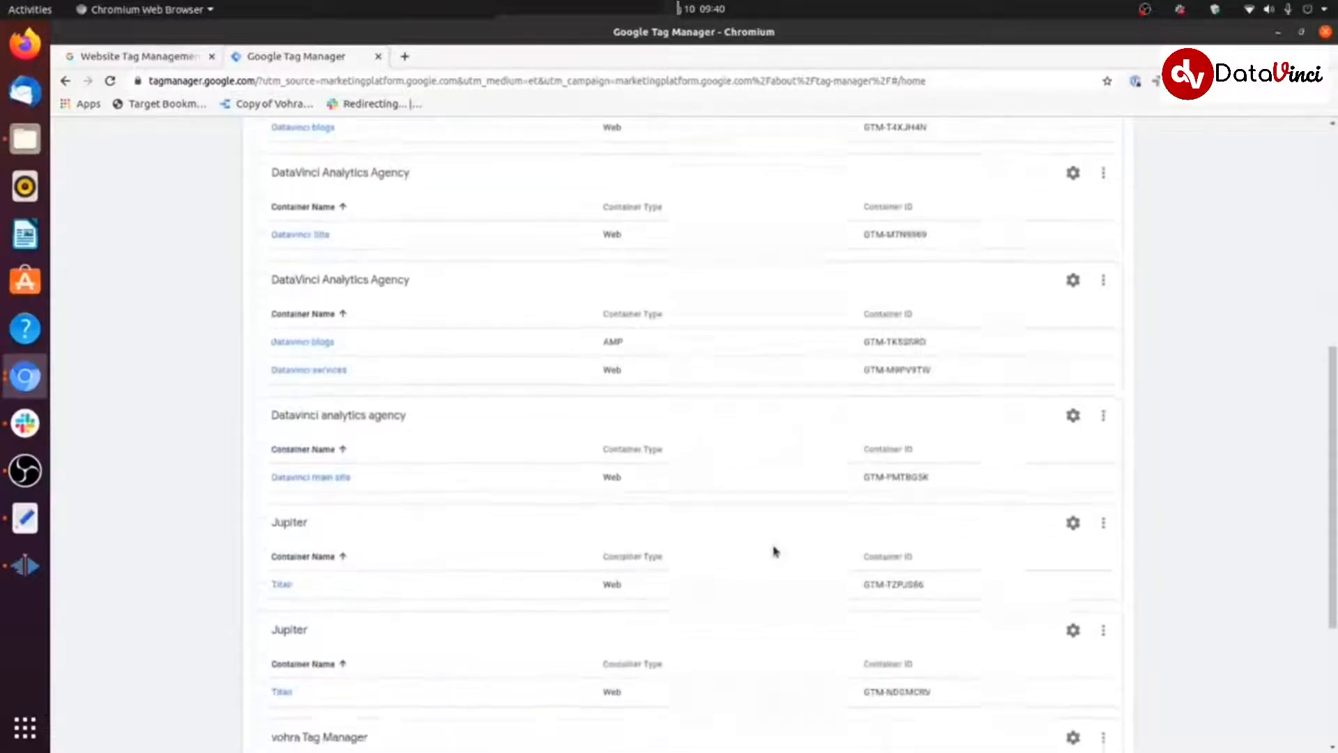
scroll(775, 551, "down", 4)
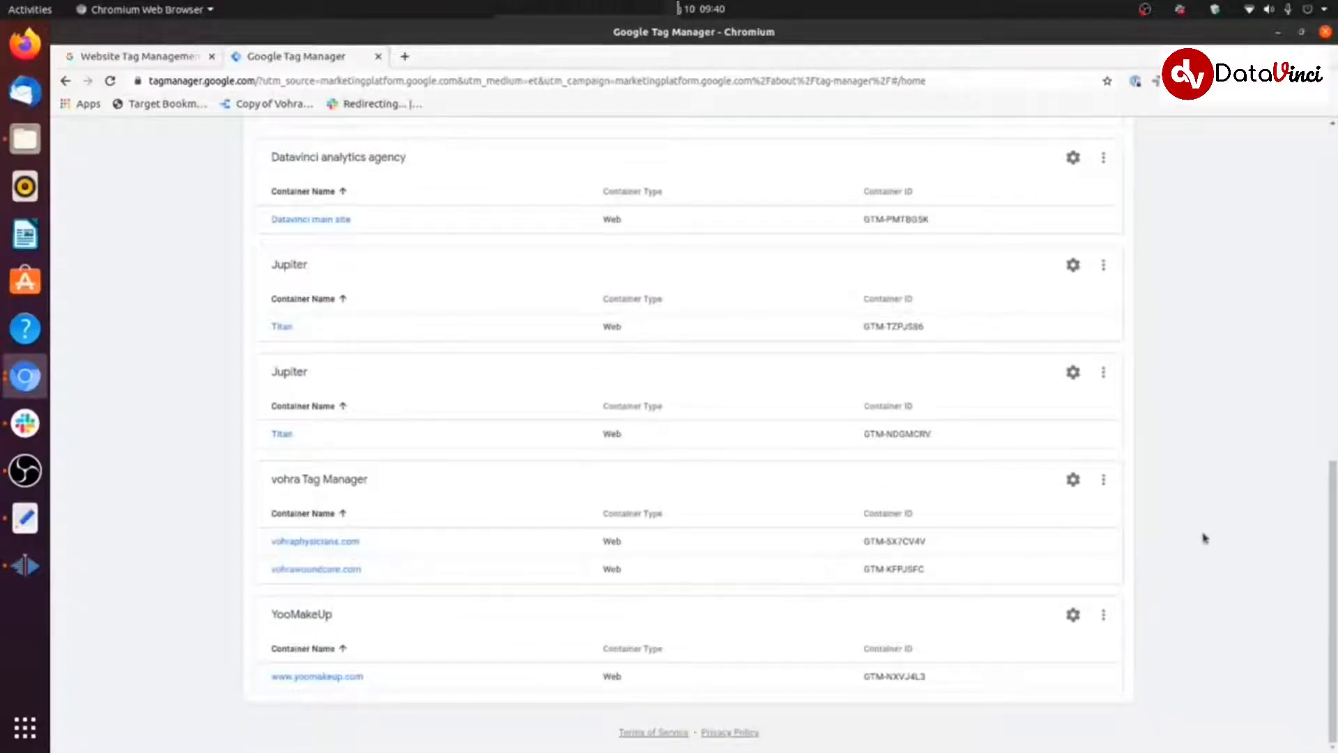